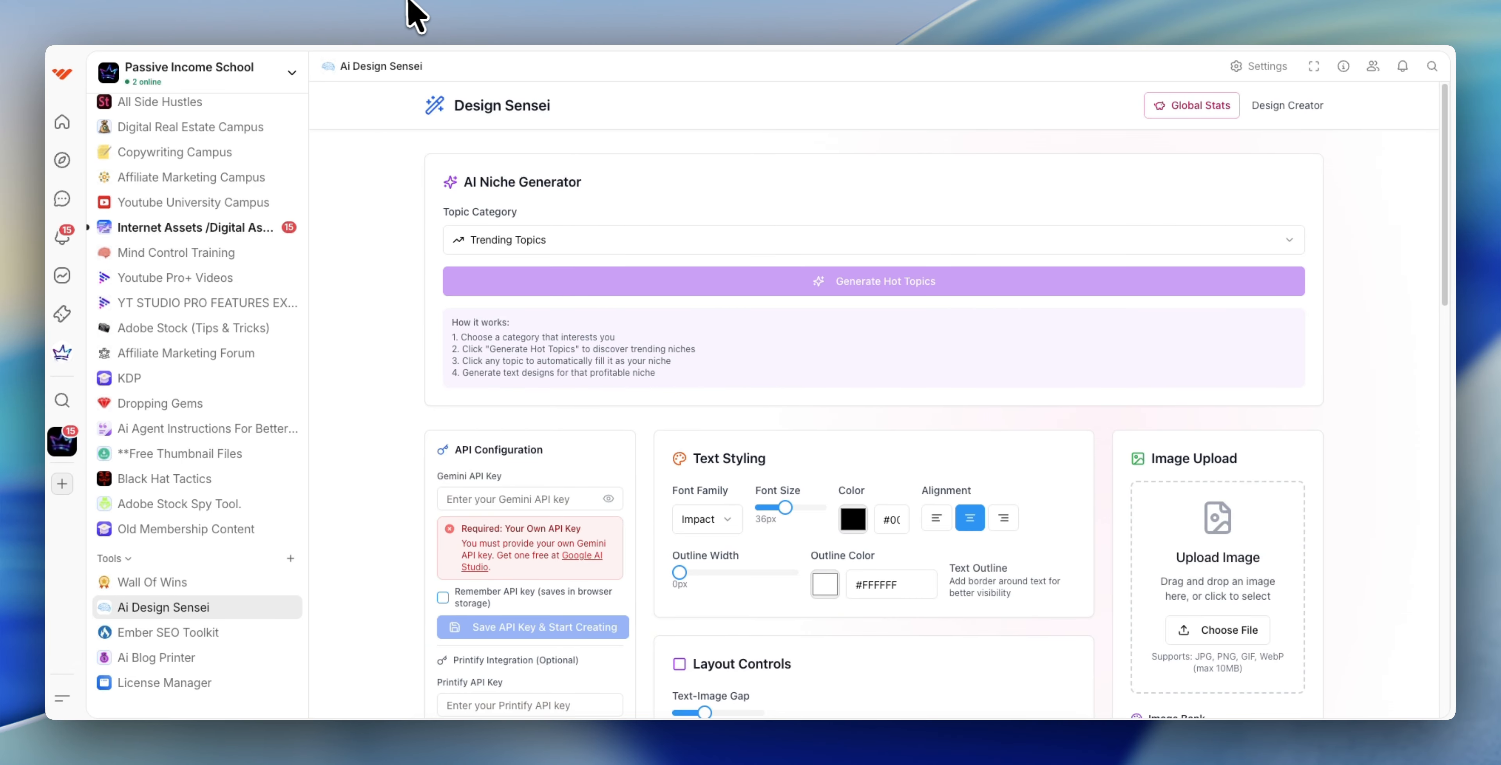
- Create a new API key named "aipodtest" in Google AI Studio under the Default Gemini Project
{"action": "scroll", "coordinate": [801, 390], "scroll_direction": "down", "scroll_amount": 5}
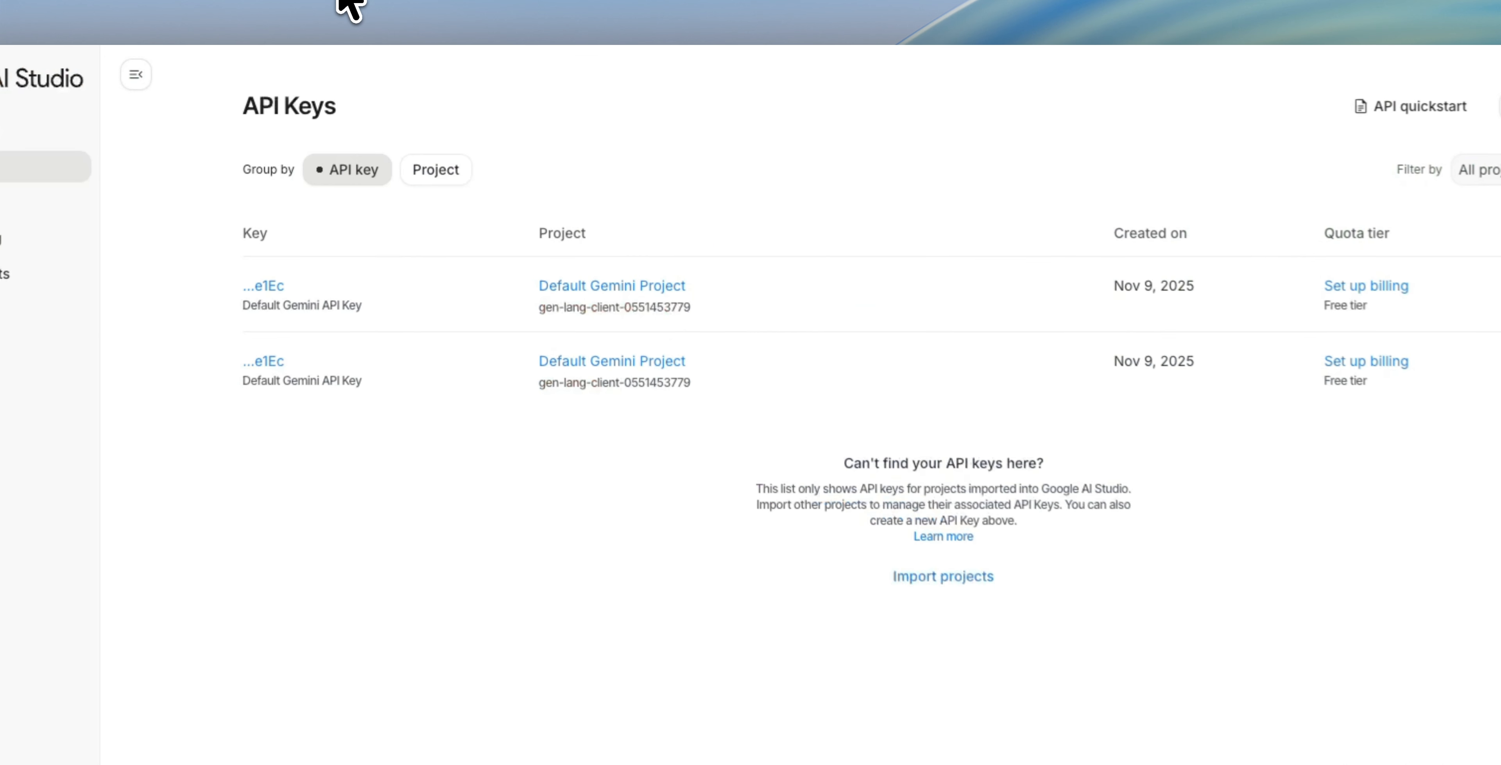
{"action": "left_click", "coordinate": [1273, 111]}
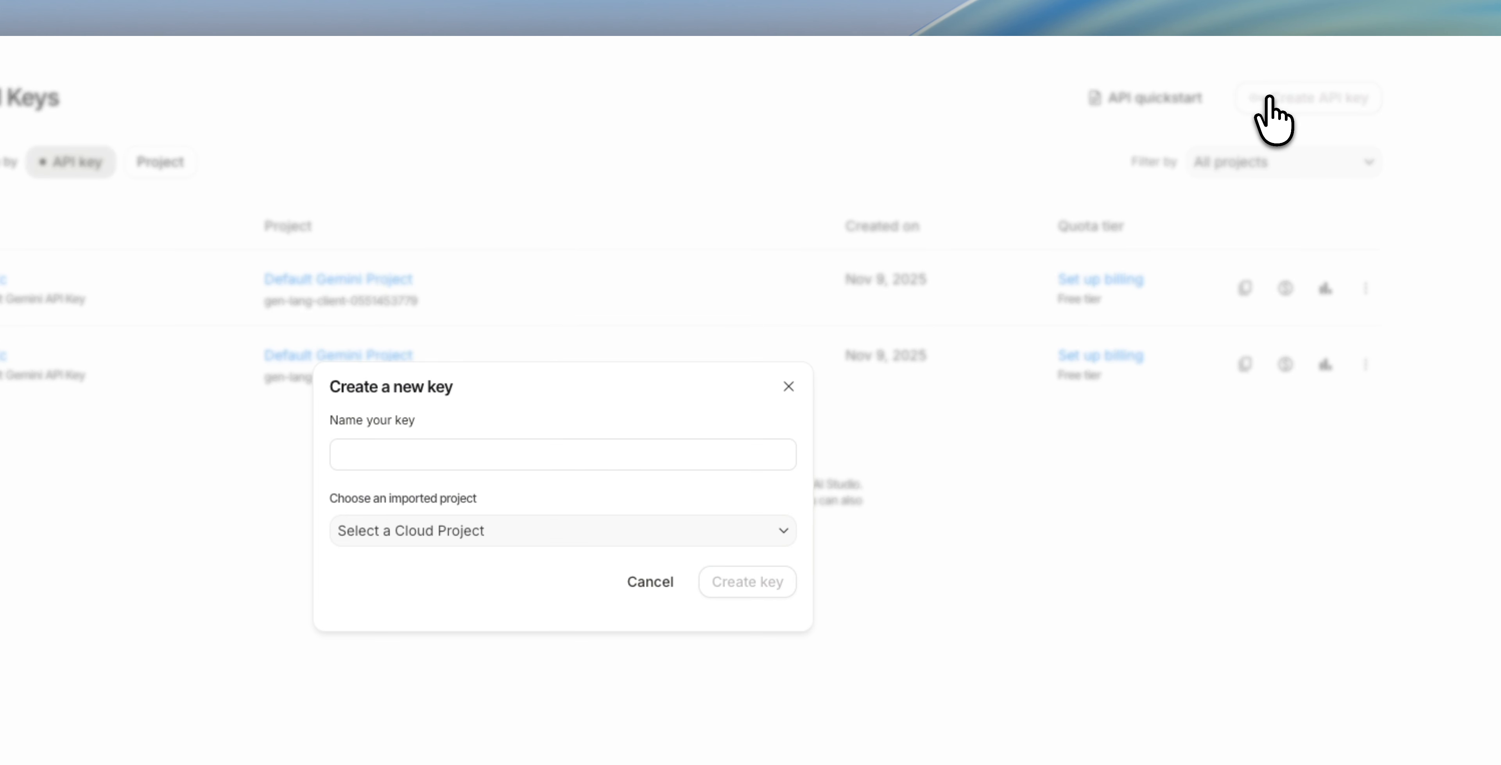
{"action": "left_click", "coordinate": [724, 373]}
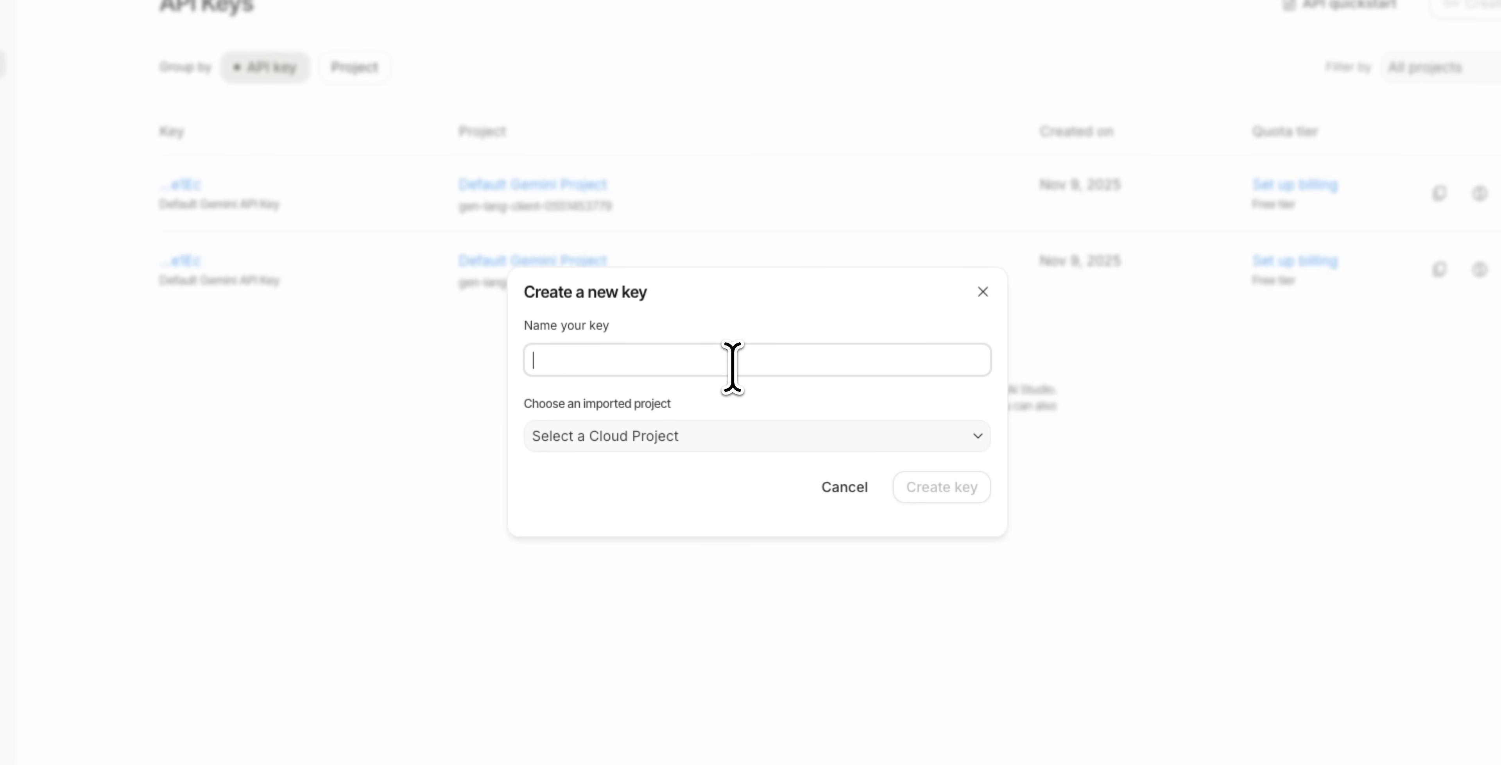
{"action": "type", "text": "aipodtest"}
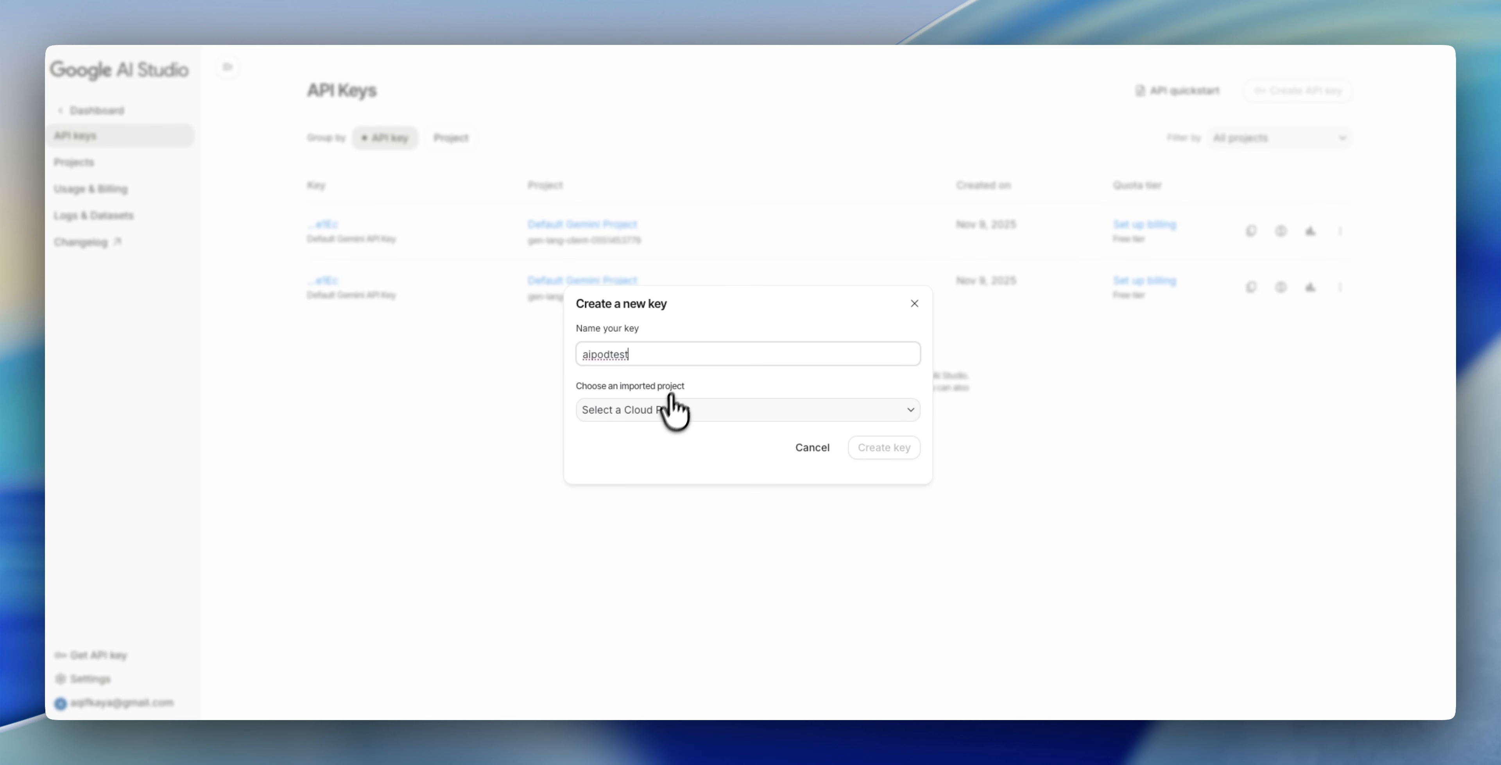
{"action": "left_click", "coordinate": [667, 407]}
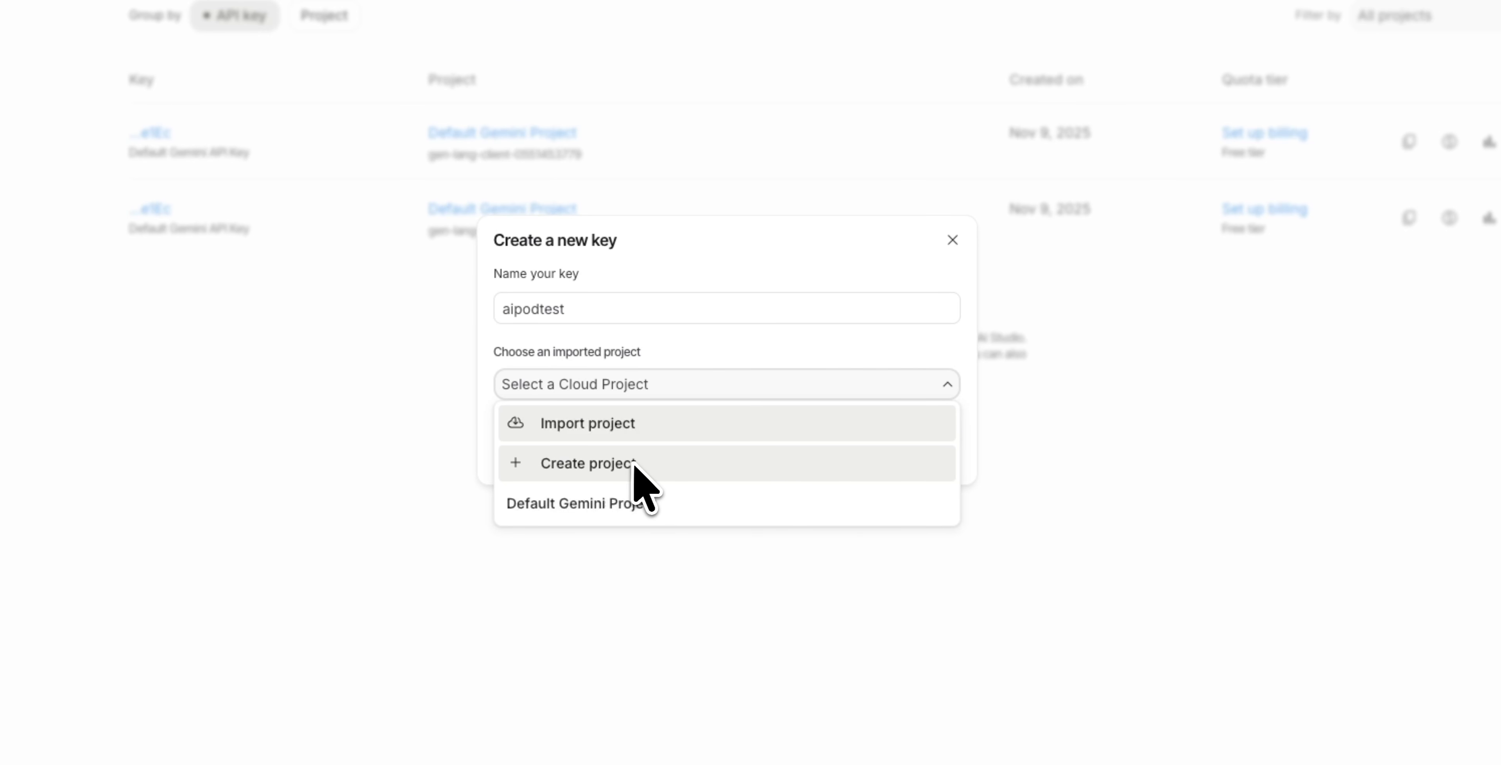
{"action": "left_click", "coordinate": [613, 504]}
{"action": "left_click", "coordinate": [918, 436]}
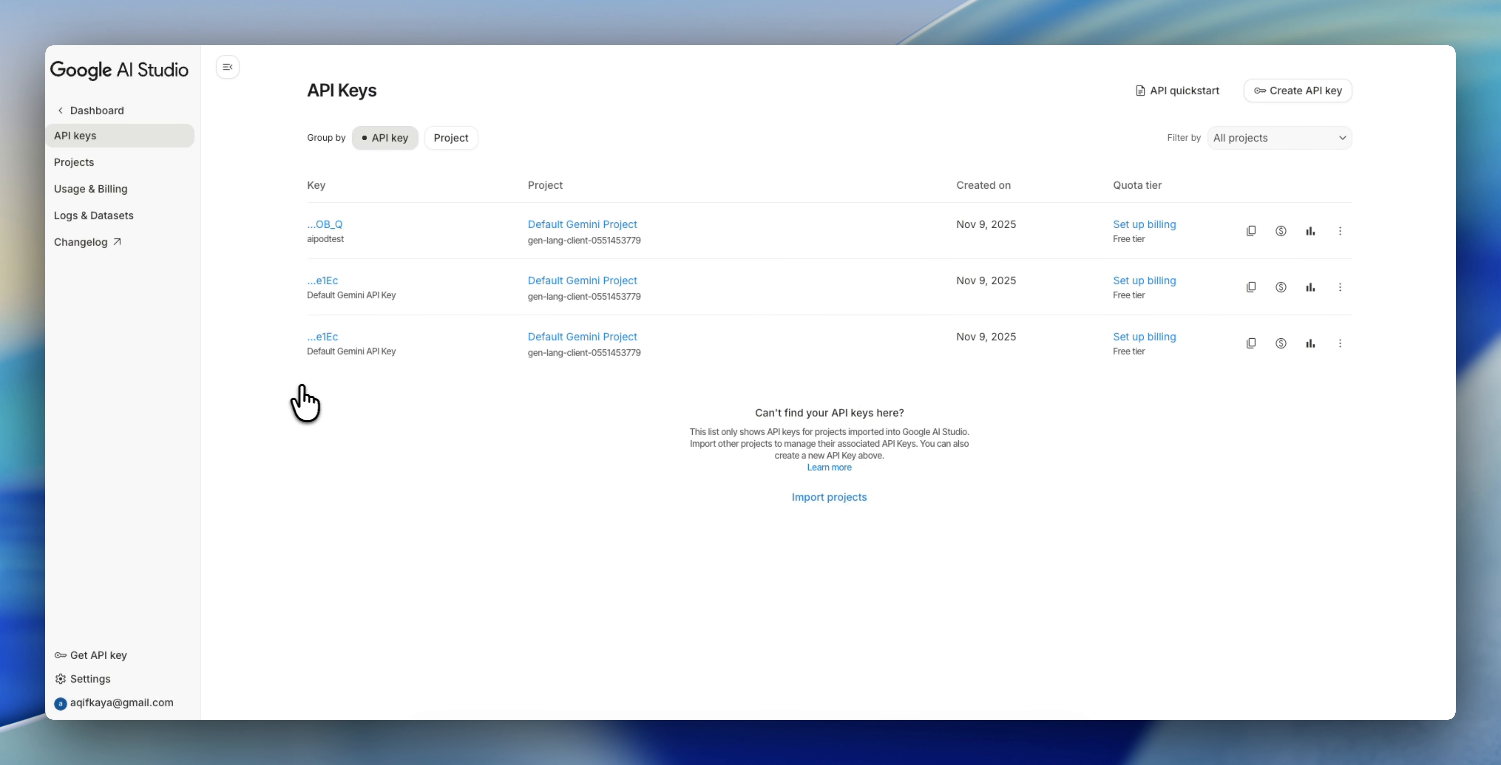
- Copy the aipodtest key, paste it as AI Design Sensei's Gemini API key, enable remembering it in the browser, and save it
{"action": "left_click", "coordinate": [331, 225]}
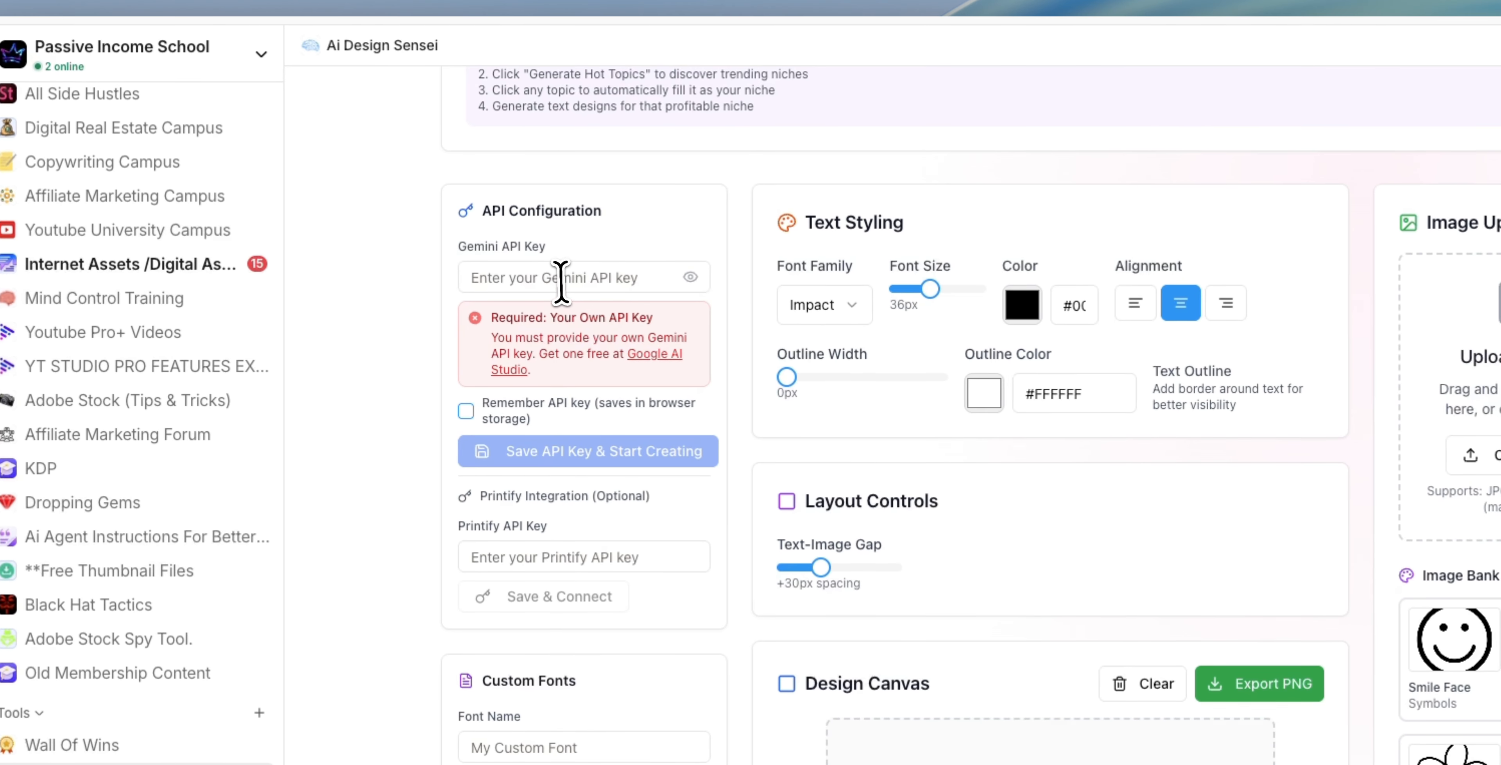
{"action": "left_click", "coordinate": [559, 278]}
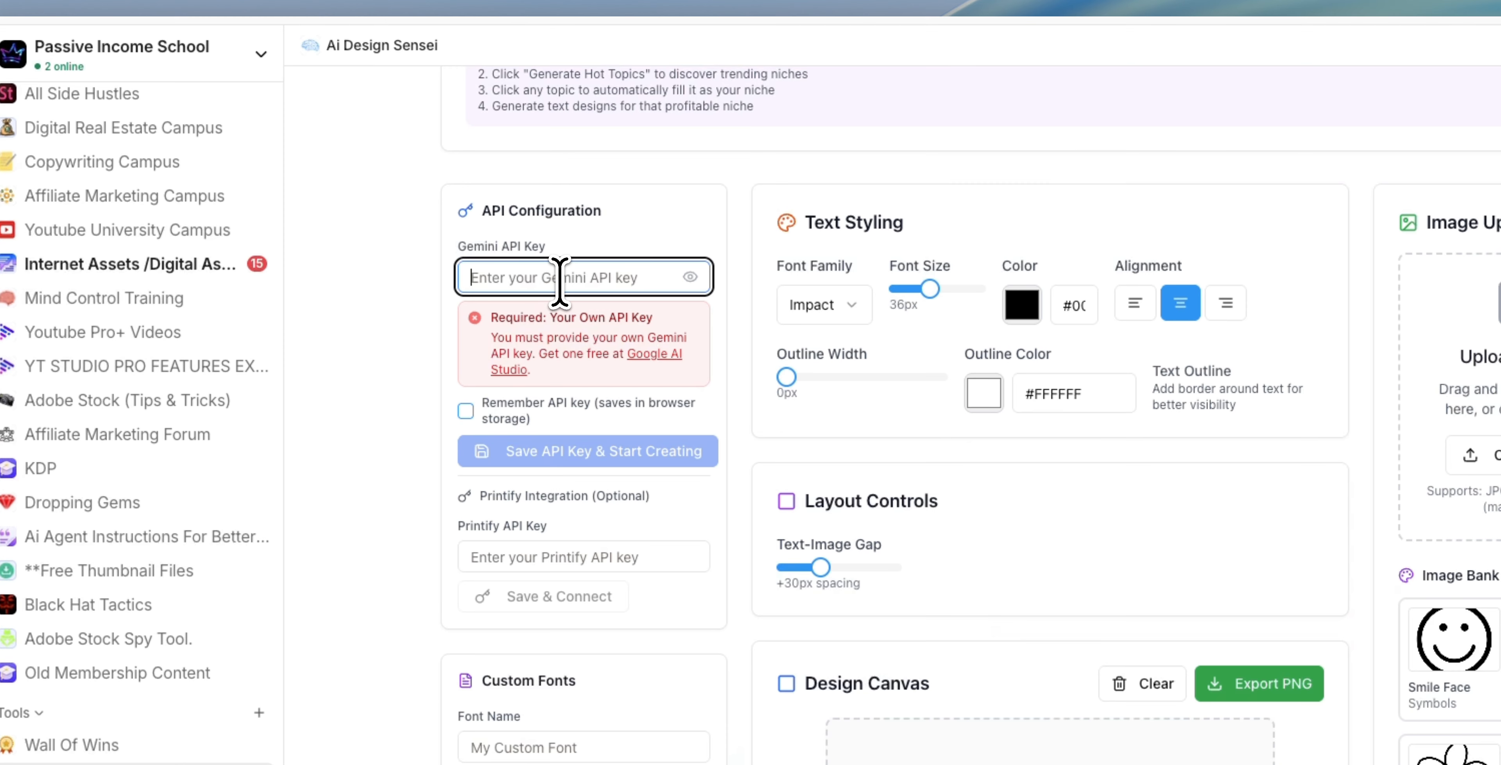
{"action": "key", "text": "super+v"}
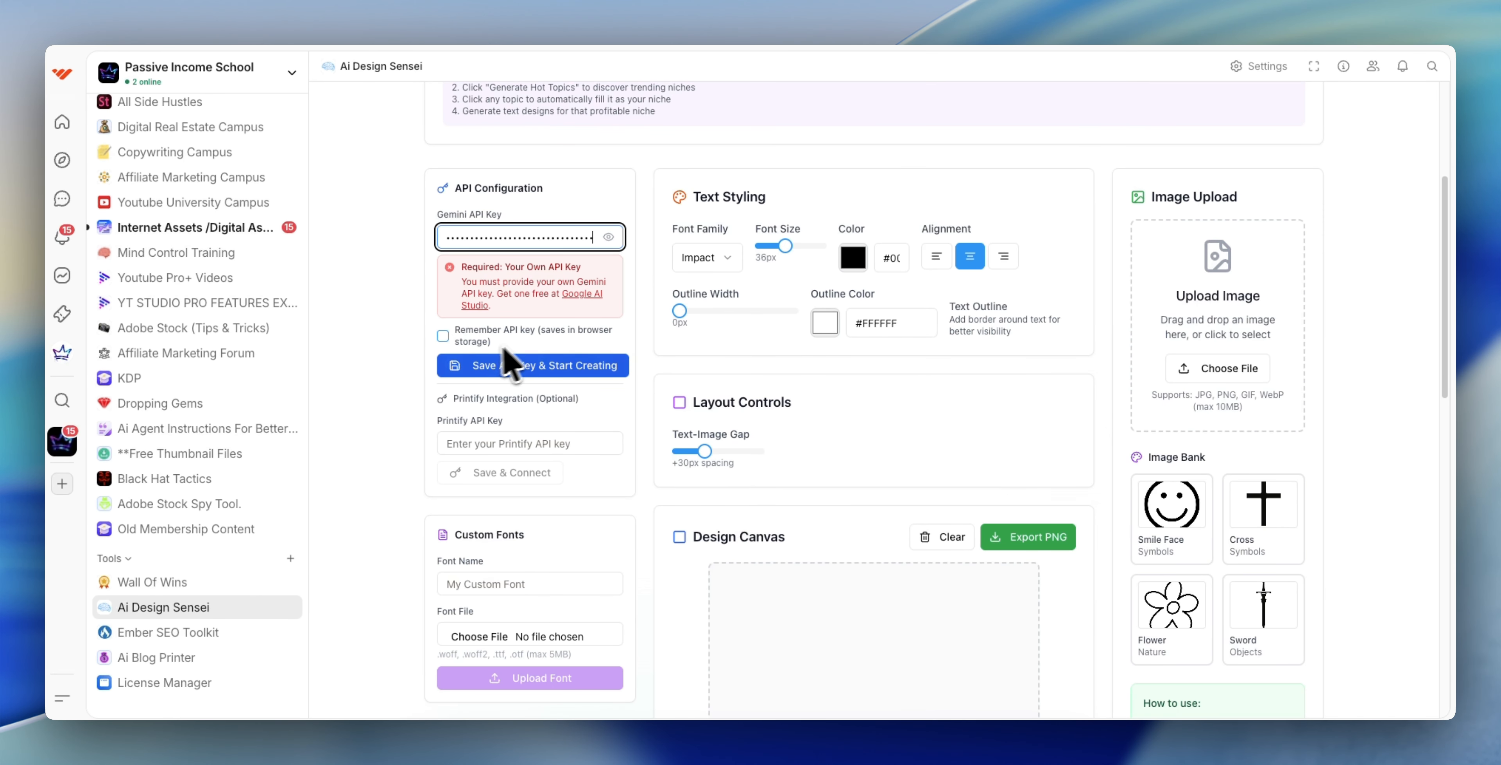
{"action": "left_click", "coordinate": [443, 336]}
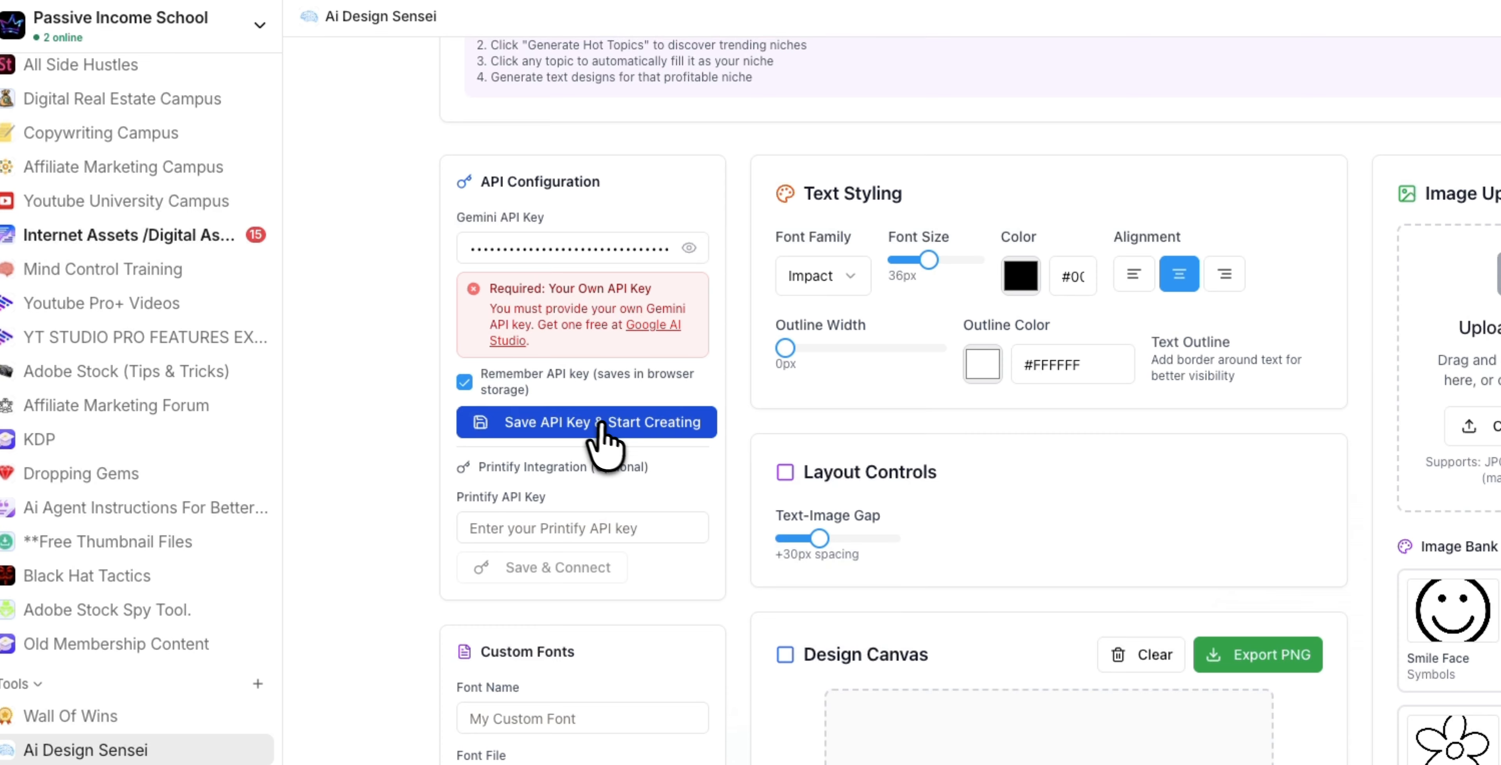
{"action": "left_click", "coordinate": [604, 431]}
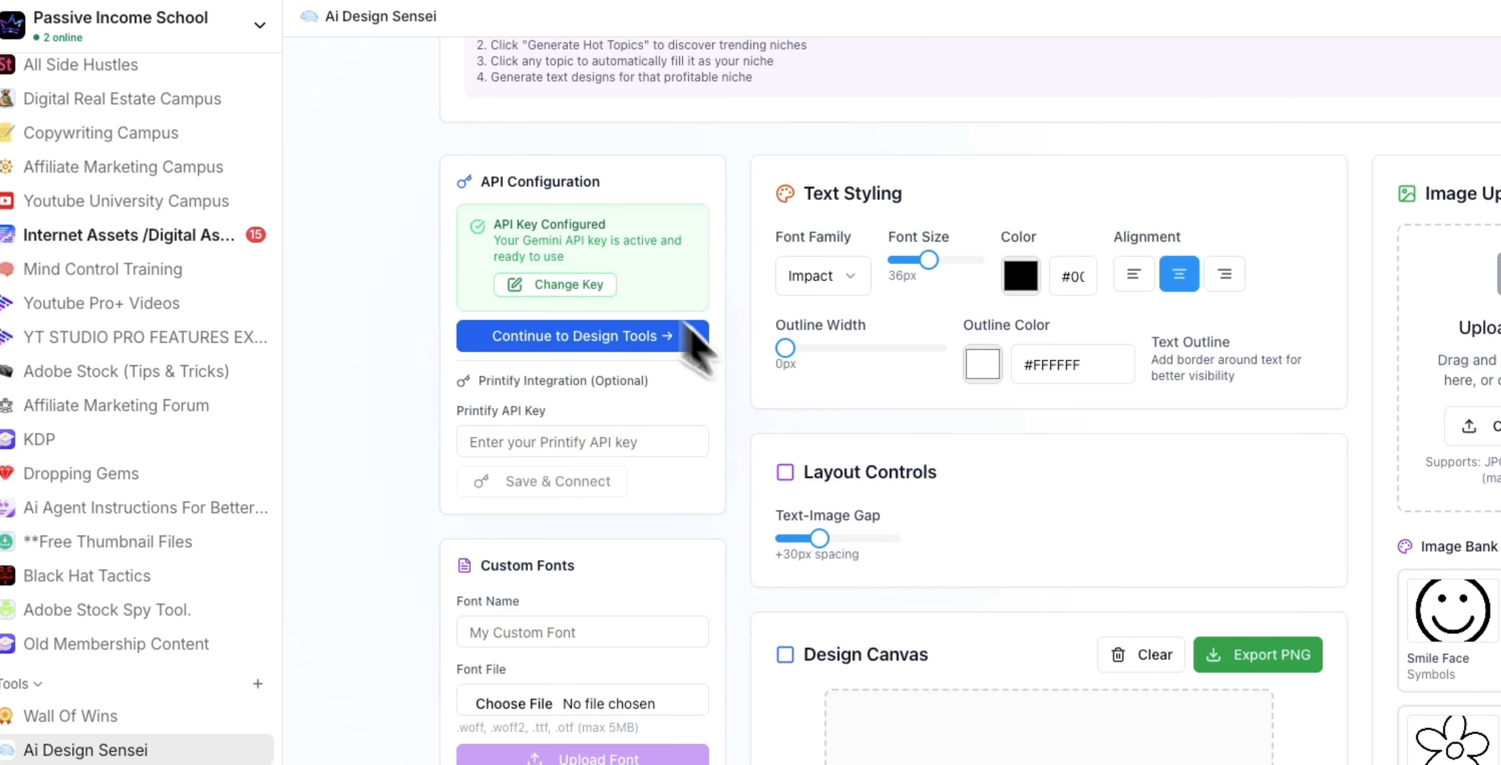
- Set the design generation to 20 suggestions and enter "Sad quotes about life" as the niche
{"action": "scroll", "coordinate": [786, 361], "scroll_direction": "down", "scroll_amount": 3}
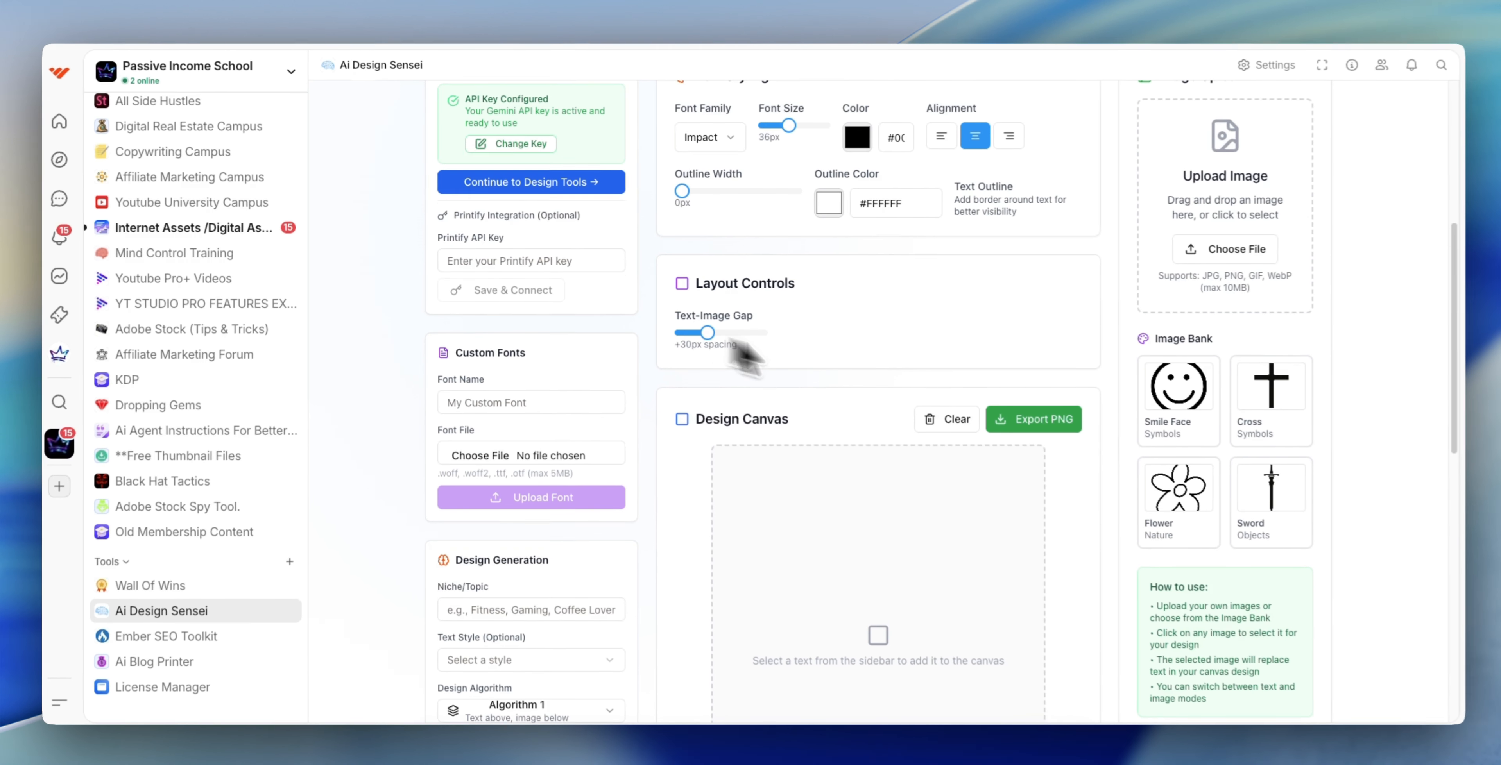
{"action": "scroll", "coordinate": [576, 492], "scroll_direction": "down", "scroll_amount": 5}
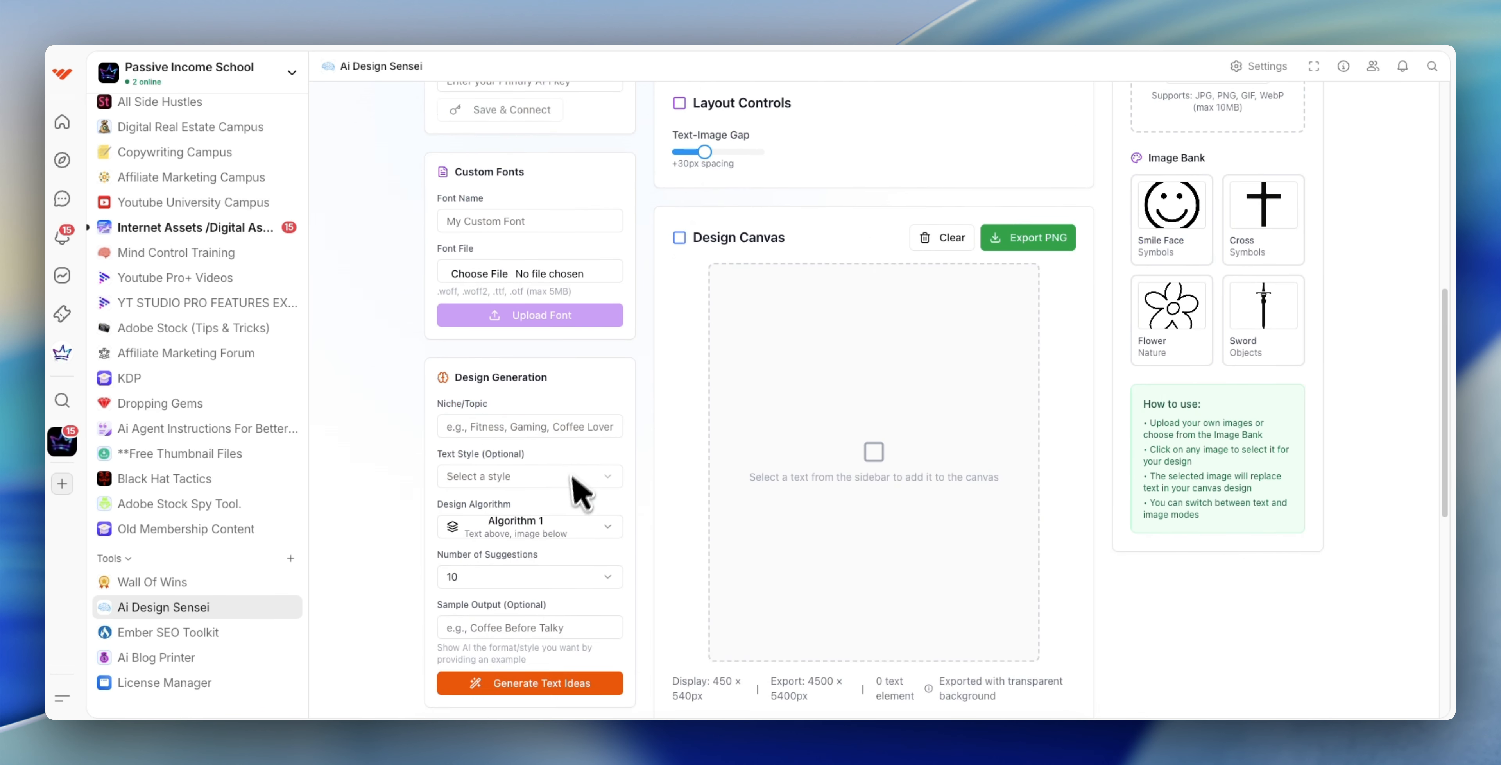
{"action": "scroll", "coordinate": [560, 466], "scroll_direction": "up", "scroll_amount": 4}
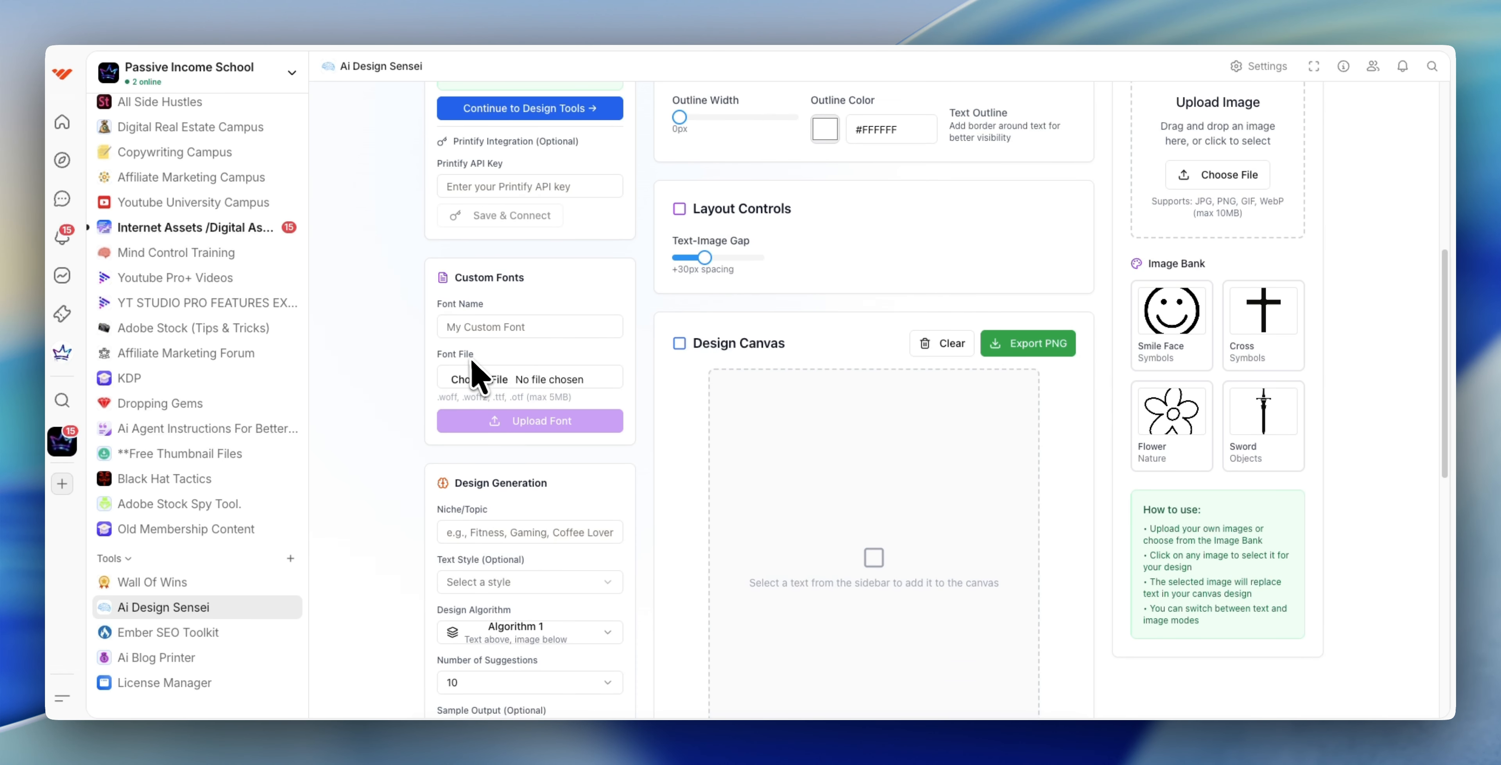
{"action": "scroll", "coordinate": [469, 369], "scroll_direction": "down", "scroll_amount": 5}
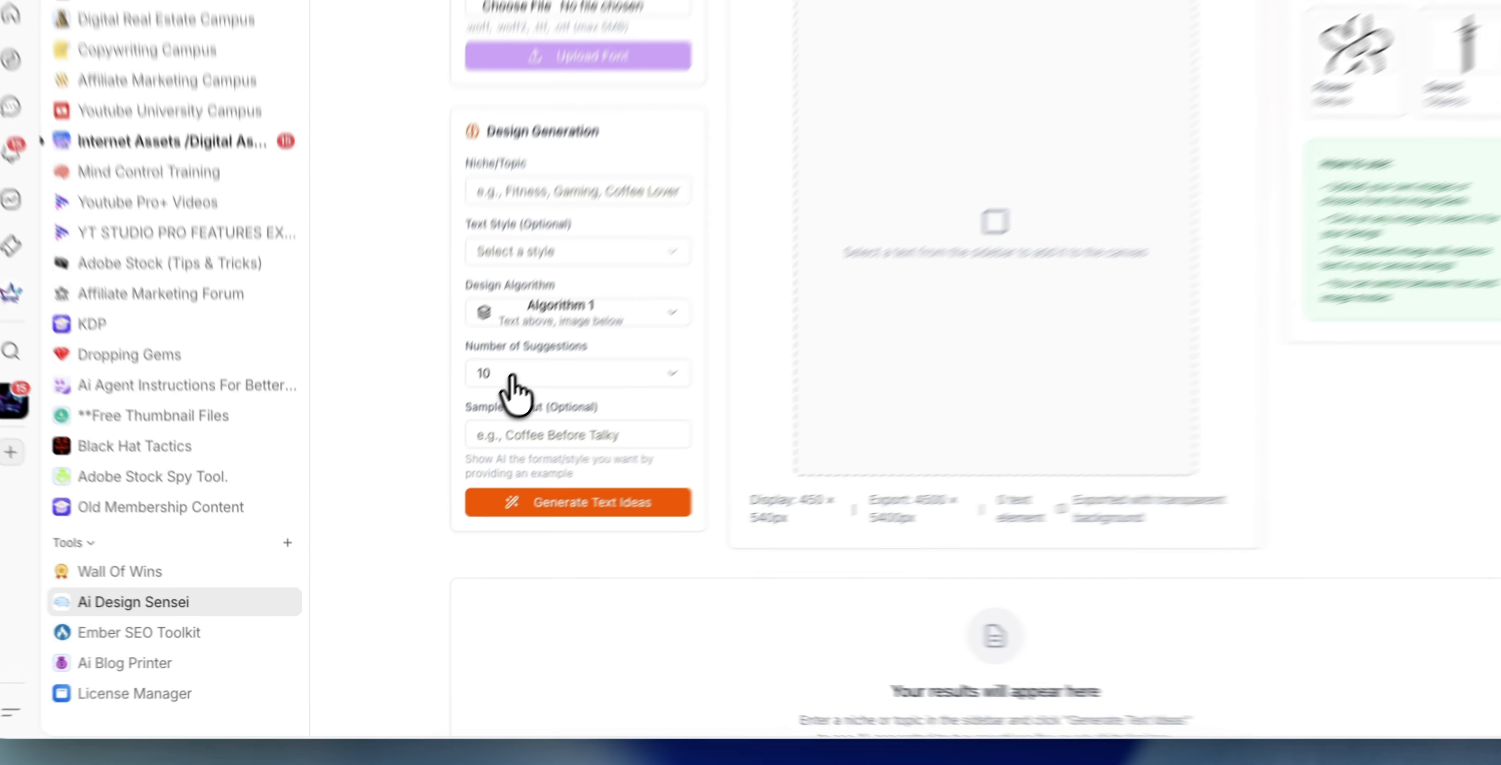
{"action": "left_click", "coordinate": [476, 423]}
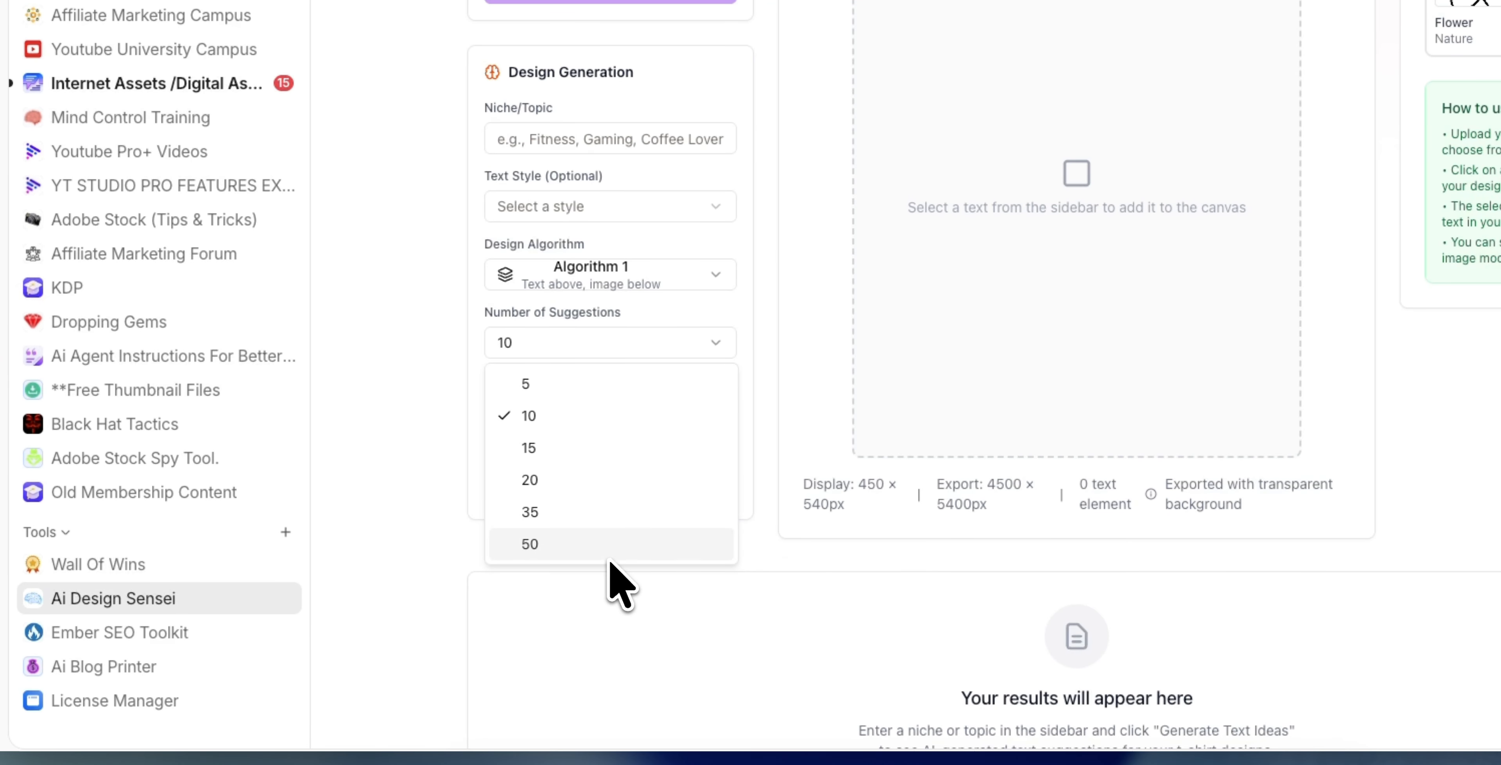
{"action": "left_click", "coordinate": [600, 488]}
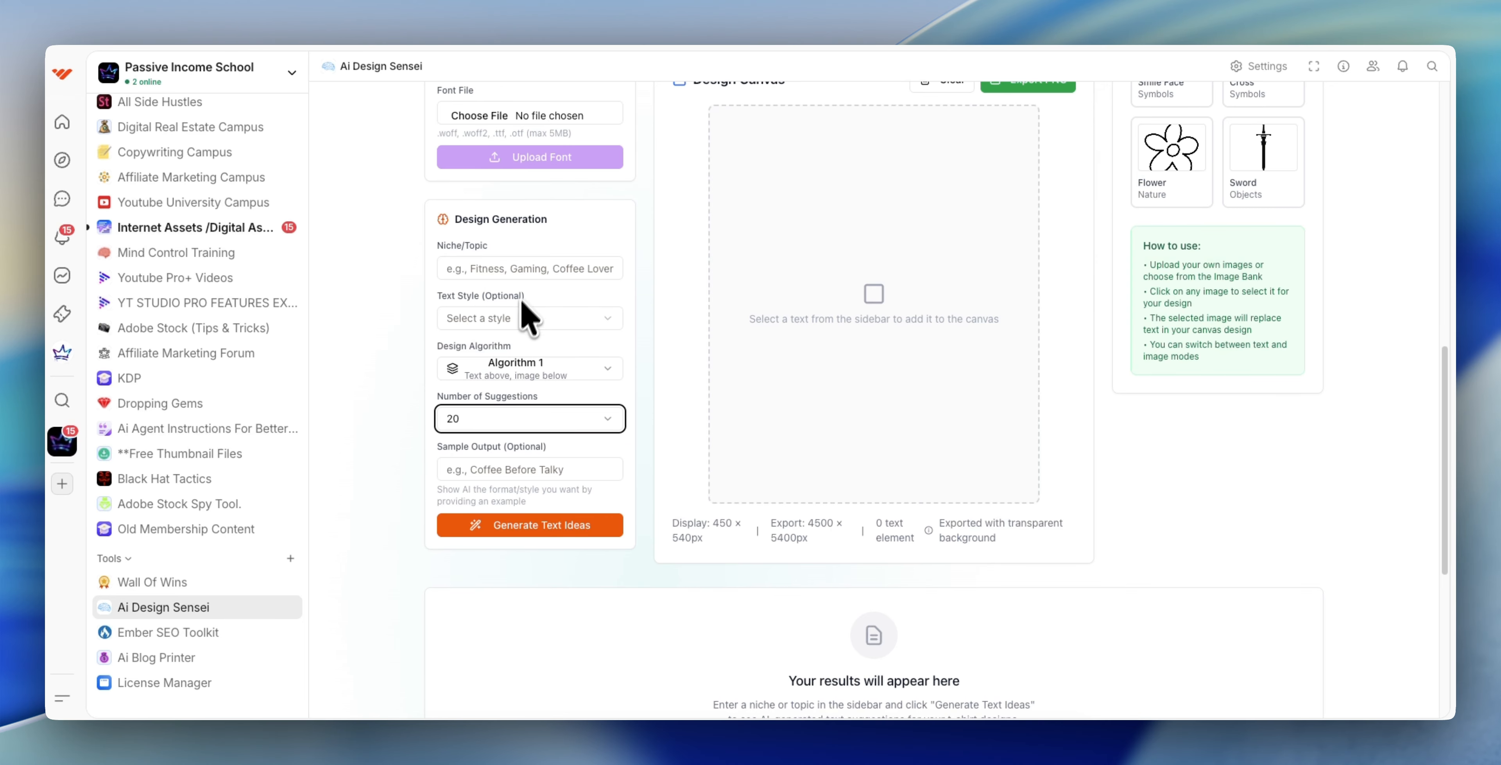
{"action": "left_click", "coordinate": [476, 272]}
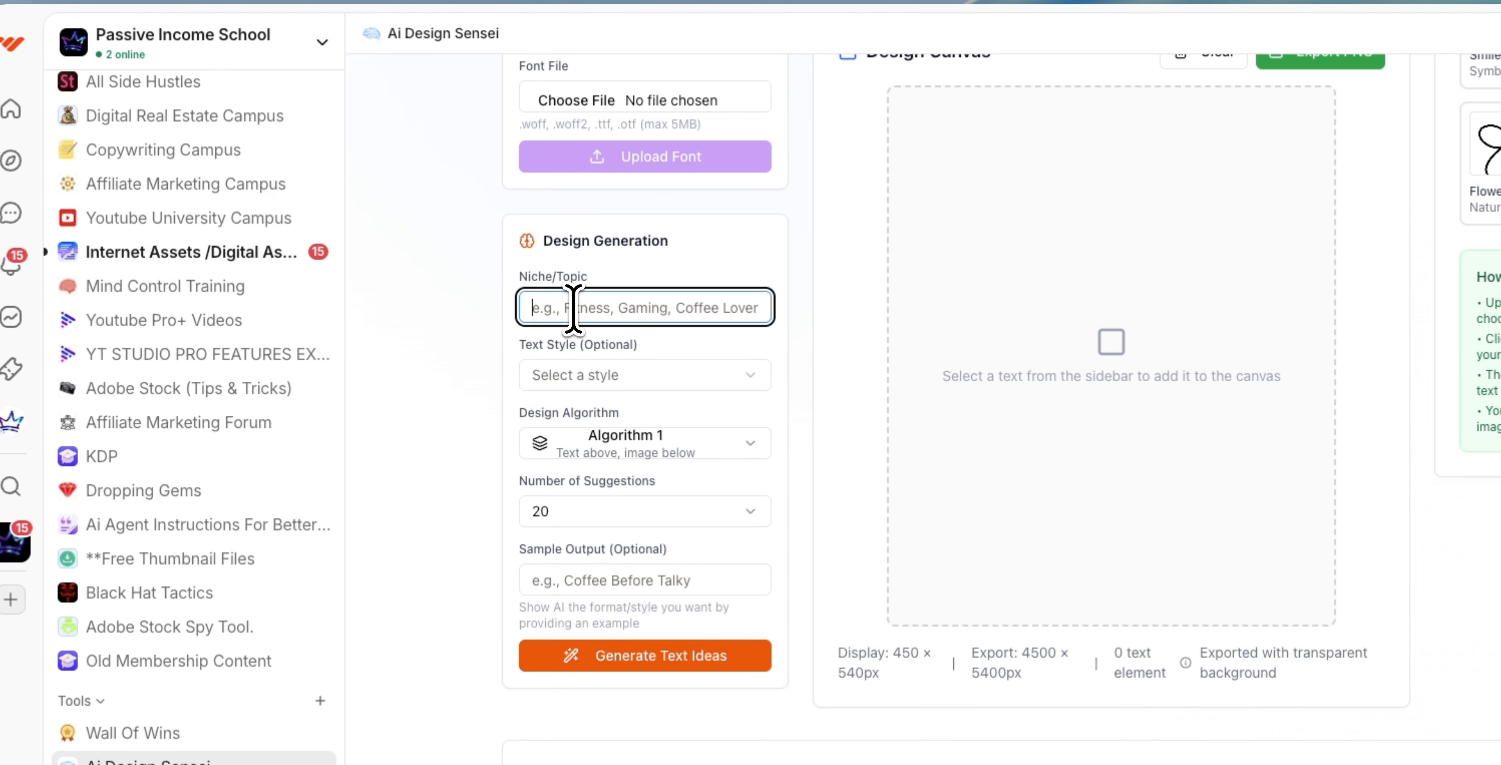
{"action": "type", "text": "Sad quotes about life"}
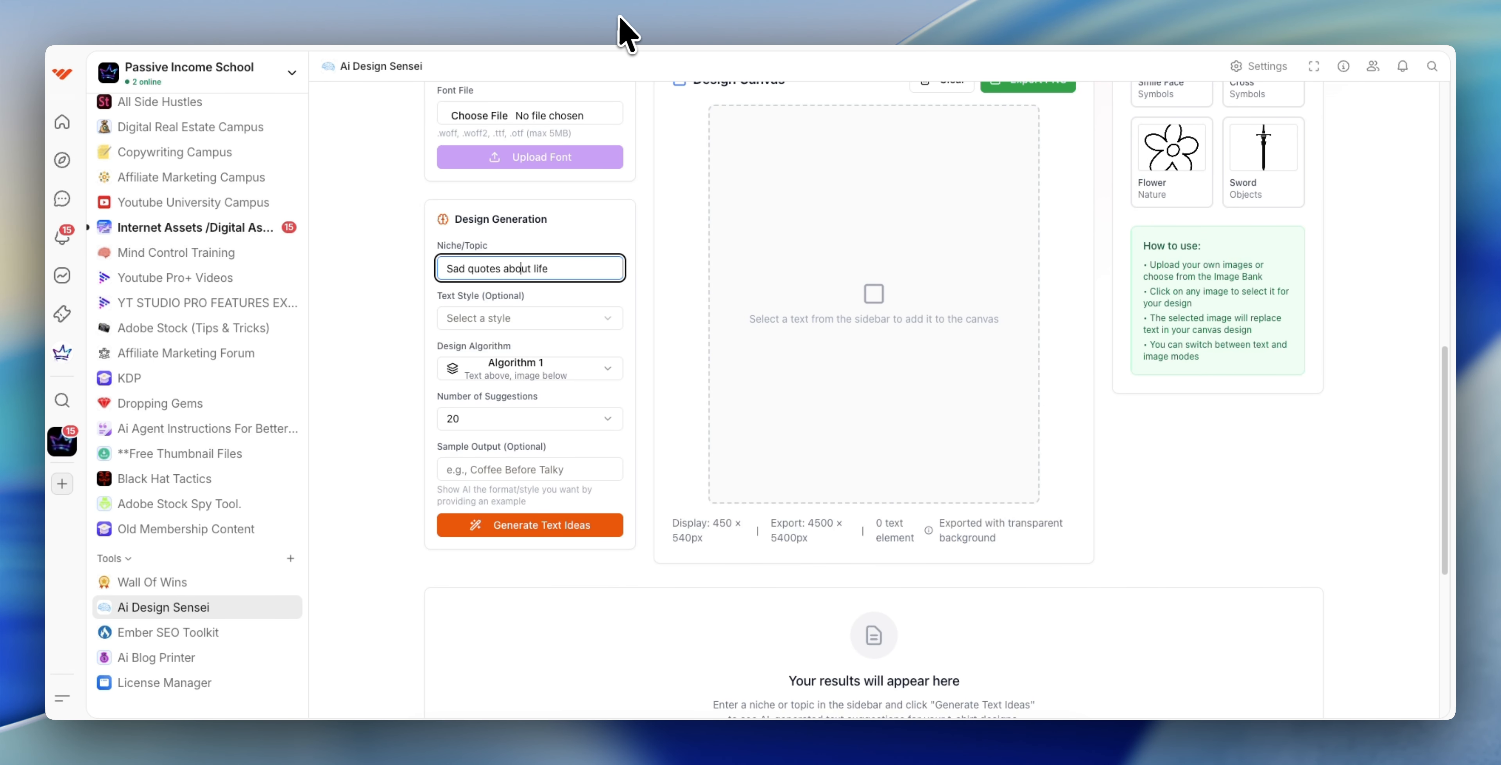
- Search the web for the copied niche "Sad quotes about life" and open Southern Living's 60 sad quotes article
{"action": "scroll", "coordinate": [717, 257], "scroll_direction": "down", "scroll_amount": 1}
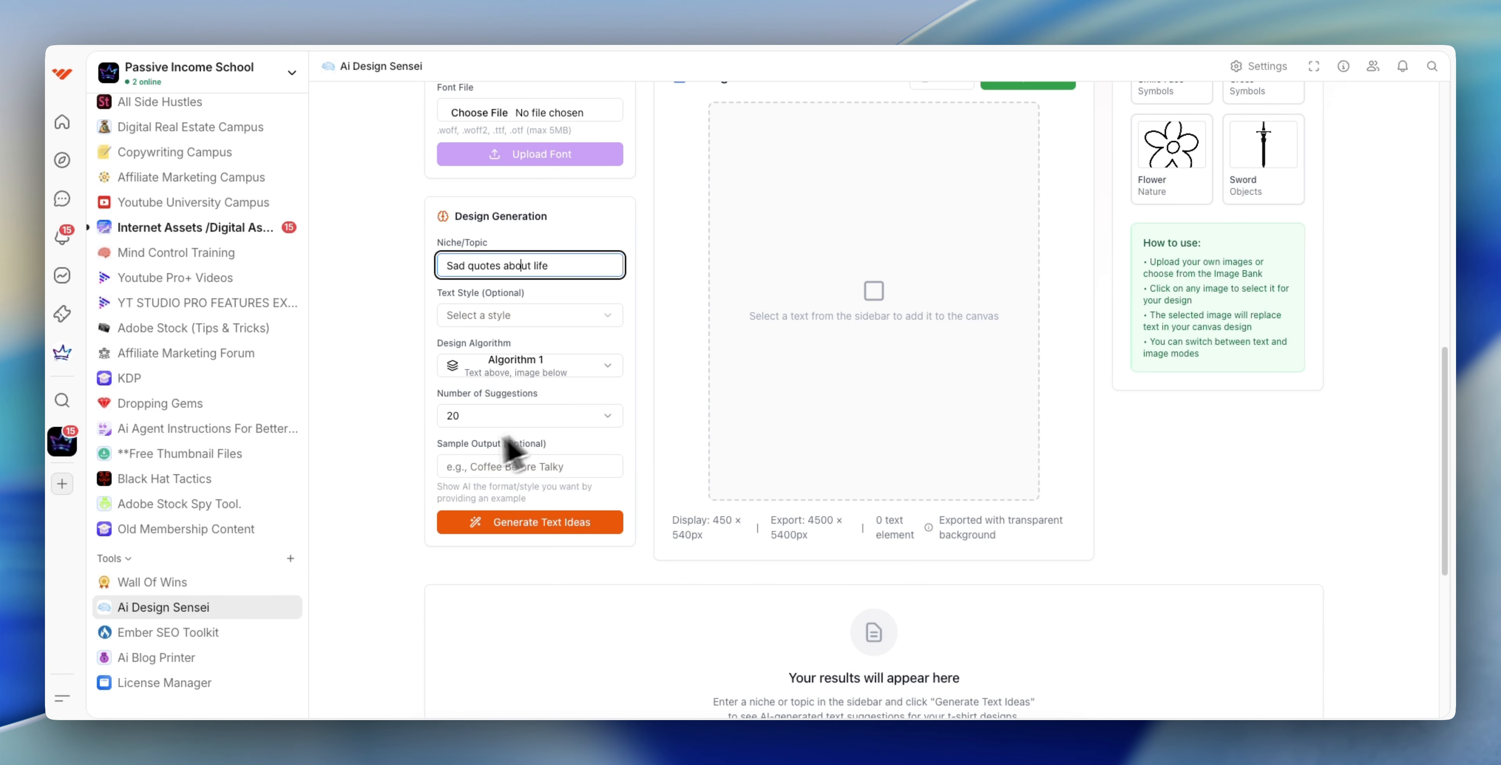
{"action": "left_click_drag", "start_coordinate": [439, 444], "coordinate": [514, 444]}
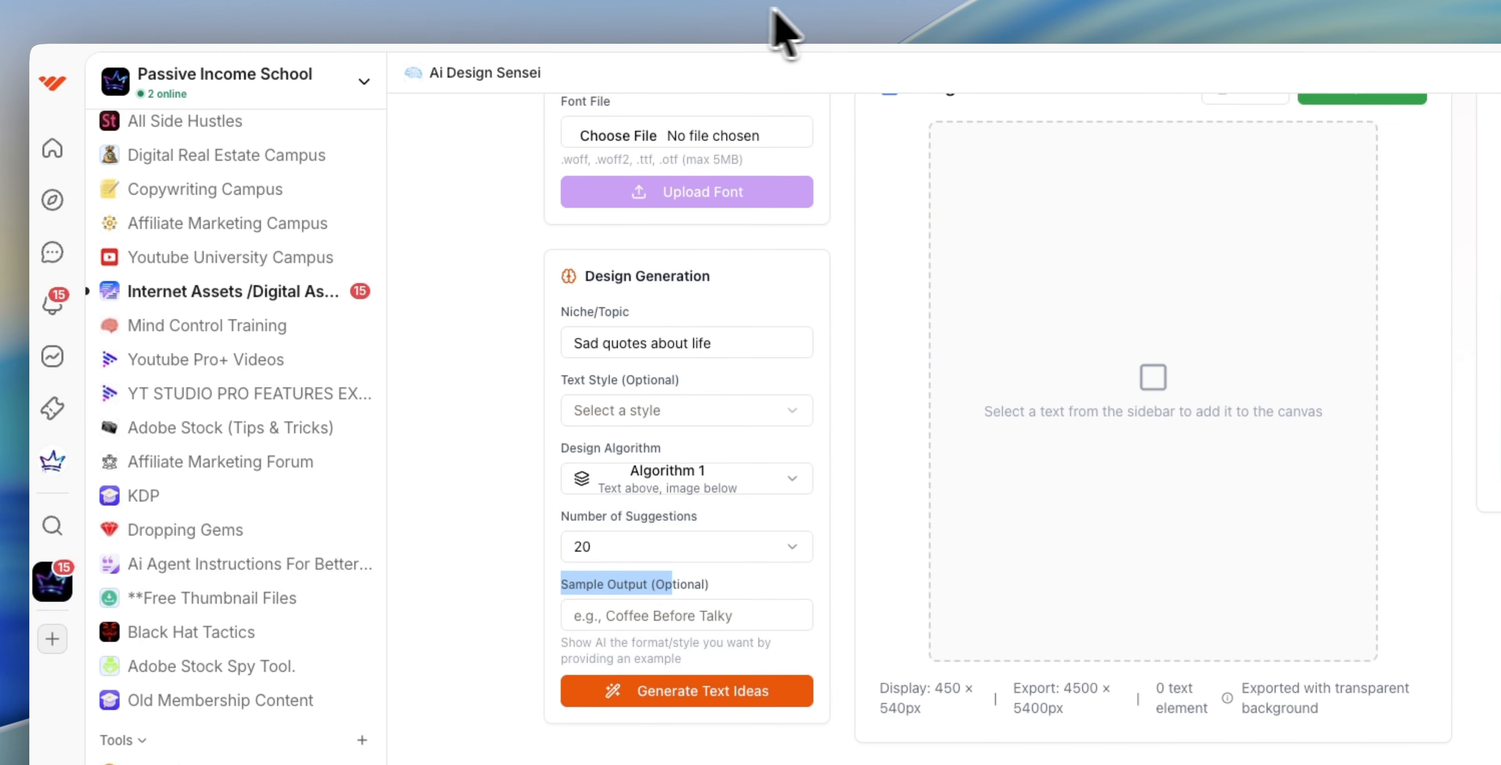
{"action": "left_click_drag", "start_coordinate": [719, 343], "coordinate": [559, 355]}
{"action": "key", "text": "super+c"}
{"action": "left_click", "coordinate": [855, 1]}
{"action": "key", "text": "super+v"}
{"action": "key", "text": "Return"}
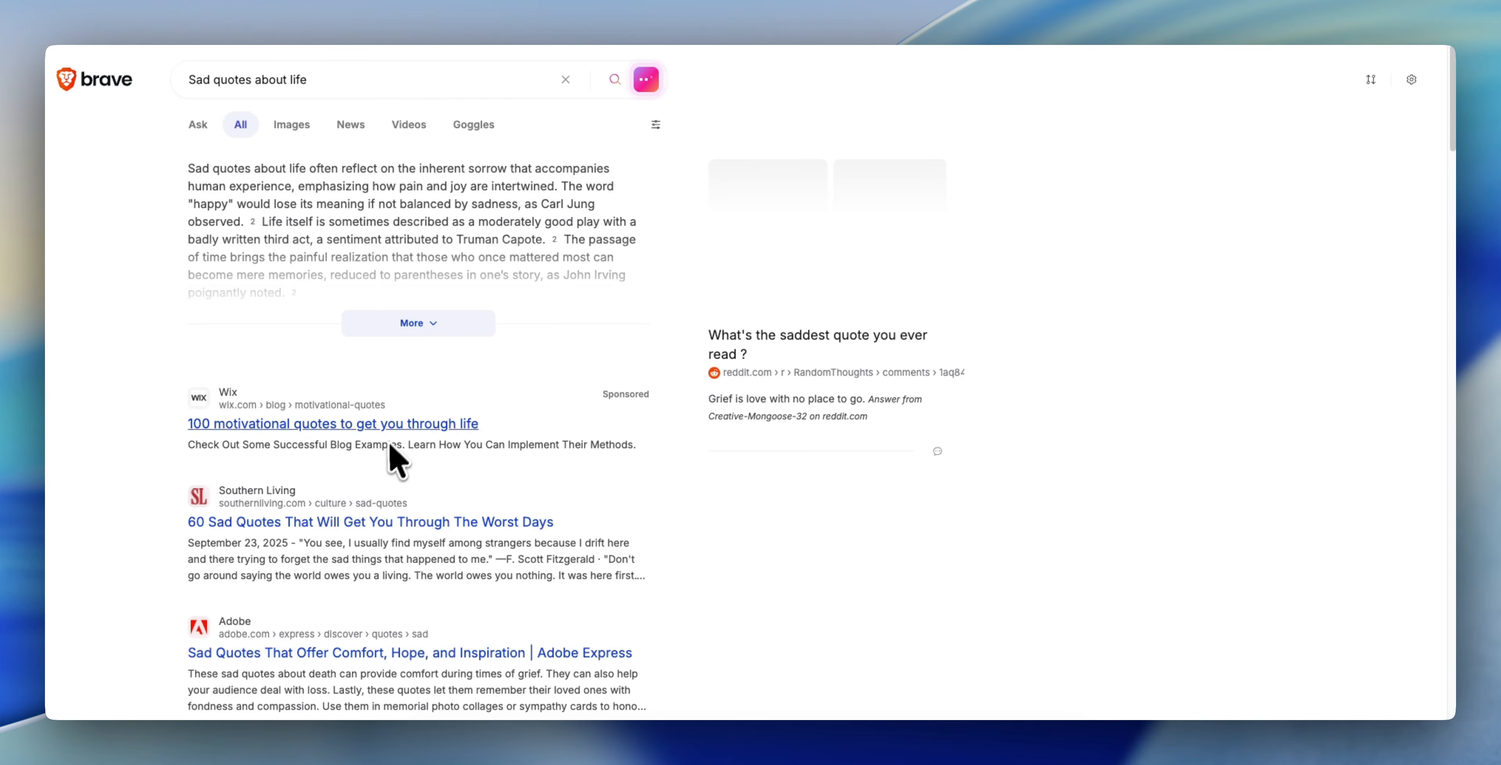
{"action": "scroll", "coordinate": [373, 521], "scroll_direction": "down", "scroll_amount": 1}
{"action": "left_click", "coordinate": [366, 504]}
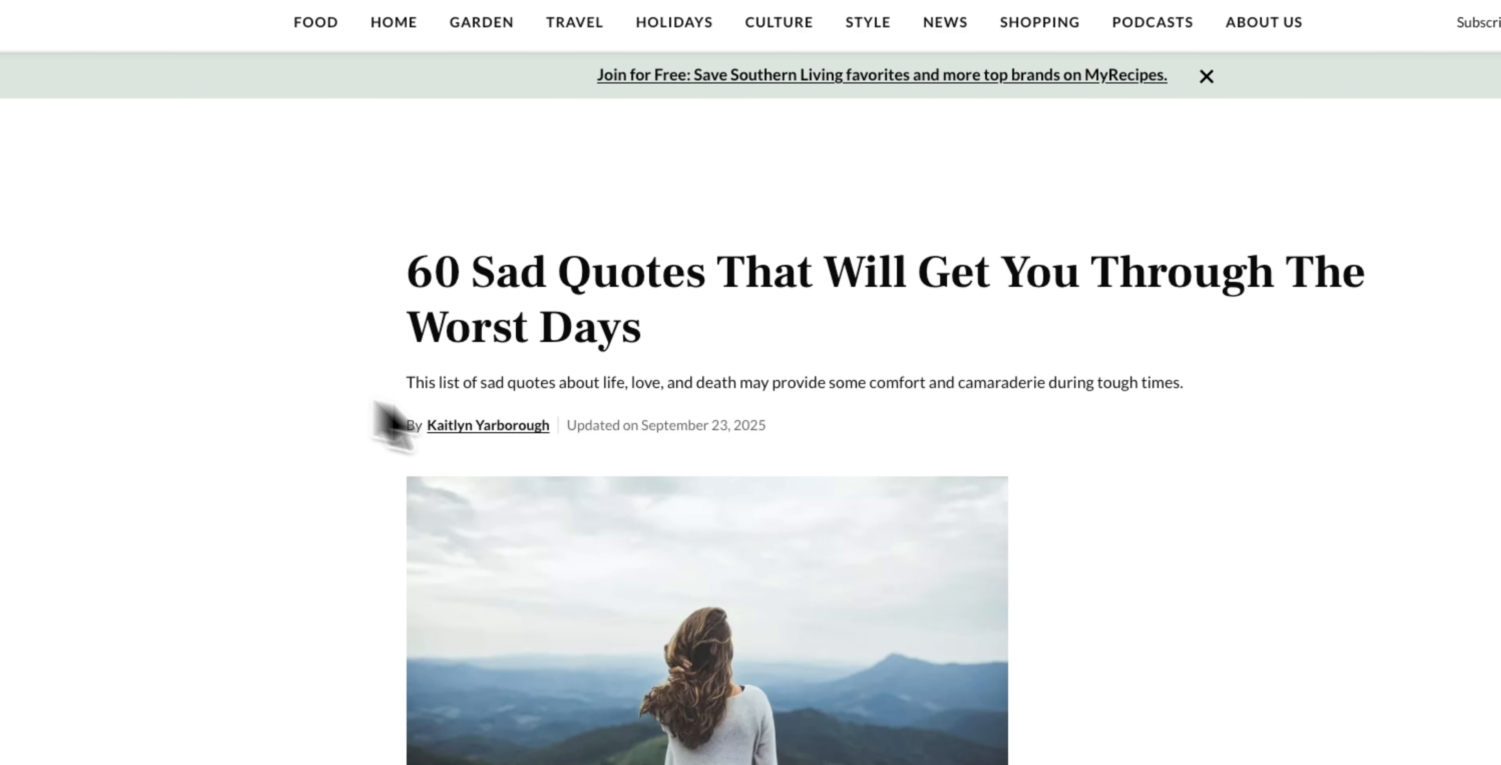
- Copy the quote "Life's under no obligation to give us what we expect." from the article into AI Design Sensei's sample output
{"action": "scroll", "coordinate": [571, 565], "scroll_direction": "down", "scroll_amount": 10}
{"action": "scroll", "coordinate": [670, 484], "scroll_direction": "down", "scroll_amount": 10}
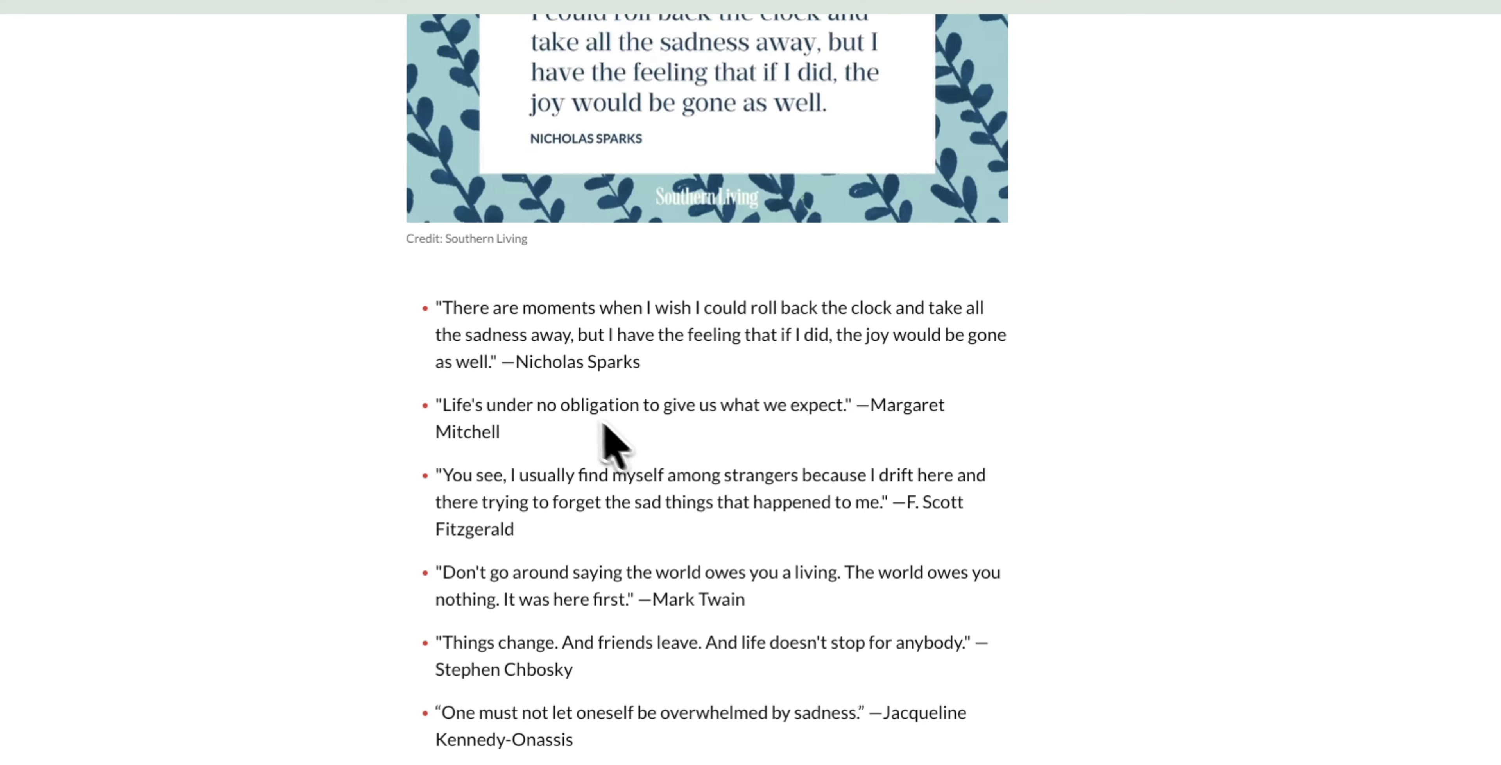
{"action": "scroll", "coordinate": [551, 445], "scroll_direction": "down", "scroll_amount": 1}
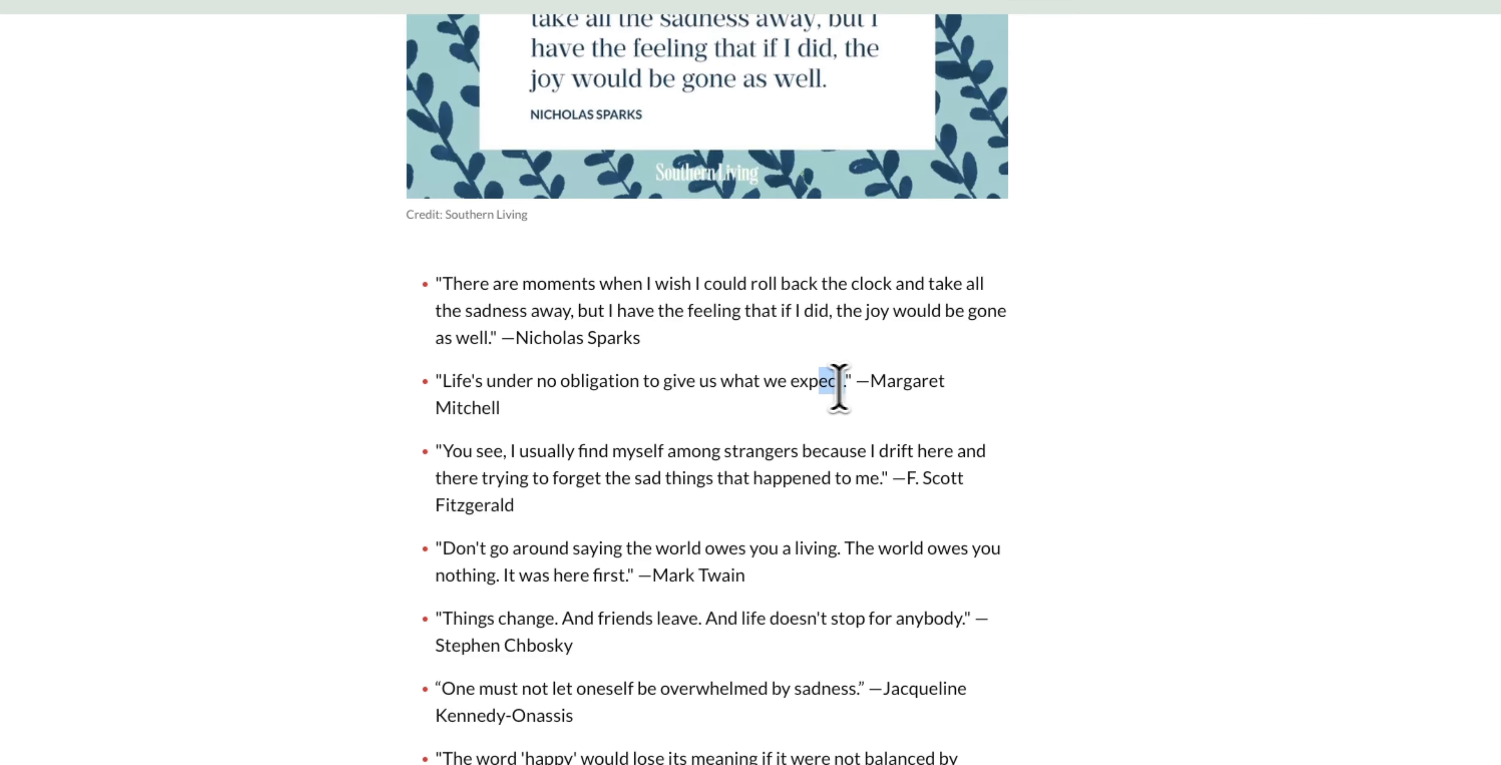
{"action": "left_click_drag", "start_coordinate": [838, 384], "coordinate": [444, 387]}
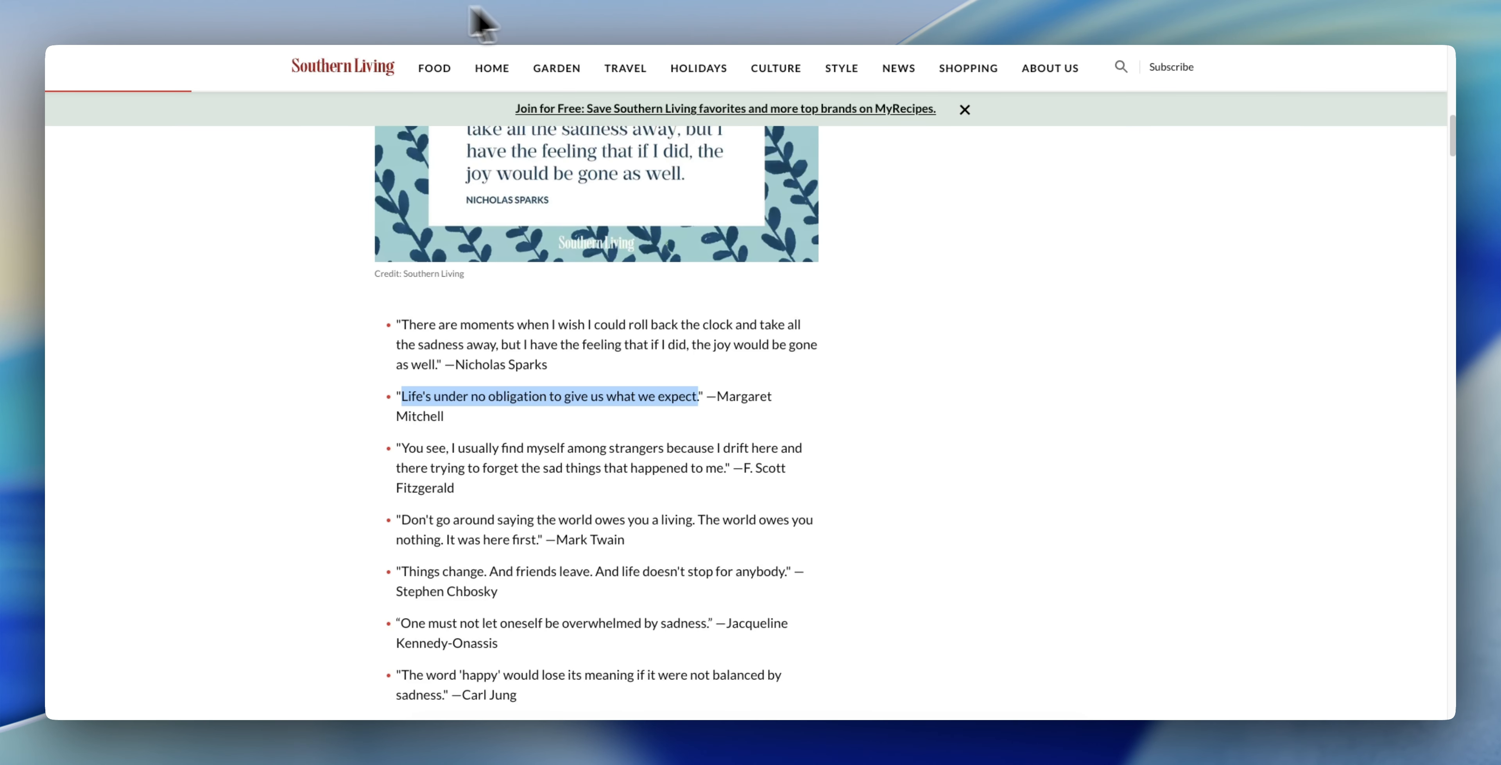
{"action": "left_click", "coordinate": [291, 4]}
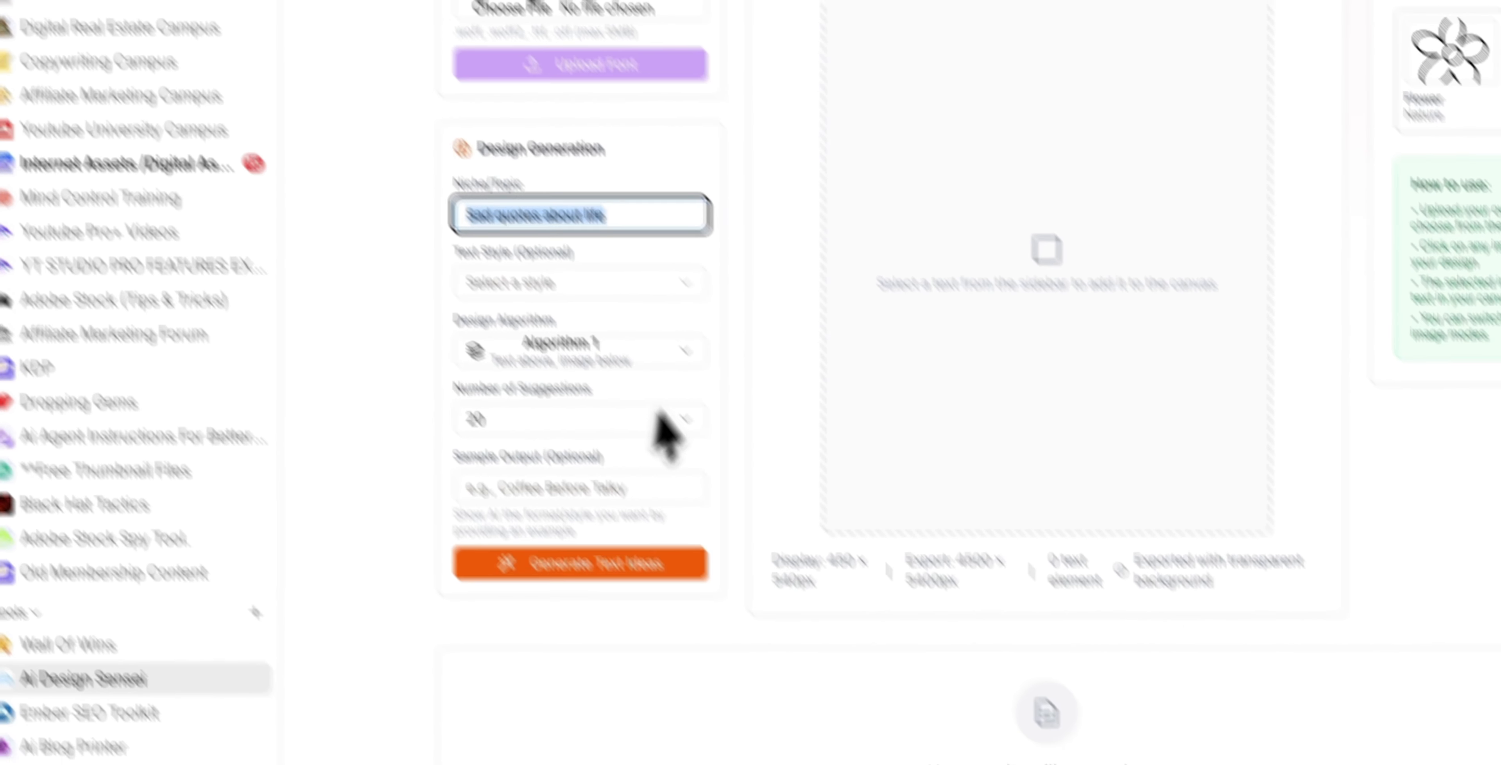
{"action": "left_click", "coordinate": [723, 602]}
{"action": "key", "text": "super+v"}
{"action": "left_click_drag", "start_coordinate": [637, 427], "coordinate": [342, 428]}
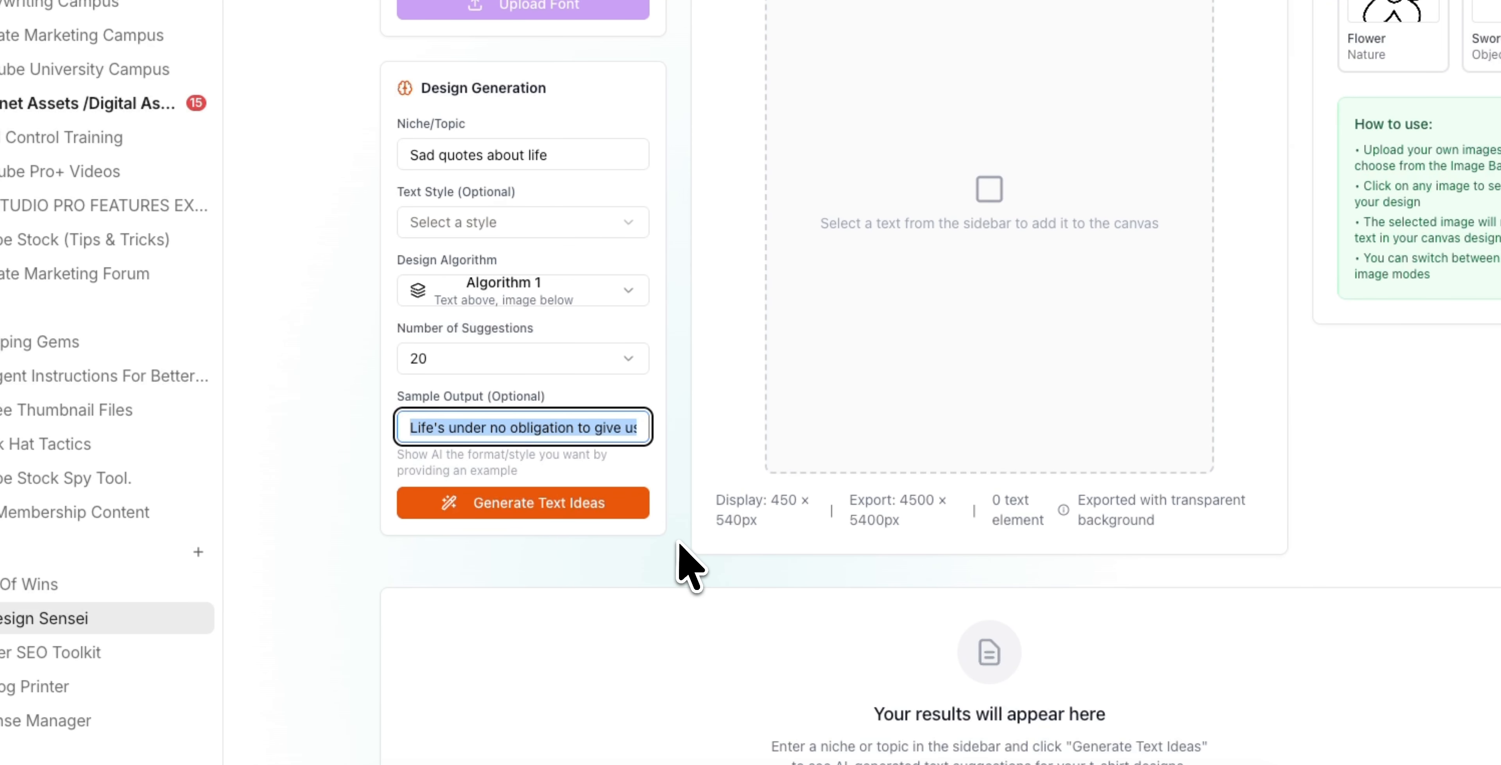
- Generate the text ideas and bring the generated texts list into view
{"action": "left_click", "coordinate": [609, 521]}
{"action": "scroll", "coordinate": [897, 623], "scroll_direction": "down", "scroll_amount": 3}
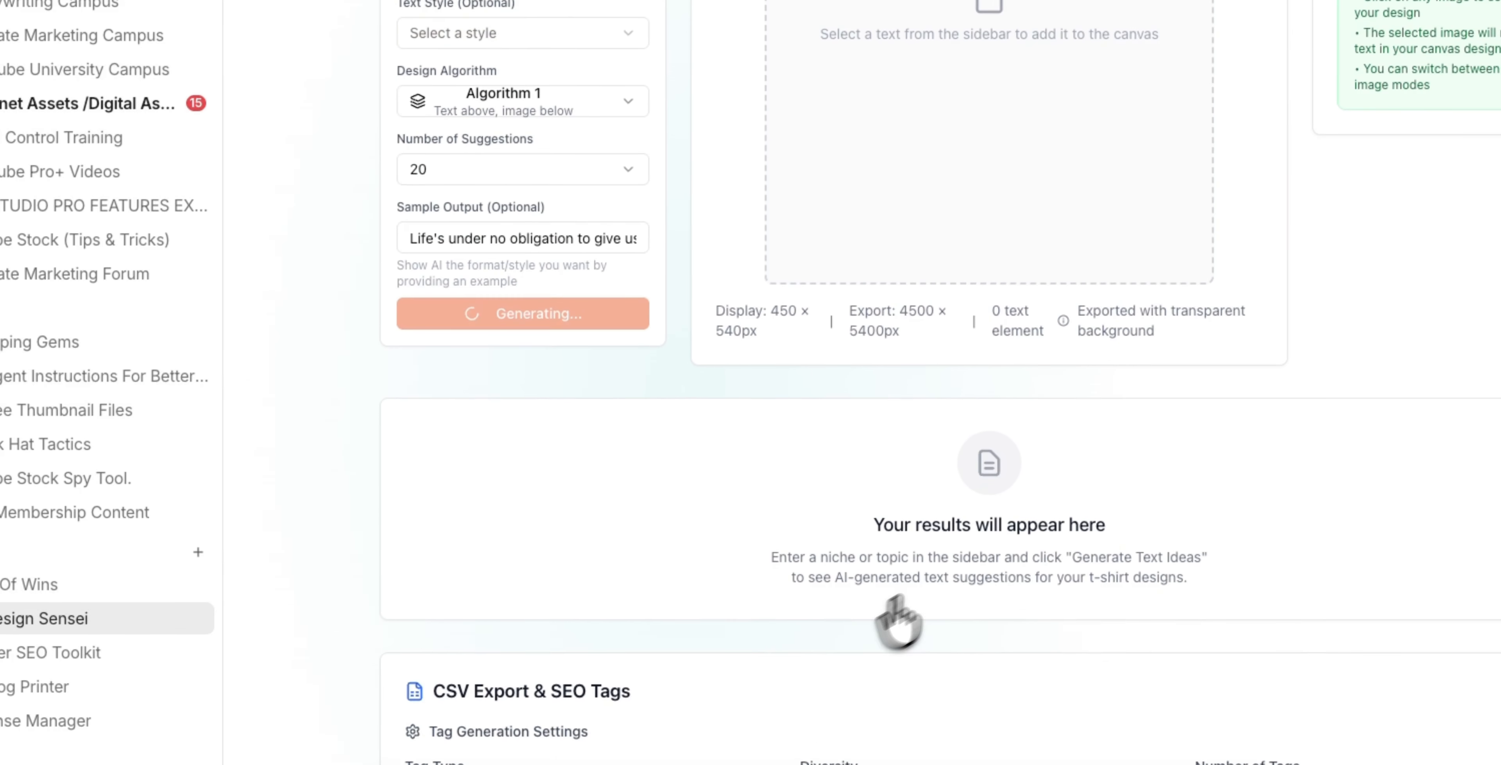
{"action": "scroll", "coordinate": [955, 559], "scroll_direction": "up", "scroll_amount": 4}
{"action": "scroll", "coordinate": [816, 500], "scroll_direction": "down", "scroll_amount": 5}
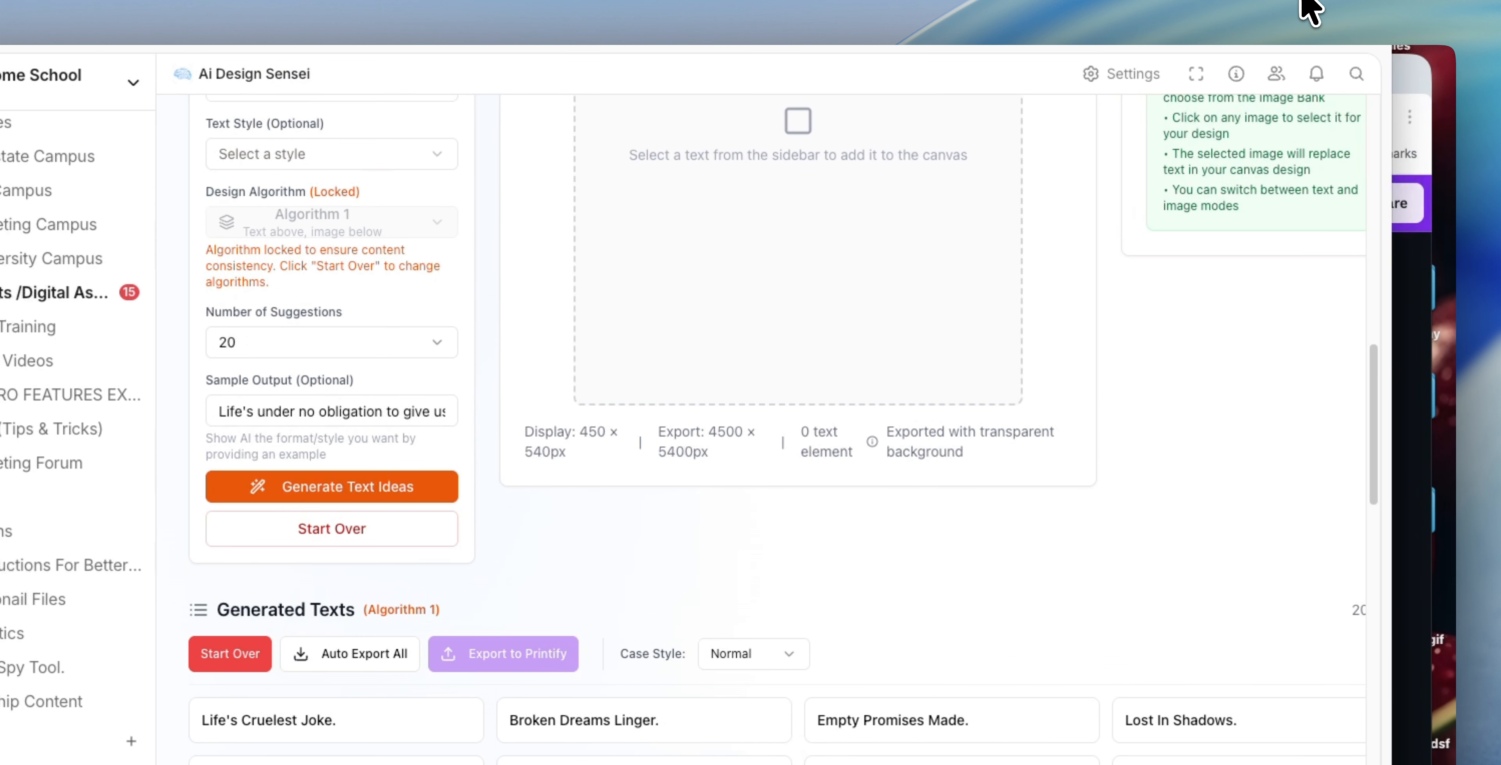
- Switch to the Canva rose design and adjust the positions of the two small roses on either side of the large one
{"action": "left_click", "coordinate": [1407, 125]}
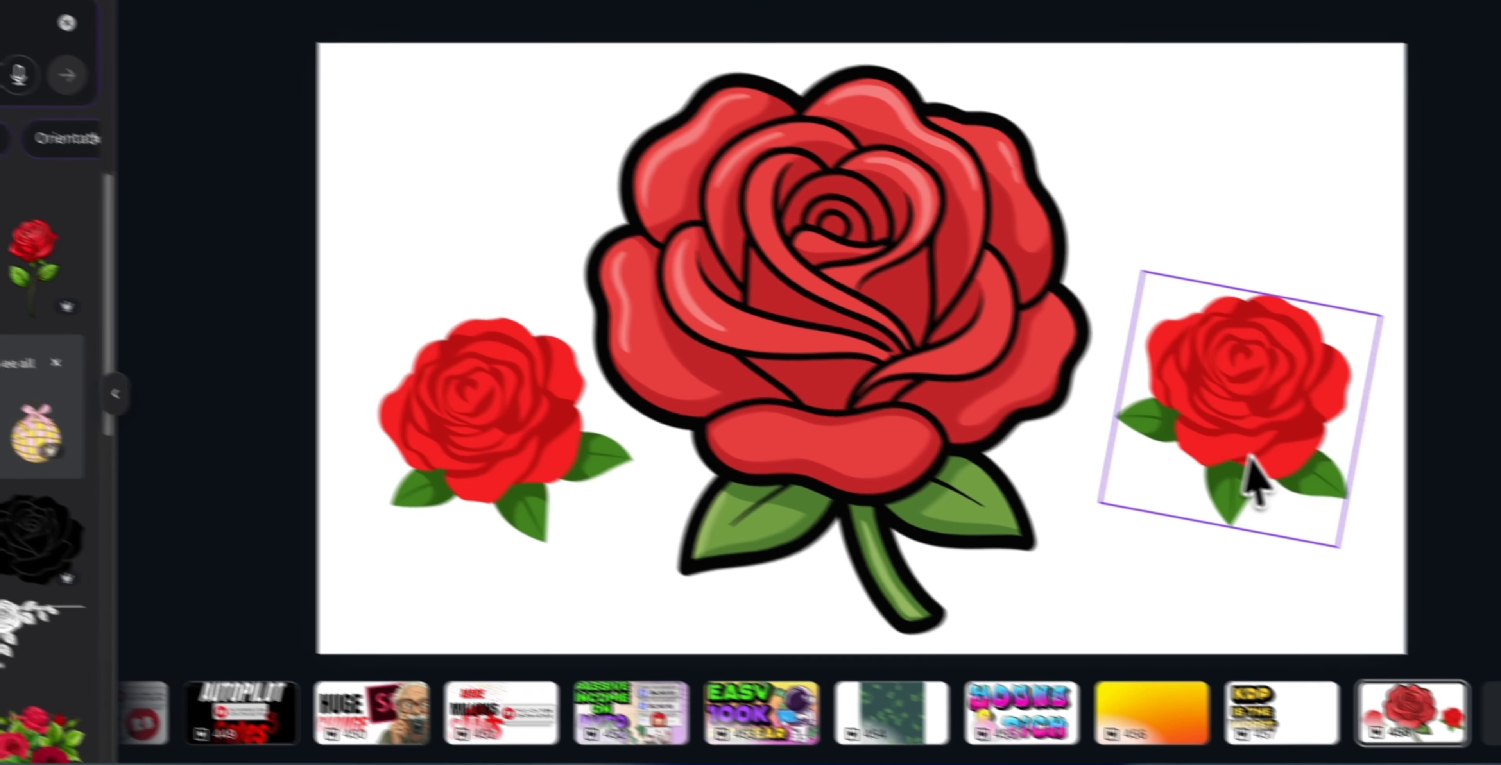
{"action": "left_click_drag", "start_coordinate": [1240, 431], "coordinate": [1233, 443]}
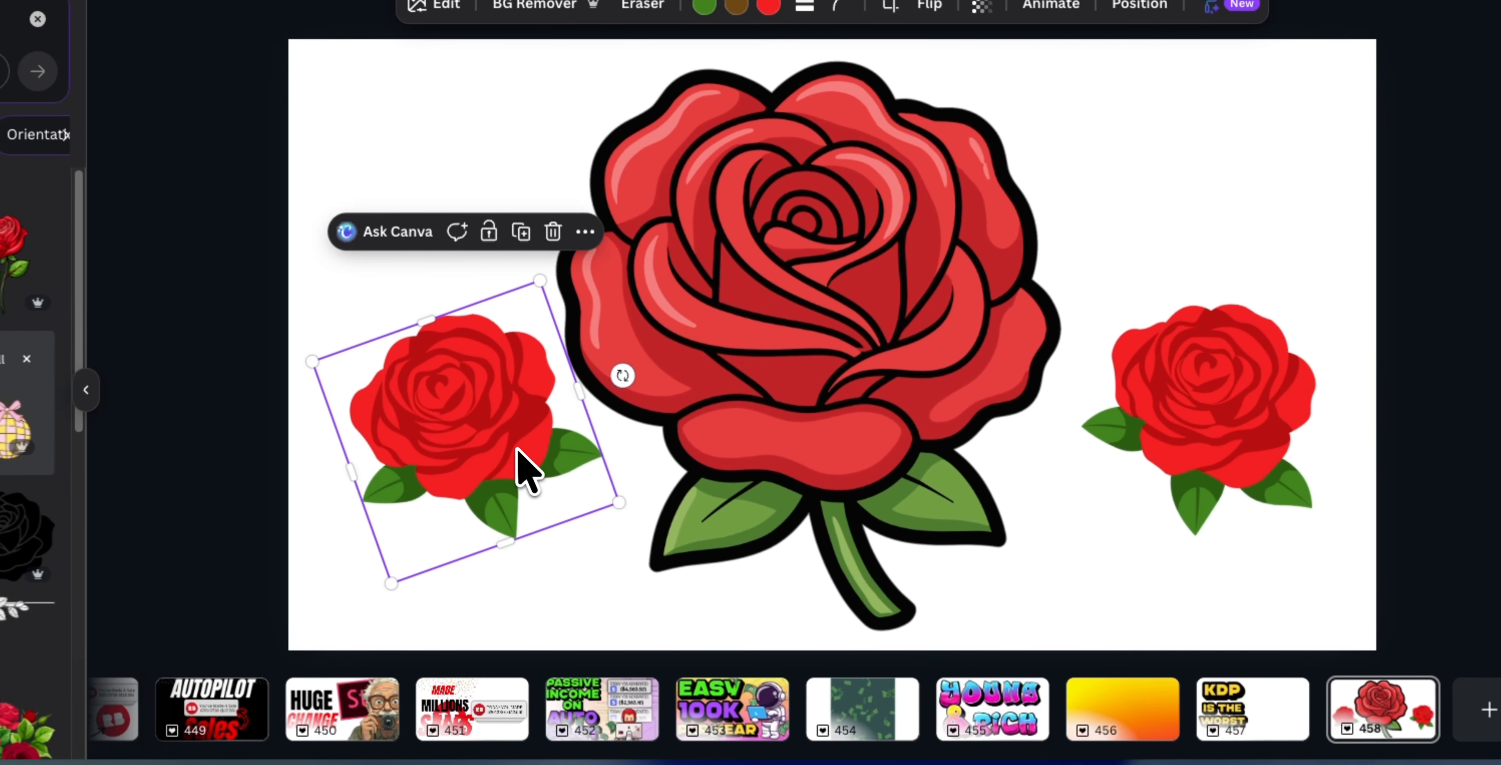
{"action": "left_click_drag", "start_coordinate": [521, 447], "coordinate": [520, 446]}
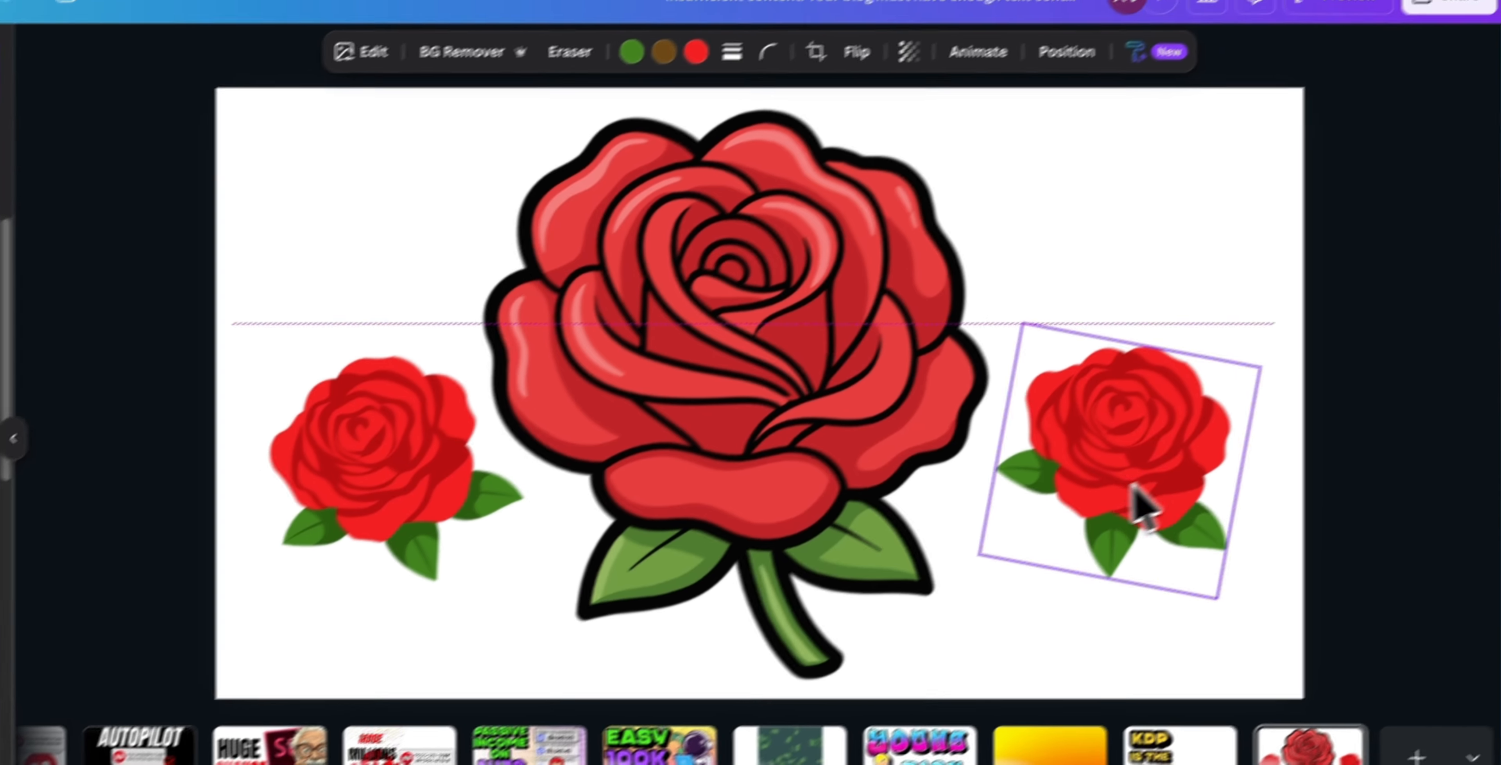
{"action": "mouse_move", "coordinate": [1132, 501]}
{"action": "left_mouse_down"}
{"action": "mouse_move", "coordinate": [1070, 512]}
{"action": "mouse_move", "coordinate": [1124, 502]}
{"action": "left_mouse_up"}
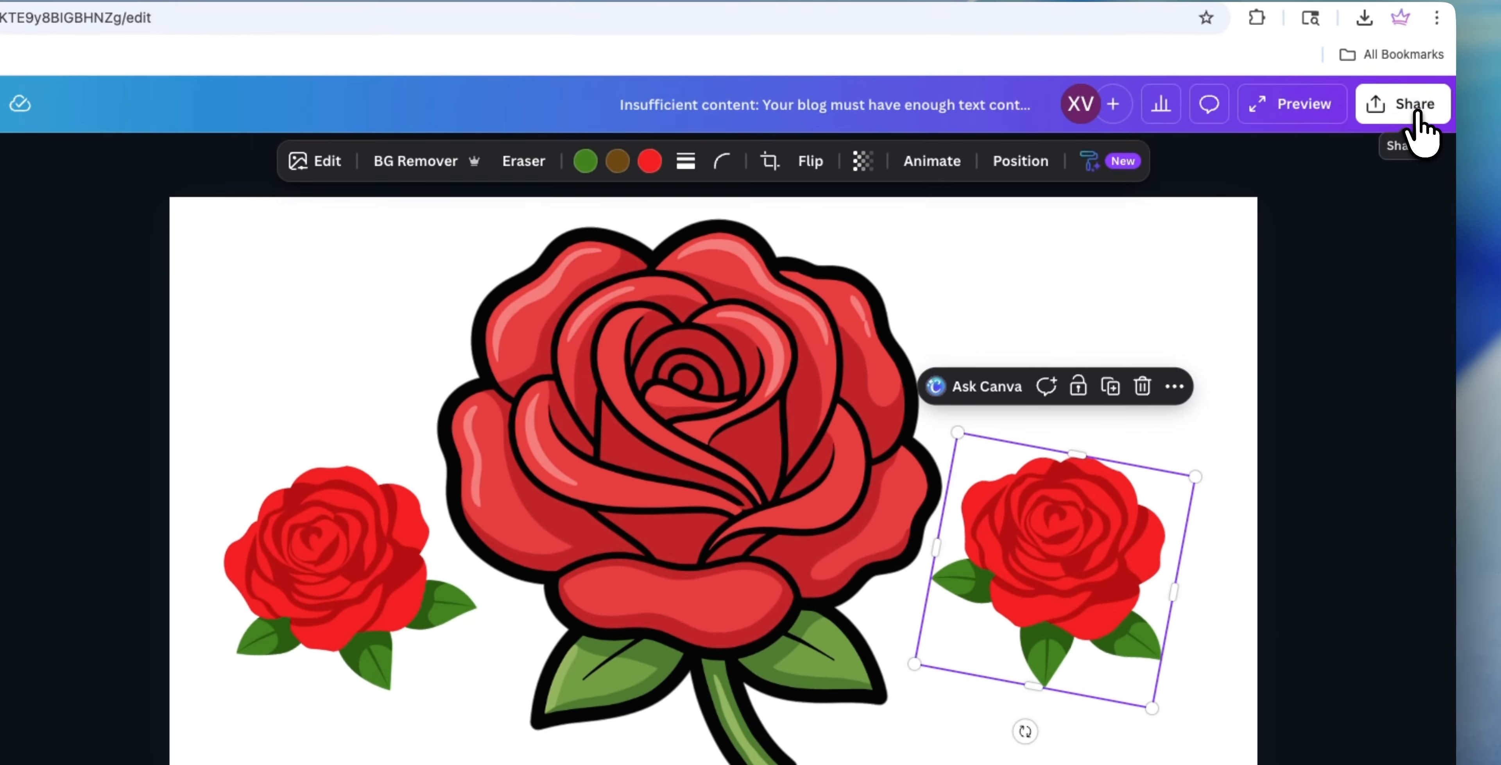
- Open the design's download options and set the file type to PNG with a transparent background
{"action": "left_click", "coordinate": [1416, 114]}
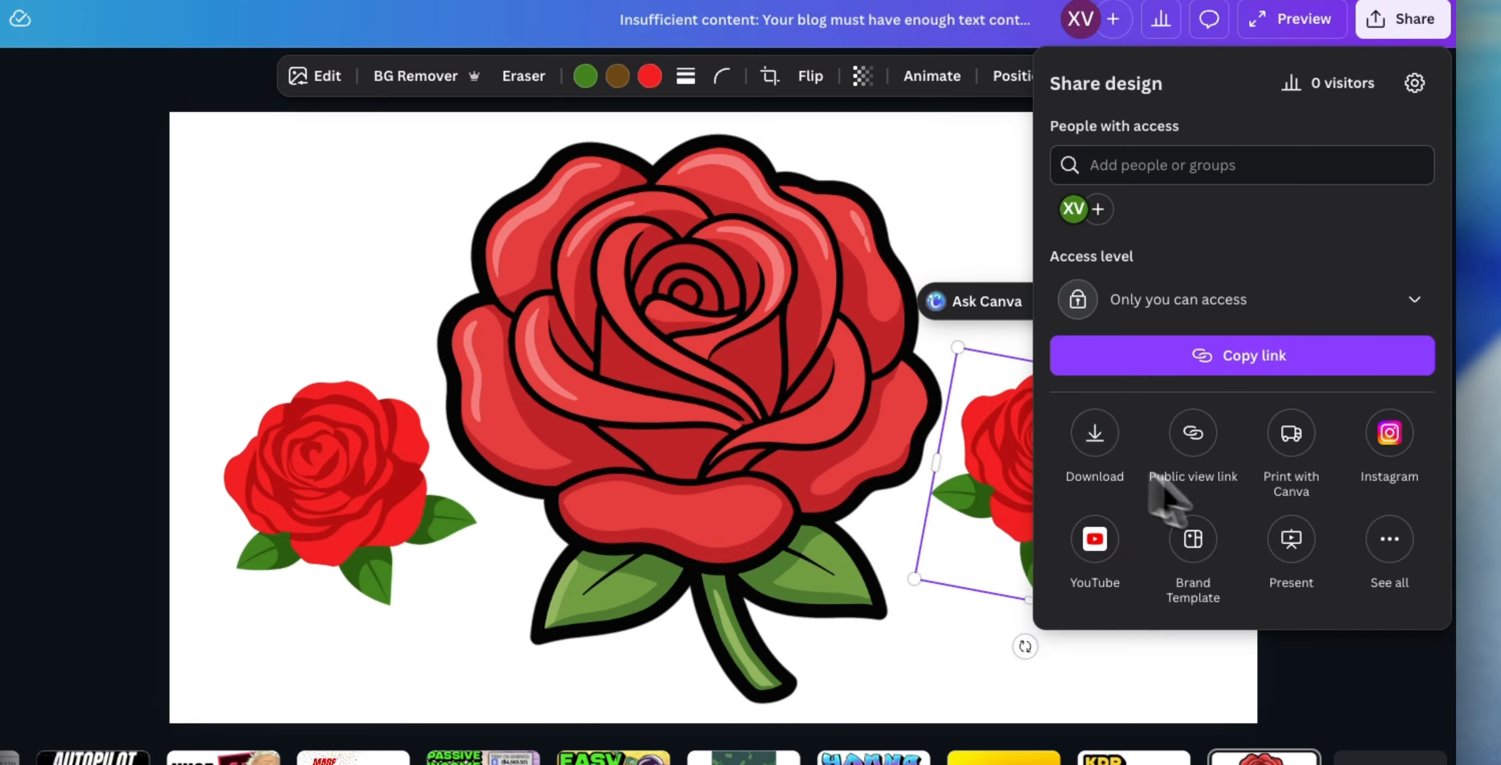
{"action": "left_click", "coordinate": [1106, 443]}
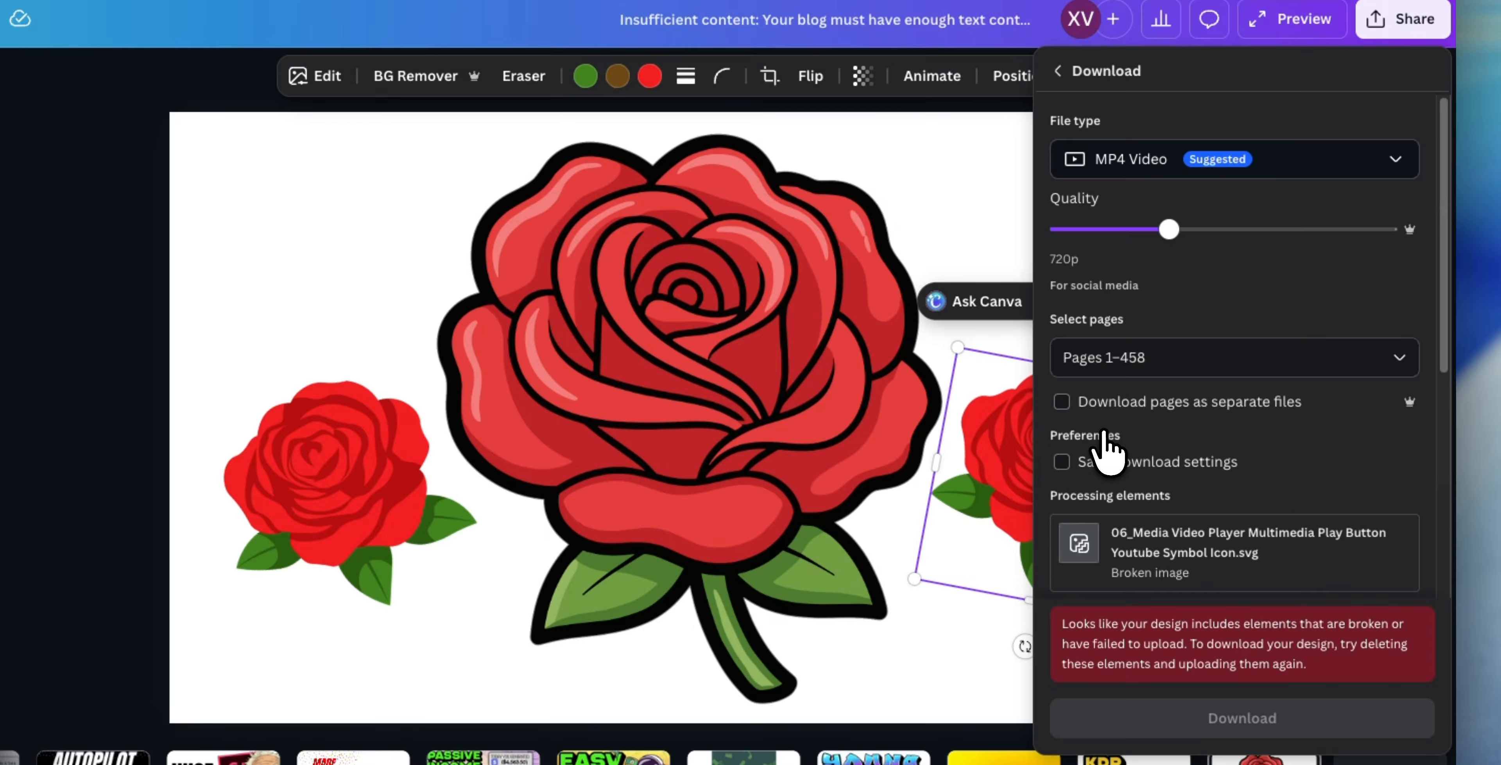
{"action": "left_click", "coordinate": [1157, 166]}
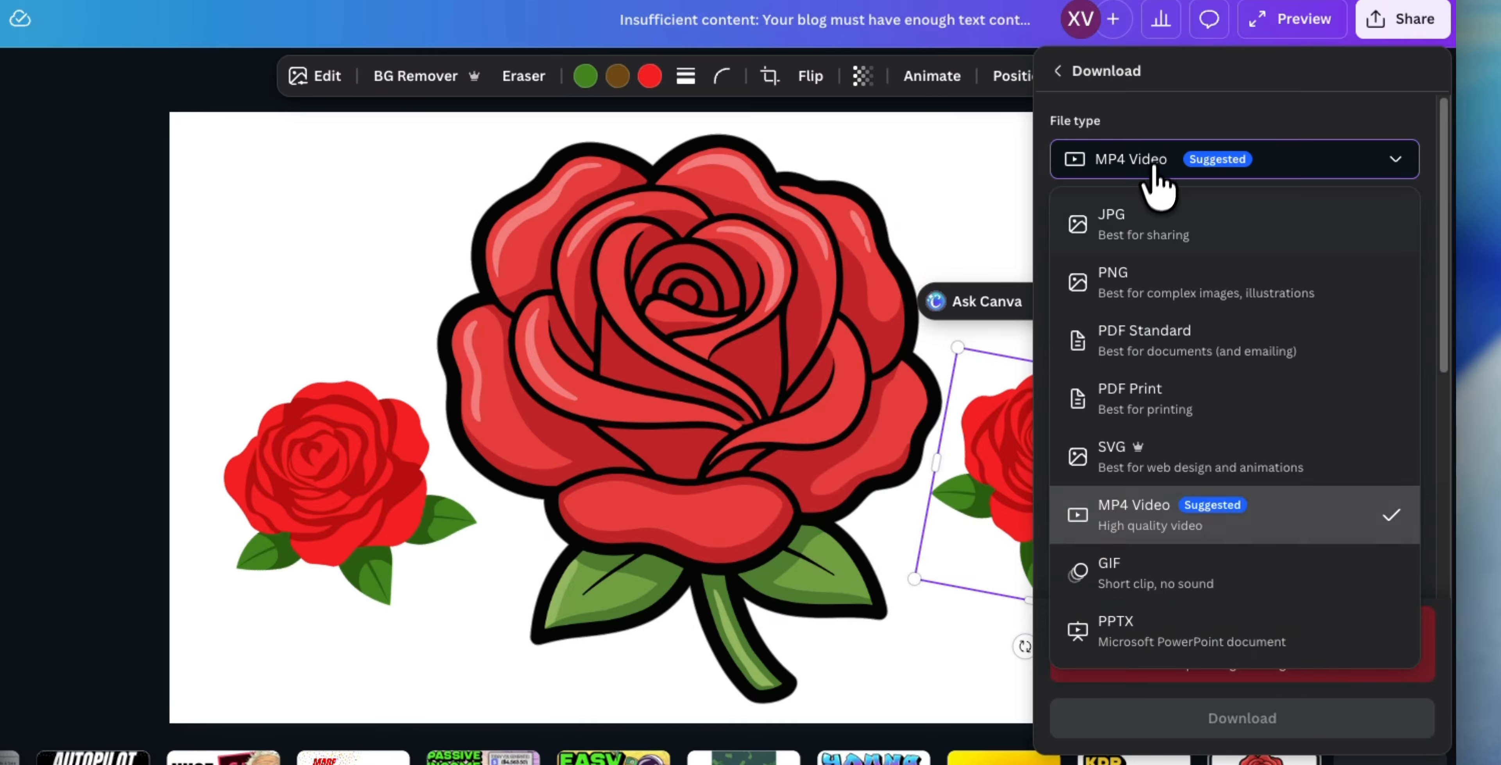
{"action": "left_click", "coordinate": [1120, 290]}
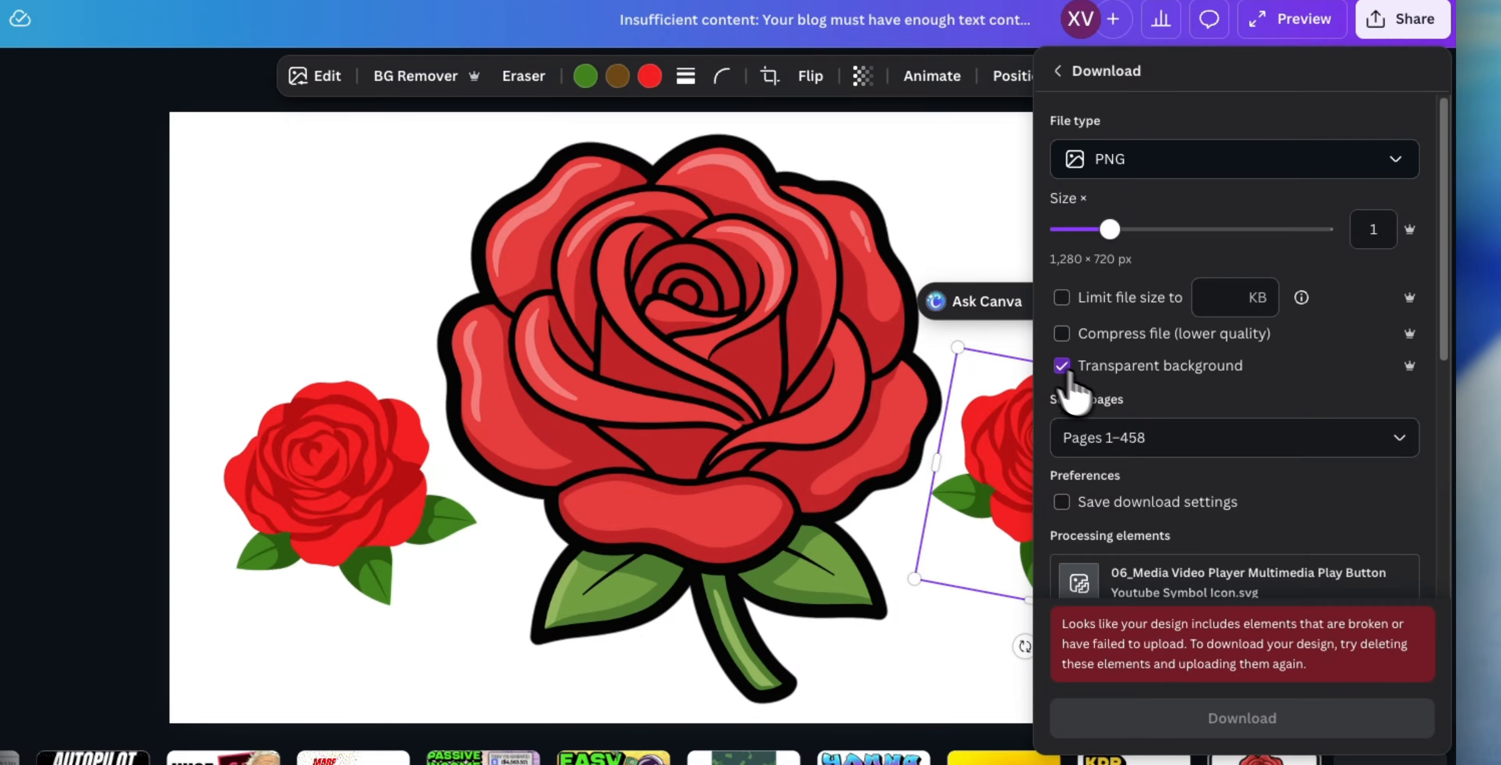
- Limit the download to the current page, page 458, and download the rose design
{"action": "left_click", "coordinate": [1302, 439]}
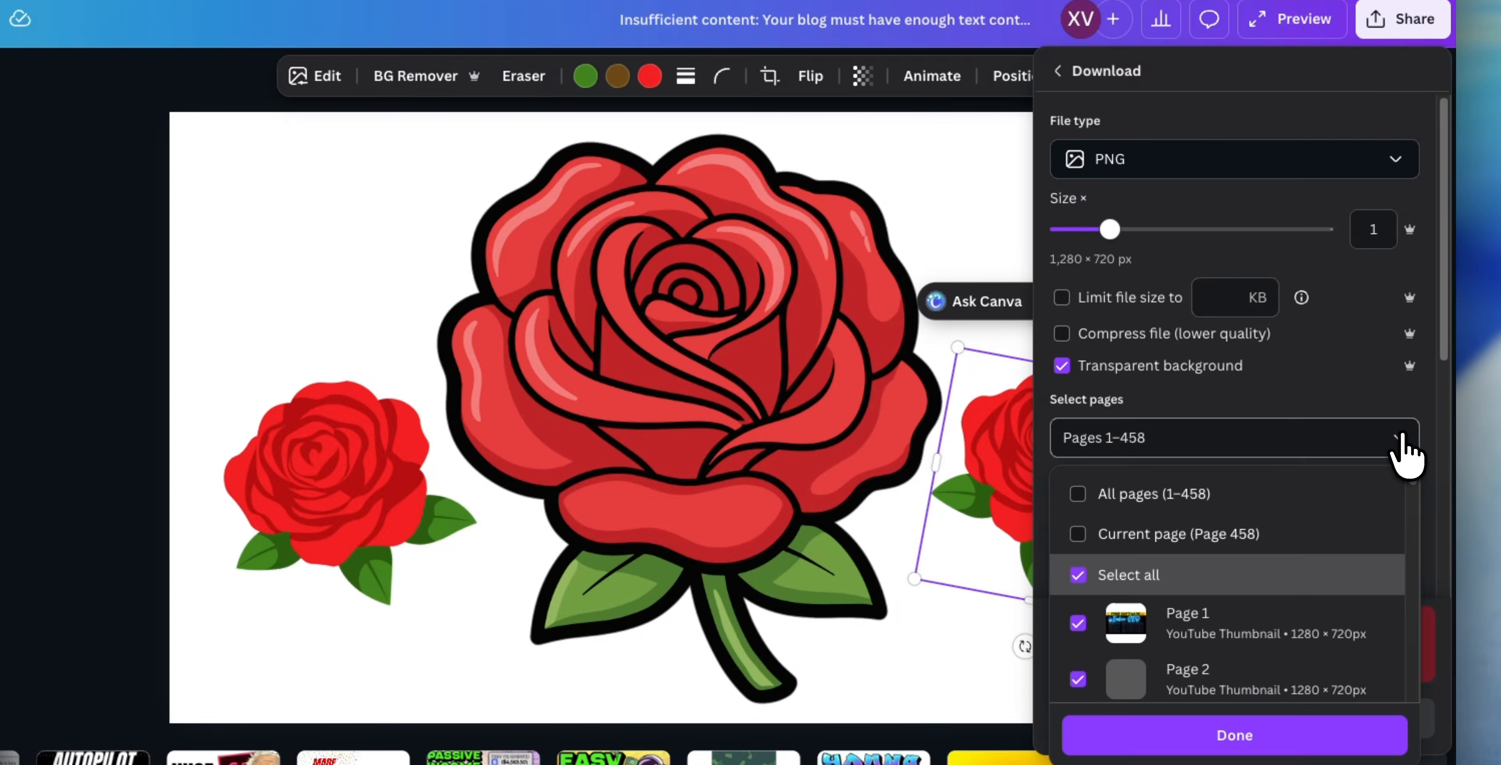
{"action": "left_click", "coordinate": [1077, 575]}
{"action": "left_click", "coordinate": [1077, 533]}
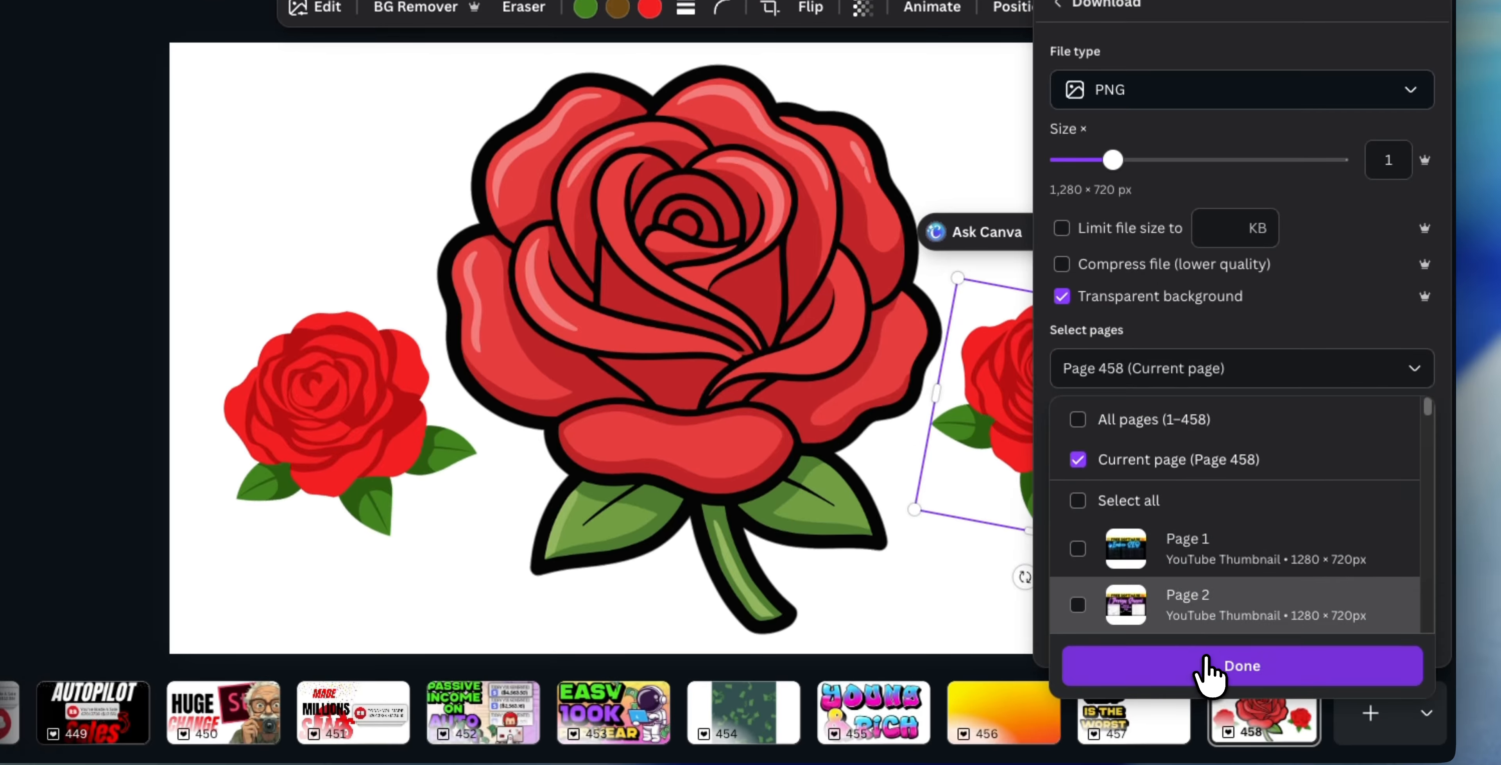
{"action": "left_click", "coordinate": [1213, 670]}
{"action": "left_click", "coordinate": [1215, 562]}
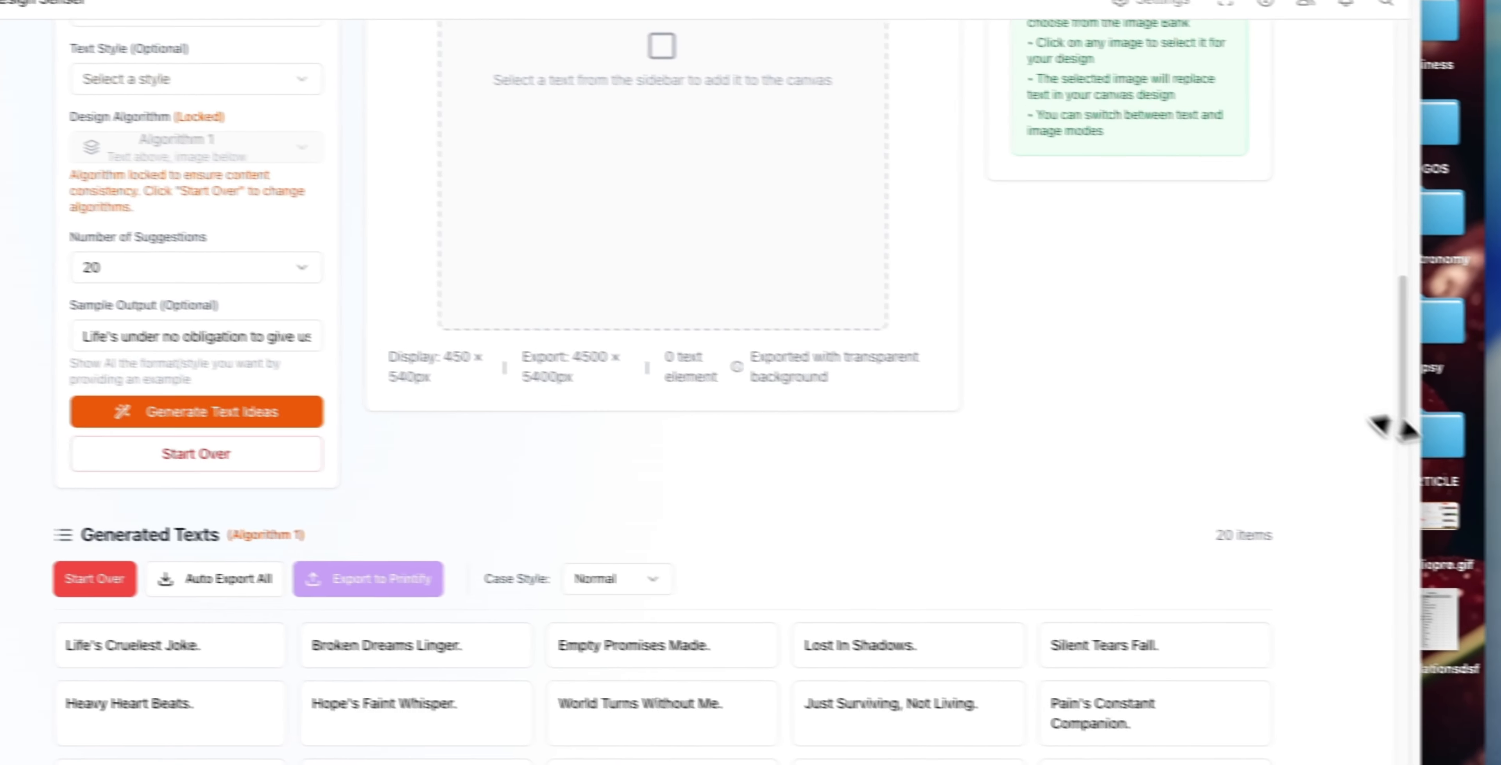
- Return to AI Design Sensei, widen its window and bring the generated texts list into view
{"action": "left_click_drag", "start_coordinate": [1391, 453], "coordinate": [1457, 455]}
{"action": "scroll", "coordinate": [621, 323], "scroll_direction": "up", "scroll_amount": 5}
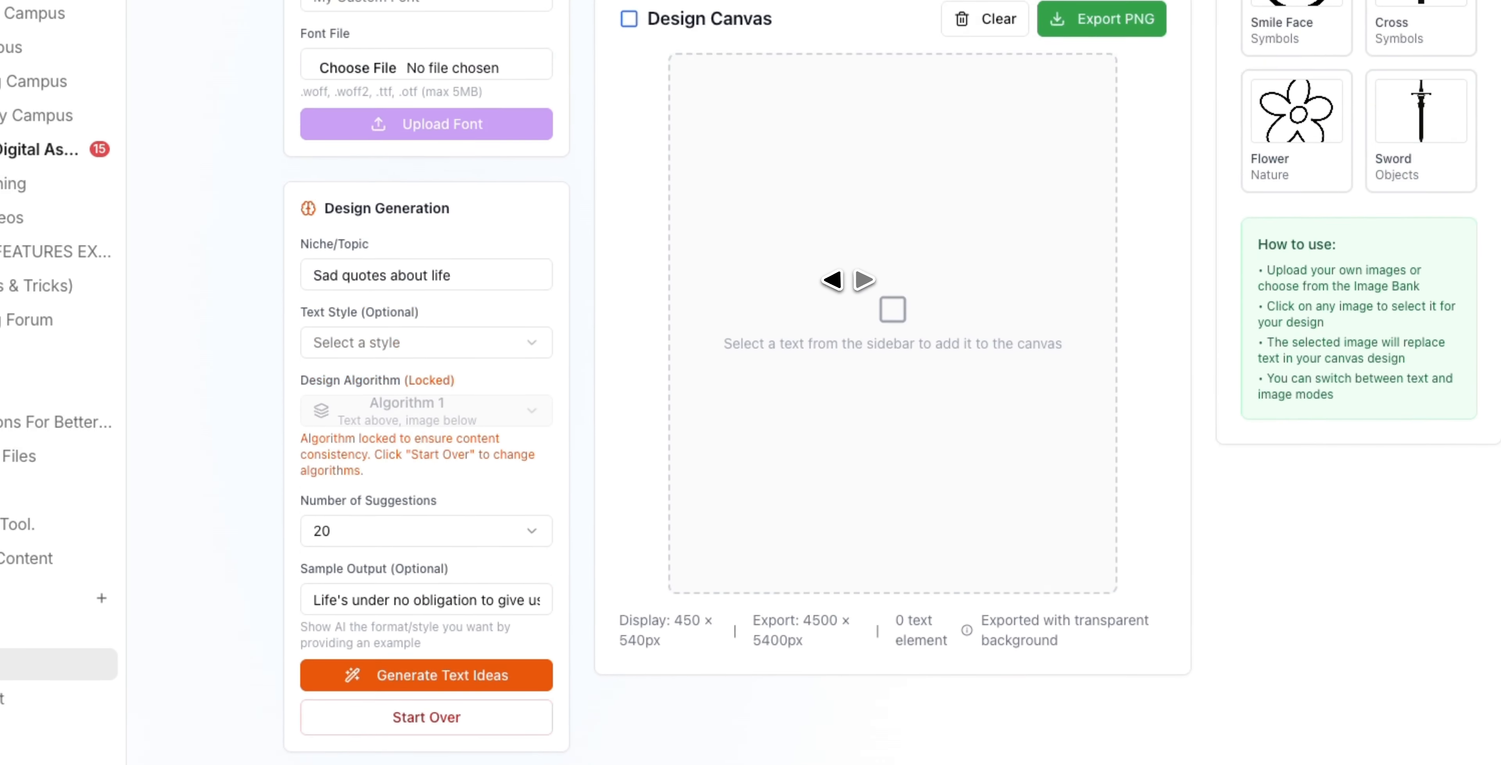
{"action": "scroll", "coordinate": [622, 318], "scroll_direction": "down", "scroll_amount": 3}
{"action": "scroll", "coordinate": [850, 272], "scroll_direction": "down", "scroll_amount": 8}
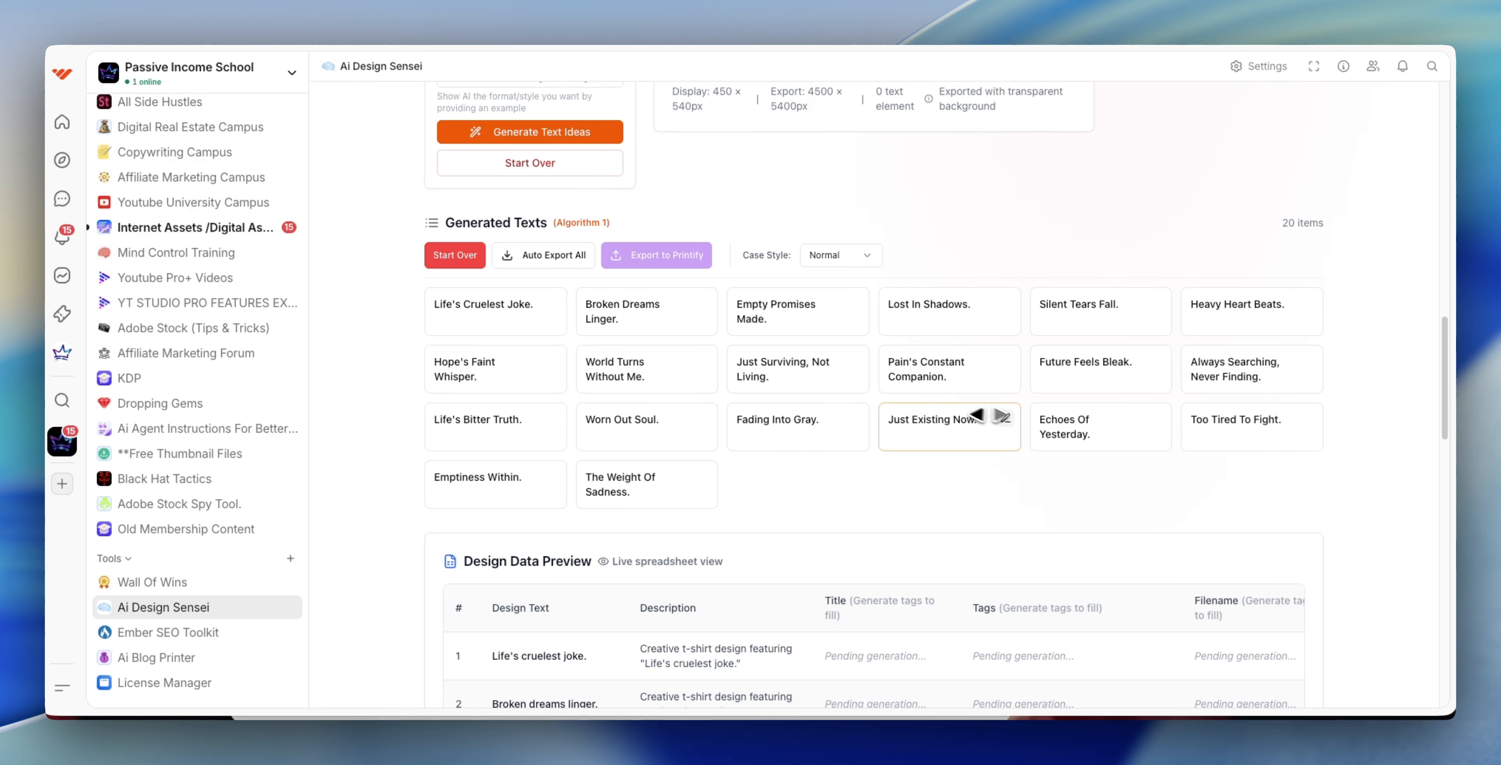
- Place the generated text "Echoes Of Yesterday." on the design canvas, and replace it with "Always Searching, Never Finding."
{"action": "left_click", "coordinate": [1072, 444]}
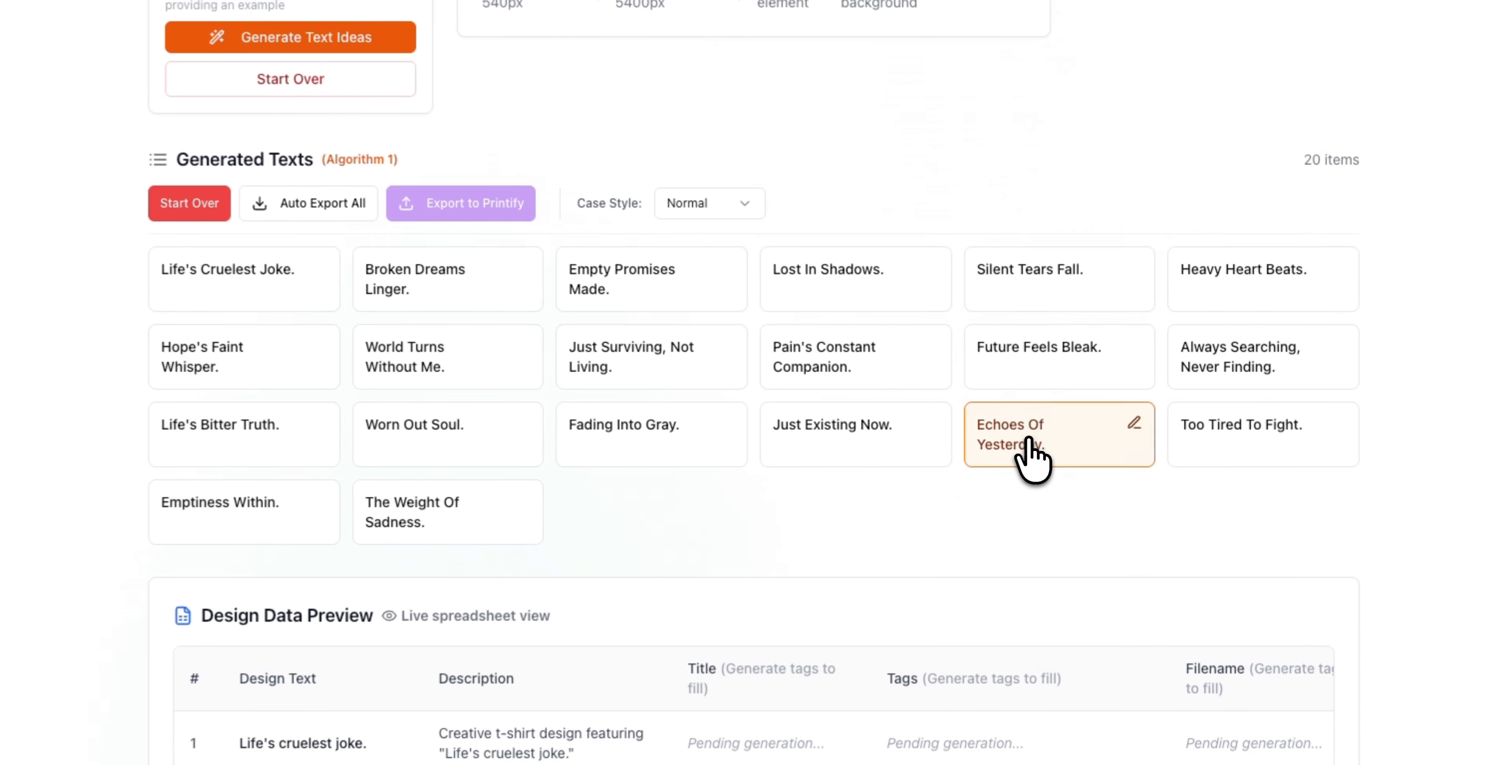
{"action": "scroll", "coordinate": [1029, 466], "scroll_direction": "down", "scroll_amount": 6}
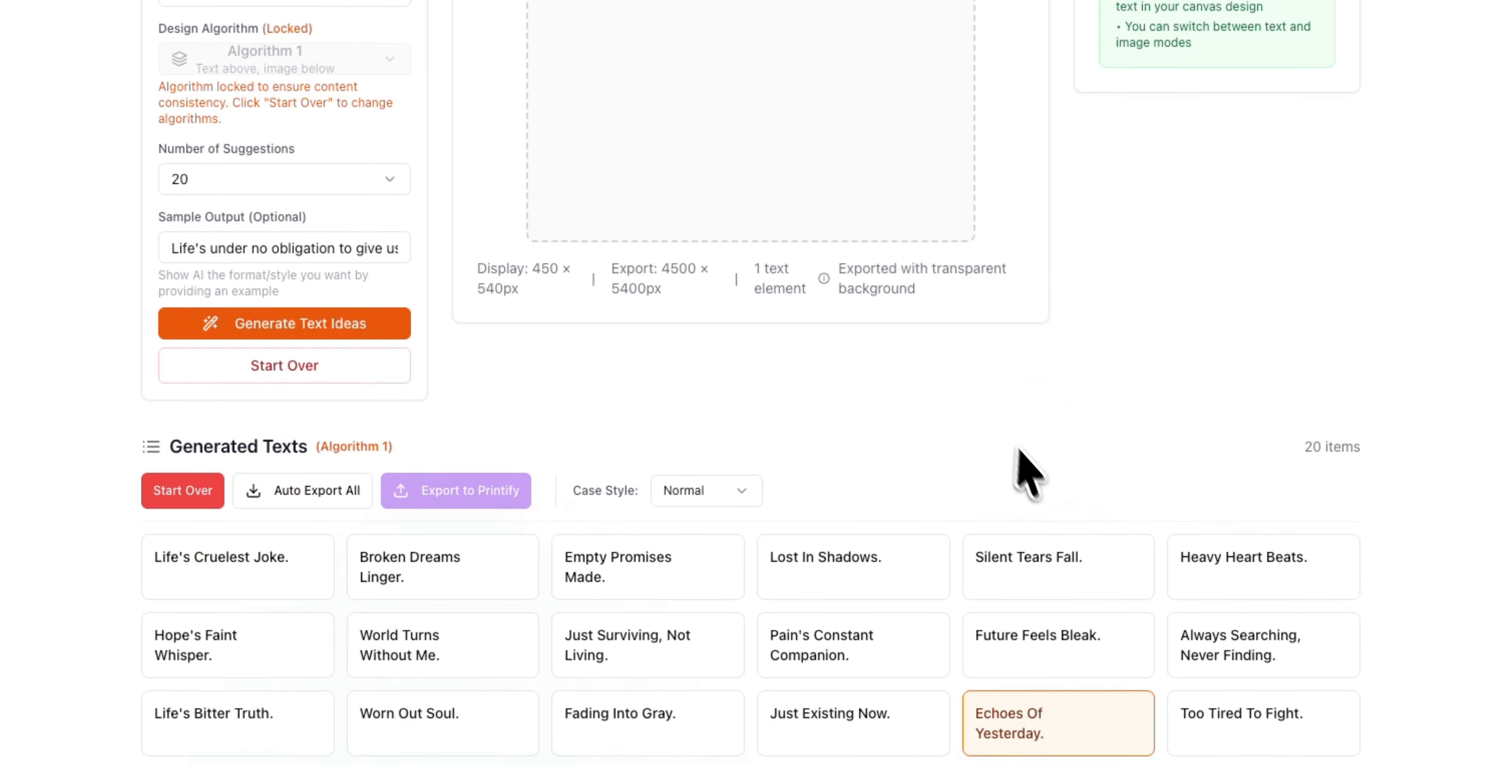
{"action": "left_click", "coordinate": [1220, 608]}
{"action": "scroll", "coordinate": [1218, 582], "scroll_direction": "up", "scroll_amount": 5}
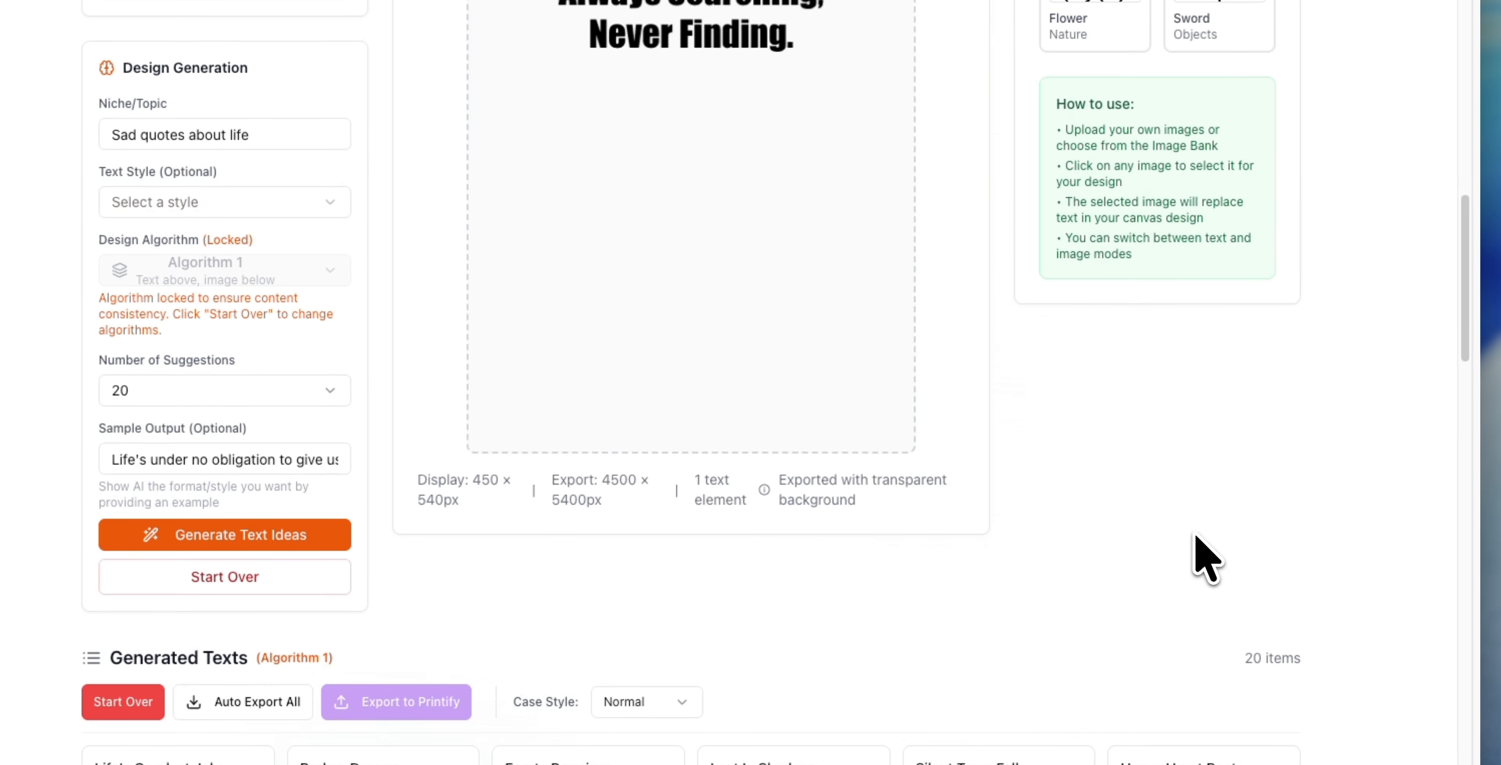
{"action": "scroll", "coordinate": [874, 510], "scroll_direction": "up", "scroll_amount": 5}
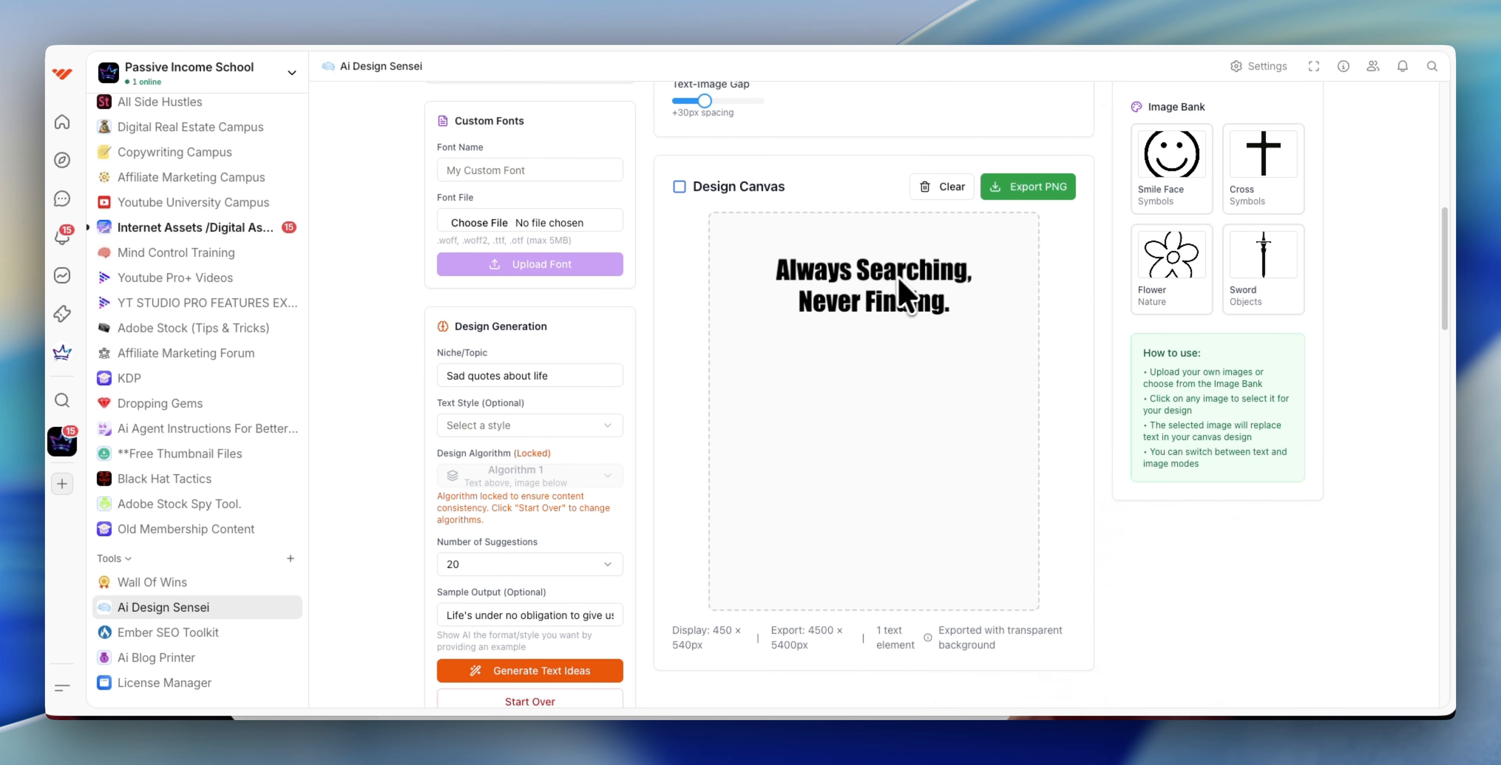
{"action": "scroll", "coordinate": [857, 401], "scroll_direction": "down", "scroll_amount": 2}
{"action": "scroll", "coordinate": [854, 402], "scroll_direction": "up", "scroll_amount": 3}
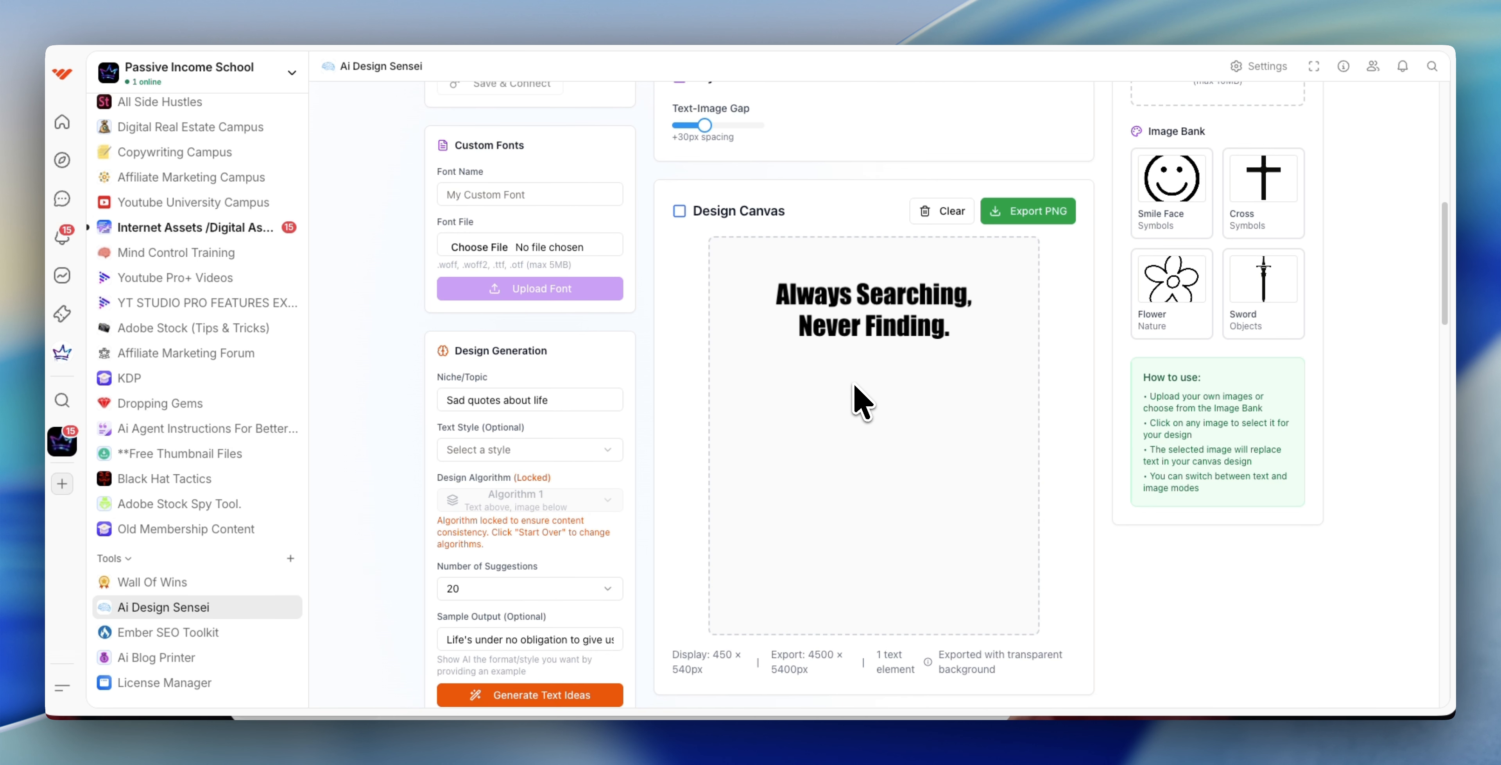
- Upload the rose PNG whose file name ends in "(1)" from the Downloads folder as a design image
{"action": "scroll", "coordinate": [932, 384], "scroll_direction": "up", "scroll_amount": 5}
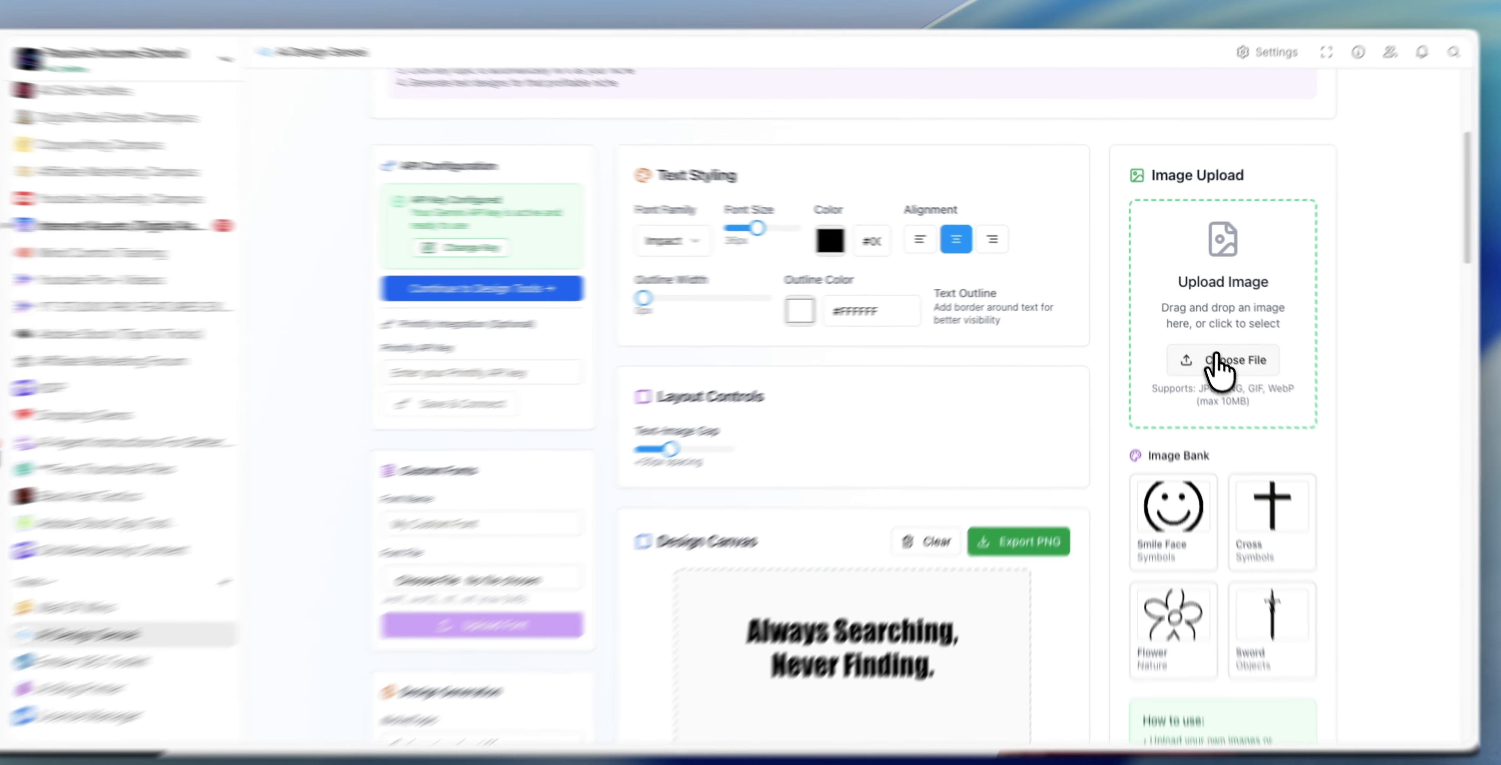
{"action": "left_click", "coordinate": [1226, 387]}
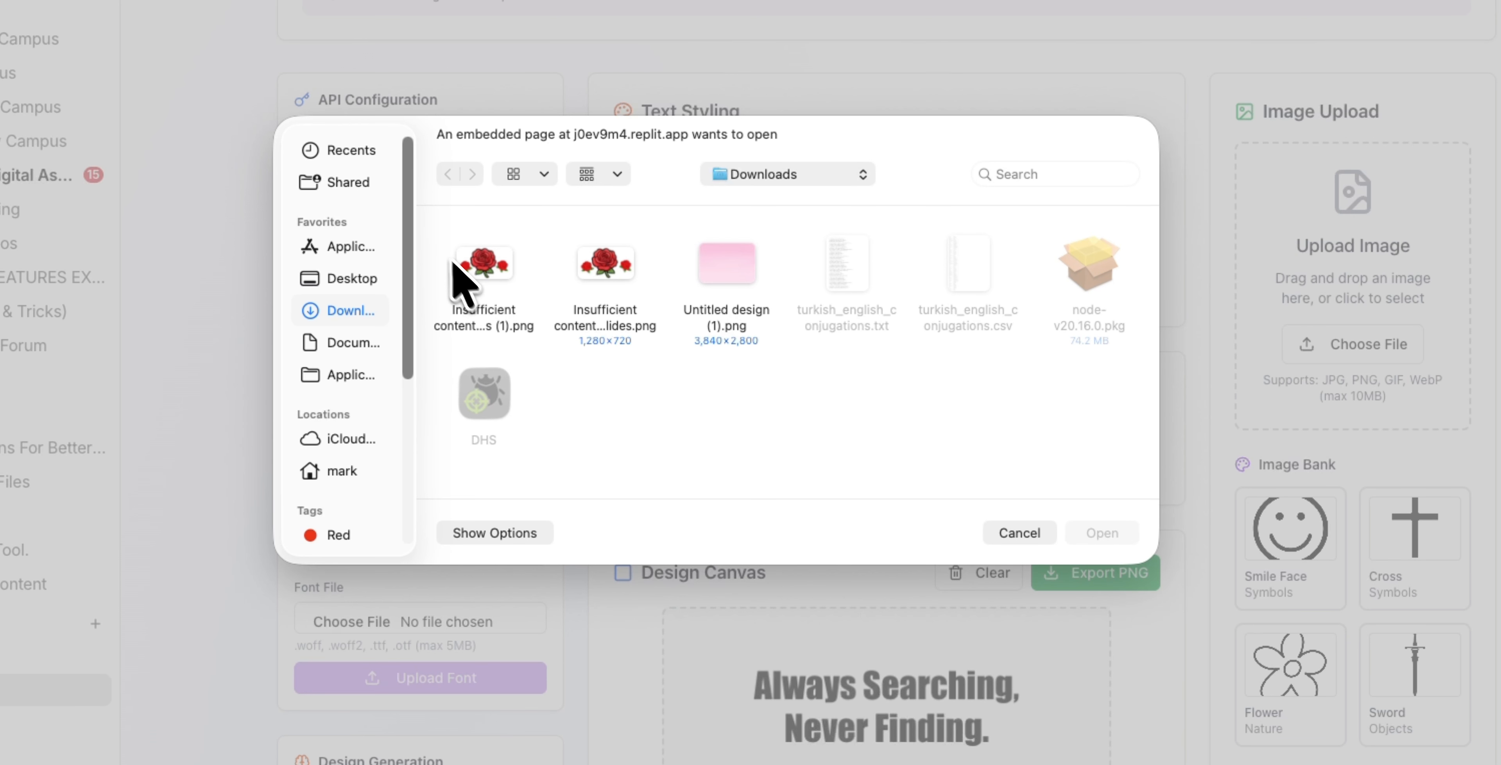
{"action": "left_click", "coordinate": [482, 273]}
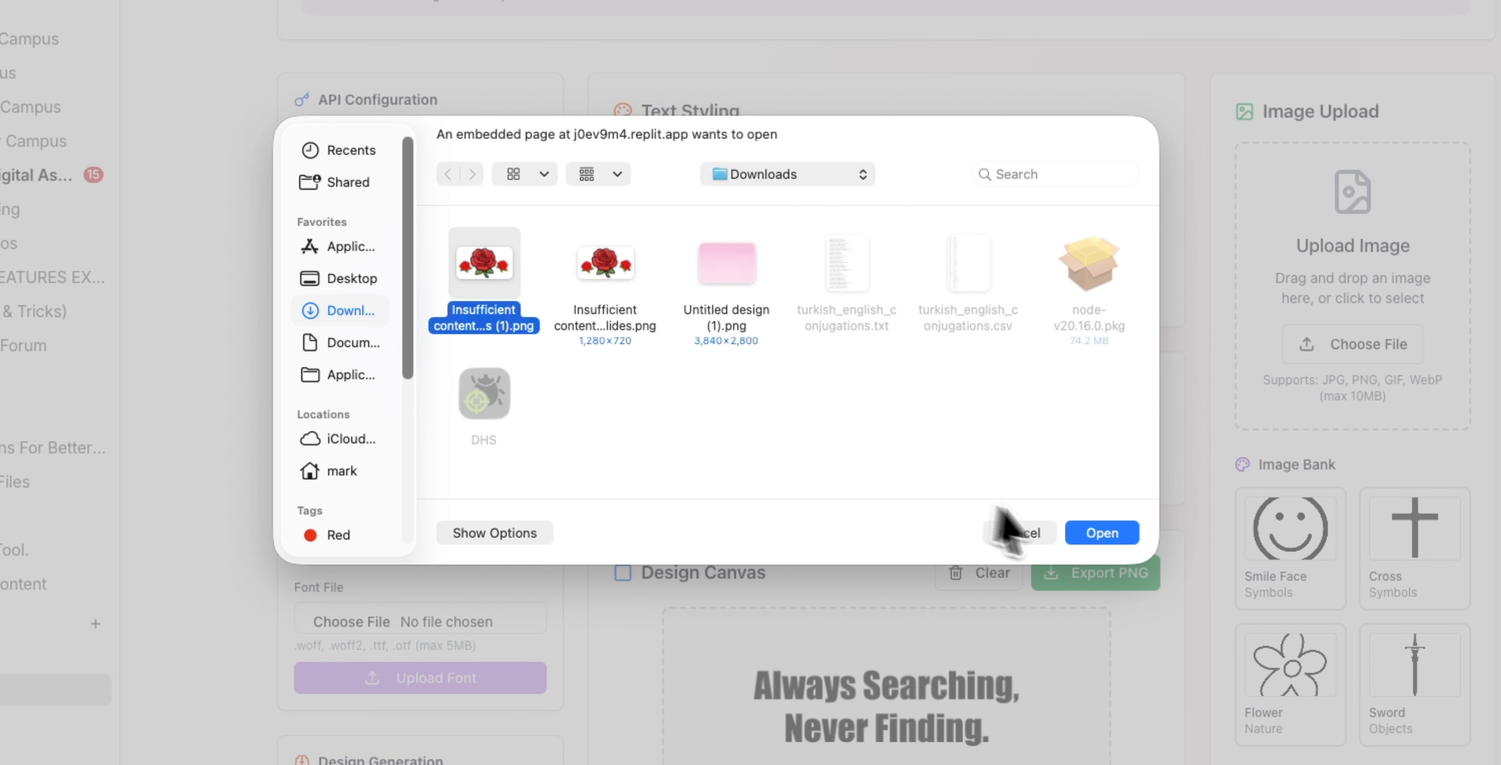
{"action": "left_click", "coordinate": [1103, 537]}
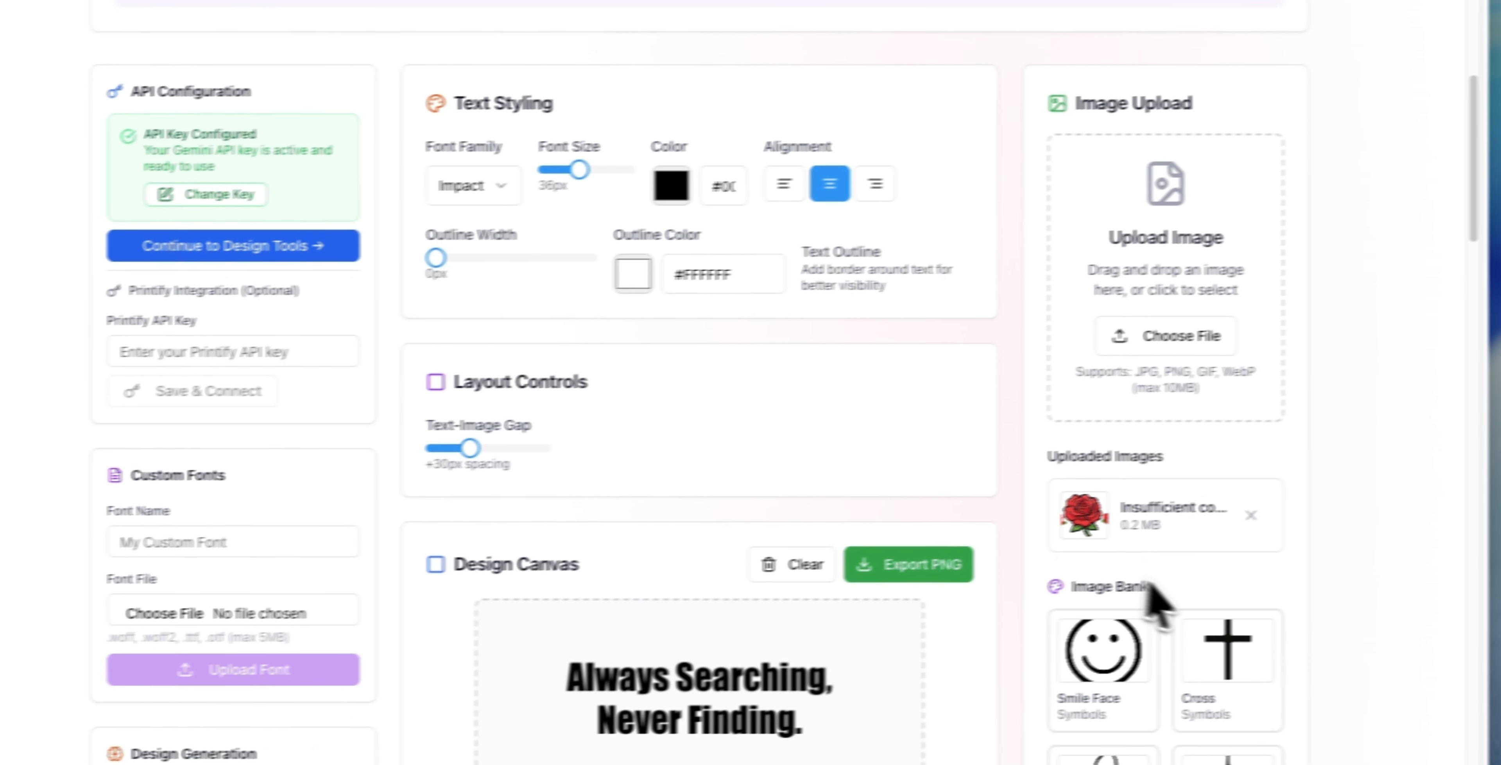
- Add the uploaded rose image to the design canvas beneath the quote
{"action": "scroll", "coordinate": [1311, 583], "scroll_direction": "down", "scroll_amount": 5}
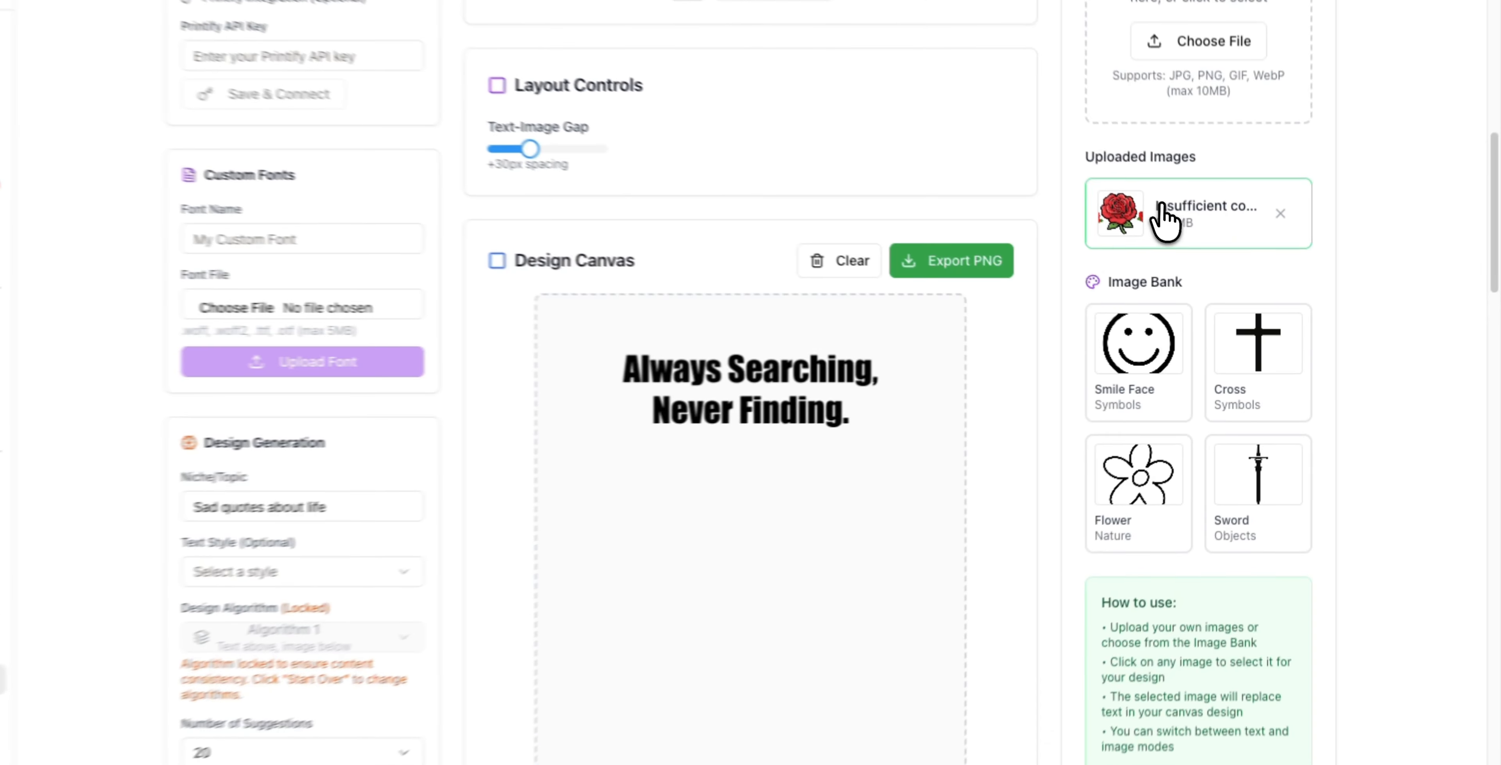
{"action": "left_click", "coordinate": [1183, 248]}
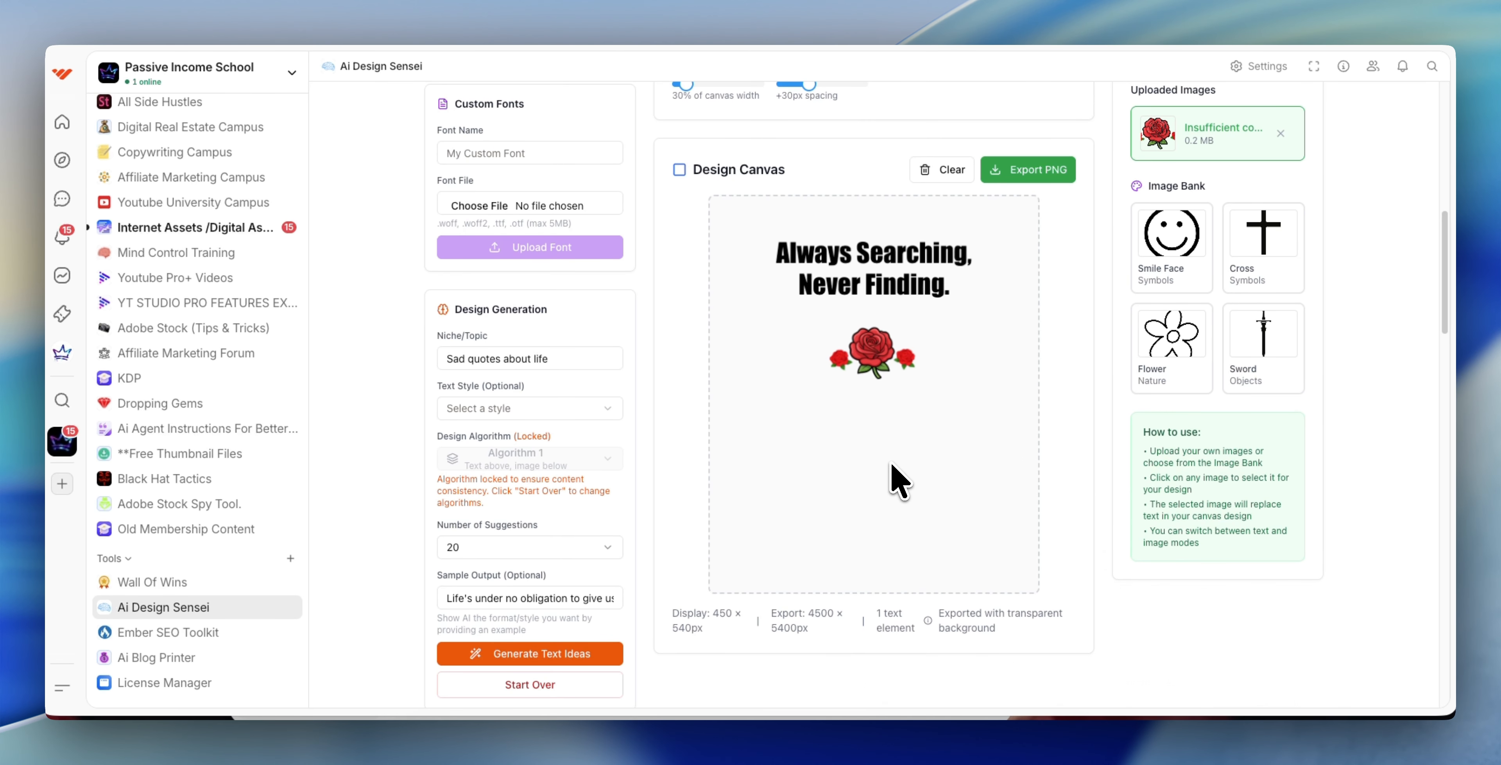
{"action": "scroll", "coordinate": [895, 470], "scroll_direction": "up", "scroll_amount": 1}
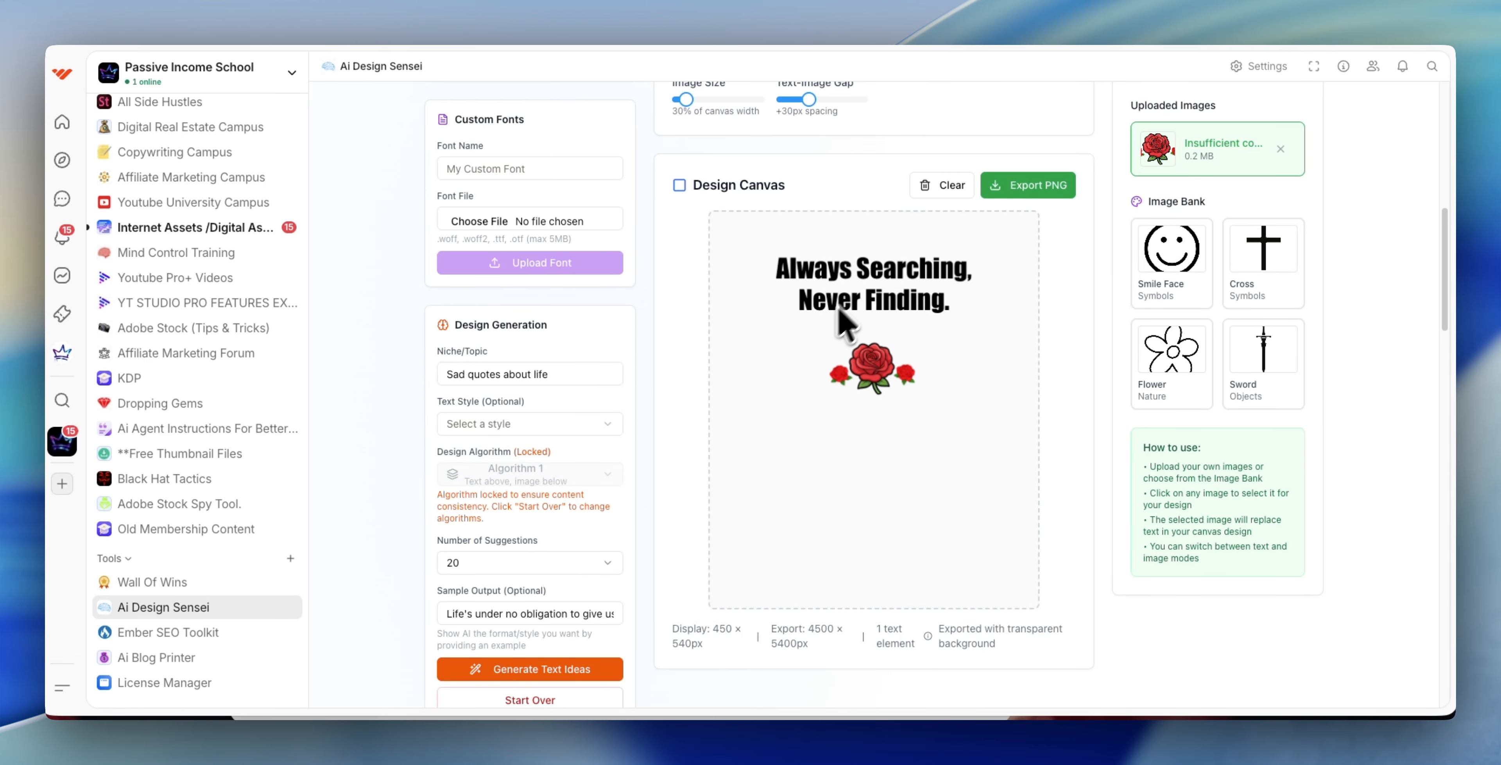
- Set the quote's text color to the red sampled from the rose image, RGB 193, 37, 41
{"action": "scroll", "coordinate": [744, 385], "scroll_direction": "up", "scroll_amount": 5}
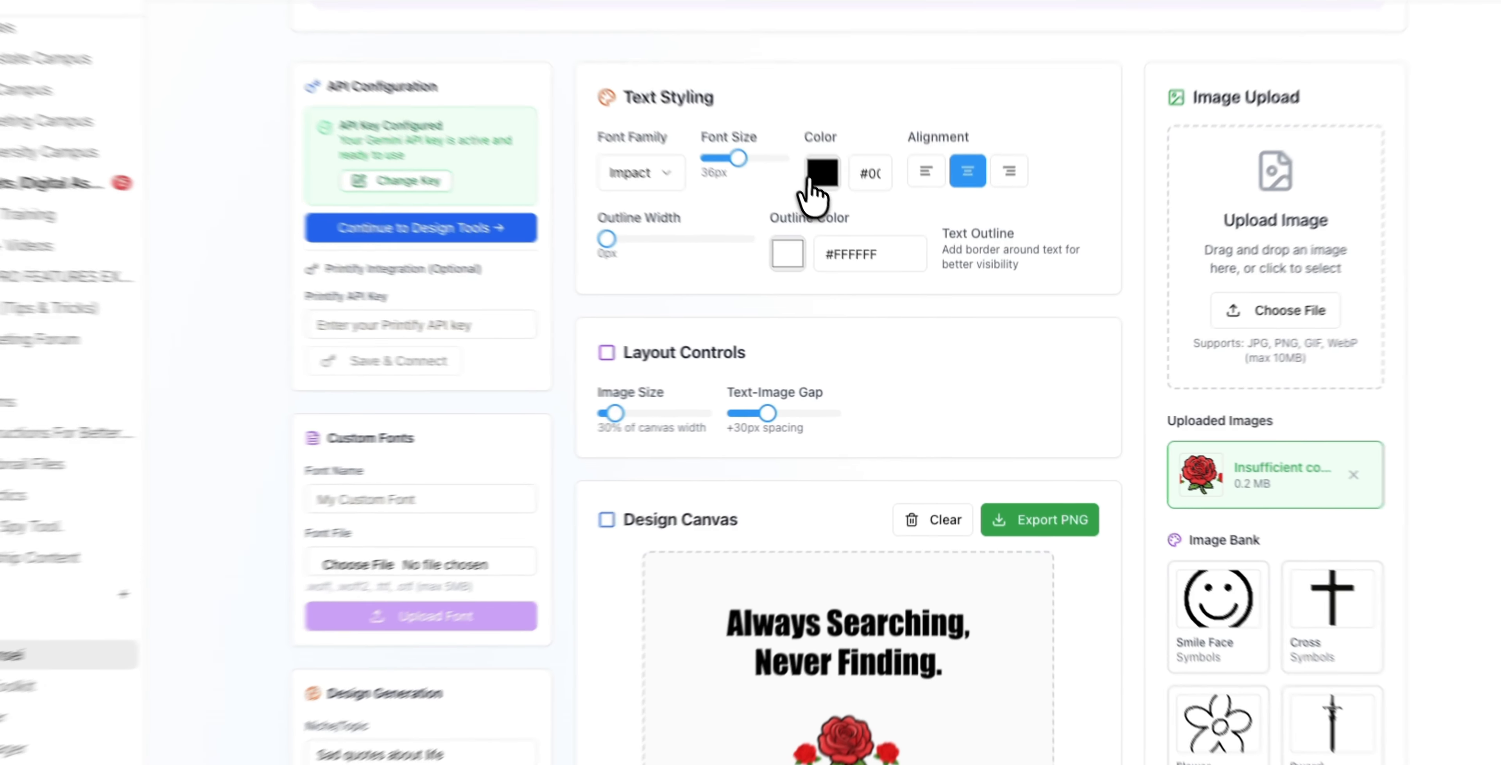
{"action": "left_click", "coordinate": [853, 220]}
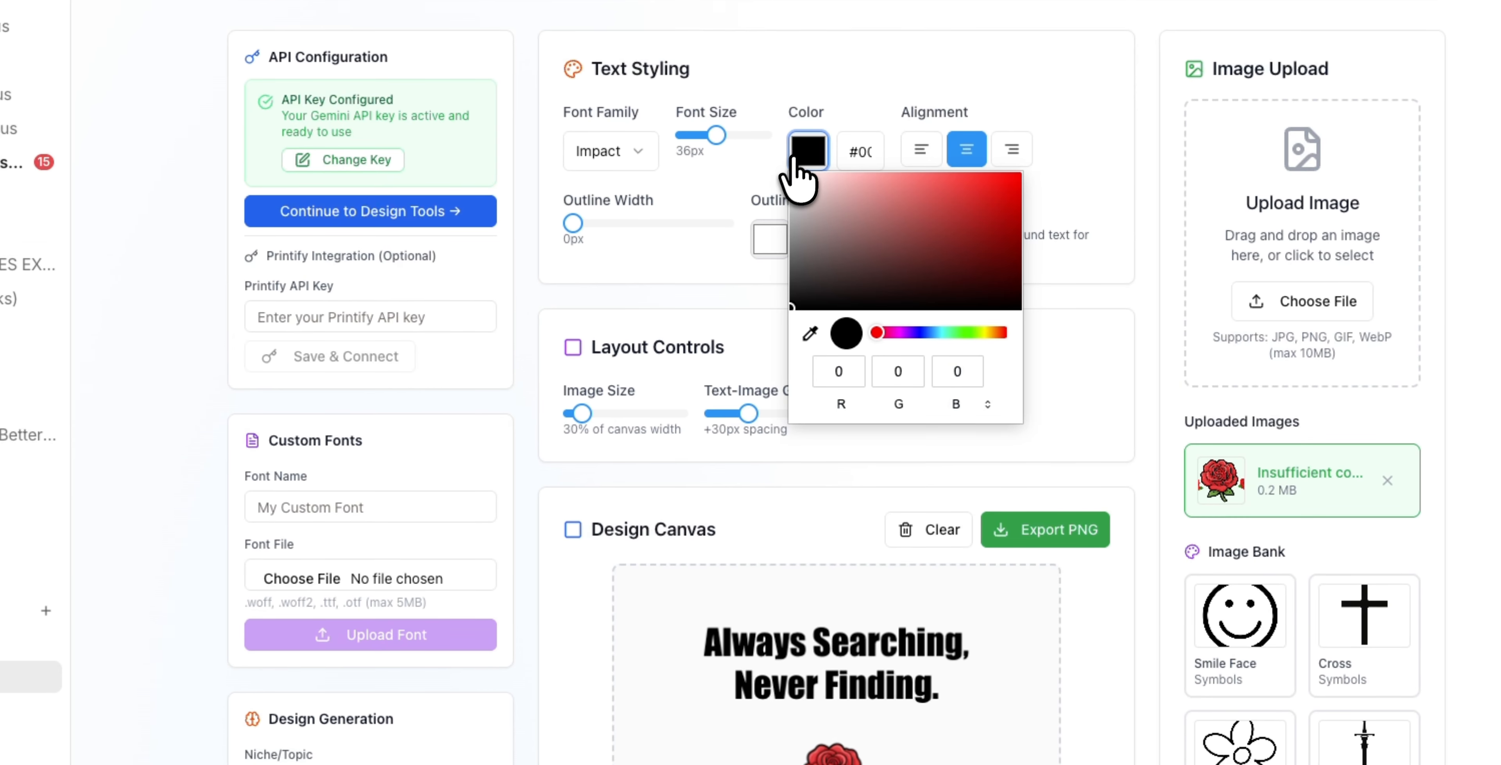
{"action": "left_click", "coordinate": [810, 335]}
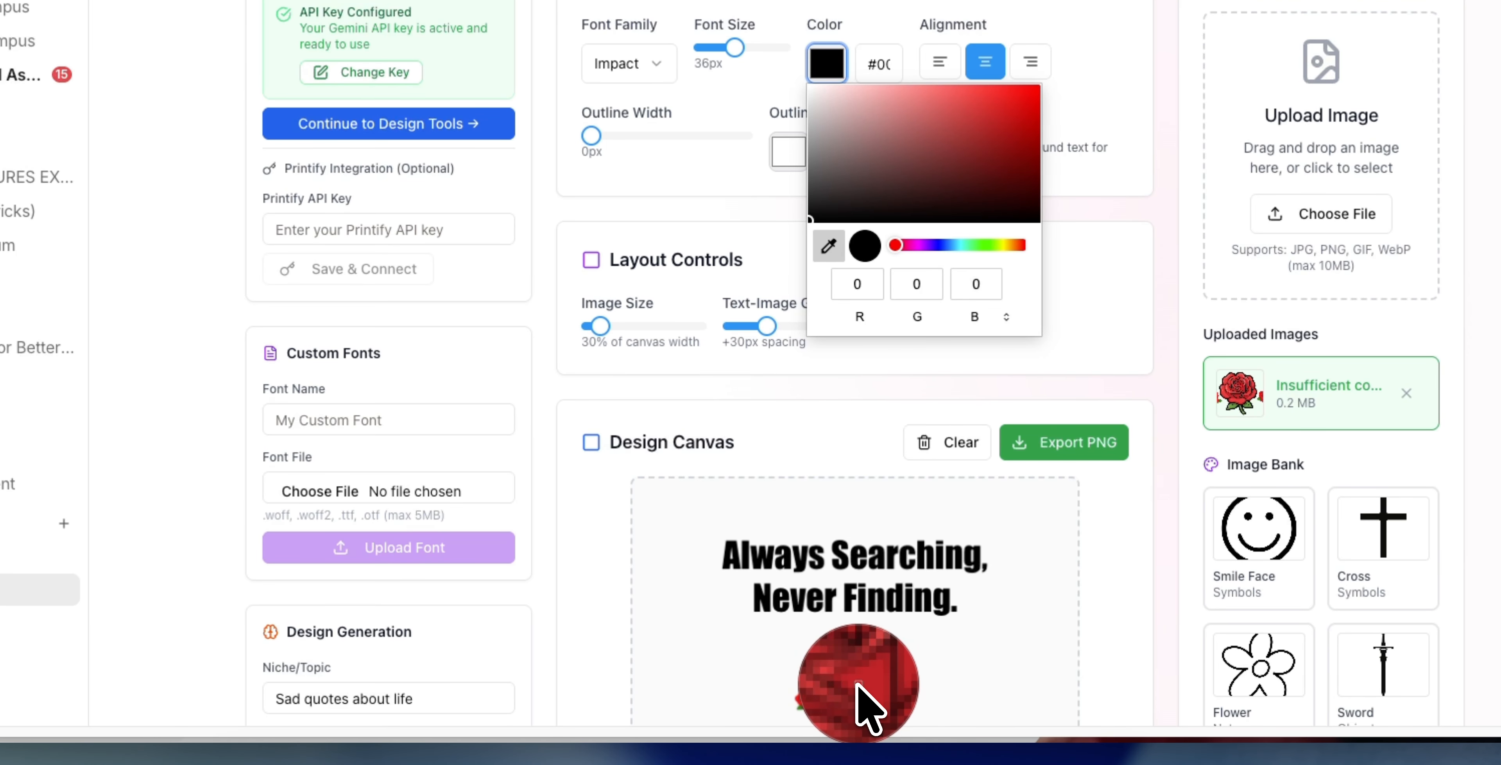
{"action": "left_click", "coordinate": [858, 683]}
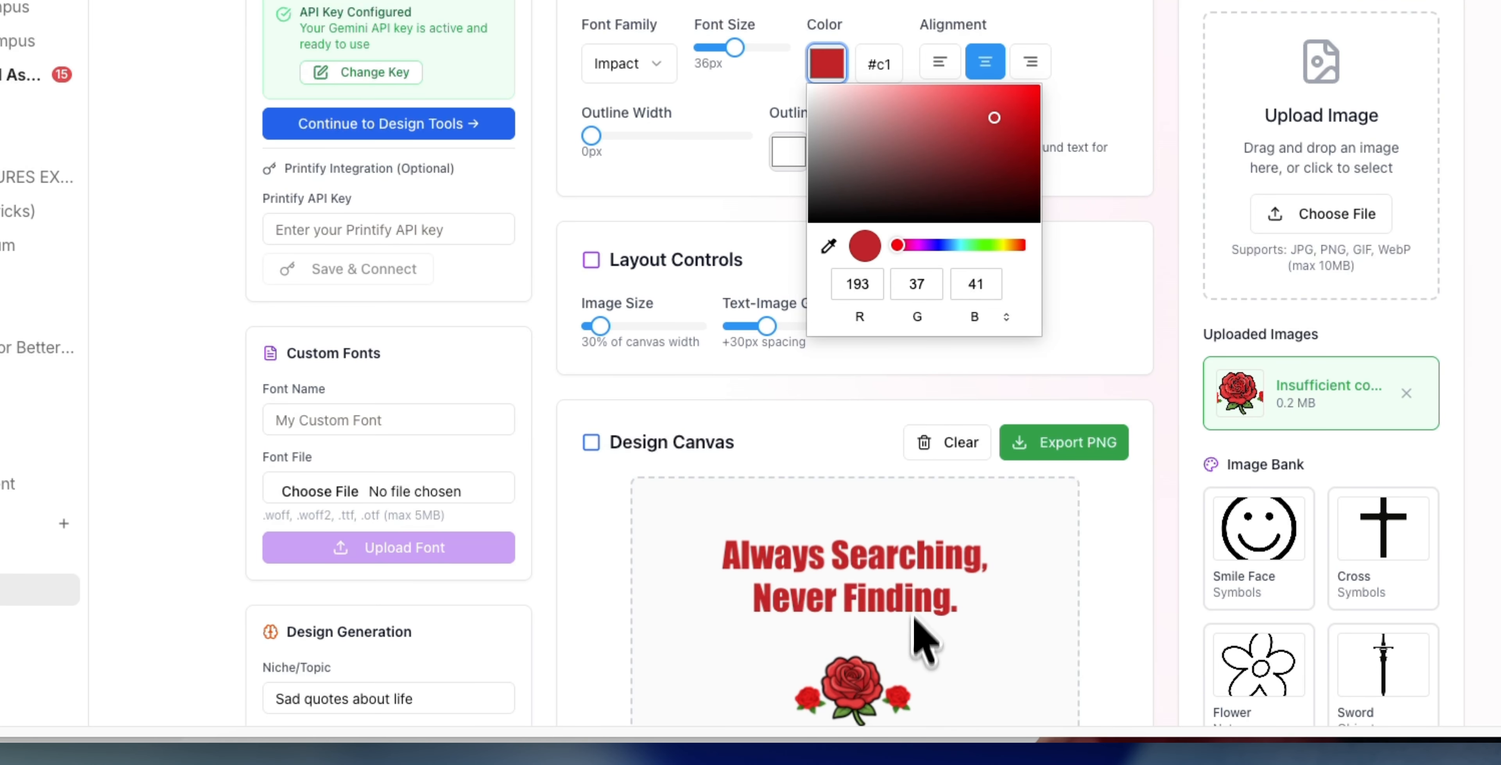
{"action": "left_click", "coordinate": [787, 550]}
{"action": "scroll", "coordinate": [783, 546], "scroll_direction": "down", "scroll_amount": 3}
{"action": "scroll", "coordinate": [834, 285], "scroll_direction": "up", "scroll_amount": 1}
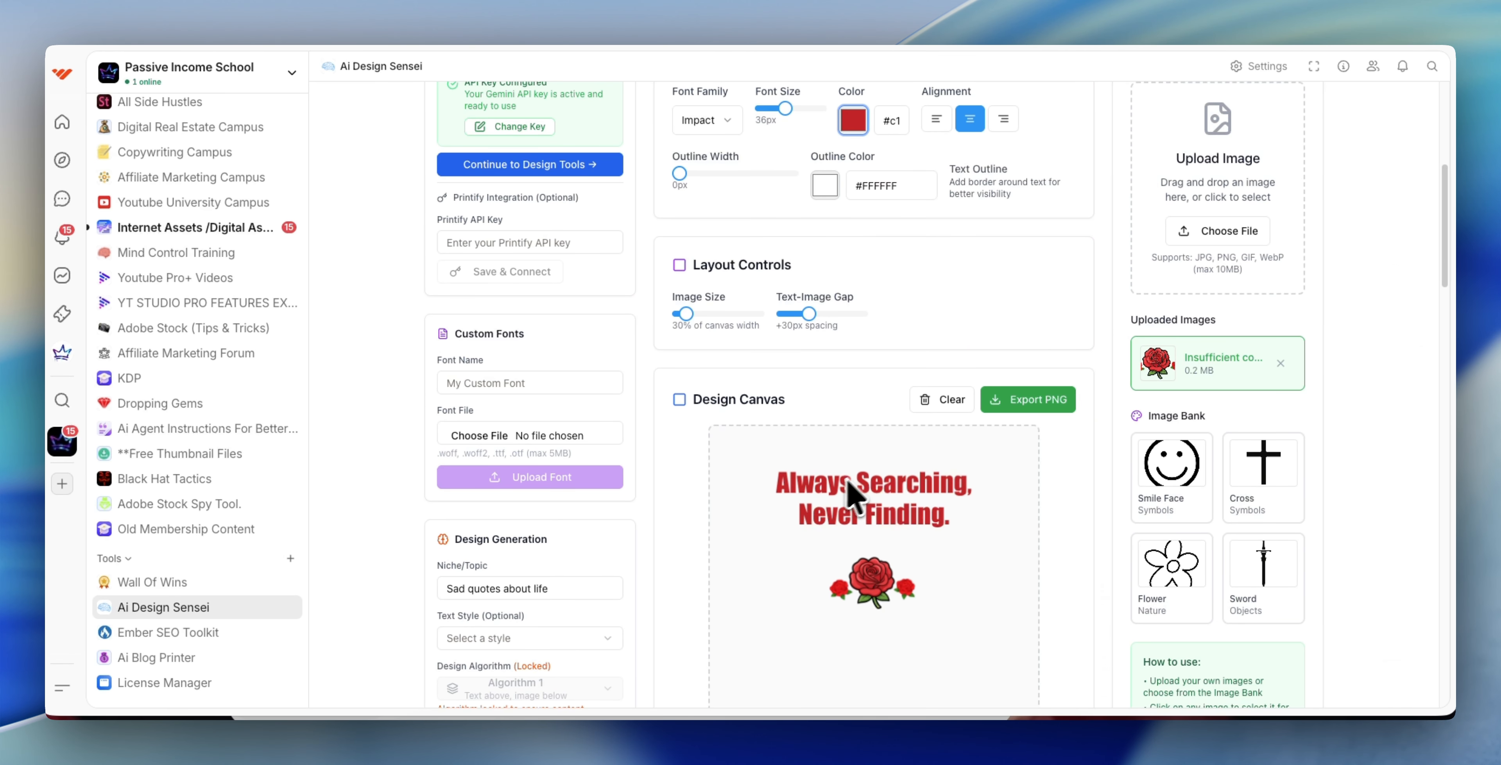
{"action": "scroll", "coordinate": [888, 551], "scroll_direction": "down", "scroll_amount": 5}
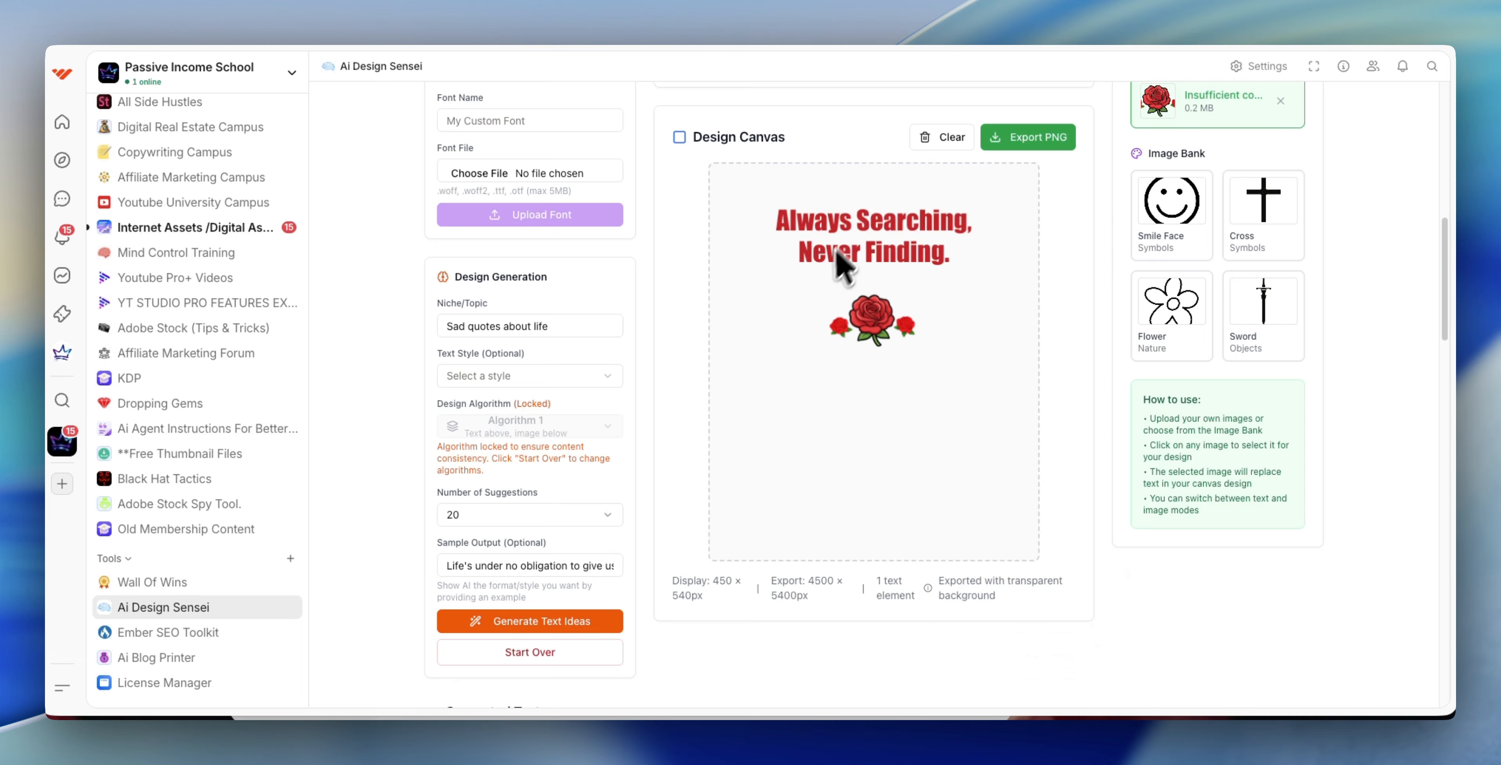
- Give the quote text a 3 px outline in black, #000000
{"action": "scroll", "coordinate": [839, 245], "scroll_direction": "up", "scroll_amount": 5}
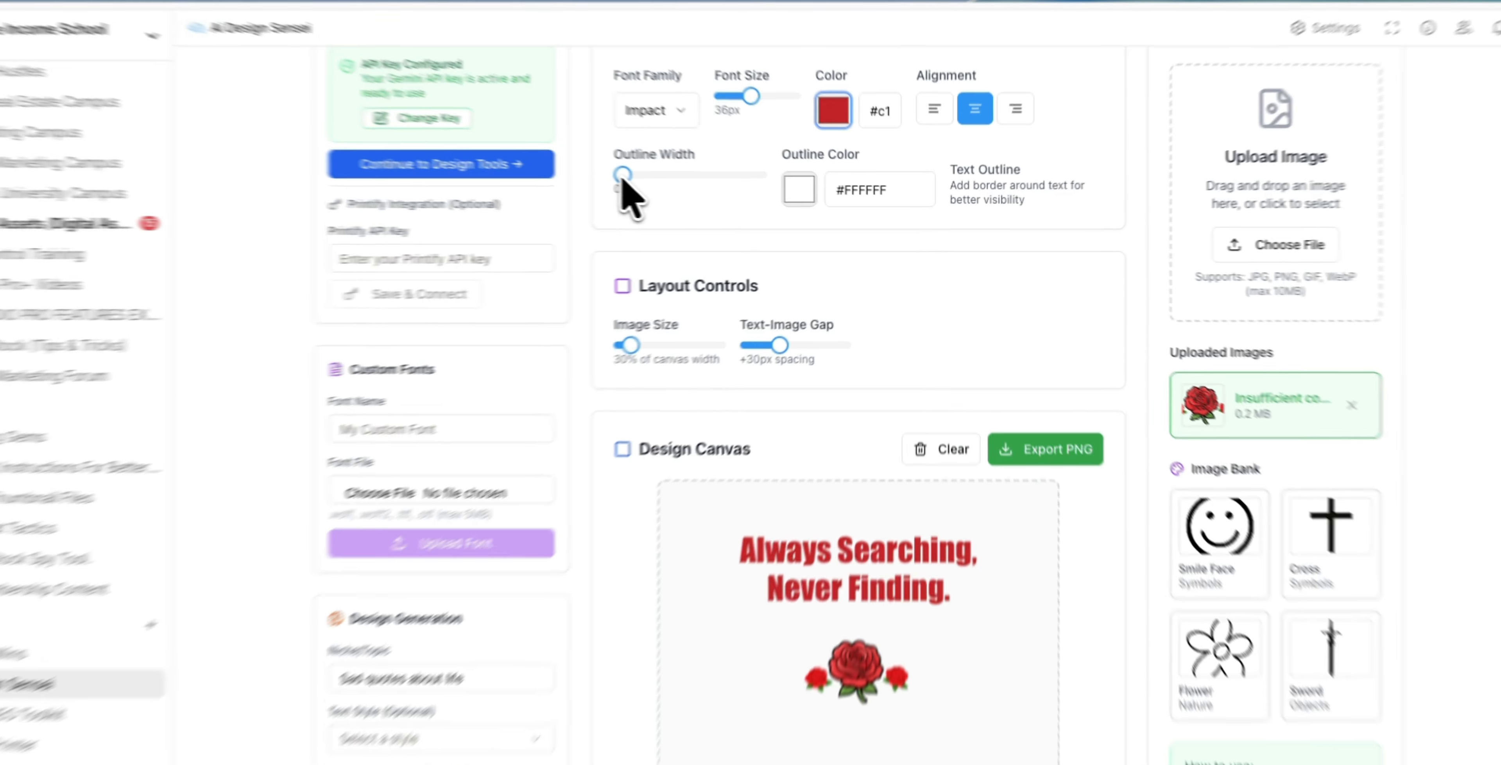
{"action": "left_click_drag", "start_coordinate": [622, 177], "coordinate": [658, 174]}
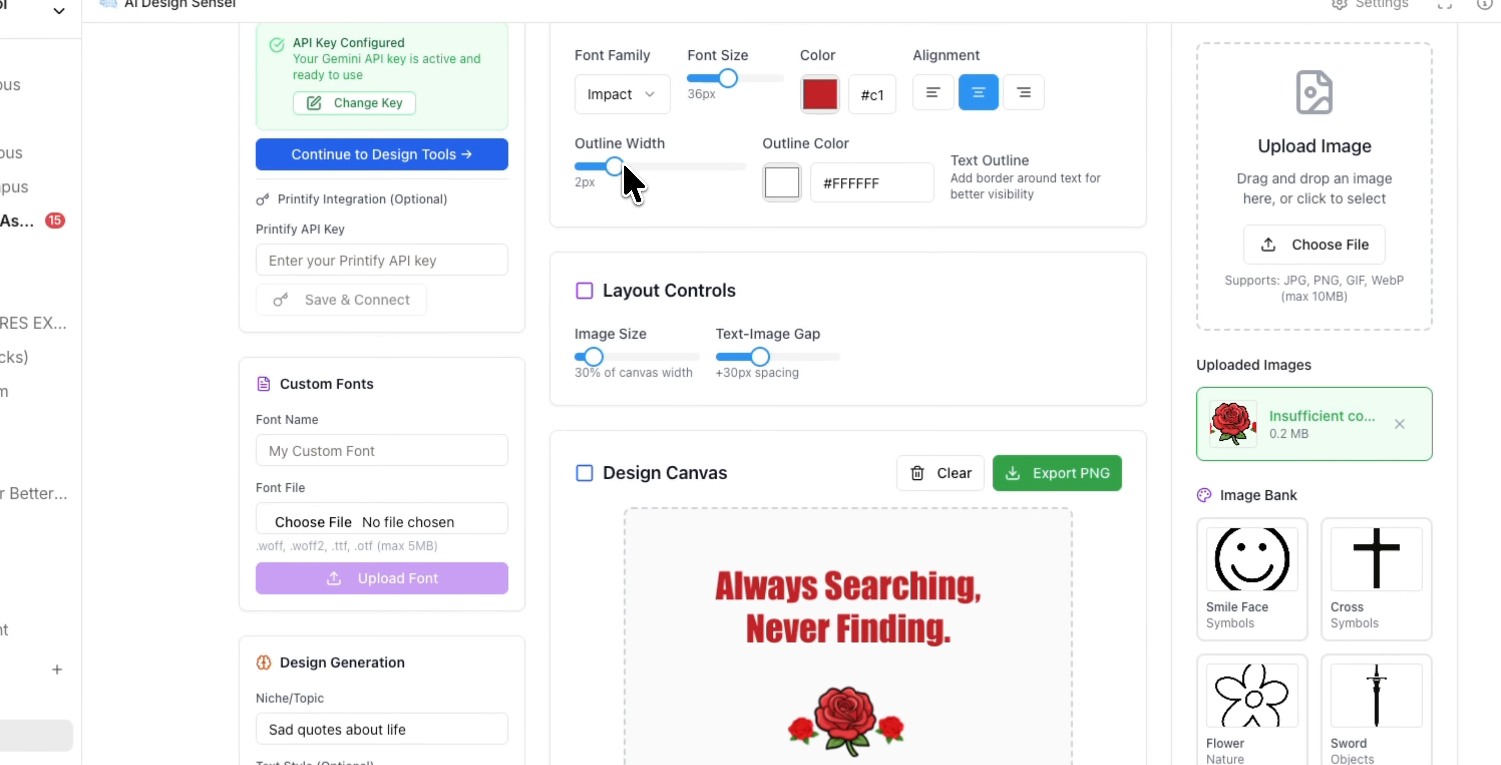
{"action": "left_click", "coordinate": [781, 183]}
{"action": "left_click_drag", "start_coordinate": [794, 241], "coordinate": [735, 415]}
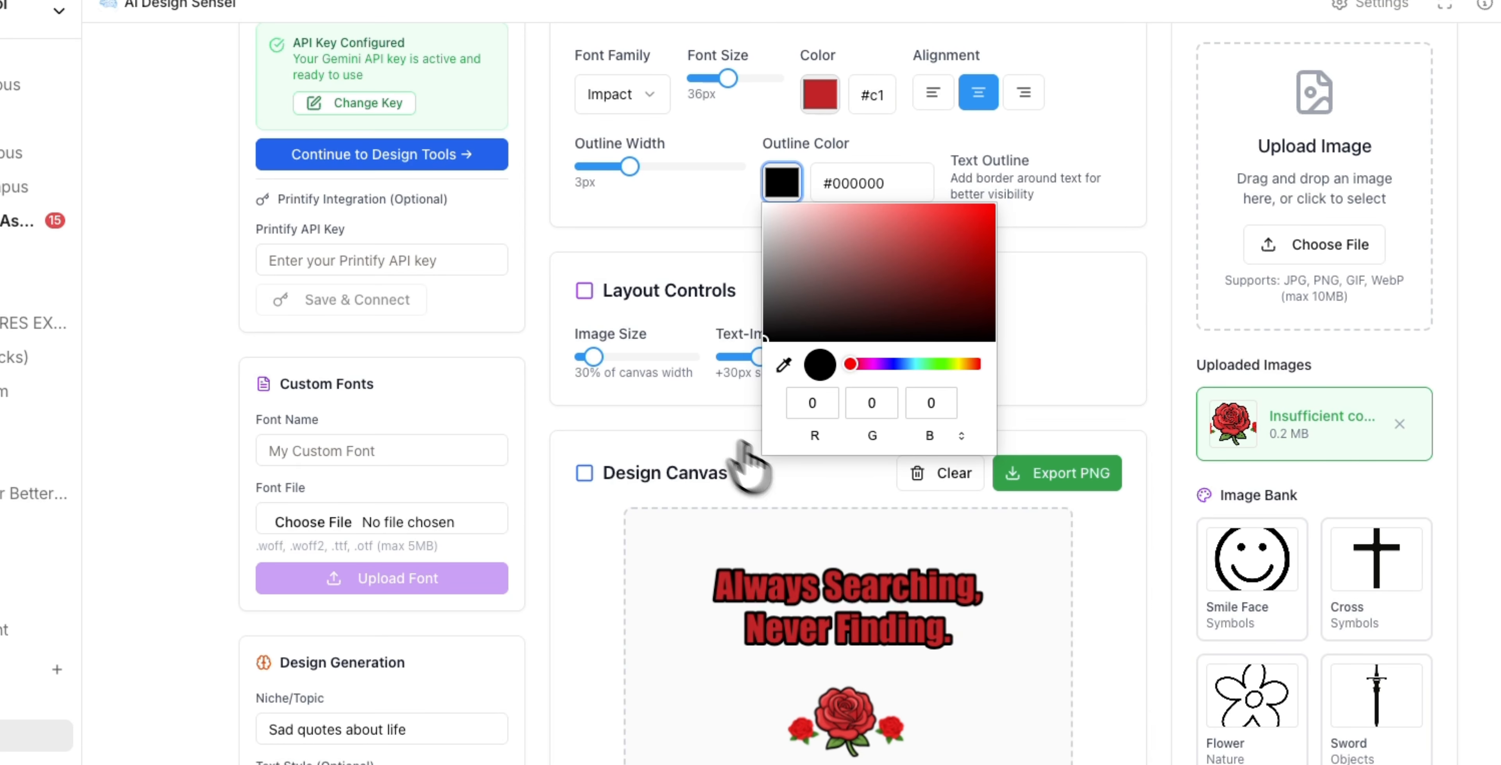
{"action": "left_click", "coordinate": [1097, 603]}
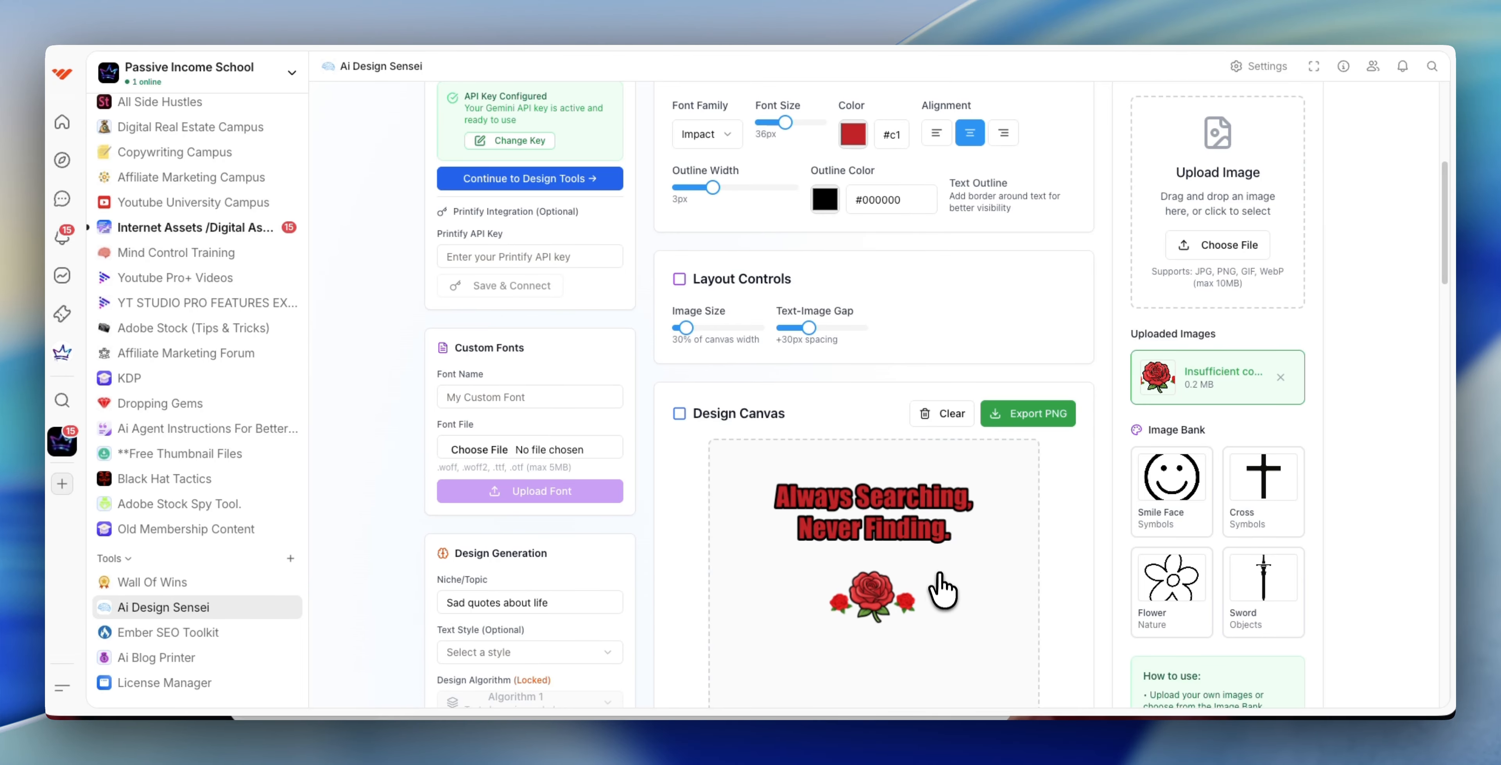
- Change the quote text's font to Vintaface Regular
{"action": "scroll", "coordinate": [939, 575], "scroll_direction": "down", "scroll_amount": 1}
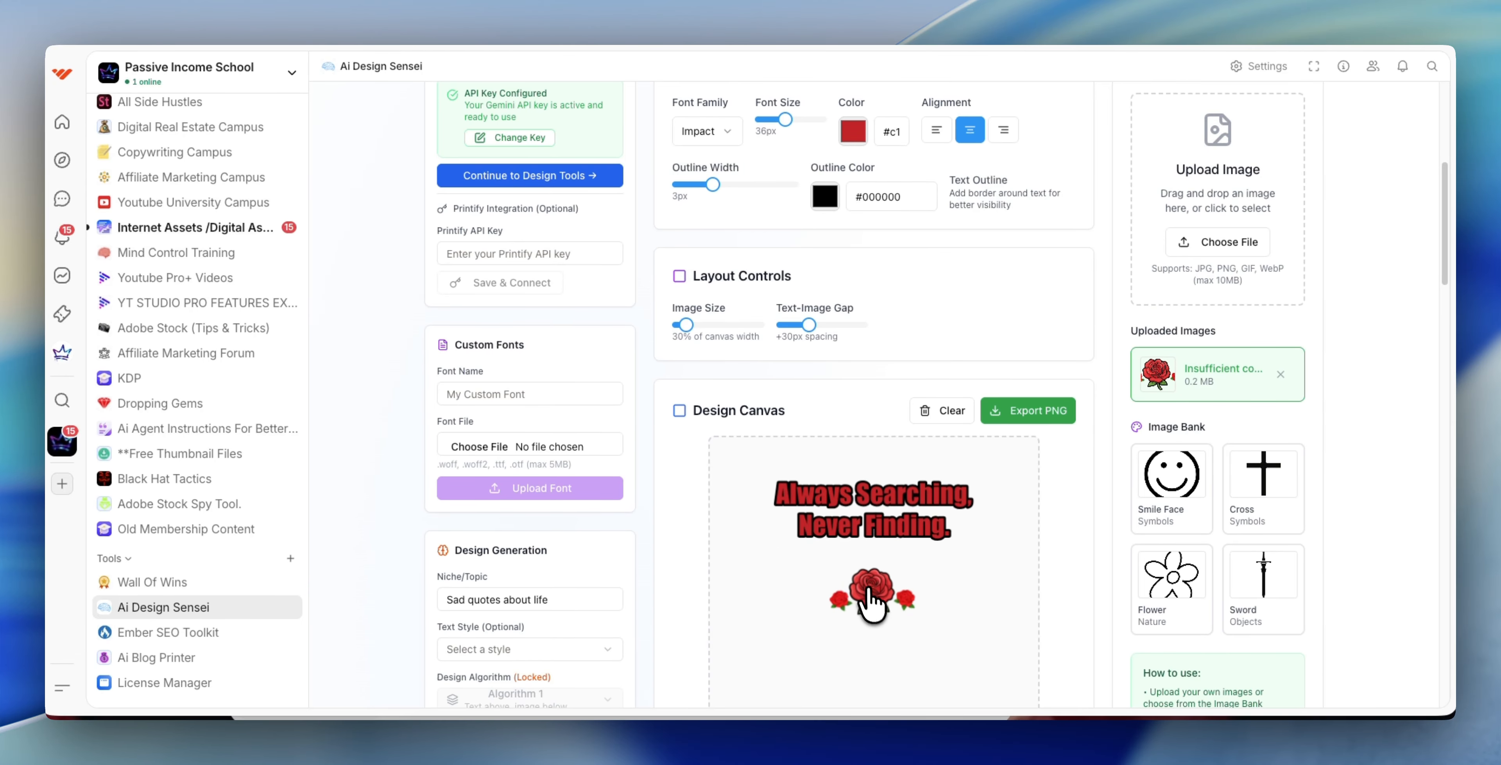
{"action": "scroll", "coordinate": [851, 613], "scroll_direction": "down", "scroll_amount": 3}
{"action": "scroll", "coordinate": [849, 577], "scroll_direction": "up", "scroll_amount": 4}
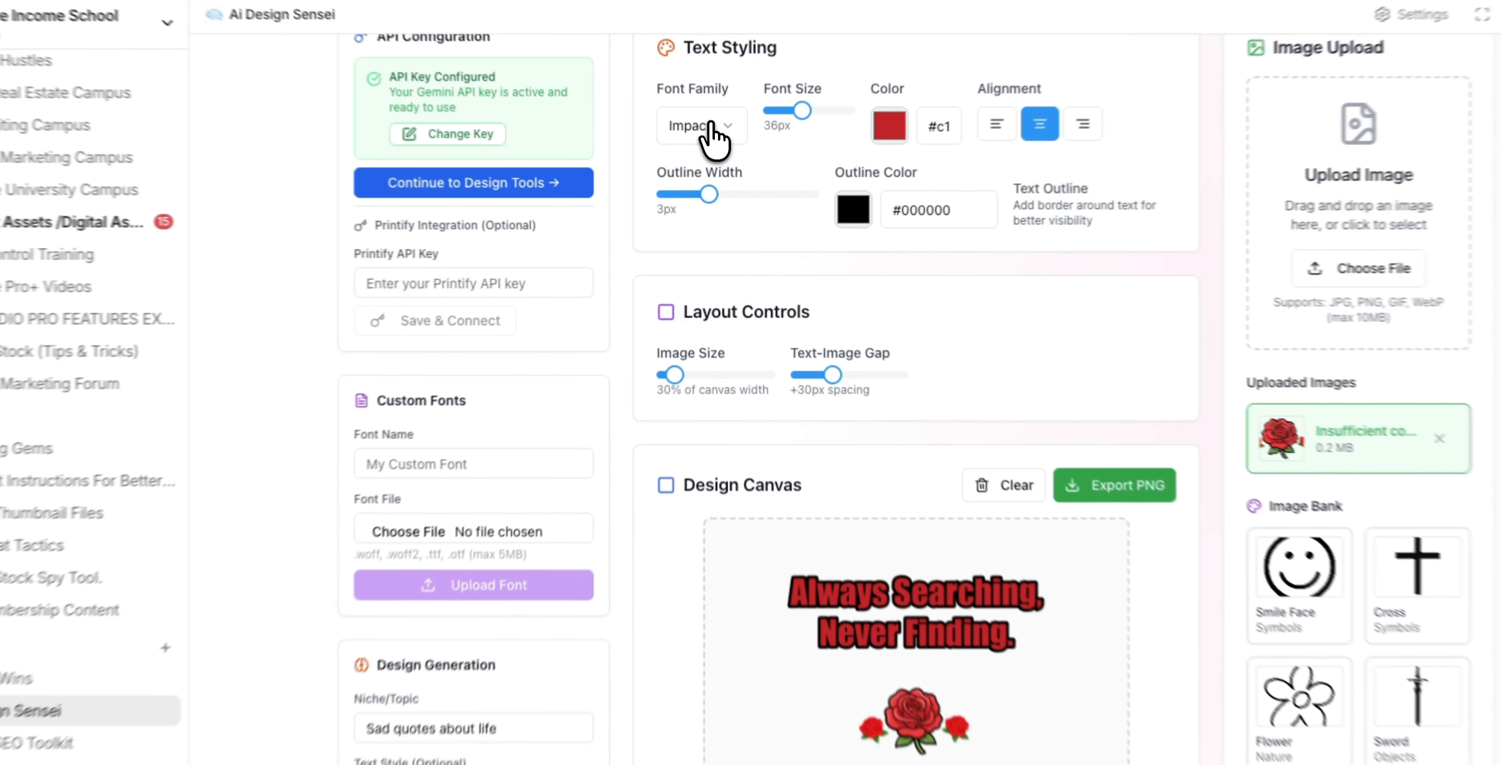
{"action": "left_click", "coordinate": [706, 152]}
{"action": "scroll", "coordinate": [740, 621], "scroll_direction": "down", "scroll_amount": 1}
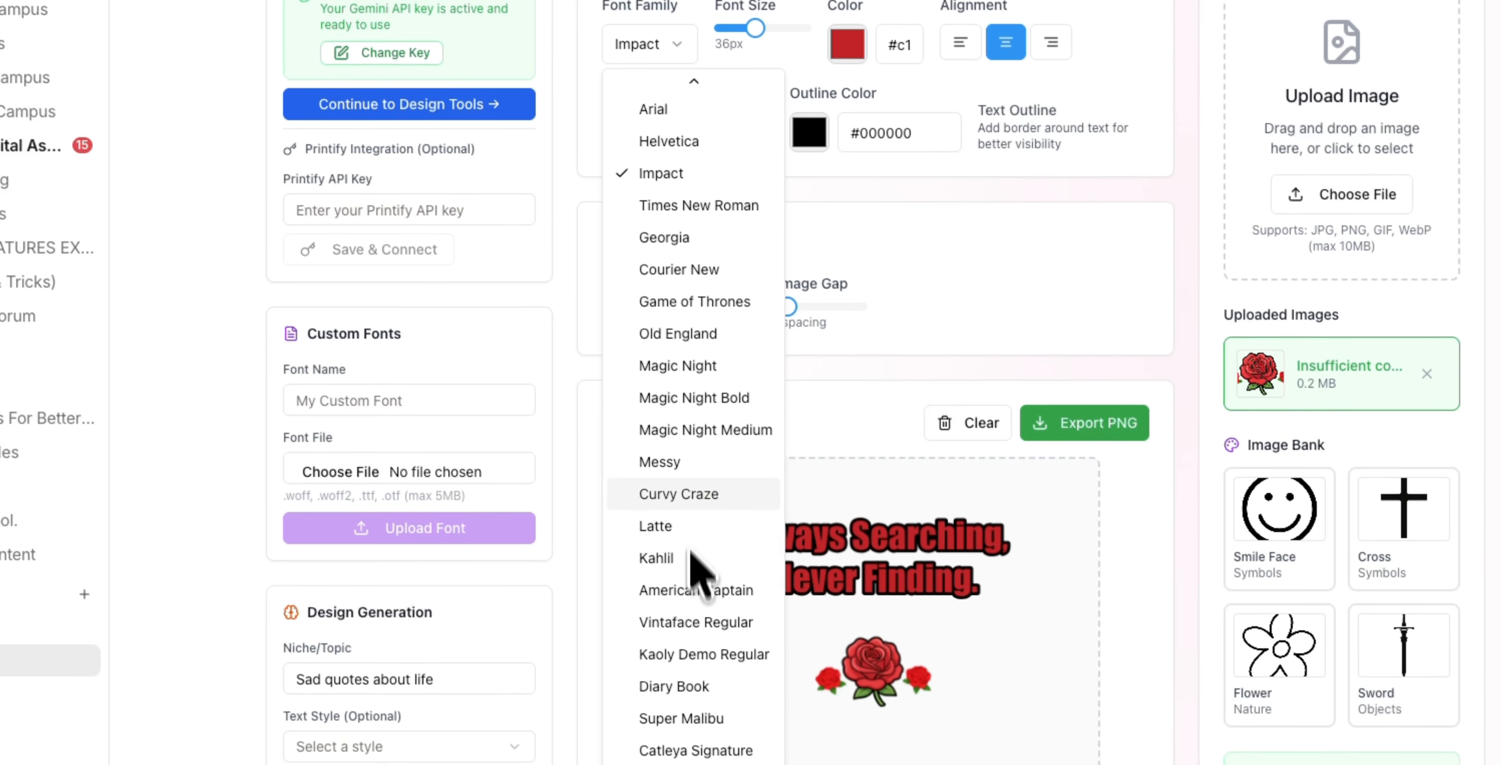
{"action": "scroll", "coordinate": [749, 693], "scroll_direction": "down", "scroll_amount": 1}
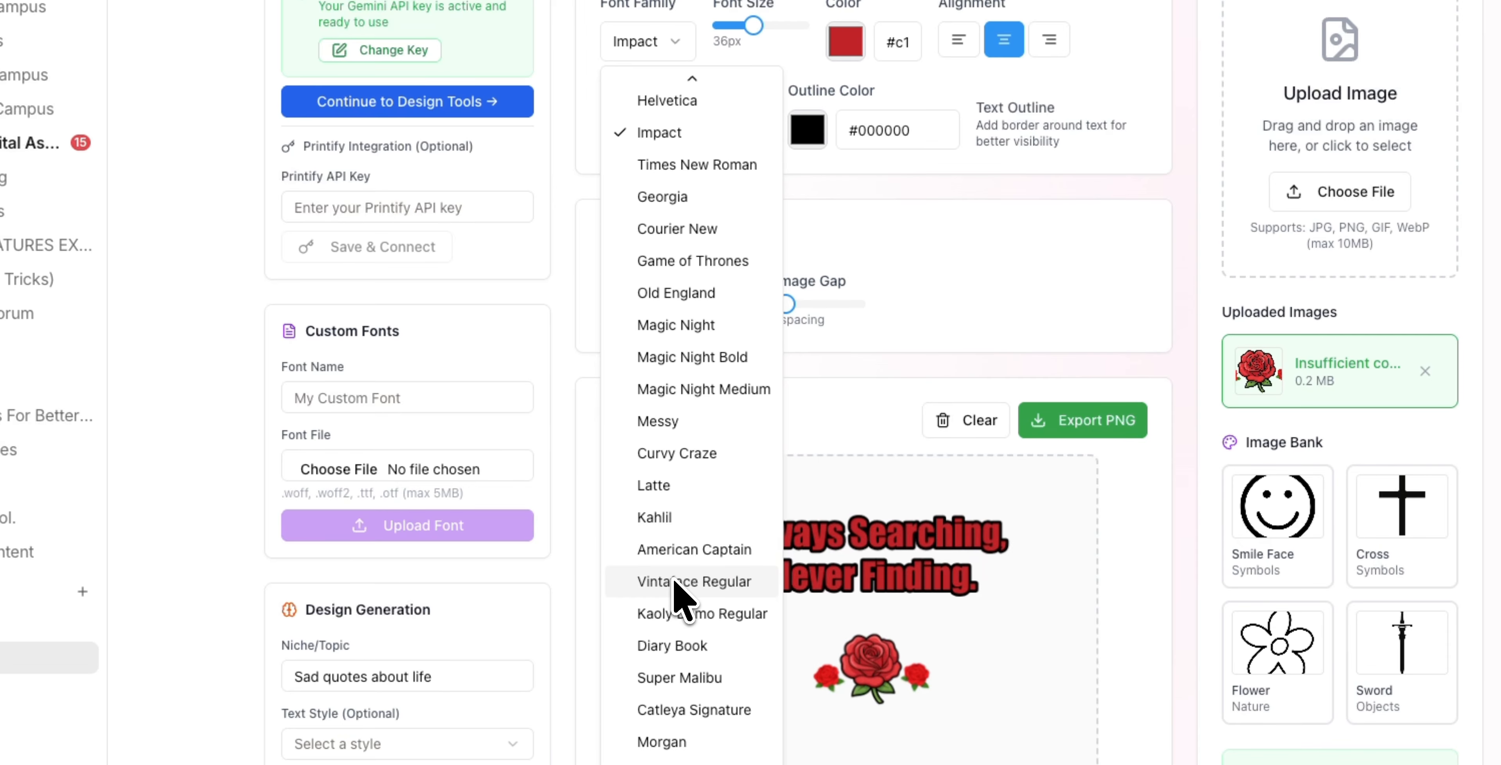
{"action": "left_click", "coordinate": [675, 581]}
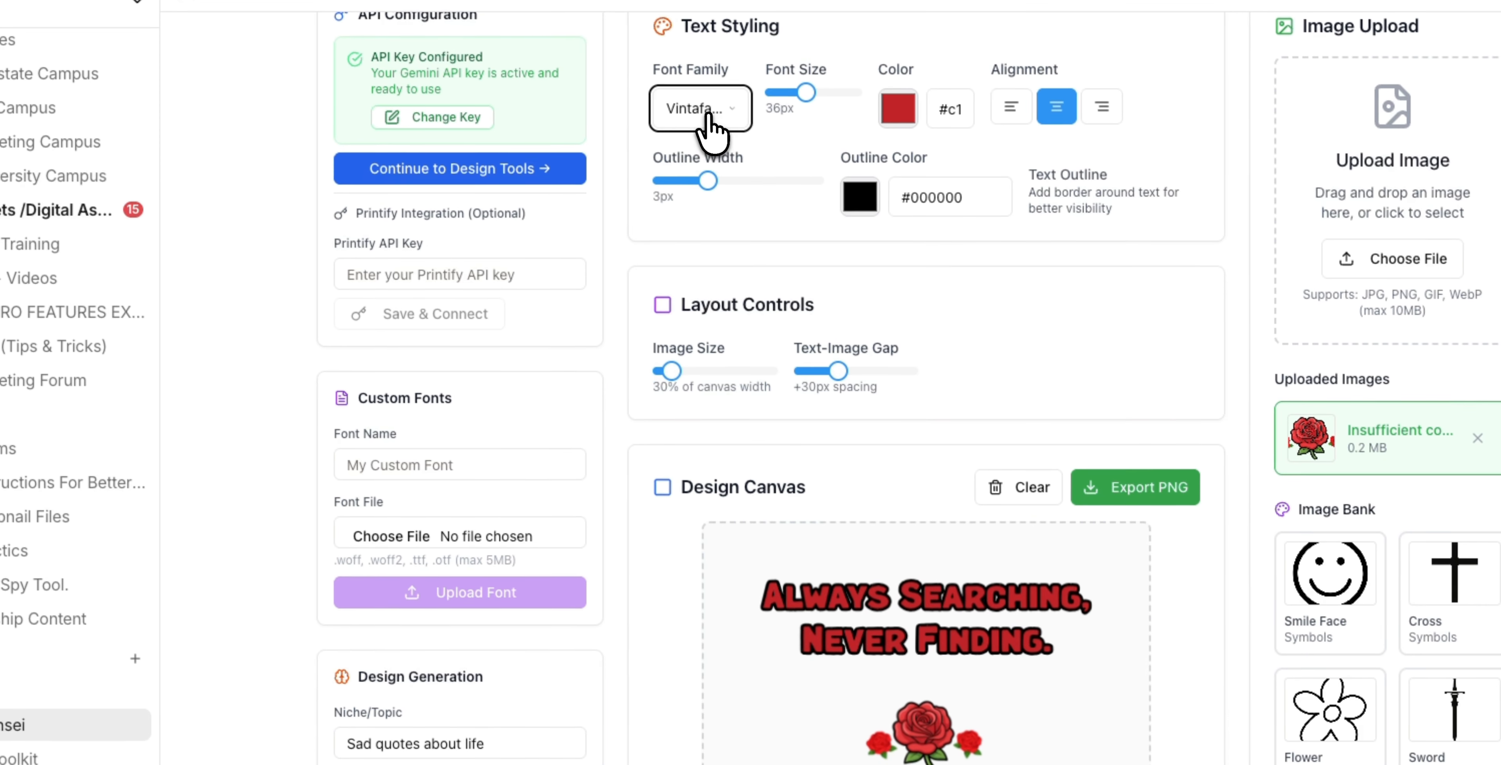
- Try the Curvy Craze, Messy and Magic Night Medium fonts on the quote text
{"action": "left_click", "coordinate": [710, 116]}
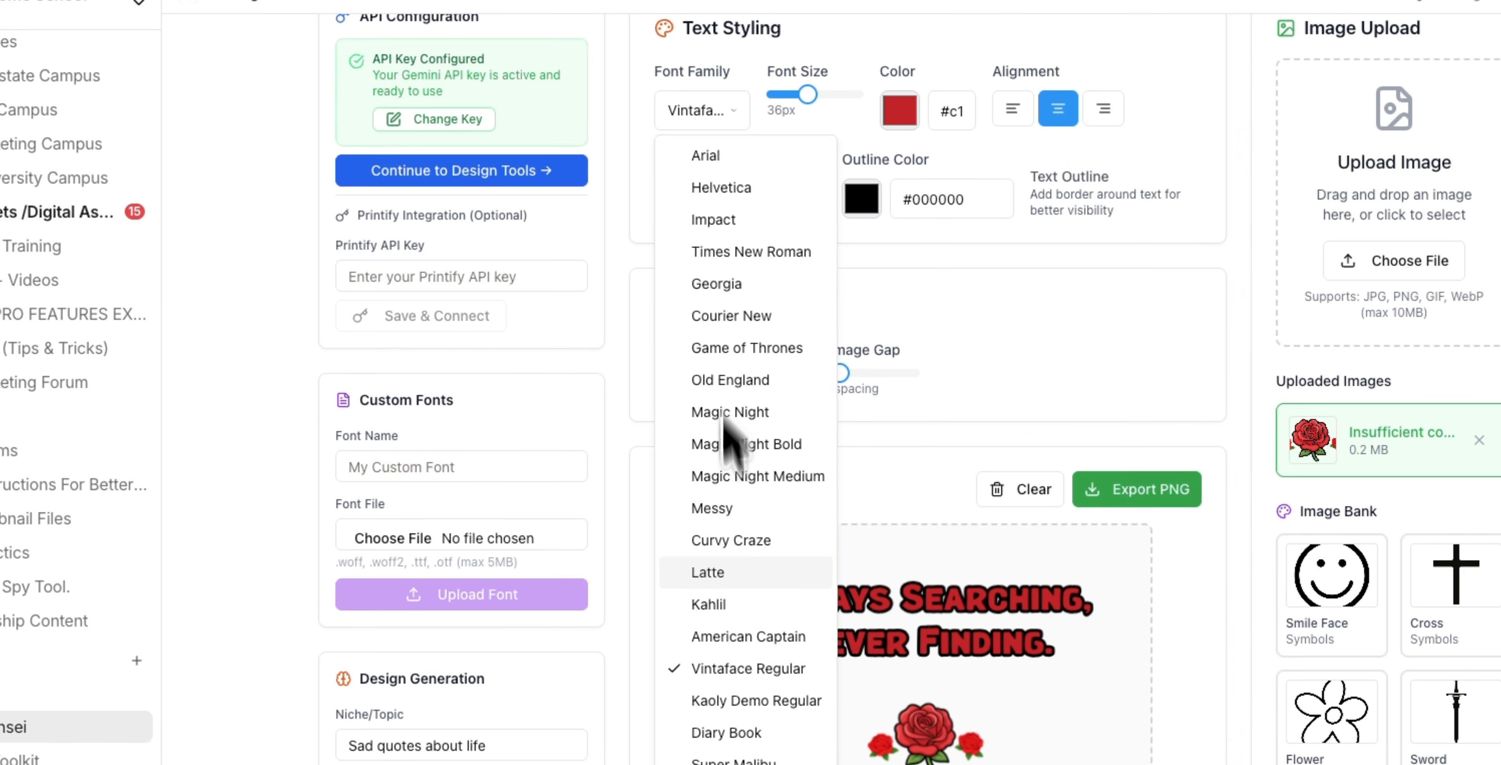
{"action": "left_click", "coordinate": [733, 541]}
{"action": "left_click", "coordinate": [710, 116]}
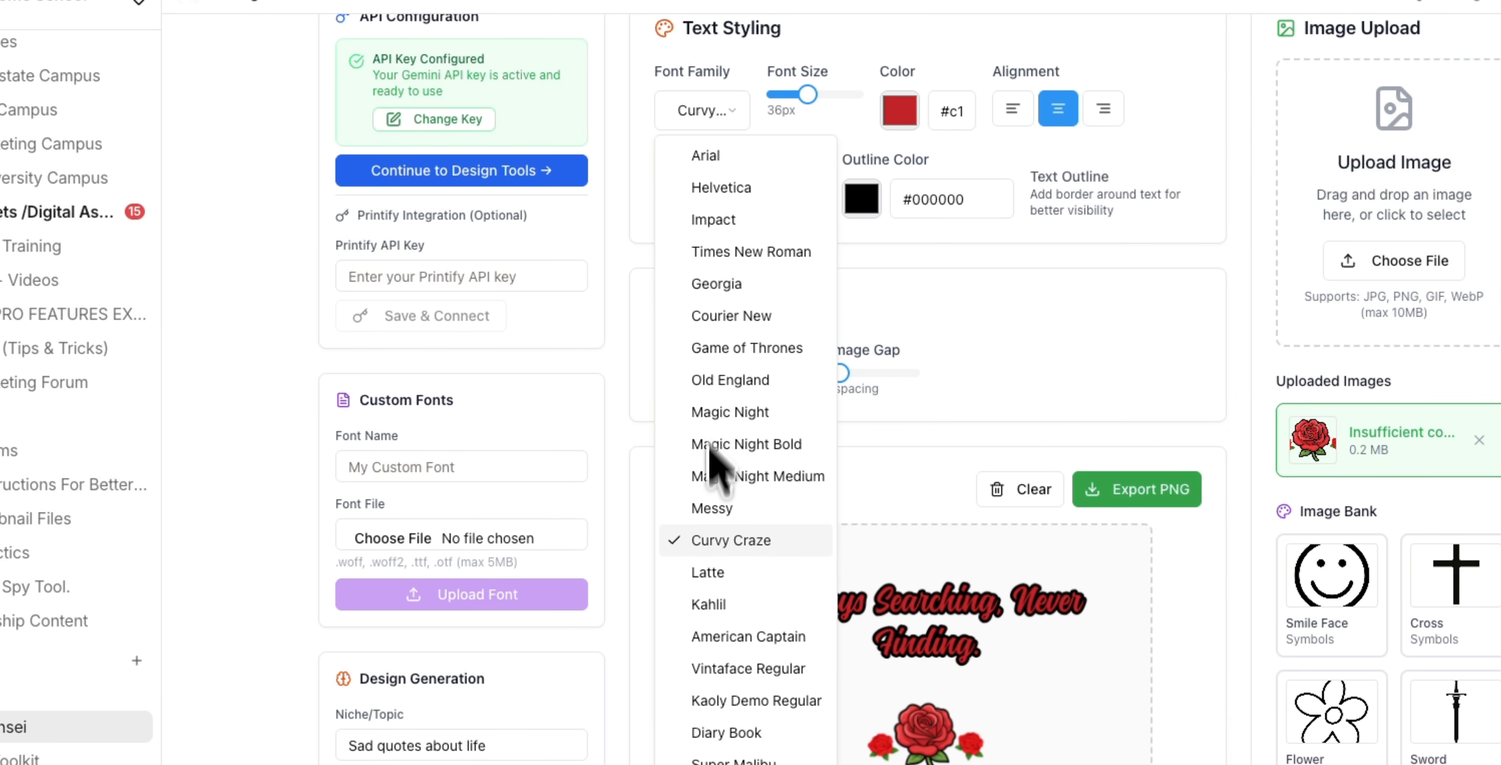
{"action": "left_click", "coordinate": [707, 508]}
{"action": "left_click", "coordinate": [702, 110]}
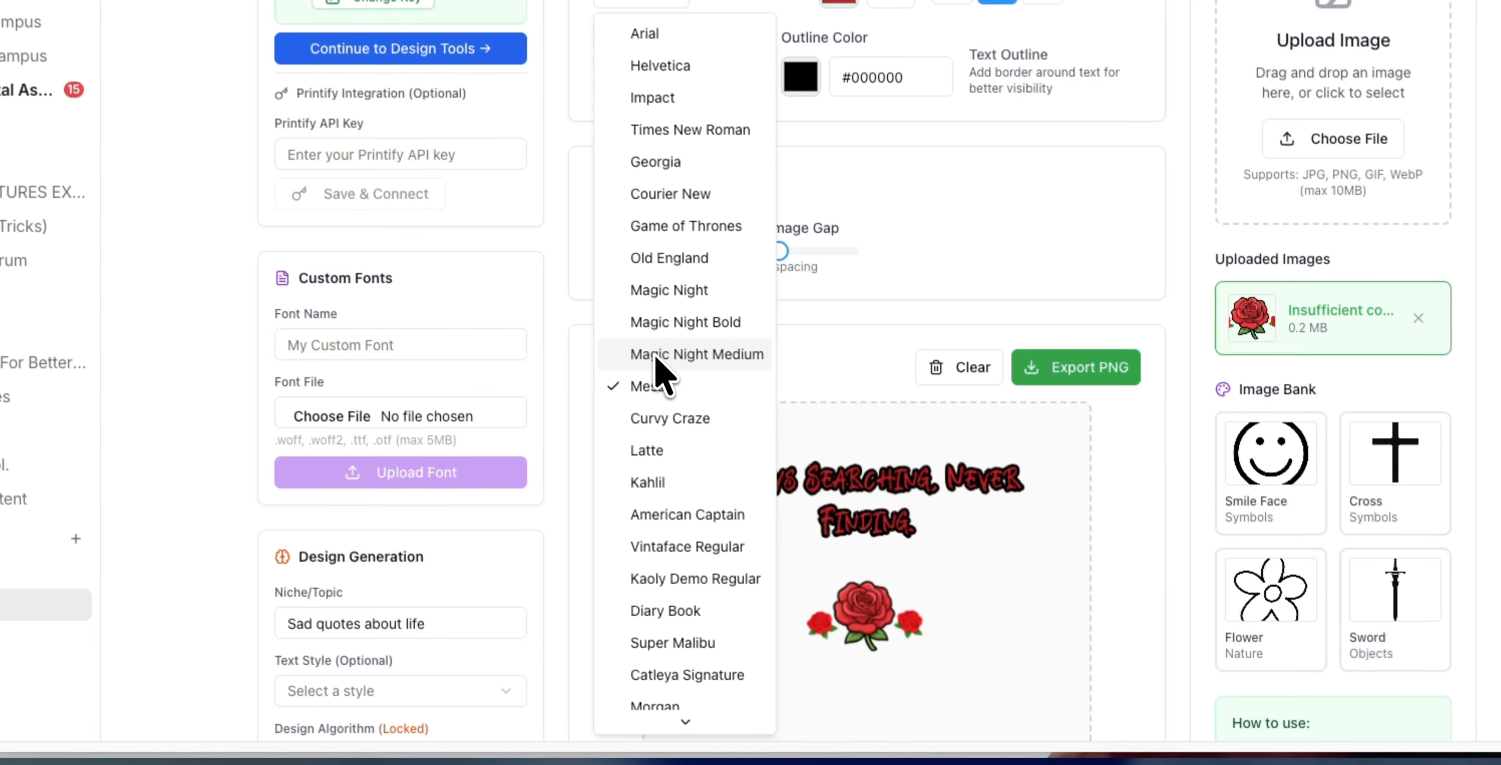
{"action": "left_click", "coordinate": [657, 358]}
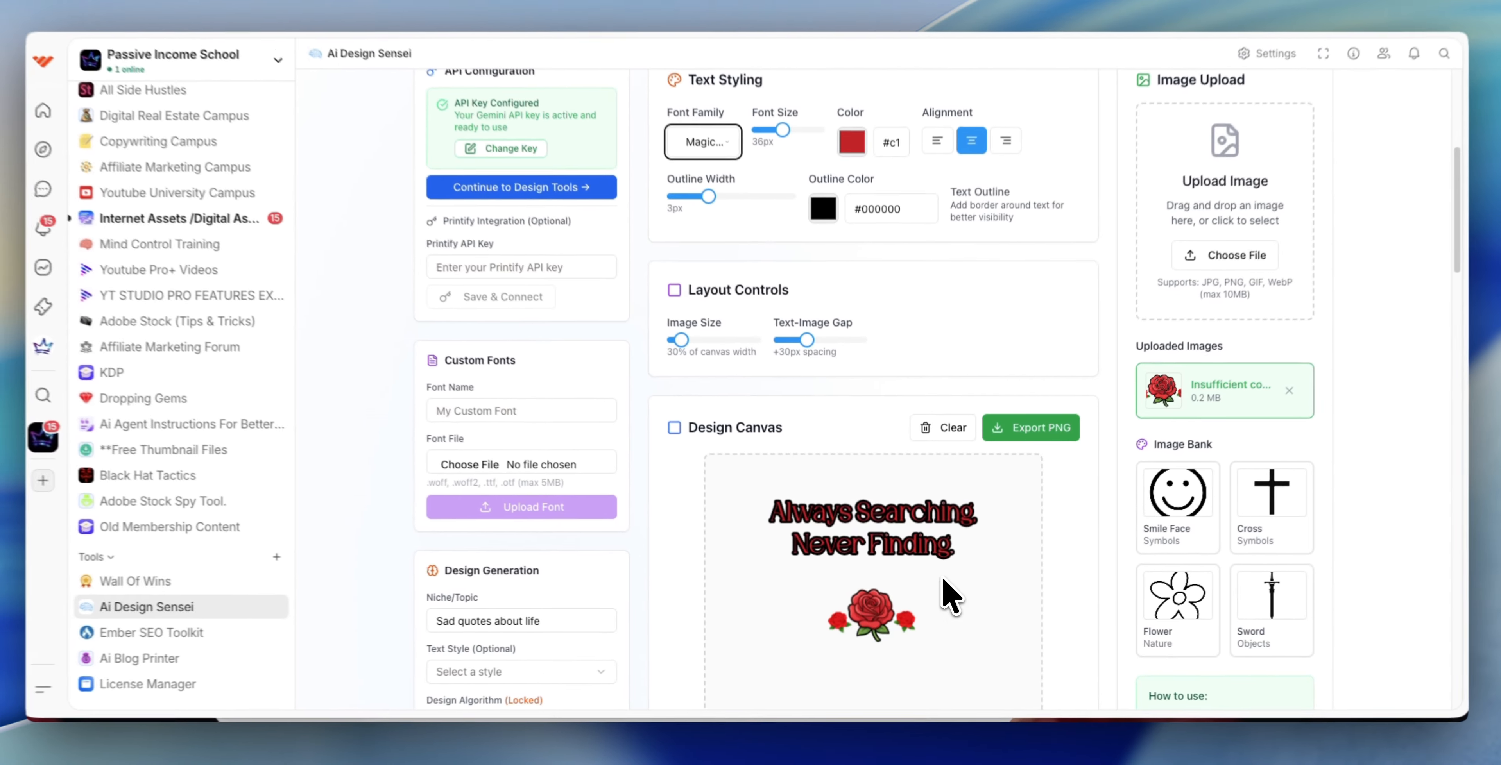
- Set the quote text's font to Old England and its font size to 52 px
{"action": "scroll", "coordinate": [945, 563], "scroll_direction": "down", "scroll_amount": 4}
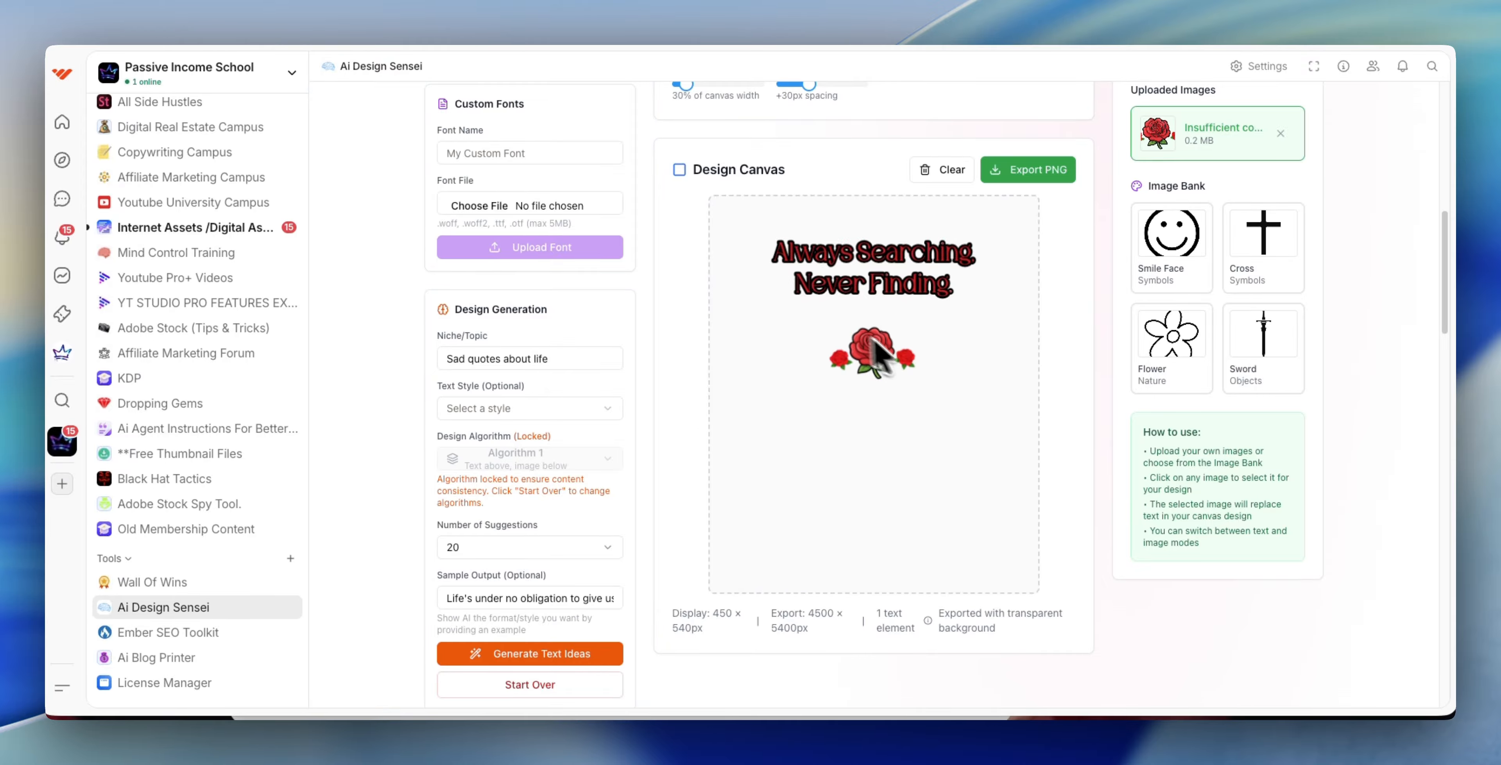
{"action": "scroll", "coordinate": [927, 348], "scroll_direction": "up", "scroll_amount": 5}
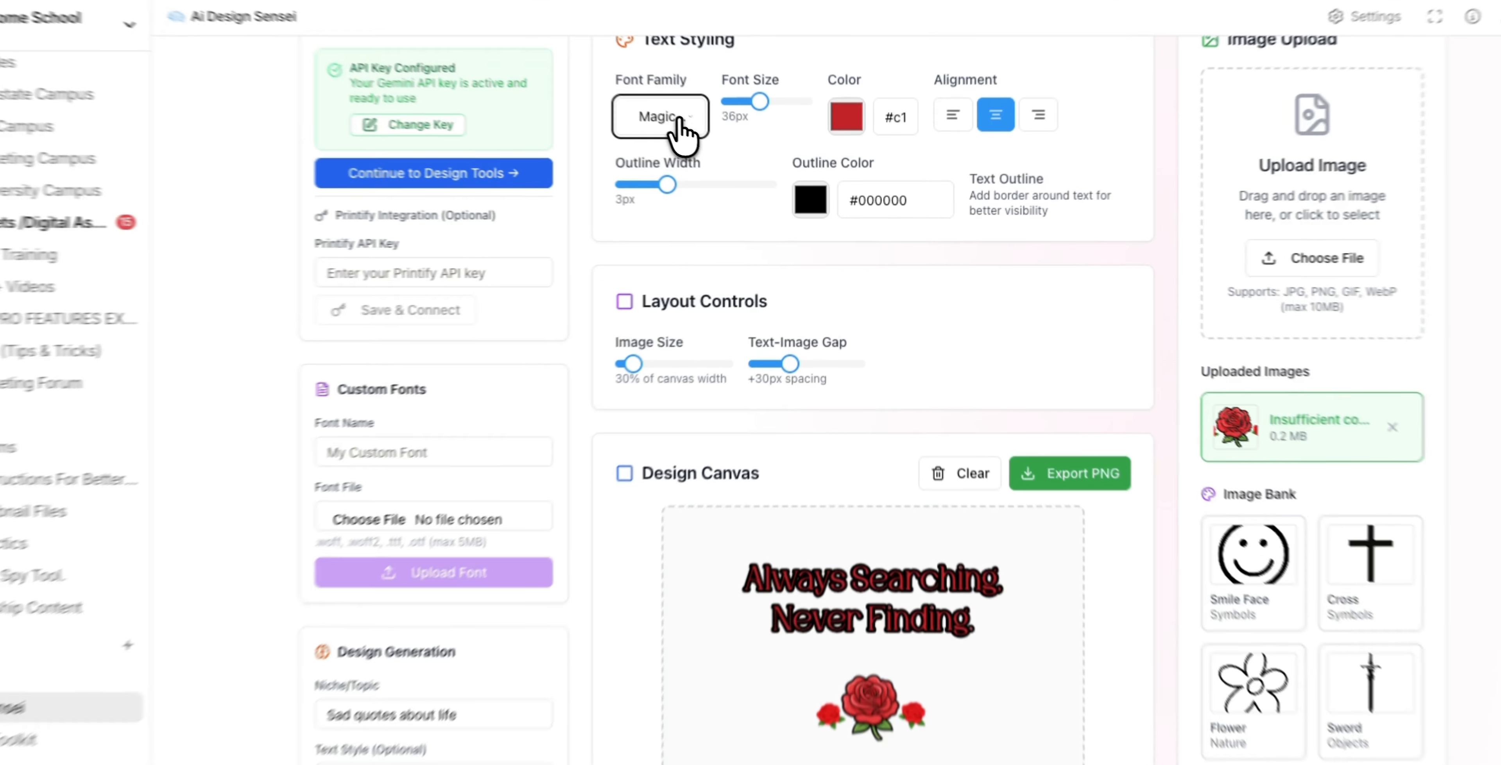
{"action": "left_click", "coordinate": [708, 145]}
{"action": "left_click", "coordinate": [729, 367]}
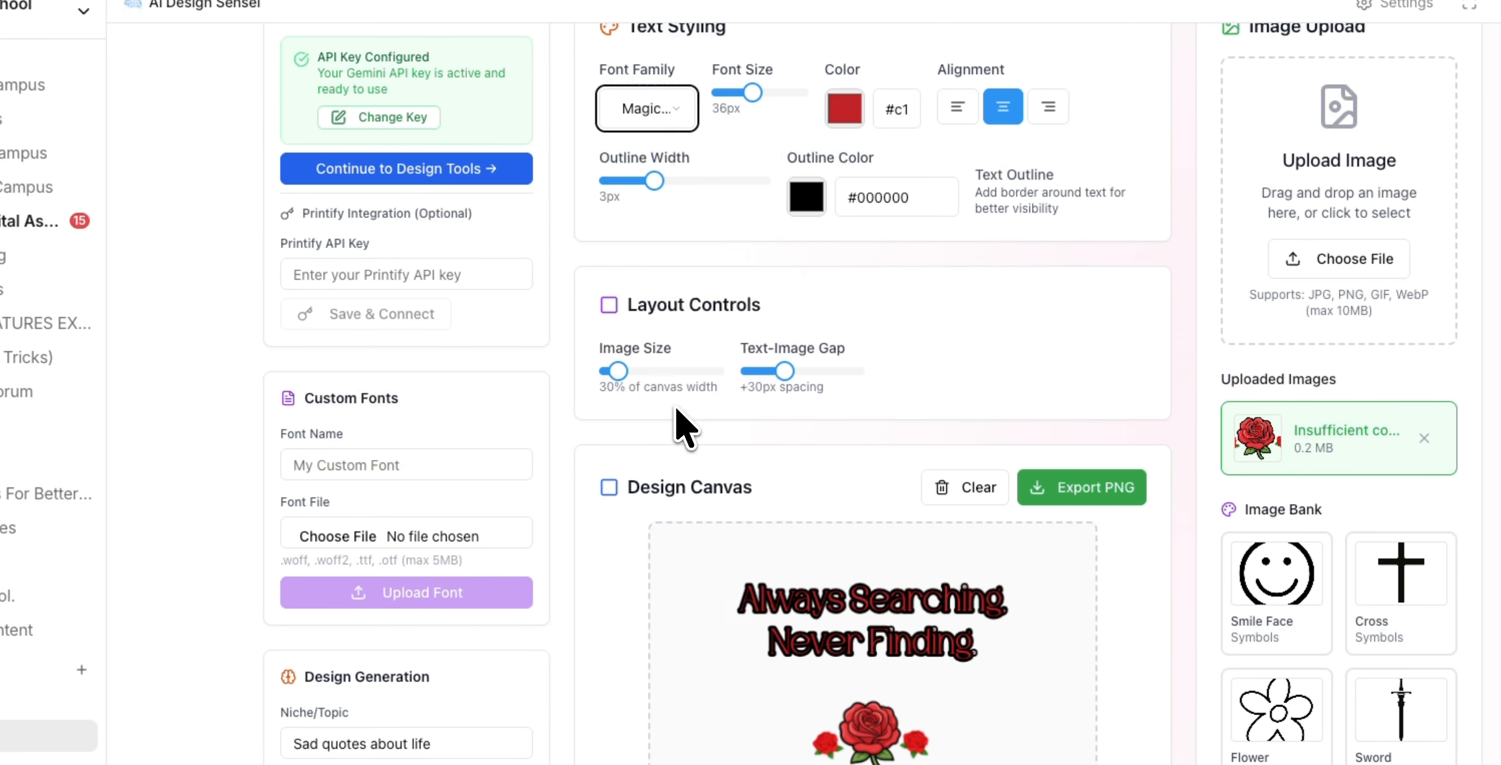
{"action": "left_click", "coordinate": [652, 123]}
{"action": "left_click", "coordinate": [662, 378]}
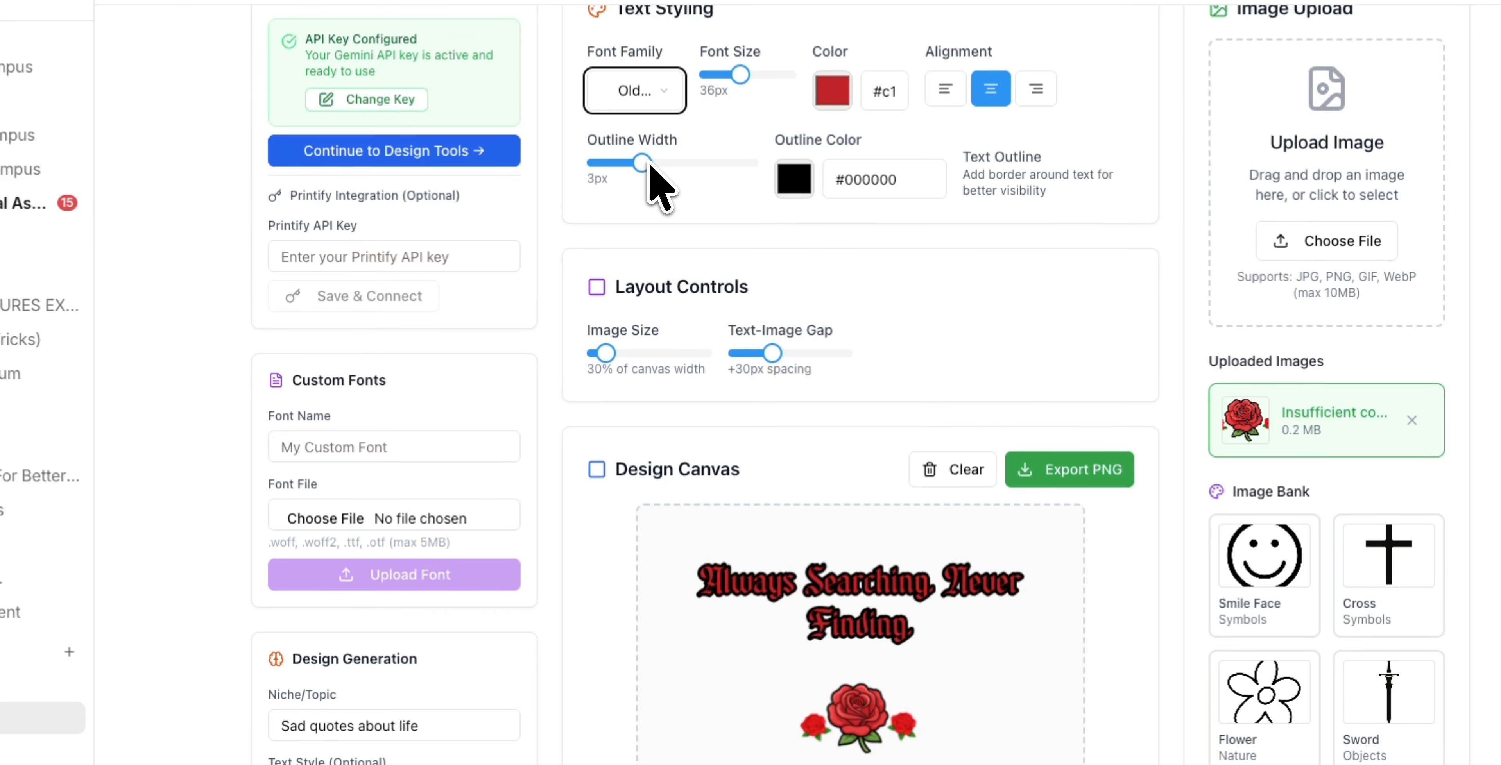
{"action": "left_click_drag", "start_coordinate": [740, 75], "coordinate": [785, 105]}
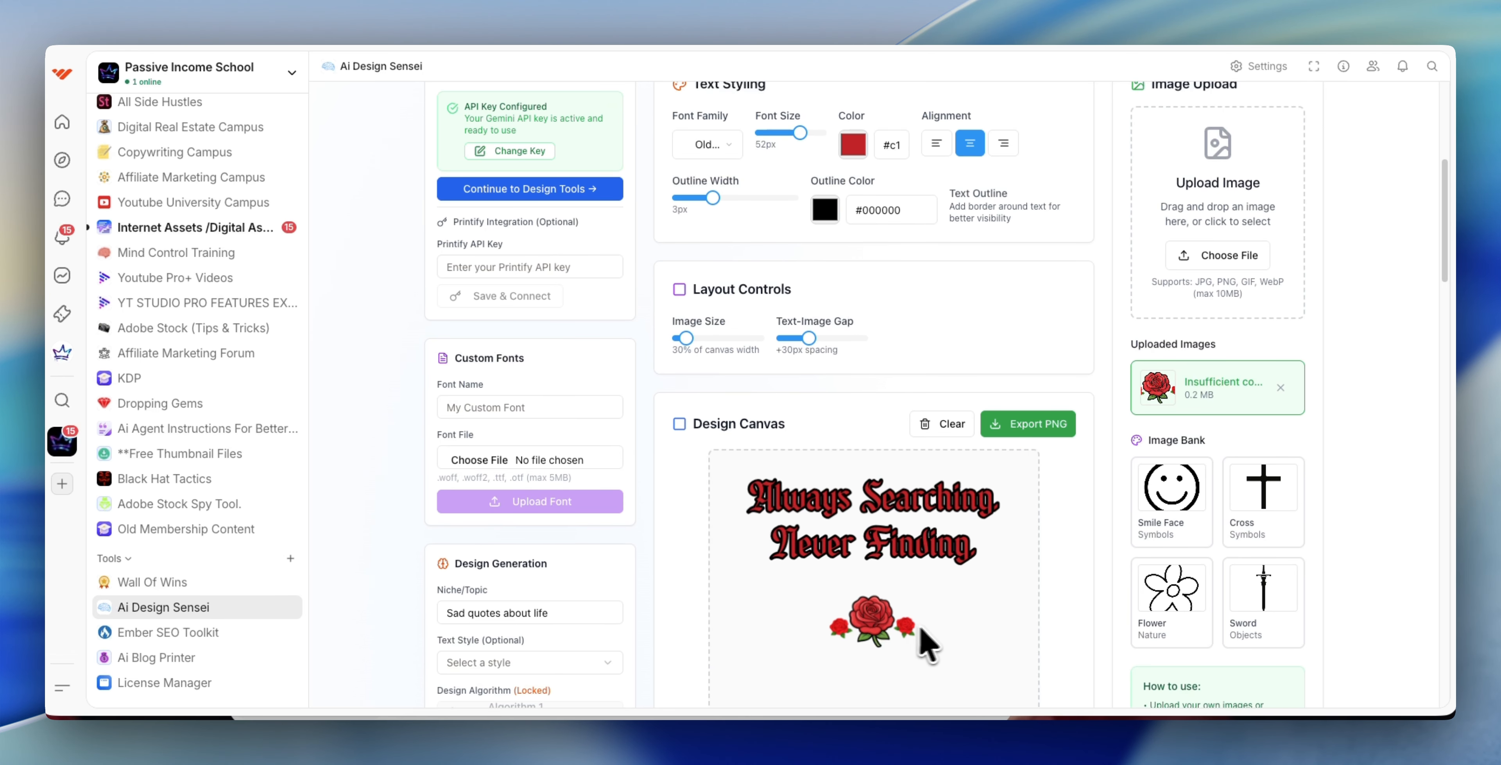
- Preview the generated text "Silent Tears Fall." on the design canvas above the rose
{"action": "scroll", "coordinate": [921, 629], "scroll_direction": "down", "scroll_amount": 15}
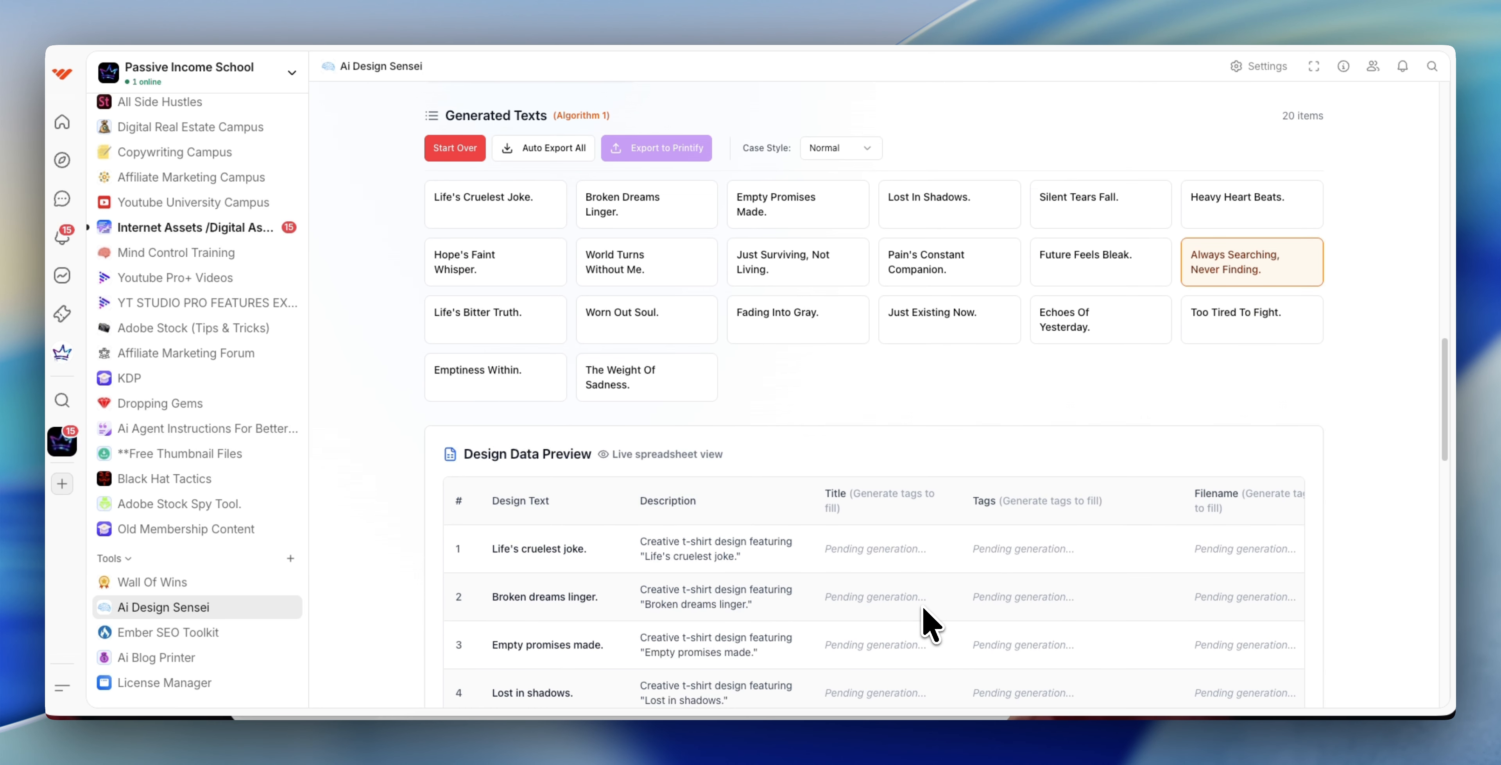
{"action": "scroll", "coordinate": [921, 605], "scroll_direction": "up", "scroll_amount": 10}
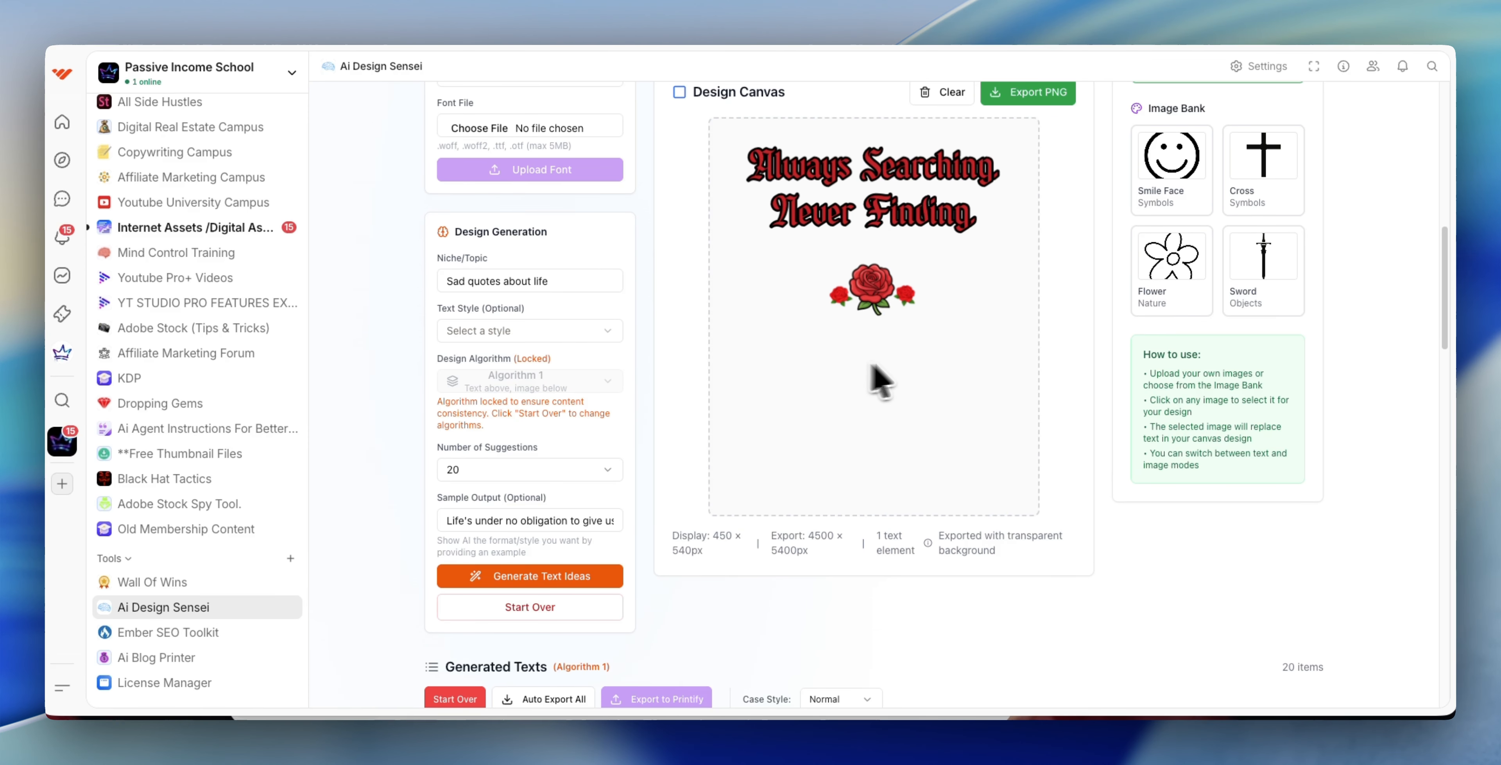
{"action": "scroll", "coordinate": [839, 489], "scroll_direction": "down", "scroll_amount": 5}
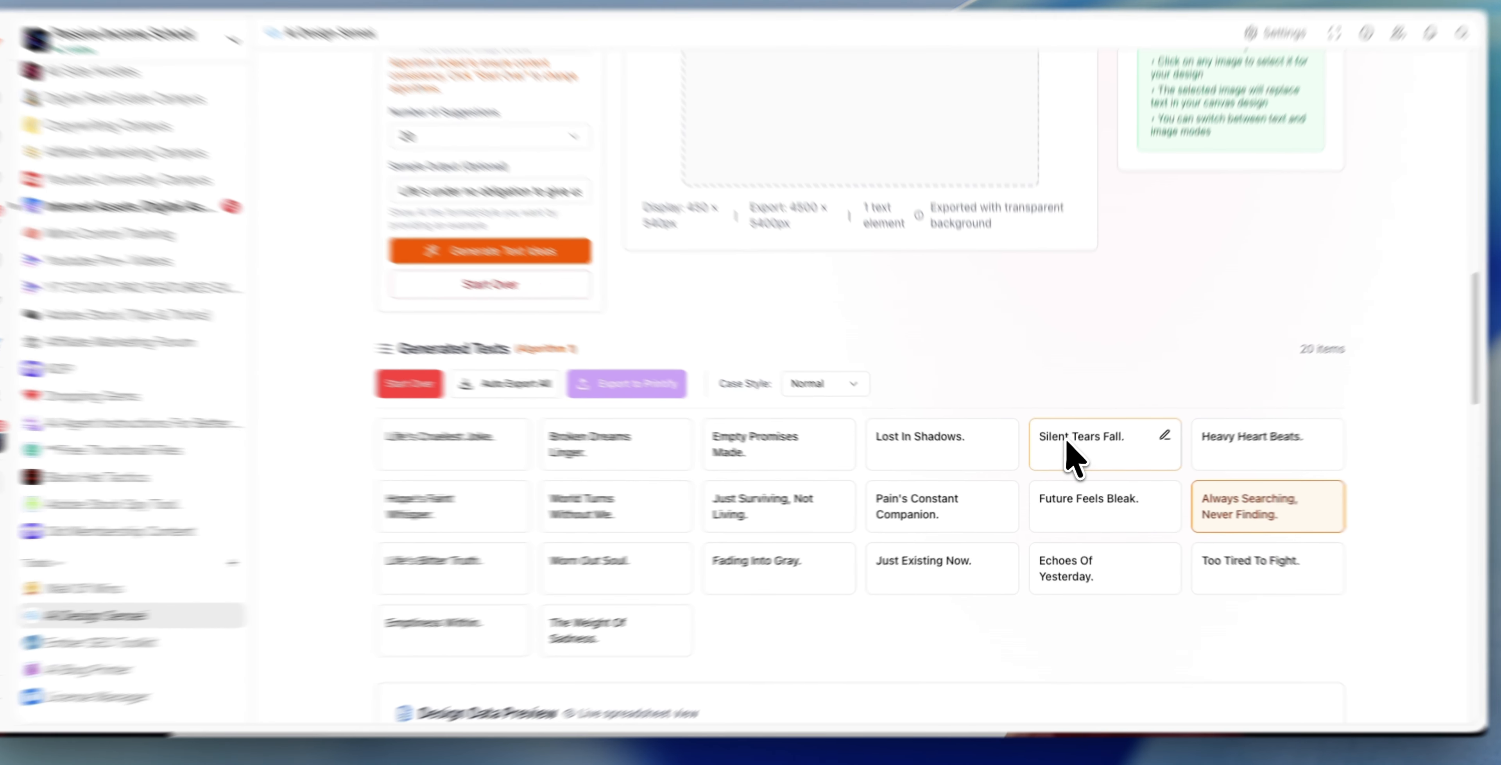
{"action": "left_click", "coordinate": [1071, 453]}
{"action": "scroll", "coordinate": [1076, 454], "scroll_direction": "up", "scroll_amount": 10}
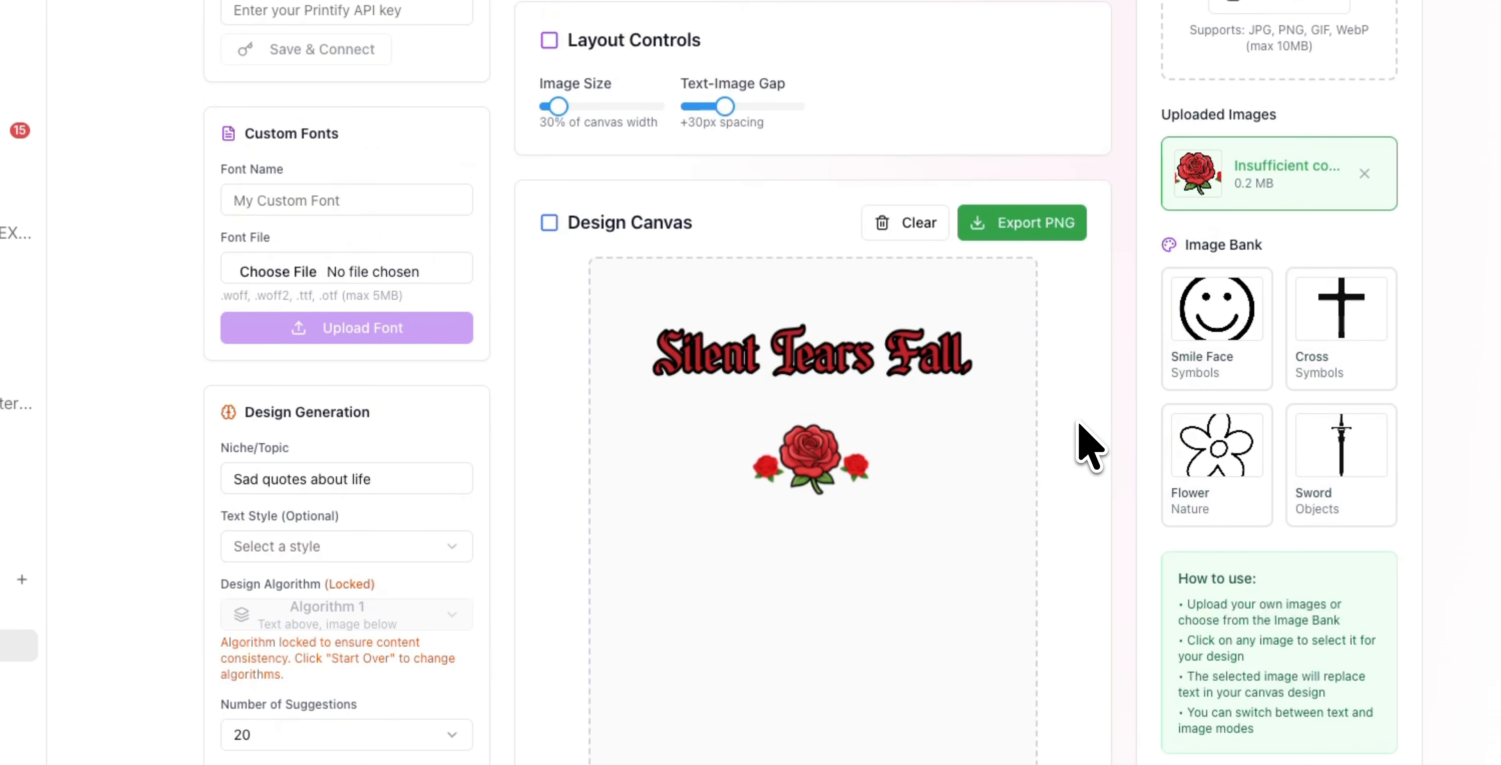
- Replace the canvas quote with the generated text "Lost In Shadows."
{"action": "scroll", "coordinate": [844, 449], "scroll_direction": "down", "scroll_amount": 13}
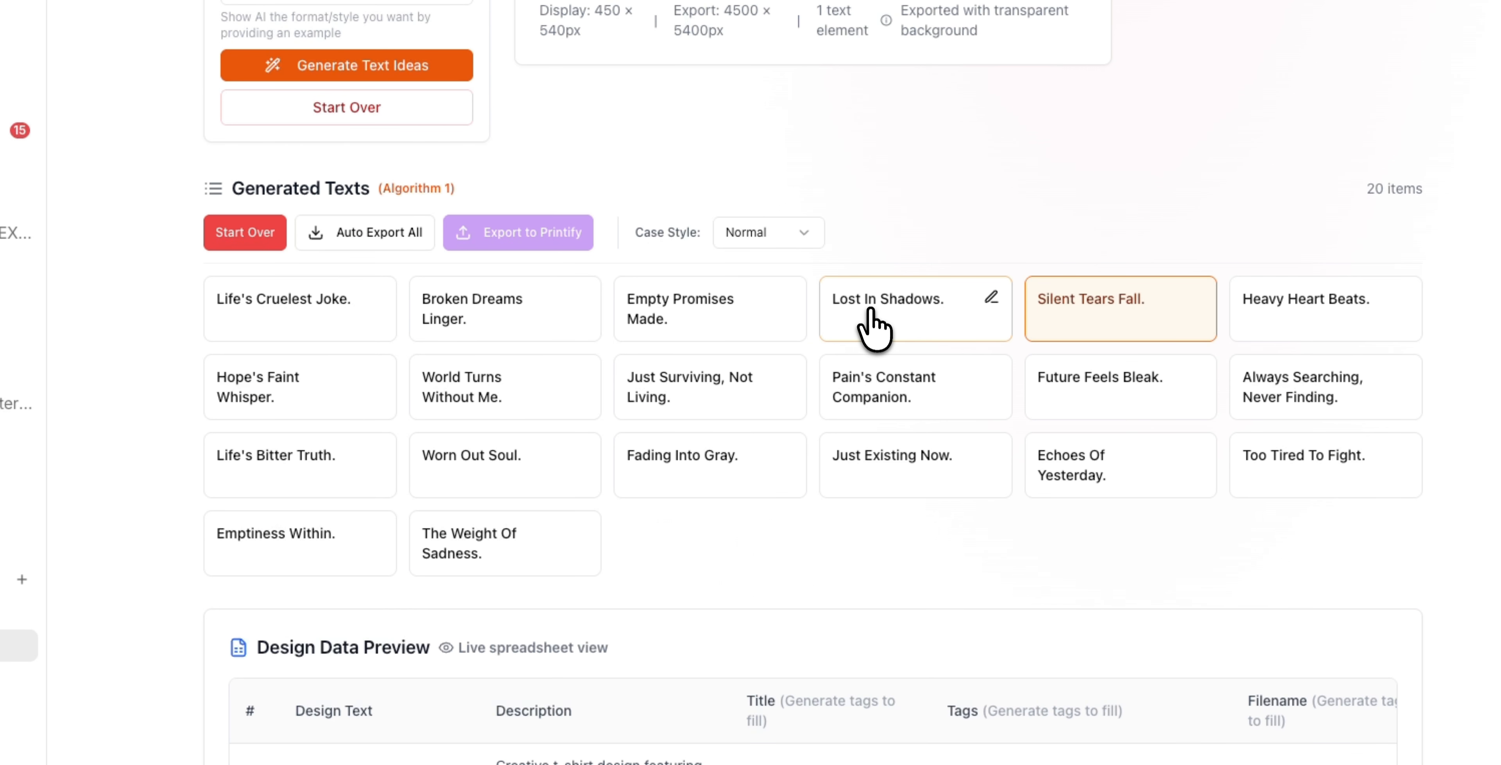
{"action": "left_click", "coordinate": [874, 329]}
{"action": "scroll", "coordinate": [872, 328], "scroll_direction": "up", "scroll_amount": 13}
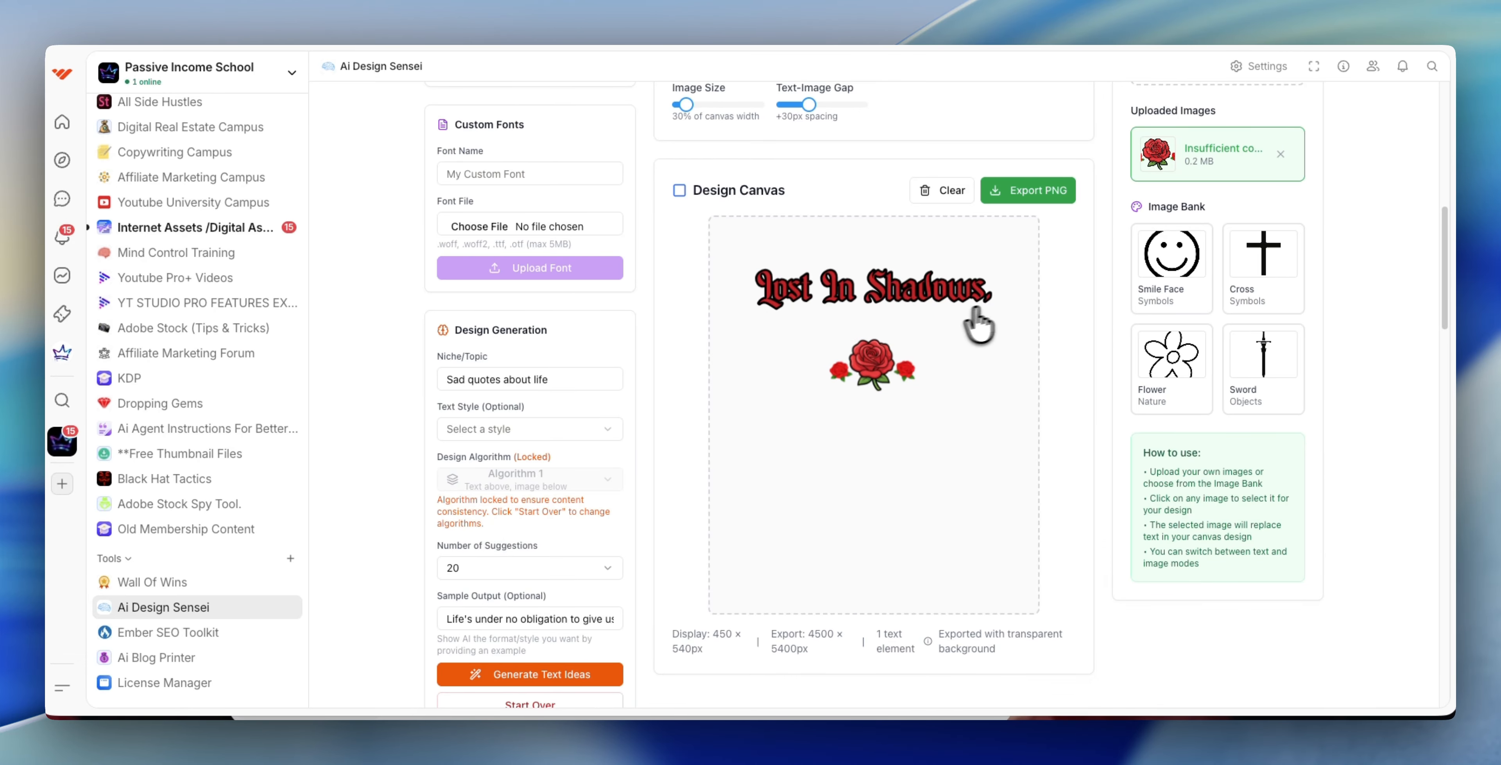
- Remove the uploaded rose image so that the design consists of the quote text alone
{"action": "scroll", "coordinate": [1012, 399], "scroll_direction": "down", "scroll_amount": 3}
{"action": "scroll", "coordinate": [1022, 502], "scroll_direction": "up", "scroll_amount": 6}
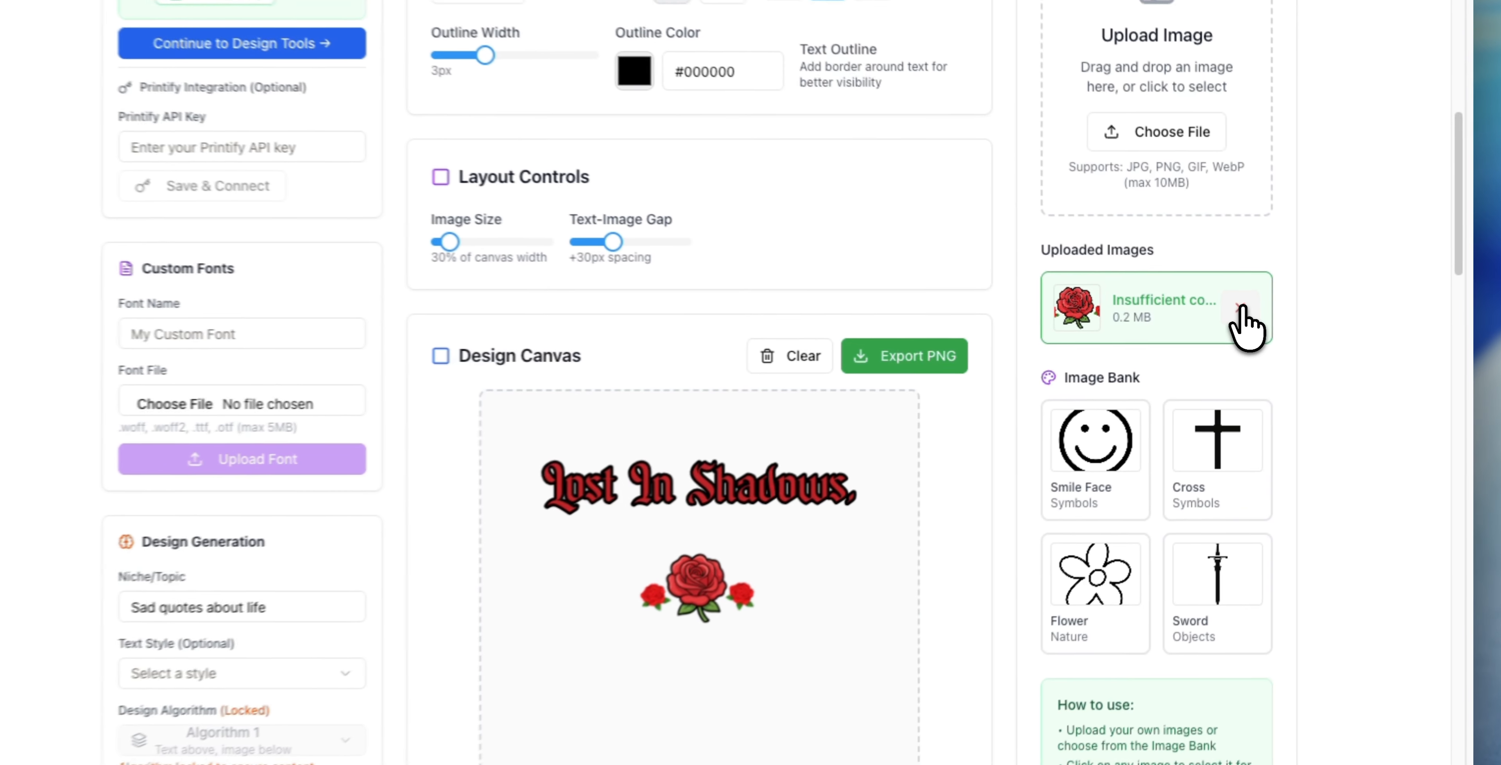
{"action": "left_click", "coordinate": [1281, 321]}
{"action": "scroll", "coordinate": [815, 437], "scroll_direction": "down", "scroll_amount": 3}
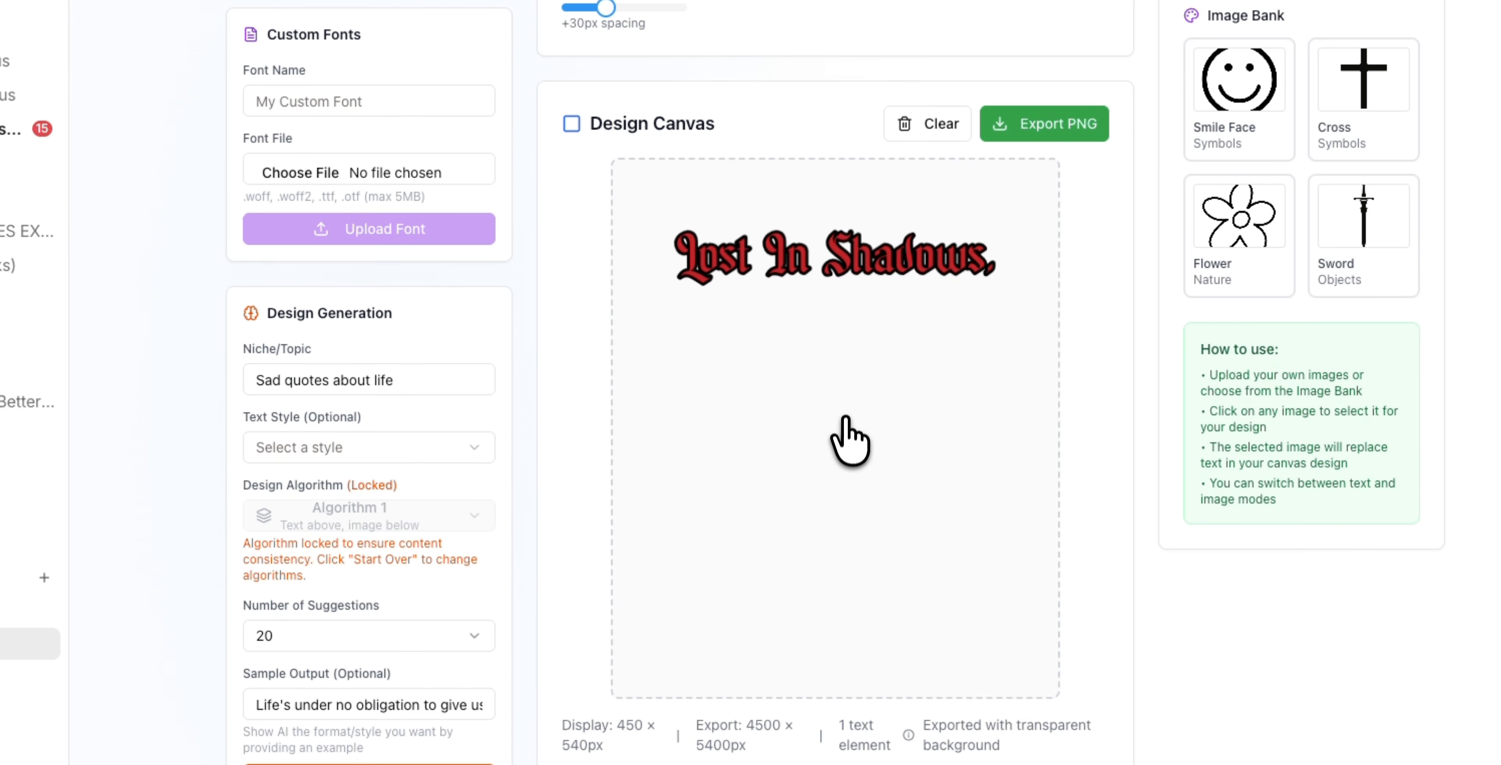
{"action": "scroll", "coordinate": [862, 399], "scroll_direction": "down", "scroll_amount": 5}
- Set the quote text's font size to 51 px and its outline width to 4 px
{"action": "scroll", "coordinate": [863, 400], "scroll_direction": "up", "scroll_amount": 10}
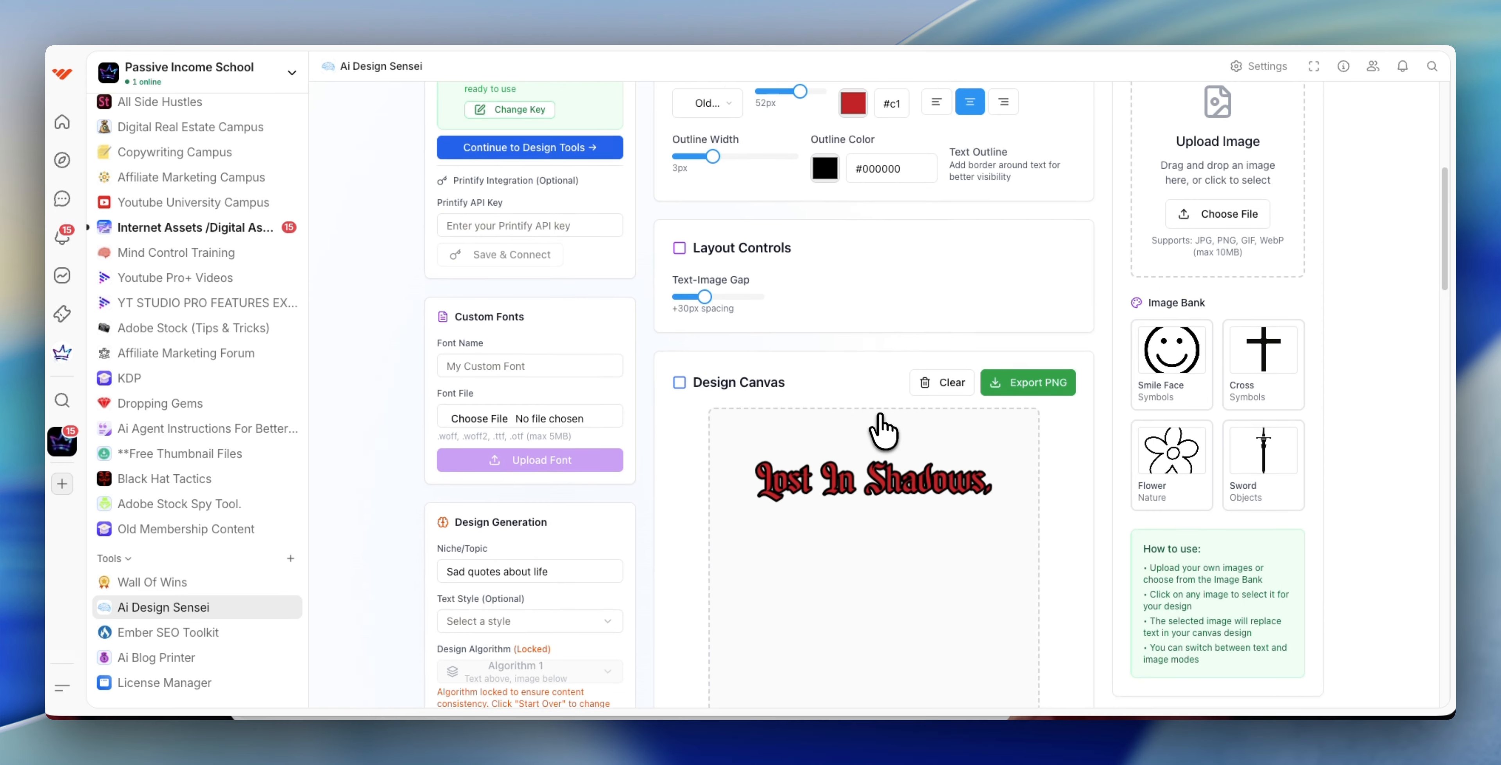
{"action": "scroll", "coordinate": [713, 212], "scroll_direction": "up", "scroll_amount": 1}
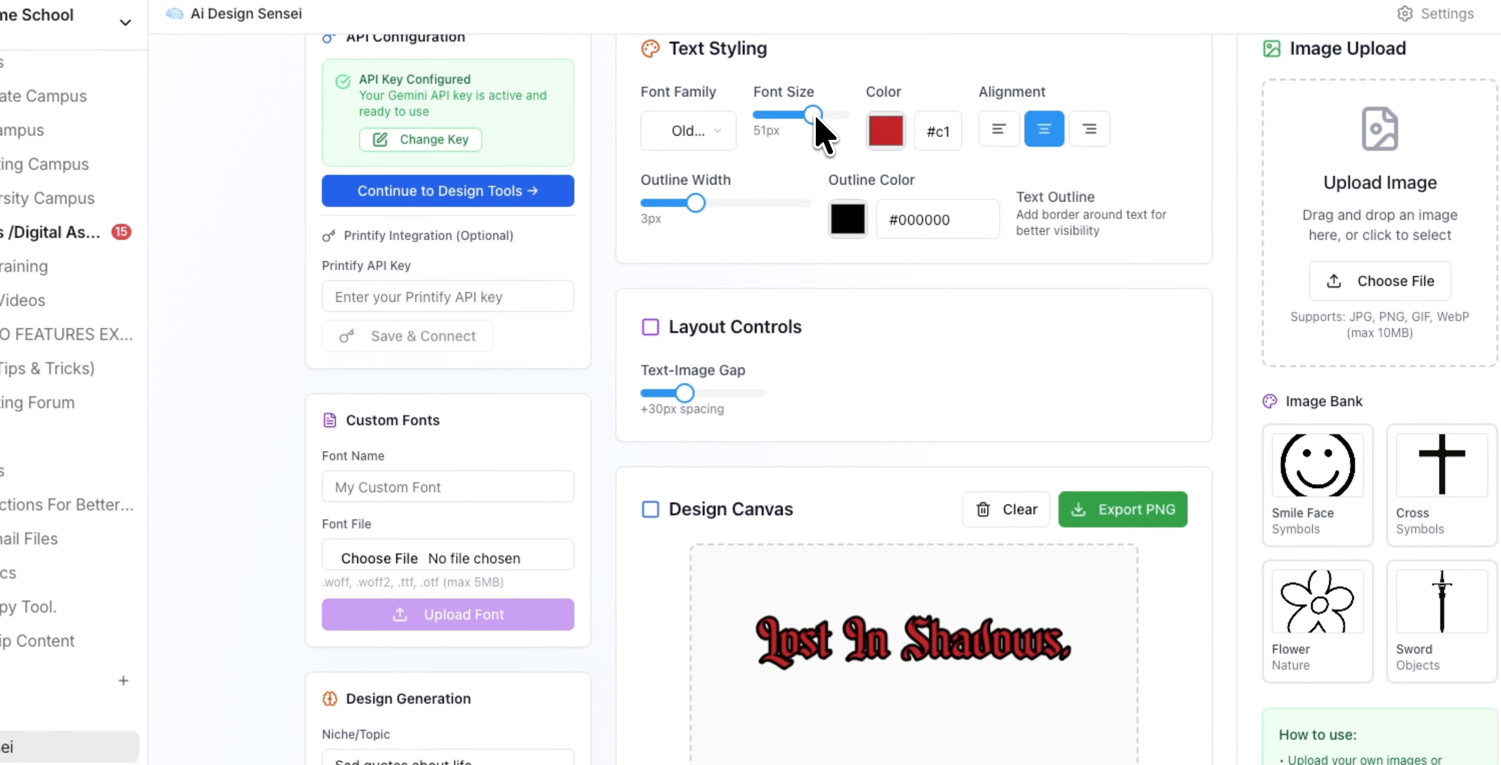
{"action": "left_click_drag", "start_coordinate": [817, 118], "coordinate": [816, 121]}
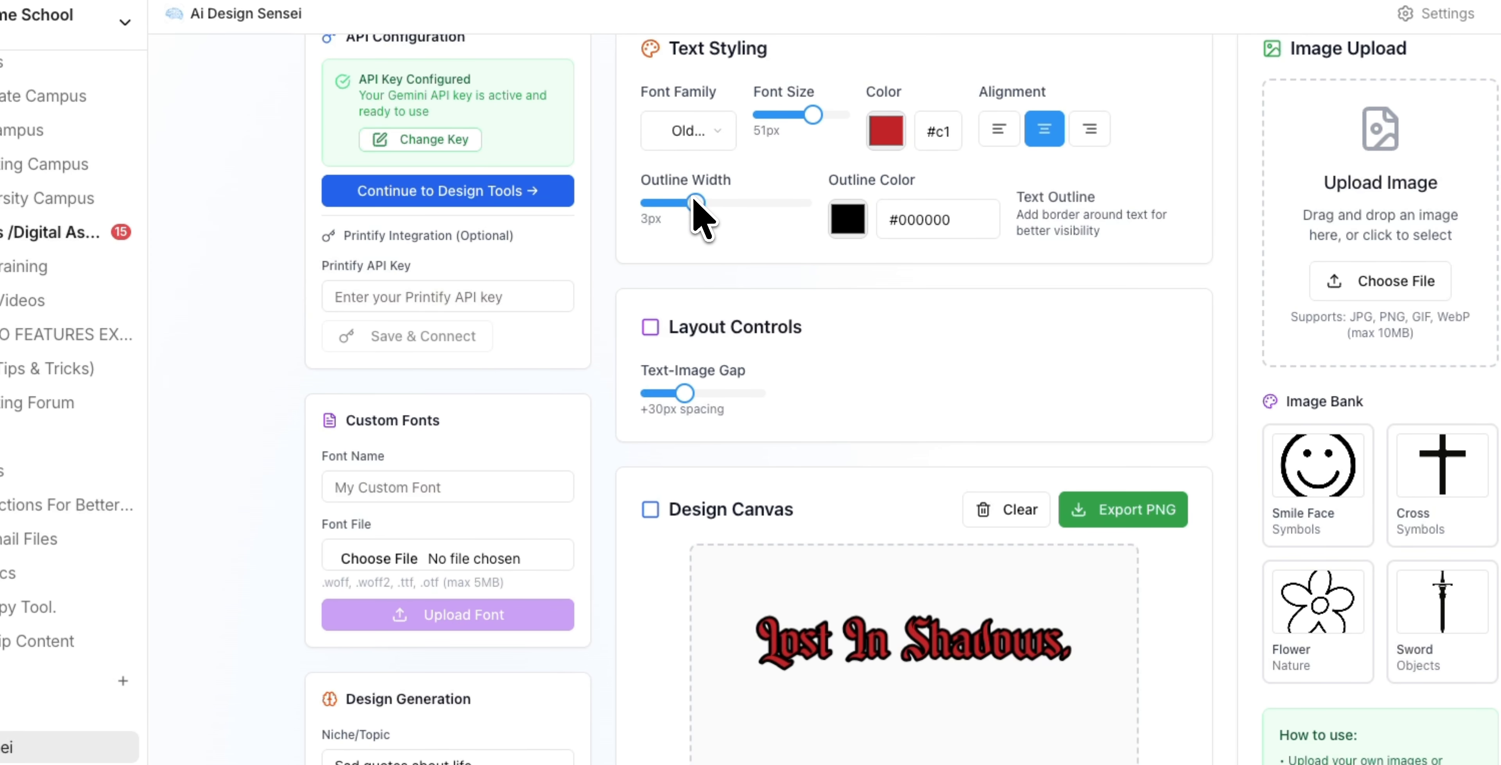
{"action": "left_click_drag", "start_coordinate": [699, 201], "coordinate": [708, 200]}
{"action": "scroll", "coordinate": [857, 699], "scroll_direction": "down", "scroll_amount": 6}
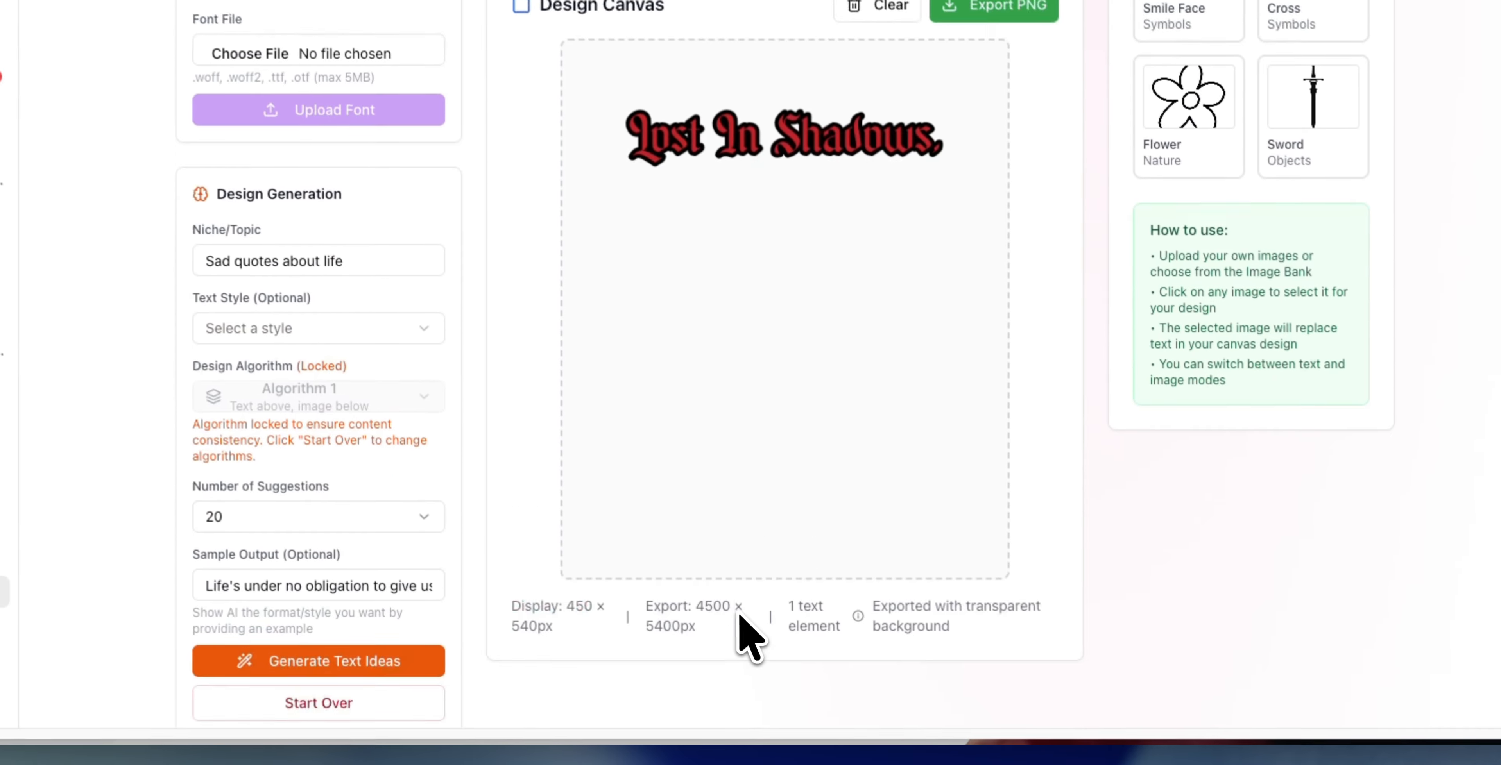
- Switch the text-only design to the generated quote "Silent Tears Fall."
{"action": "scroll", "coordinate": [927, 659], "scroll_direction": "down", "scroll_amount": 3}
{"action": "left_click", "coordinate": [1081, 675]}
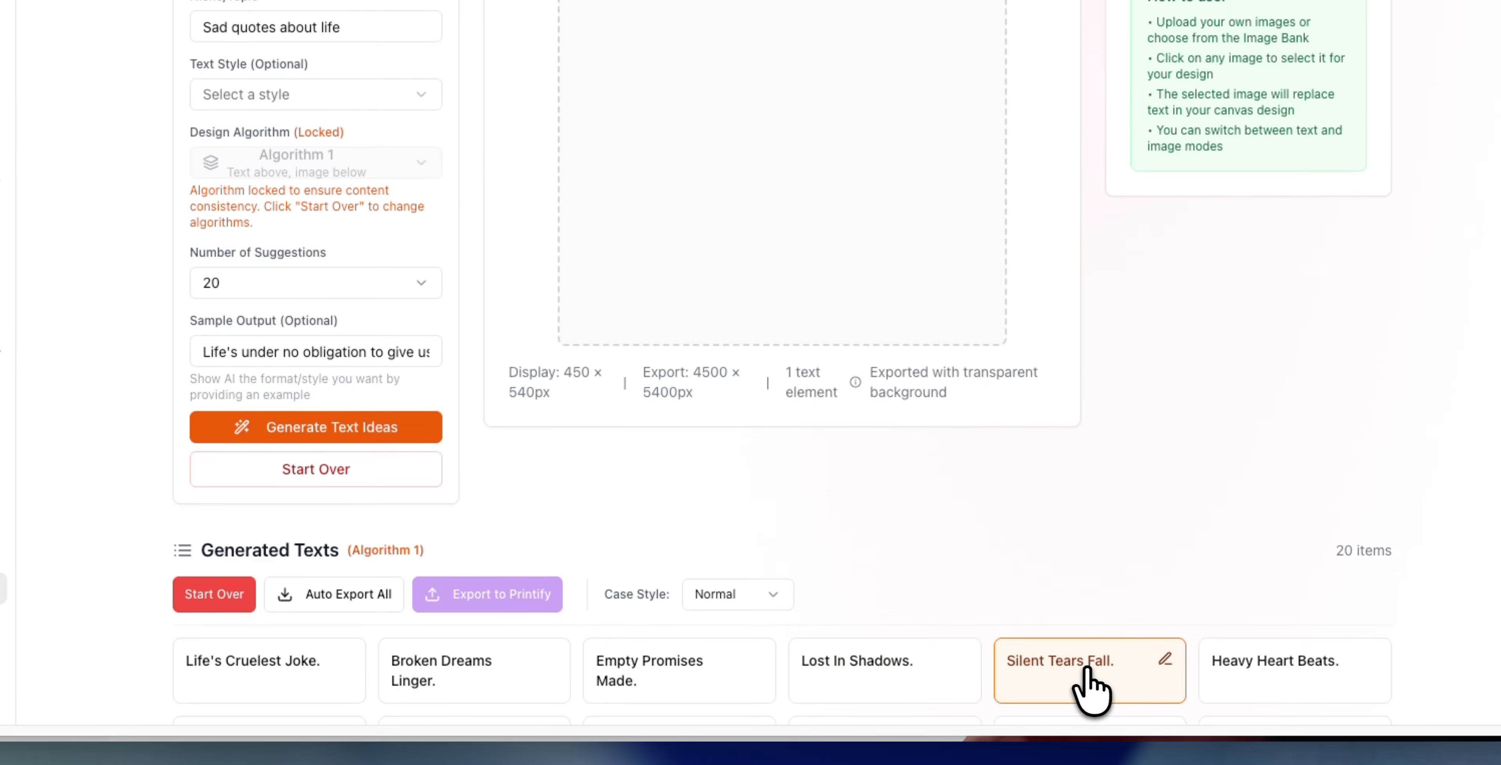
{"action": "scroll", "coordinate": [1084, 681], "scroll_direction": "down", "scroll_amount": 6}
{"action": "scroll", "coordinate": [1066, 596], "scroll_direction": "up", "scroll_amount": 10}
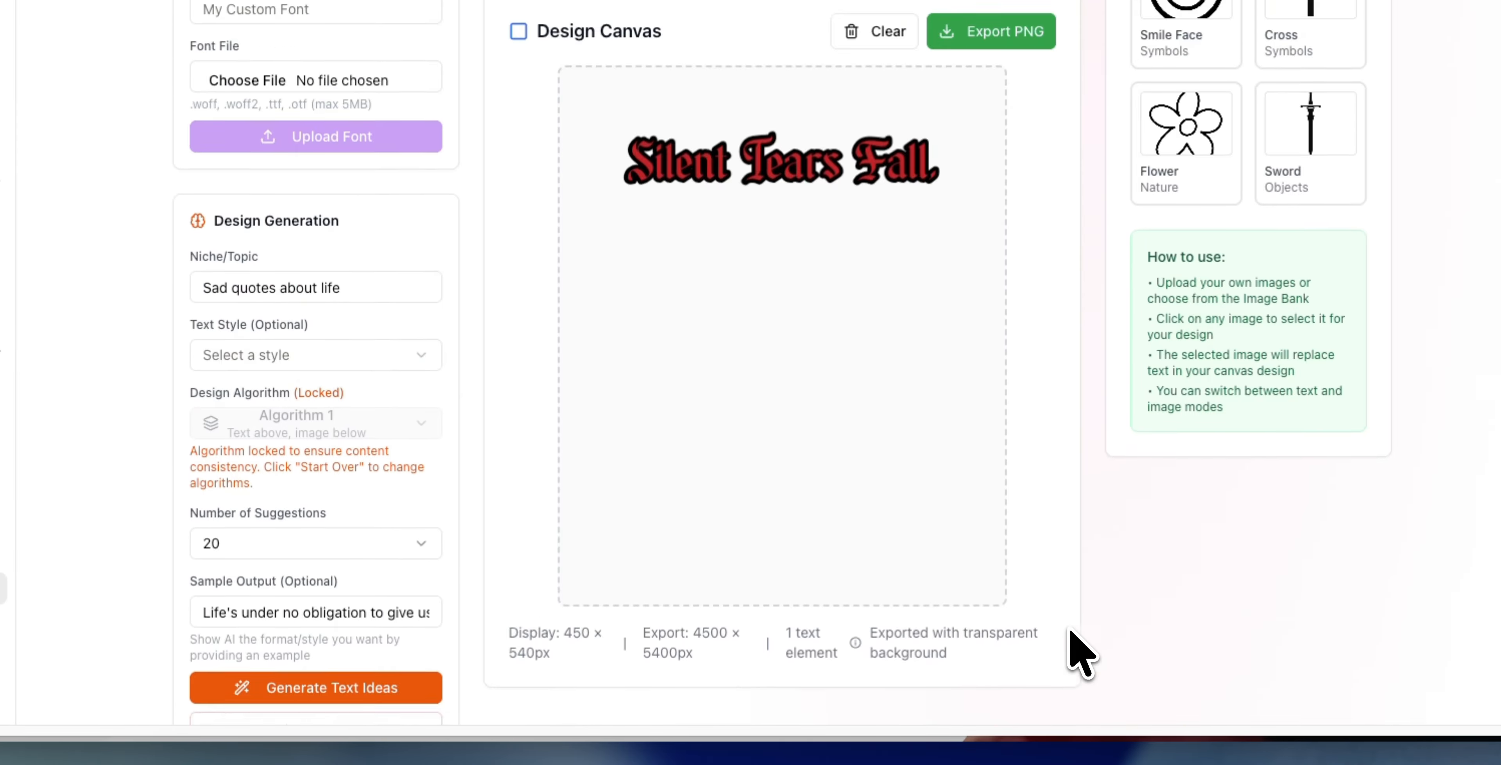
- Put the generated quote "Echoes Of Yesterday." on the design canvas
{"action": "scroll", "coordinate": [1078, 652], "scroll_direction": "down", "scroll_amount": 6}
{"action": "left_click", "coordinate": [1045, 694]}
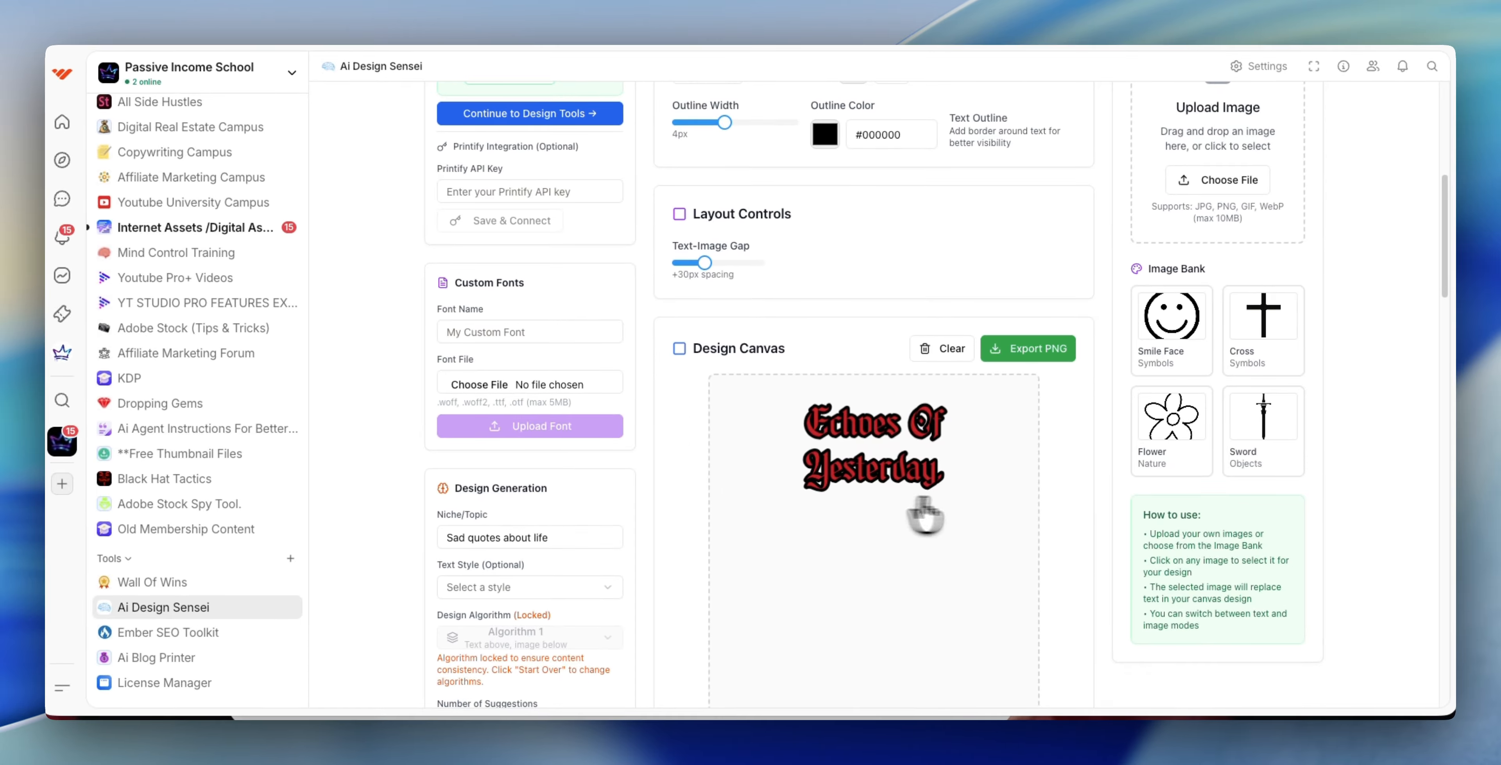
{"action": "scroll", "coordinate": [925, 515], "scroll_direction": "down", "scroll_amount": 5}
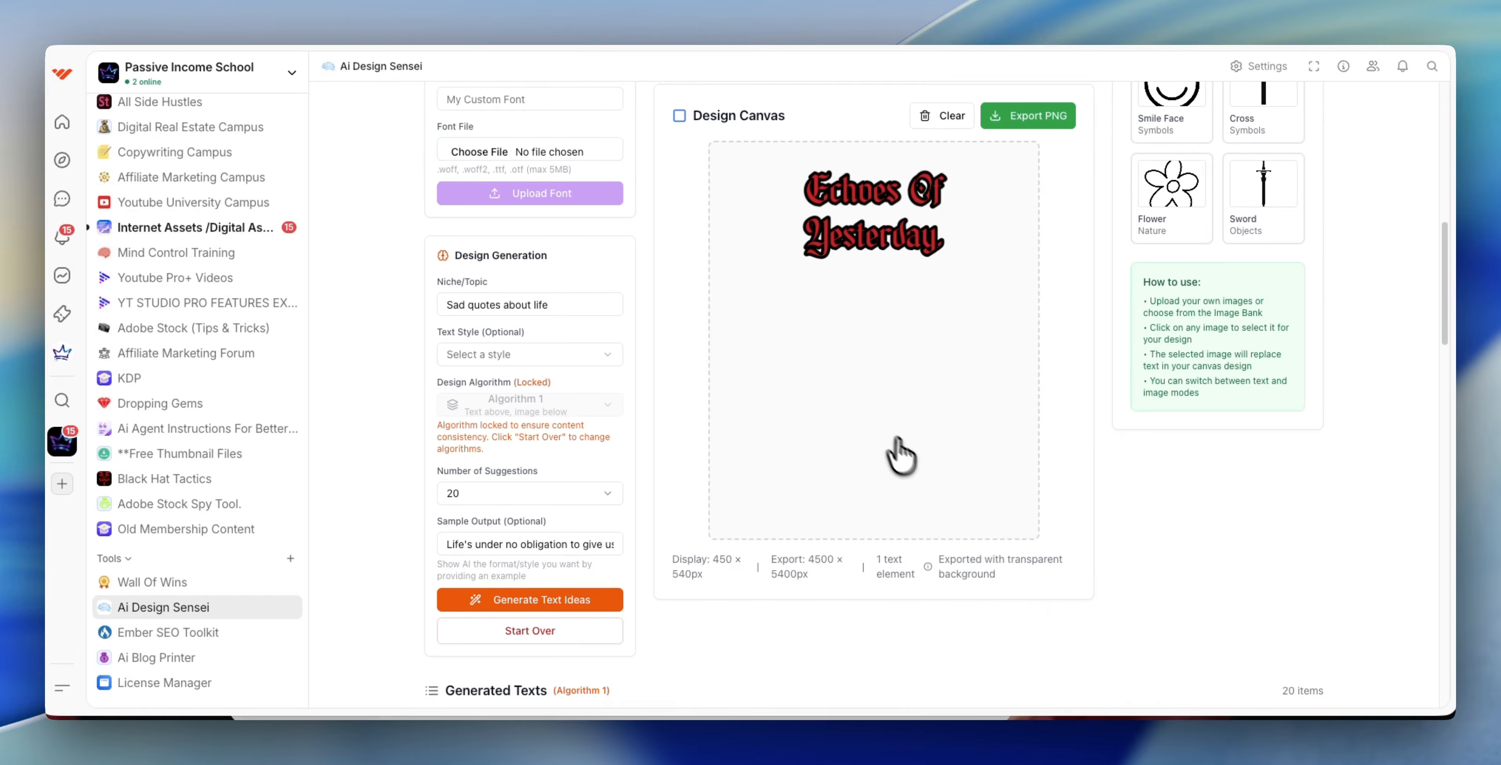
{"action": "scroll", "coordinate": [945, 485], "scroll_direction": "down", "scroll_amount": 1}
{"action": "scroll", "coordinate": [858, 329], "scroll_direction": "up", "scroll_amount": 5}
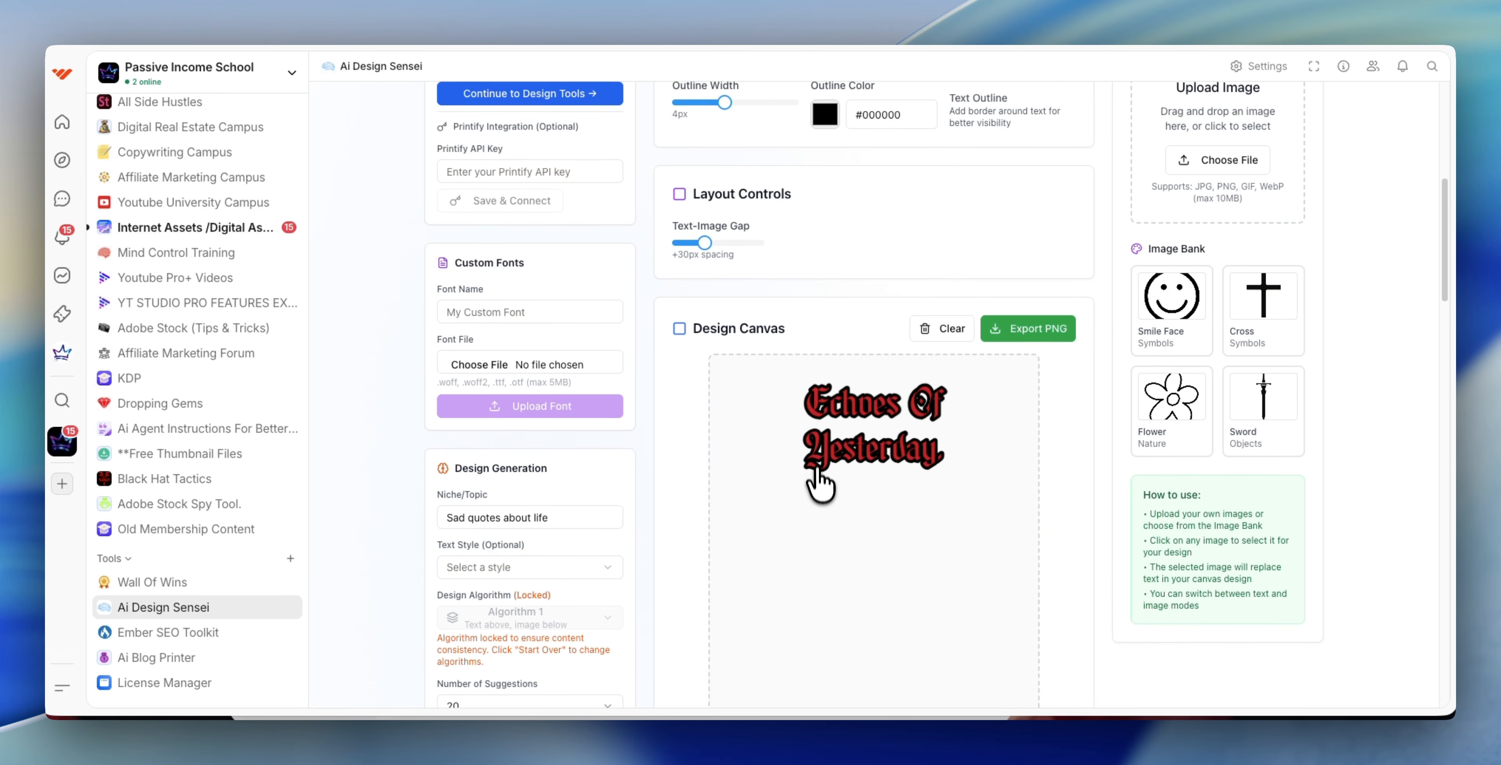
- Review the list of generated texts and the rows of the Design Data Preview table
{"action": "scroll", "coordinate": [814, 485], "scroll_direction": "down", "scroll_amount": 15}
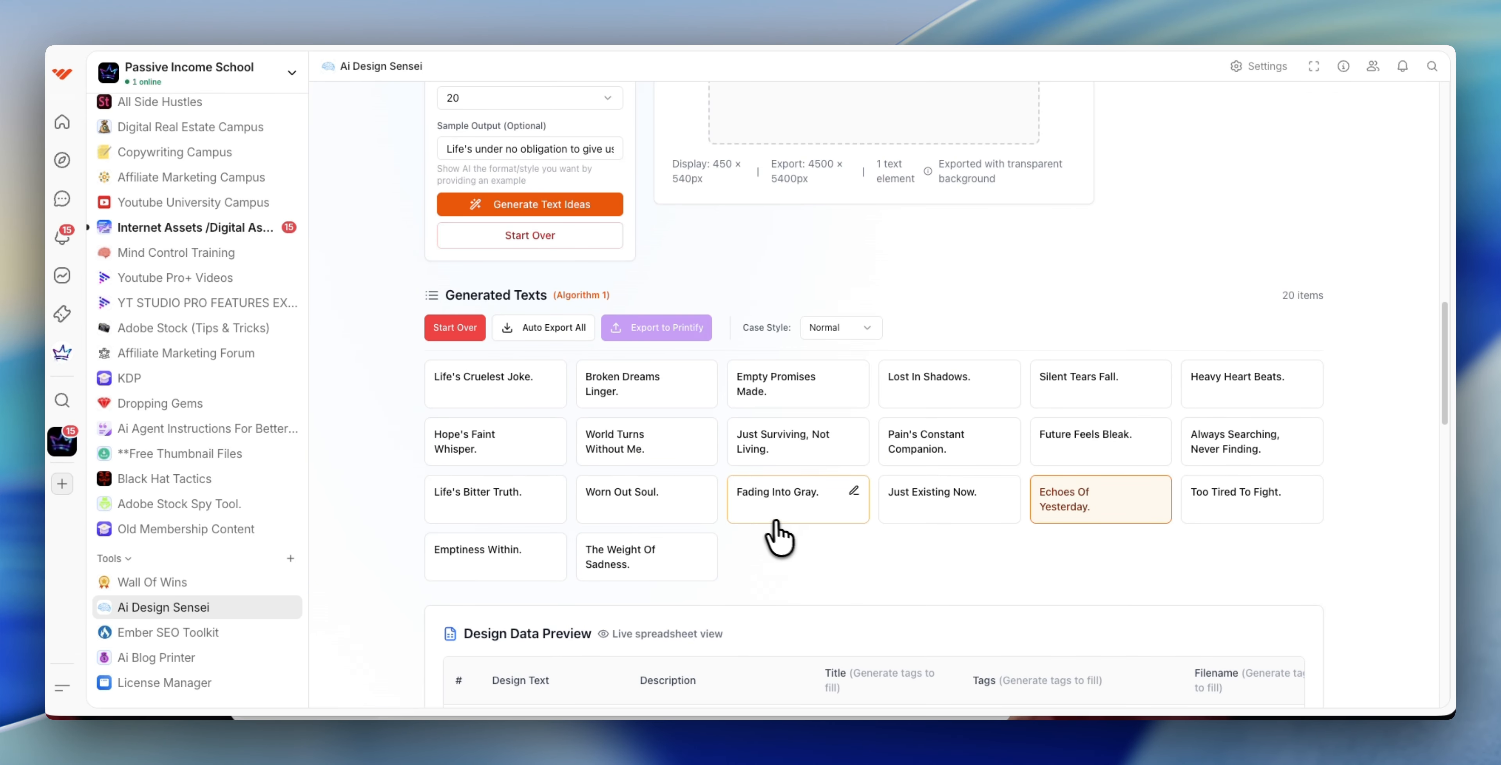
{"action": "scroll", "coordinate": [769, 533], "scroll_direction": "down", "scroll_amount": 10}
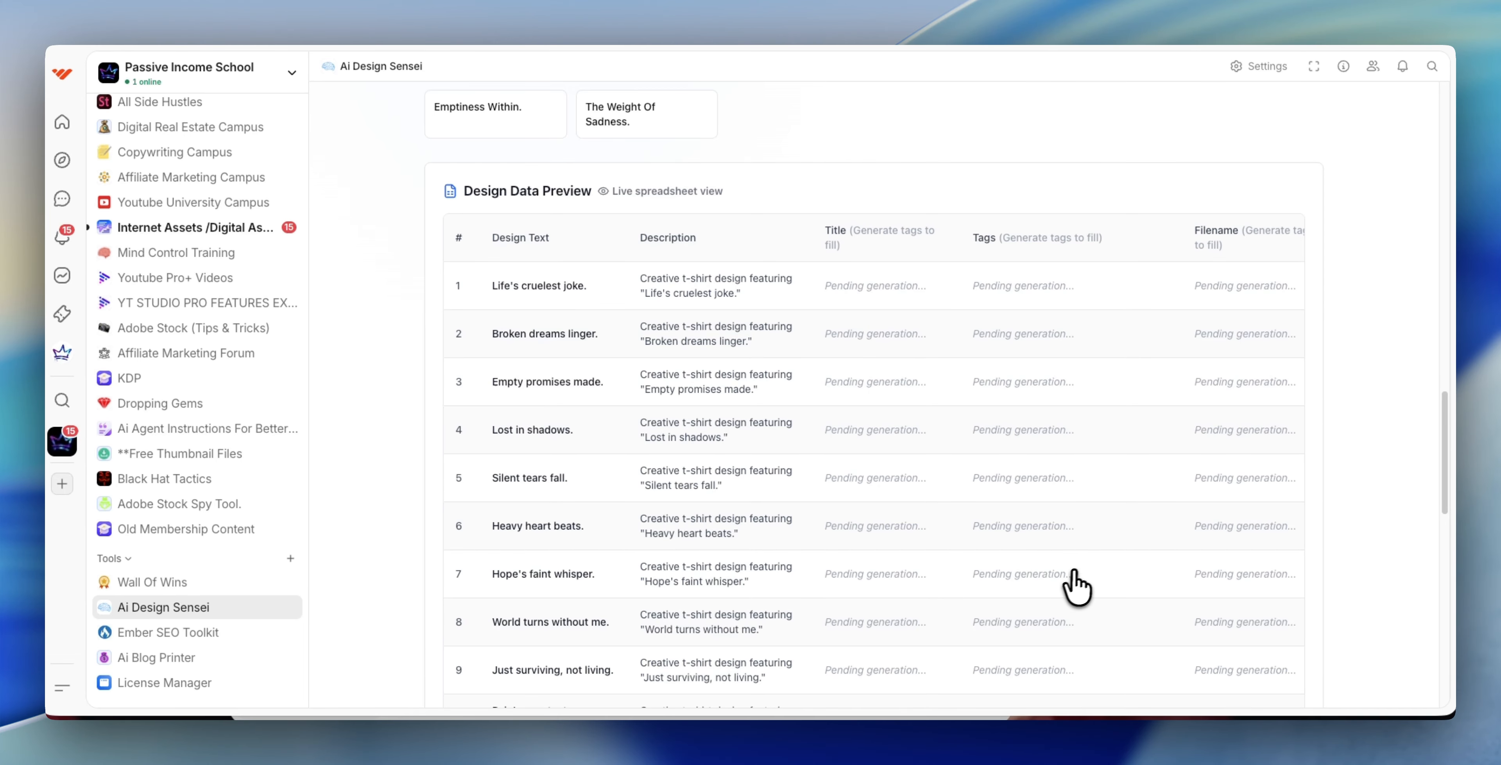
{"action": "scroll", "coordinate": [1049, 573], "scroll_direction": "down", "scroll_amount": 1}
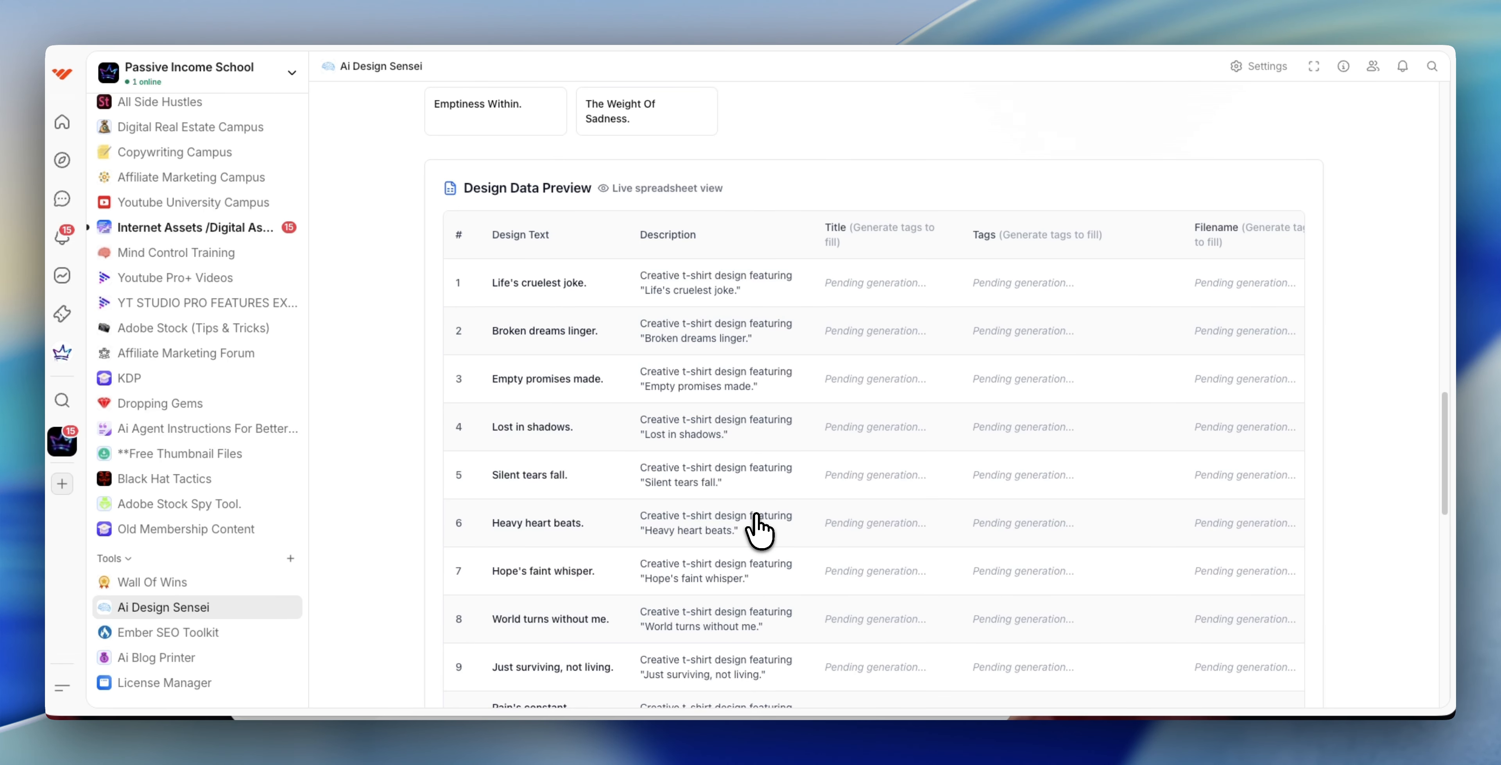
{"action": "scroll", "coordinate": [757, 524], "scroll_direction": "up", "scroll_amount": 15}
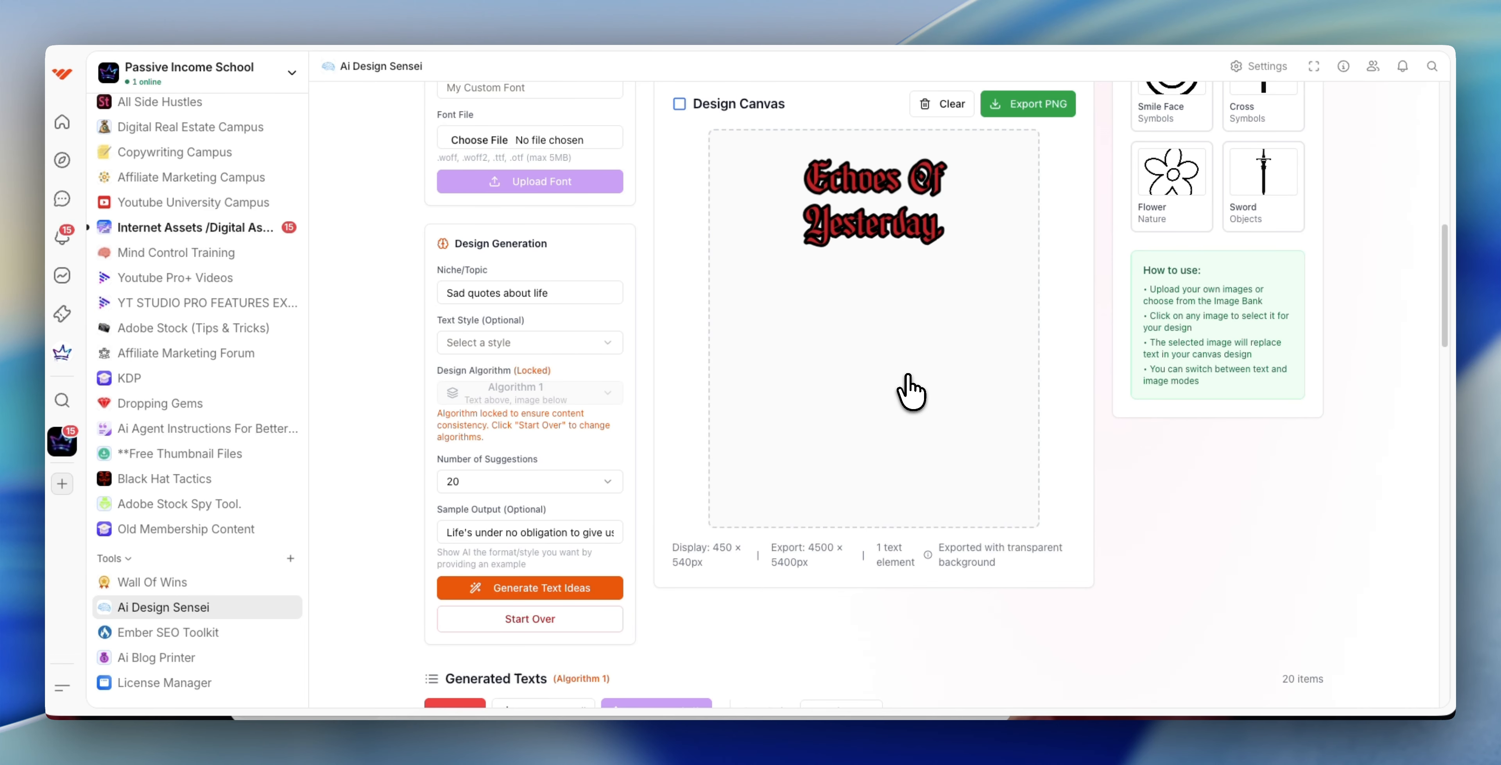
- In the tag generation settings, set the number of tags to 5 per design and the diversity to High (creative)
{"action": "scroll", "coordinate": [843, 470], "scroll_direction": "down", "scroll_amount": 7}
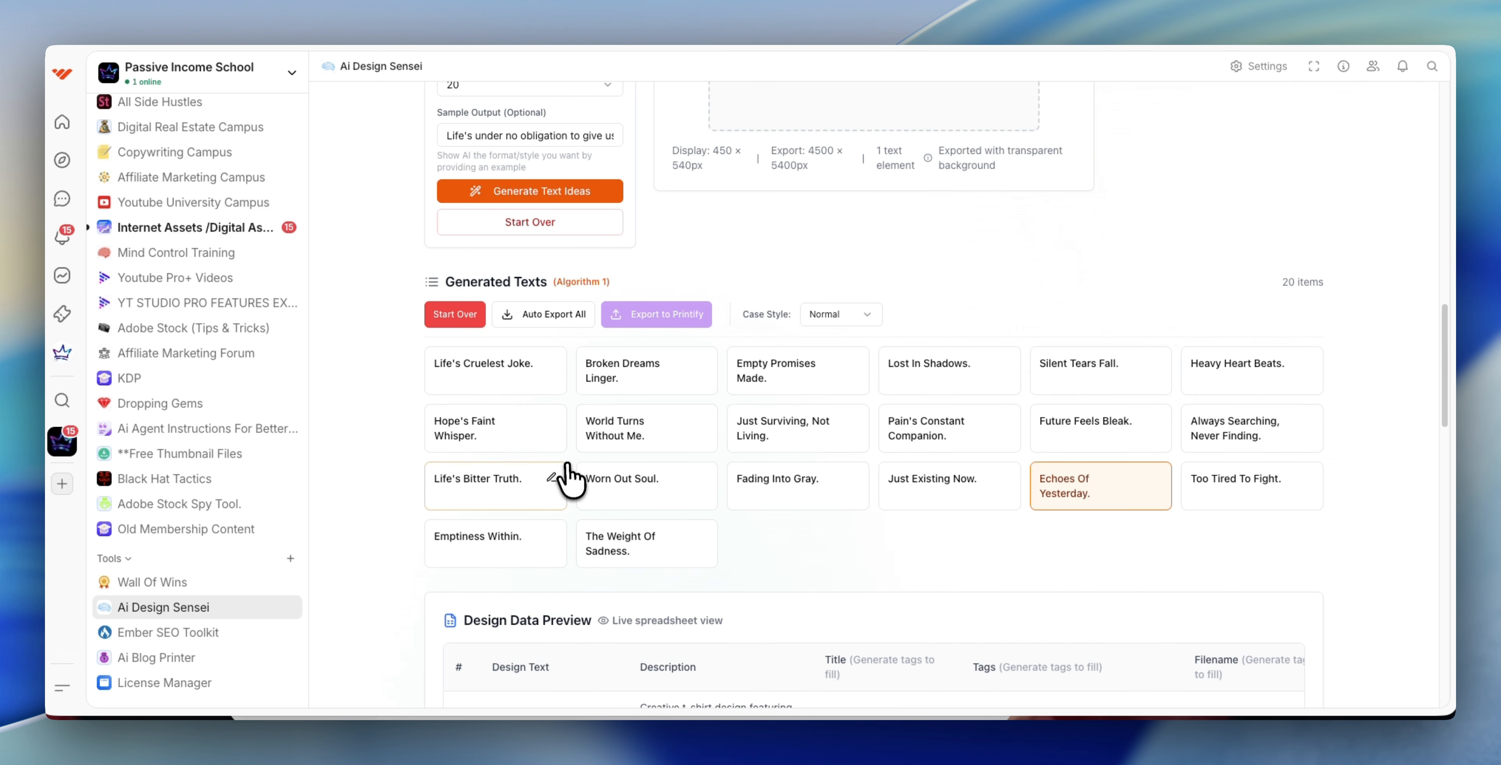
{"action": "scroll", "coordinate": [568, 477], "scroll_direction": "down", "scroll_amount": 20}
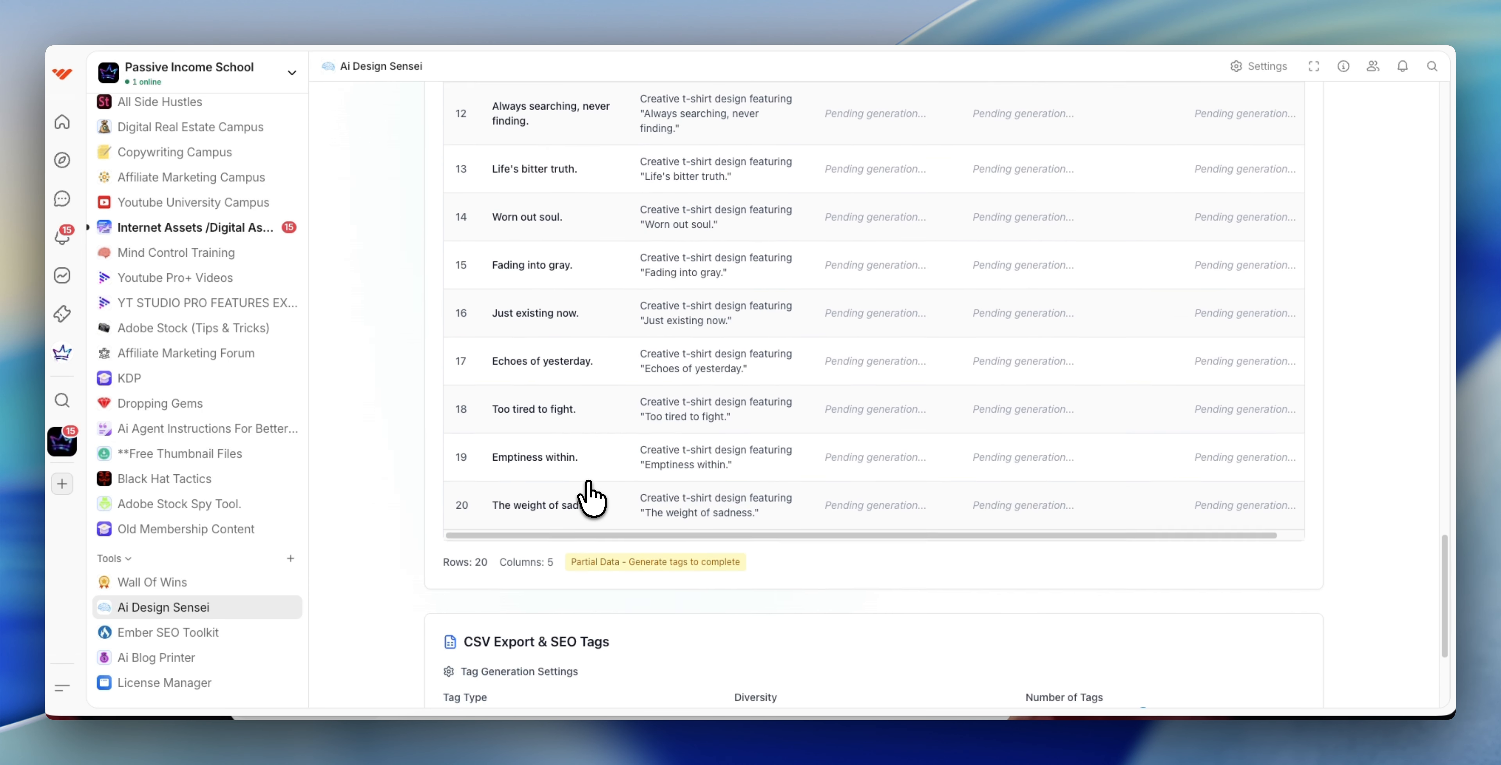
{"action": "scroll", "coordinate": [589, 496], "scroll_direction": "down", "scroll_amount": 4}
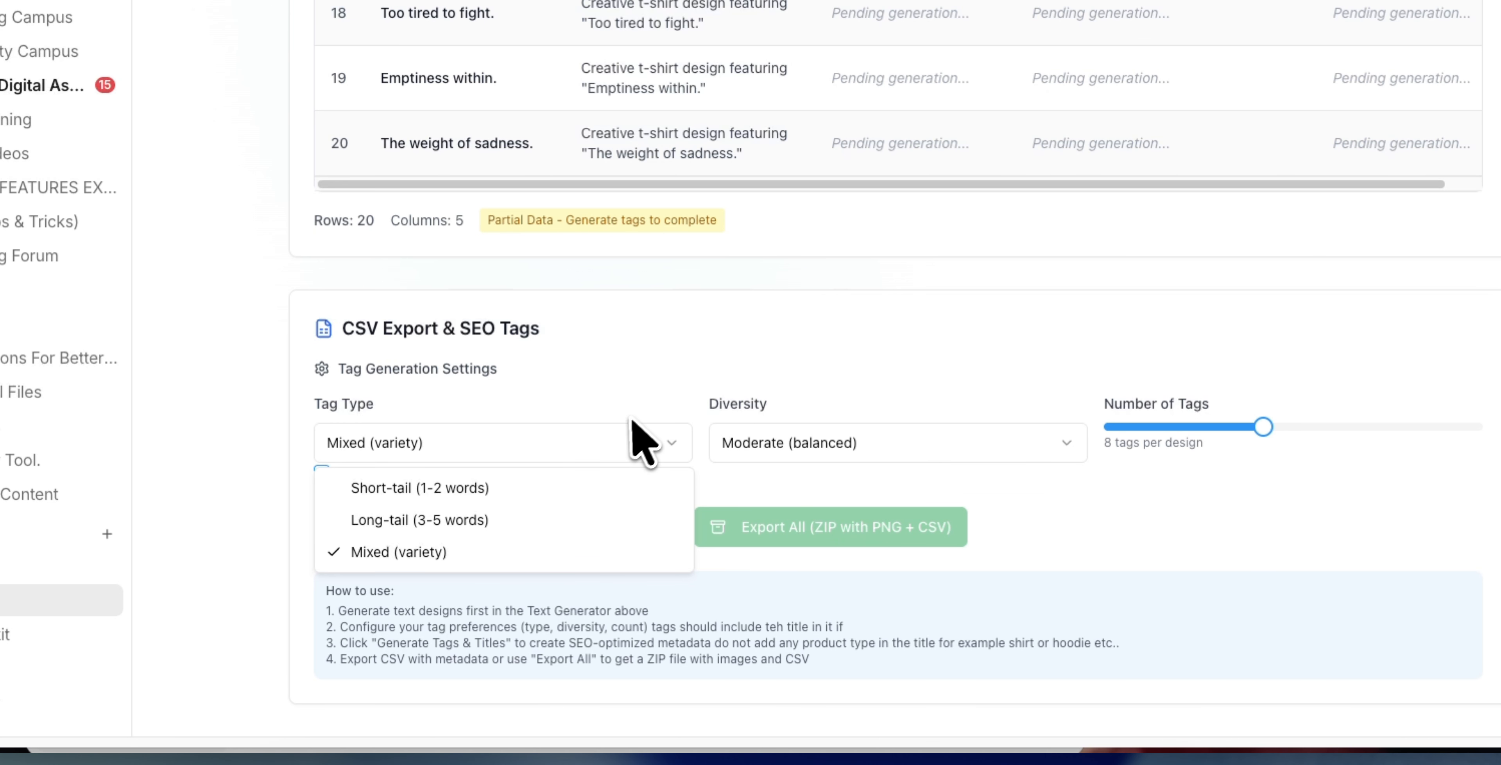
{"action": "left_click", "coordinate": [1040, 380]}
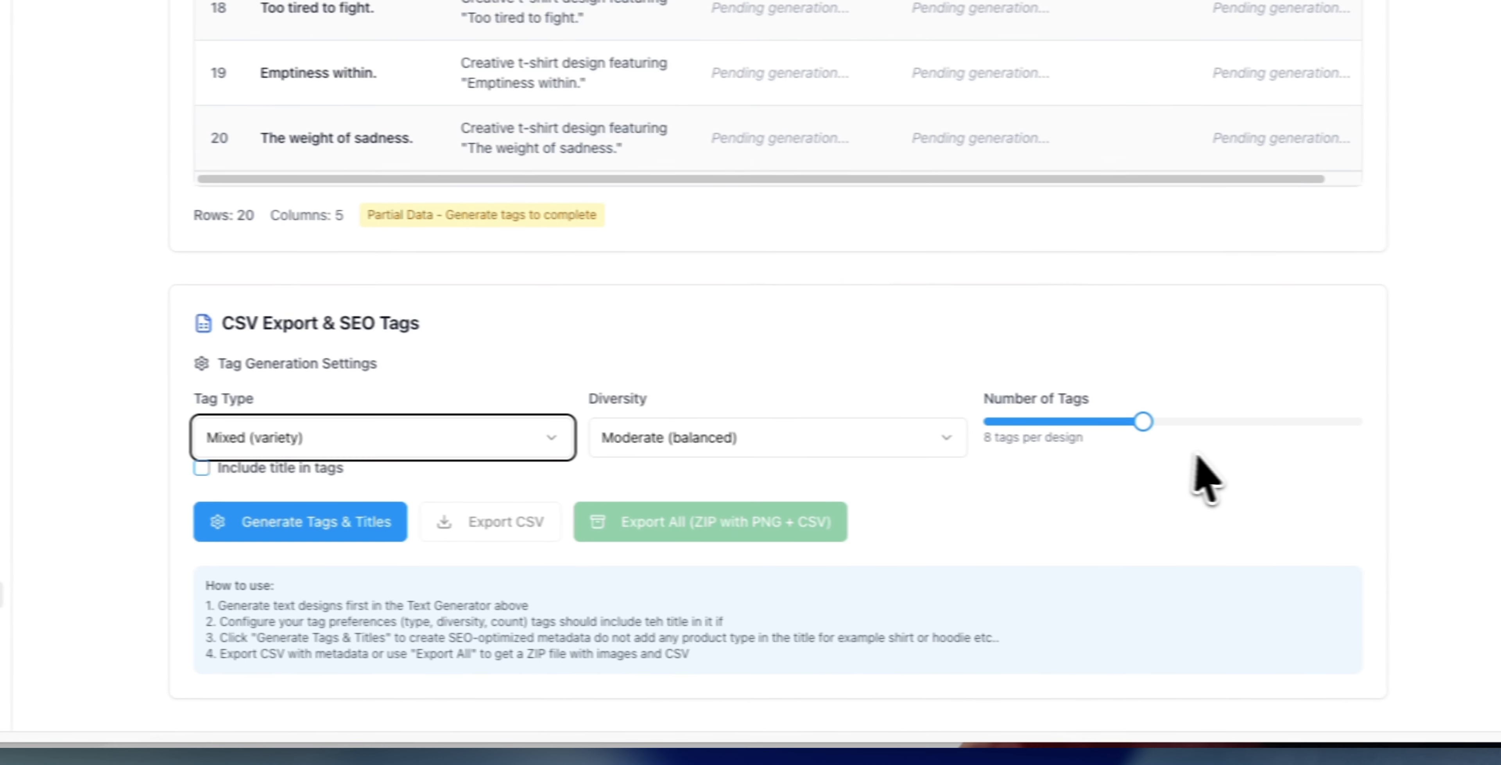
{"action": "left_click_drag", "start_coordinate": [1121, 422], "coordinate": [1093, 422]}
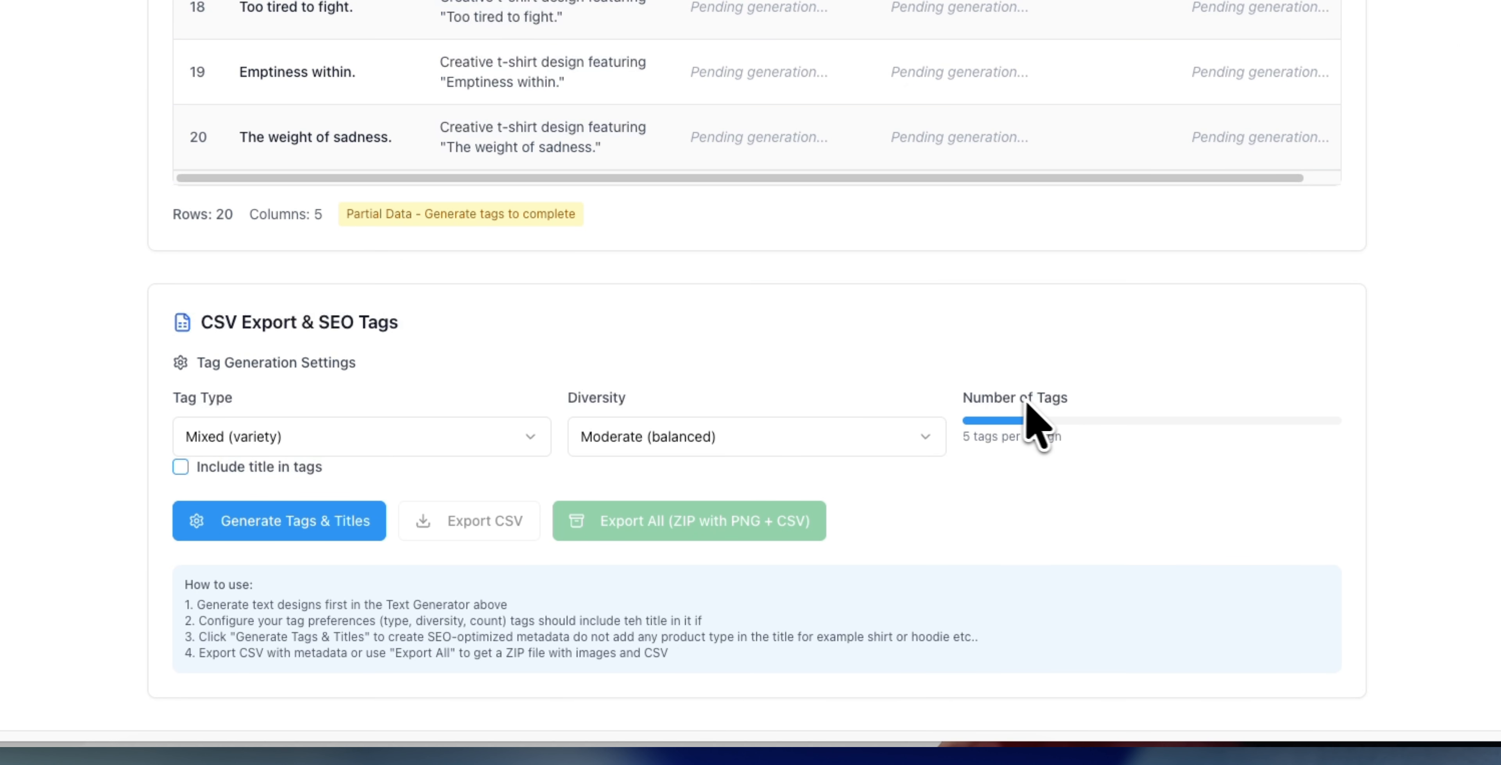
{"action": "left_click", "coordinate": [716, 431]}
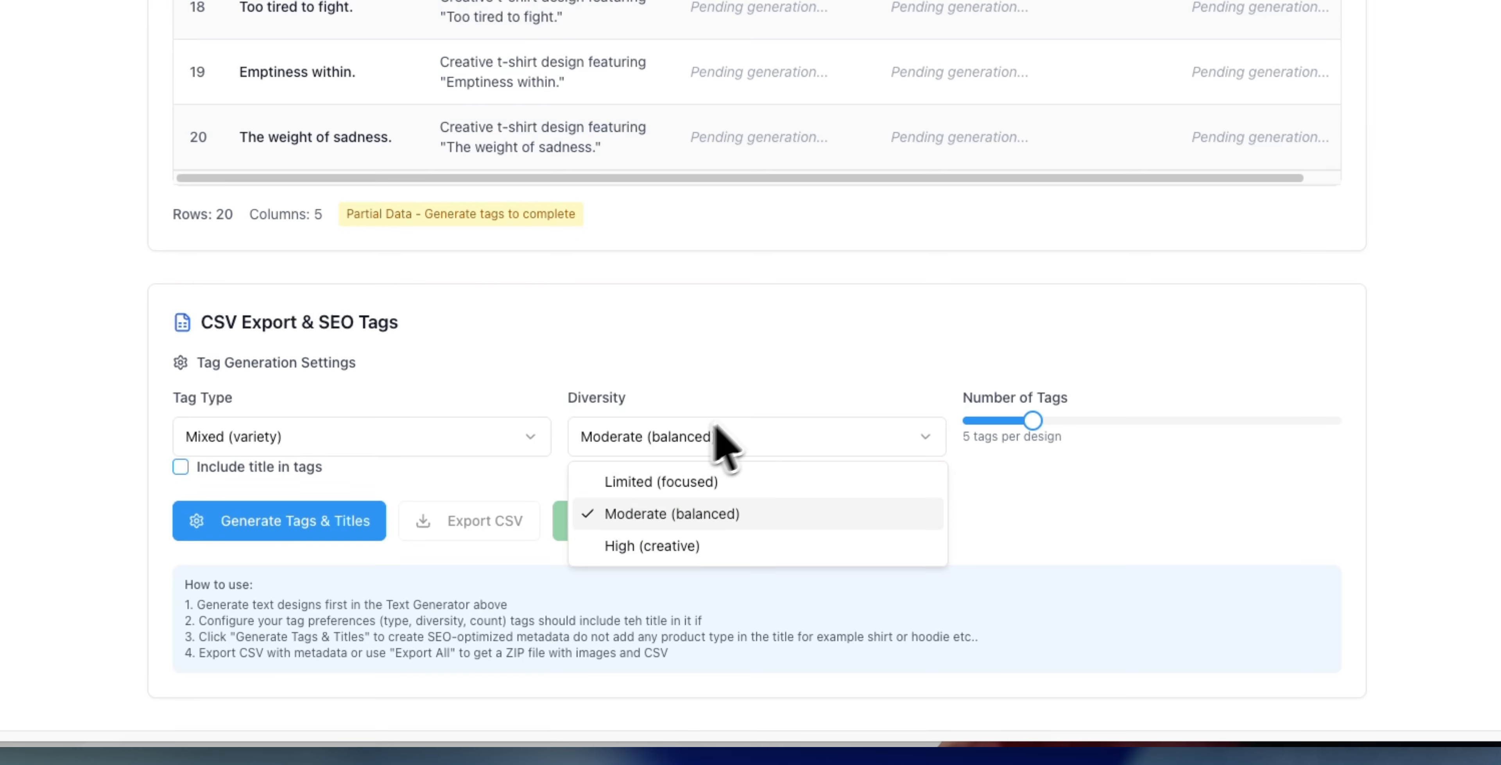
{"action": "left_click", "coordinate": [676, 547]}
- Set the tag type to Long-tail (3-5 words), include the title in the tags, and generate tags and titles for the designs
{"action": "left_click", "coordinate": [568, 434]}
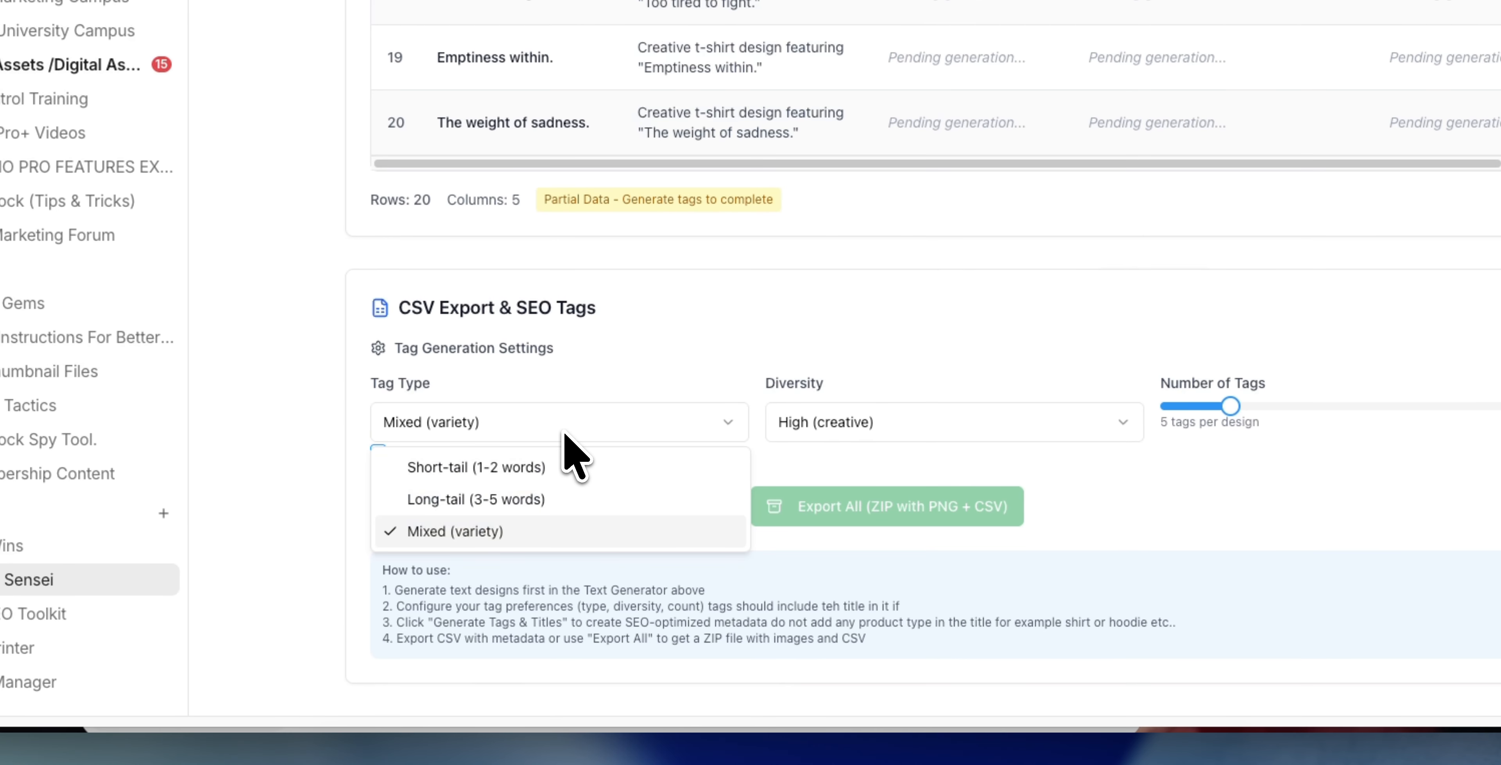
{"action": "left_click", "coordinate": [443, 500]}
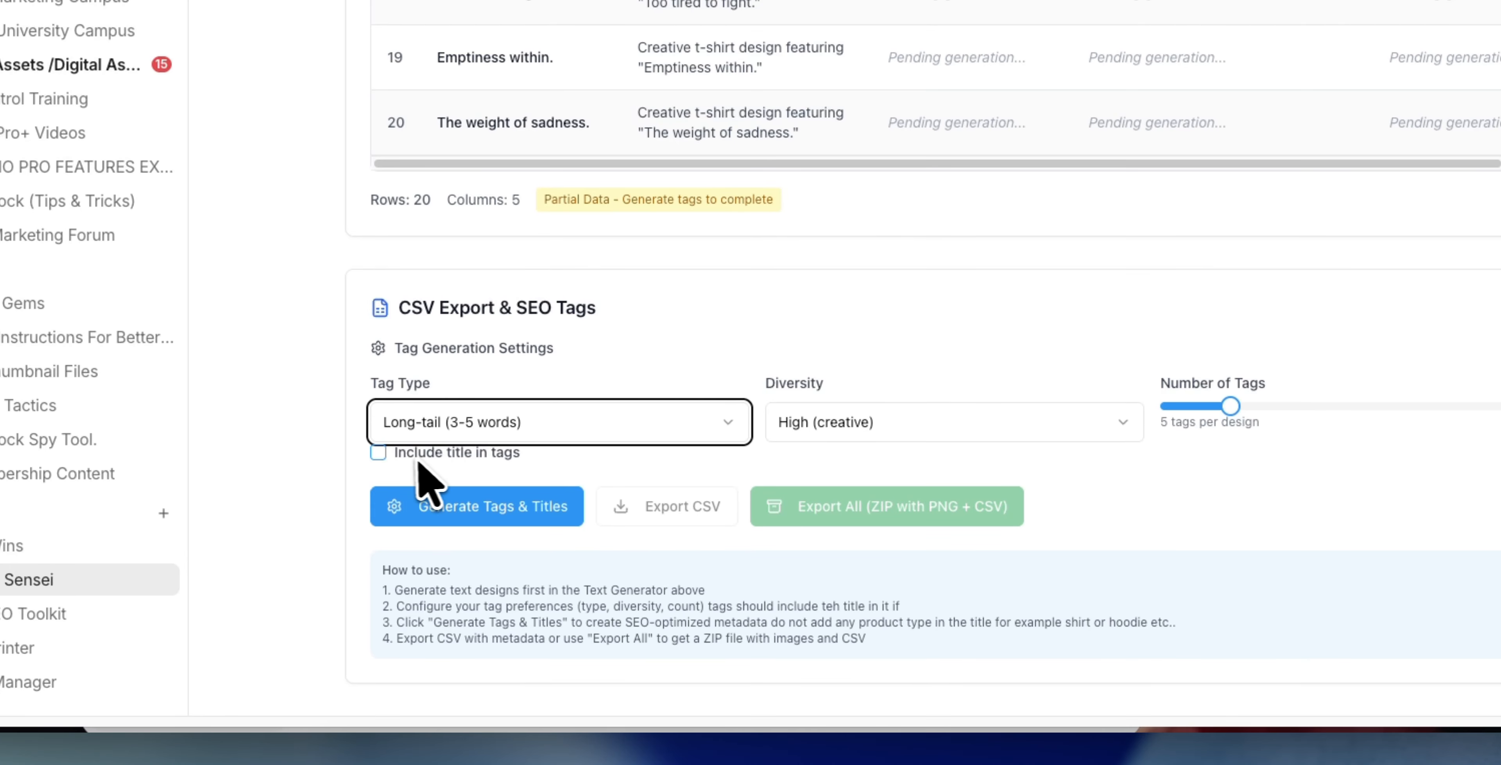
{"action": "left_click", "coordinate": [371, 463]}
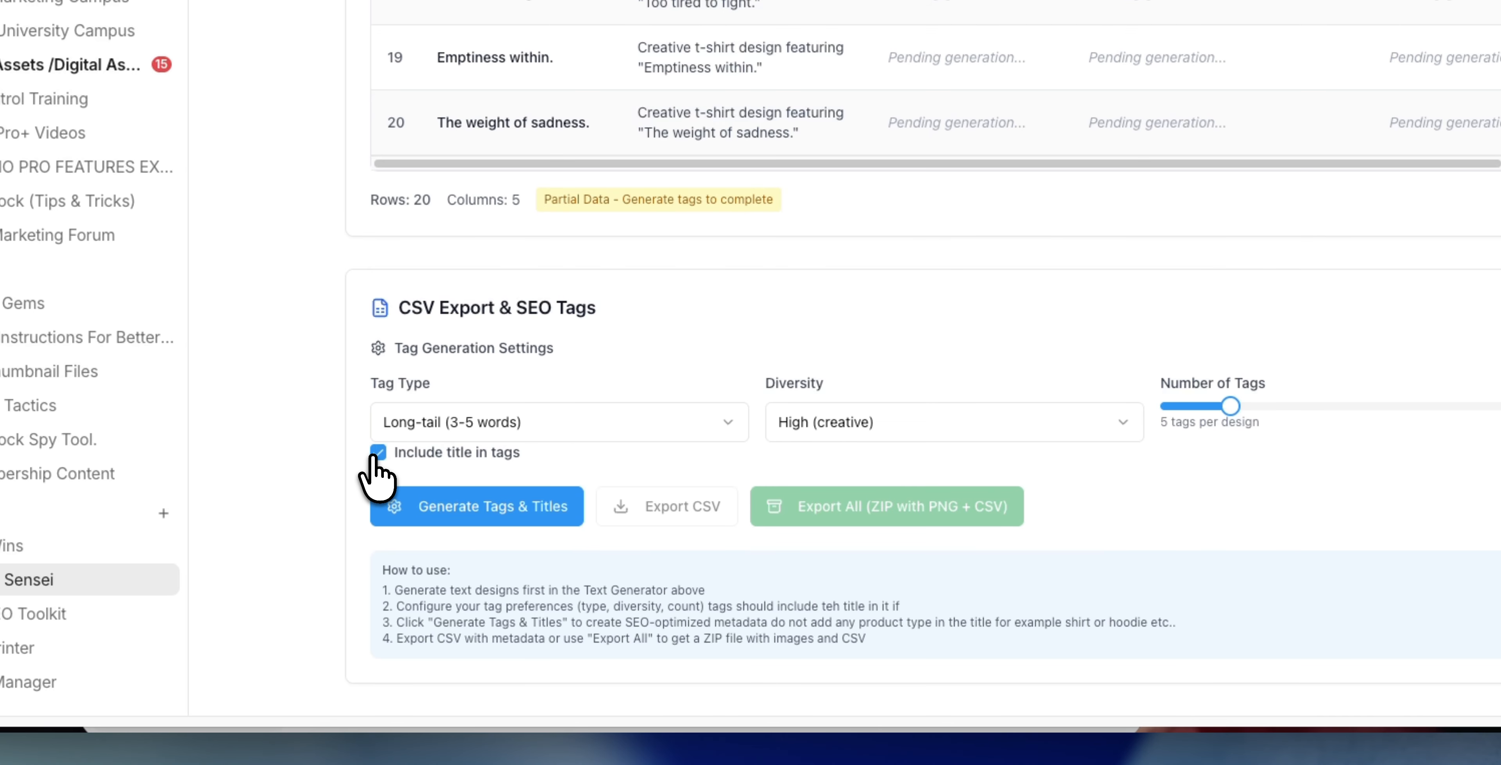
{"action": "left_click", "coordinate": [429, 507]}
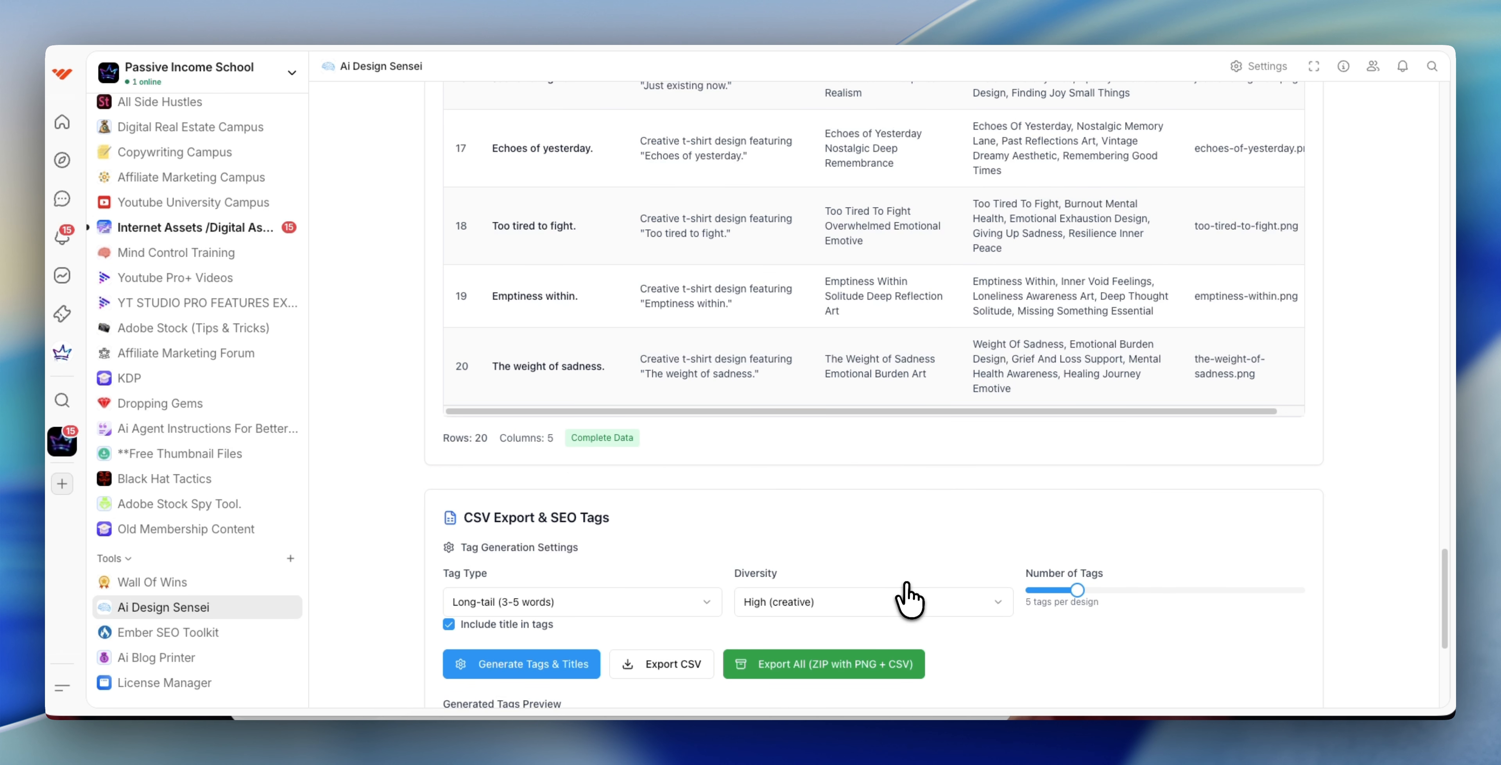
- Export all designs as a ZIP with PNG and CSV, saving it as tshirt-designs-complete-export in Downloads
{"action": "scroll", "coordinate": [767, 560], "scroll_direction": "up", "scroll_amount": 10}
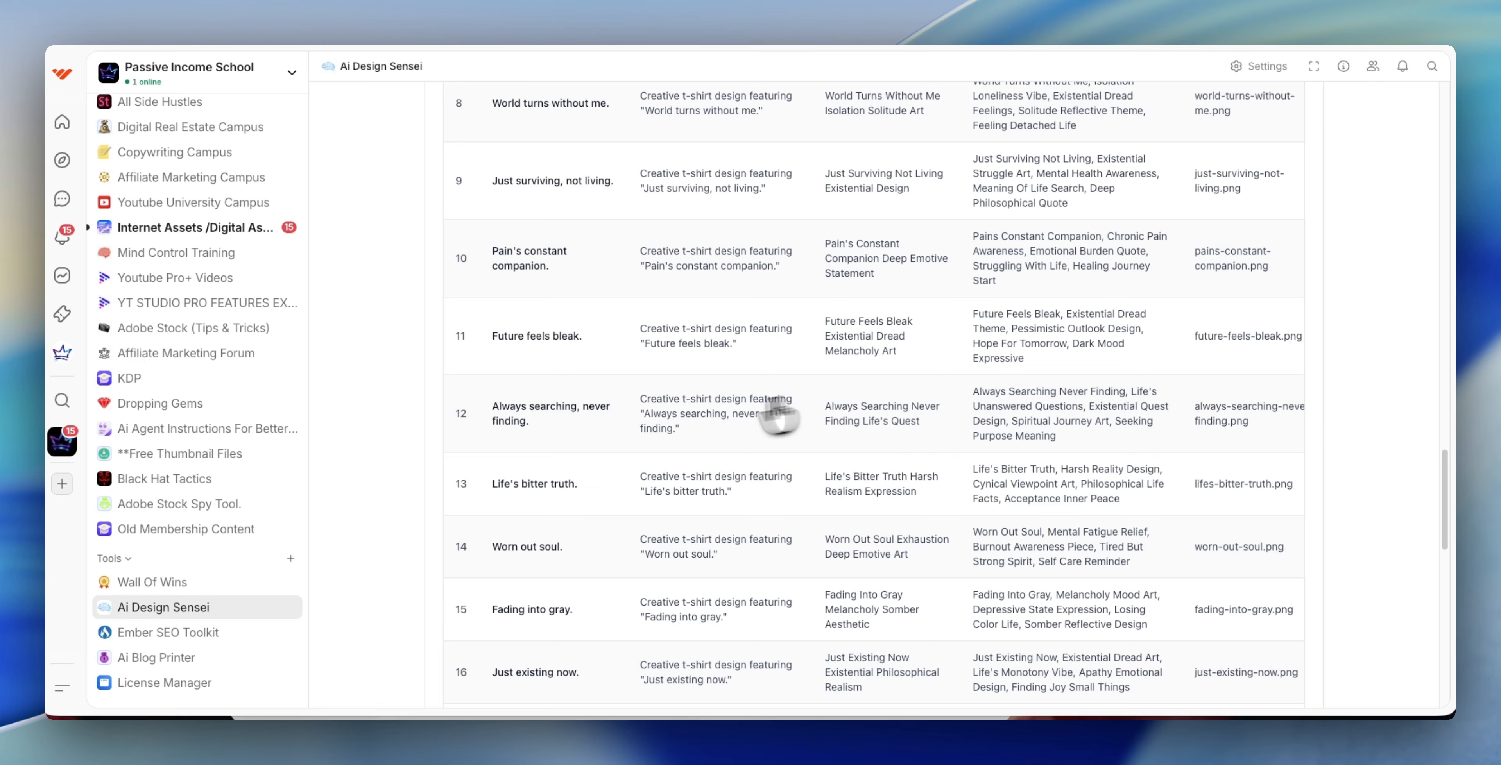
{"action": "scroll", "coordinate": [779, 414], "scroll_direction": "up", "scroll_amount": 15}
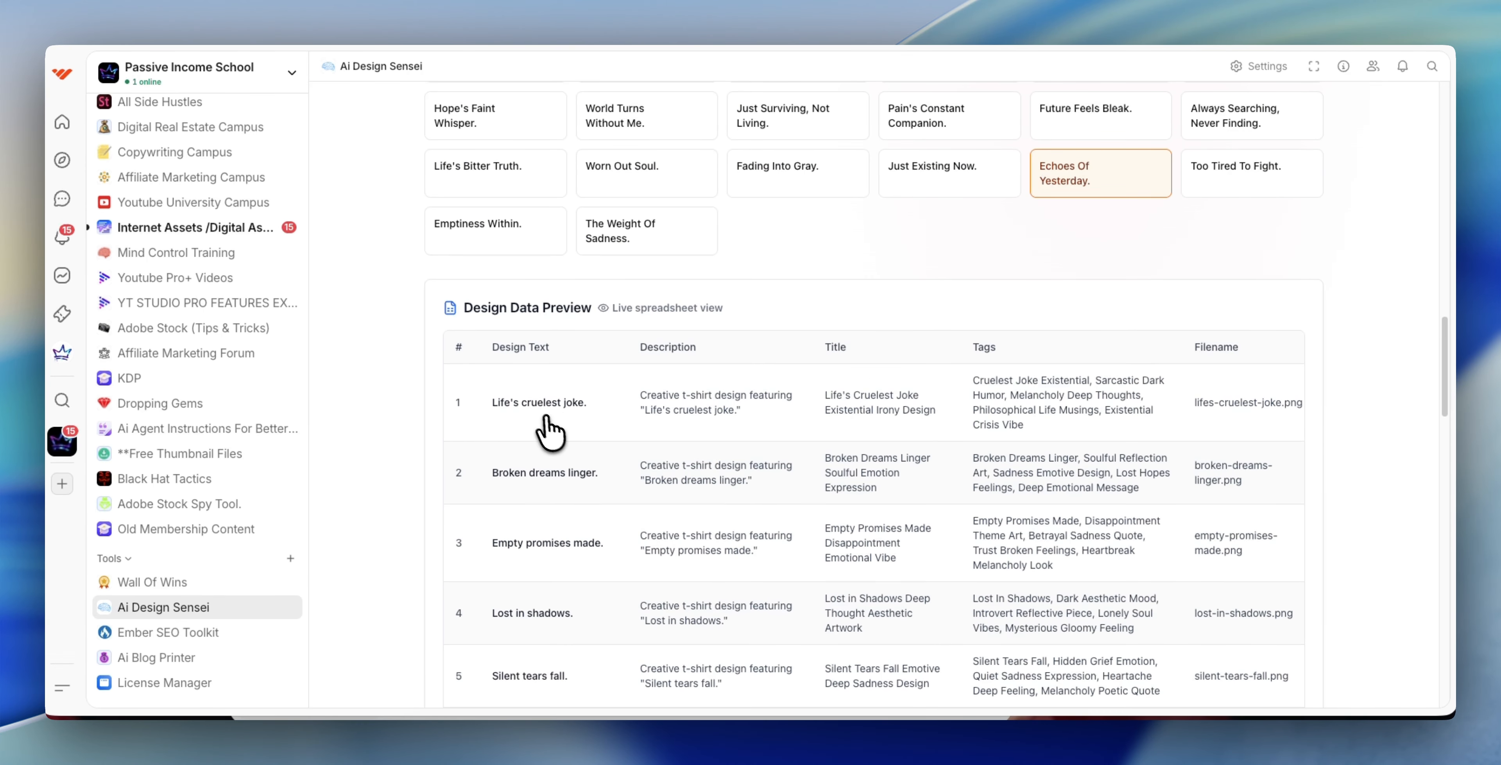
{"action": "scroll", "coordinate": [1021, 484], "scroll_direction": "down", "scroll_amount": 20}
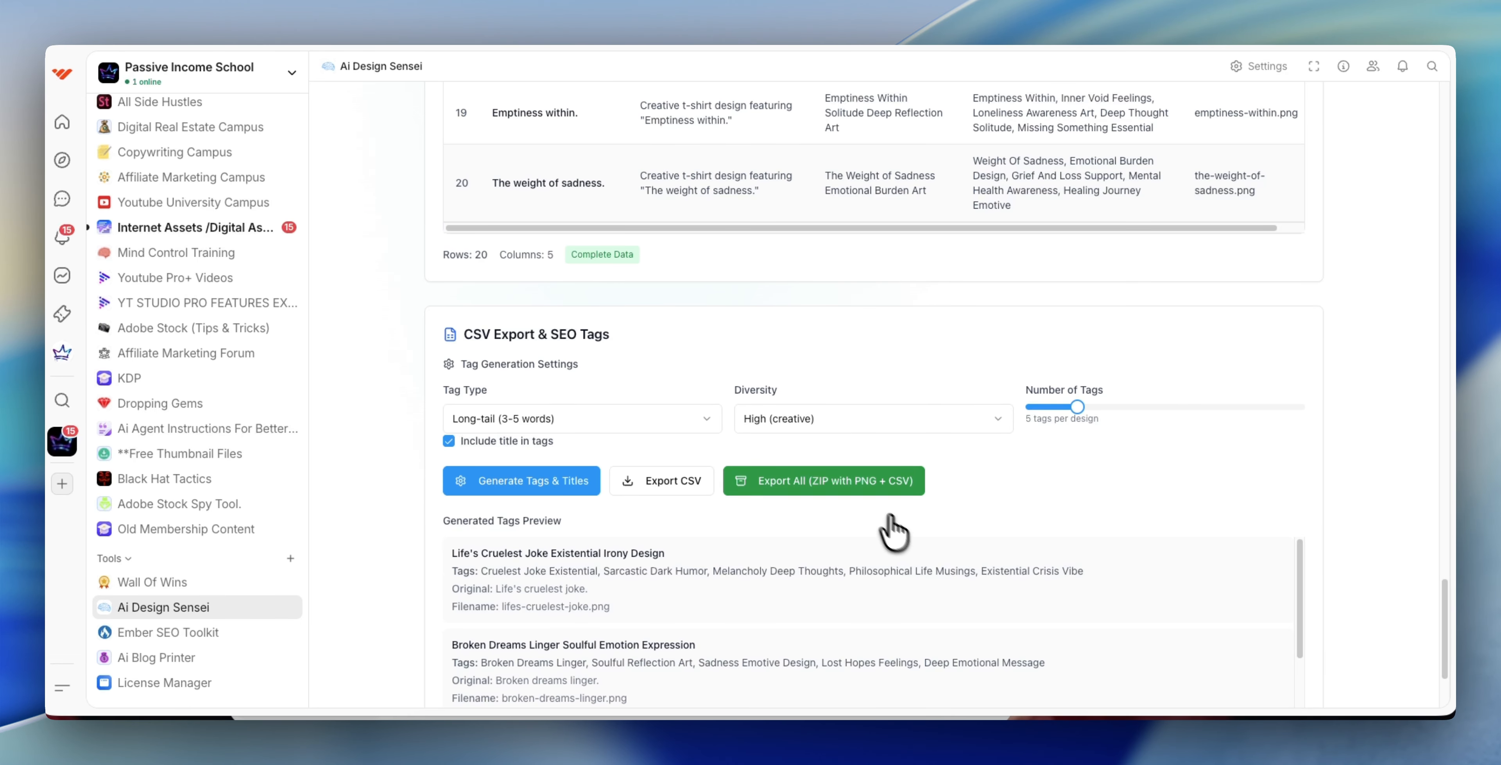
{"action": "left_click", "coordinate": [775, 482]}
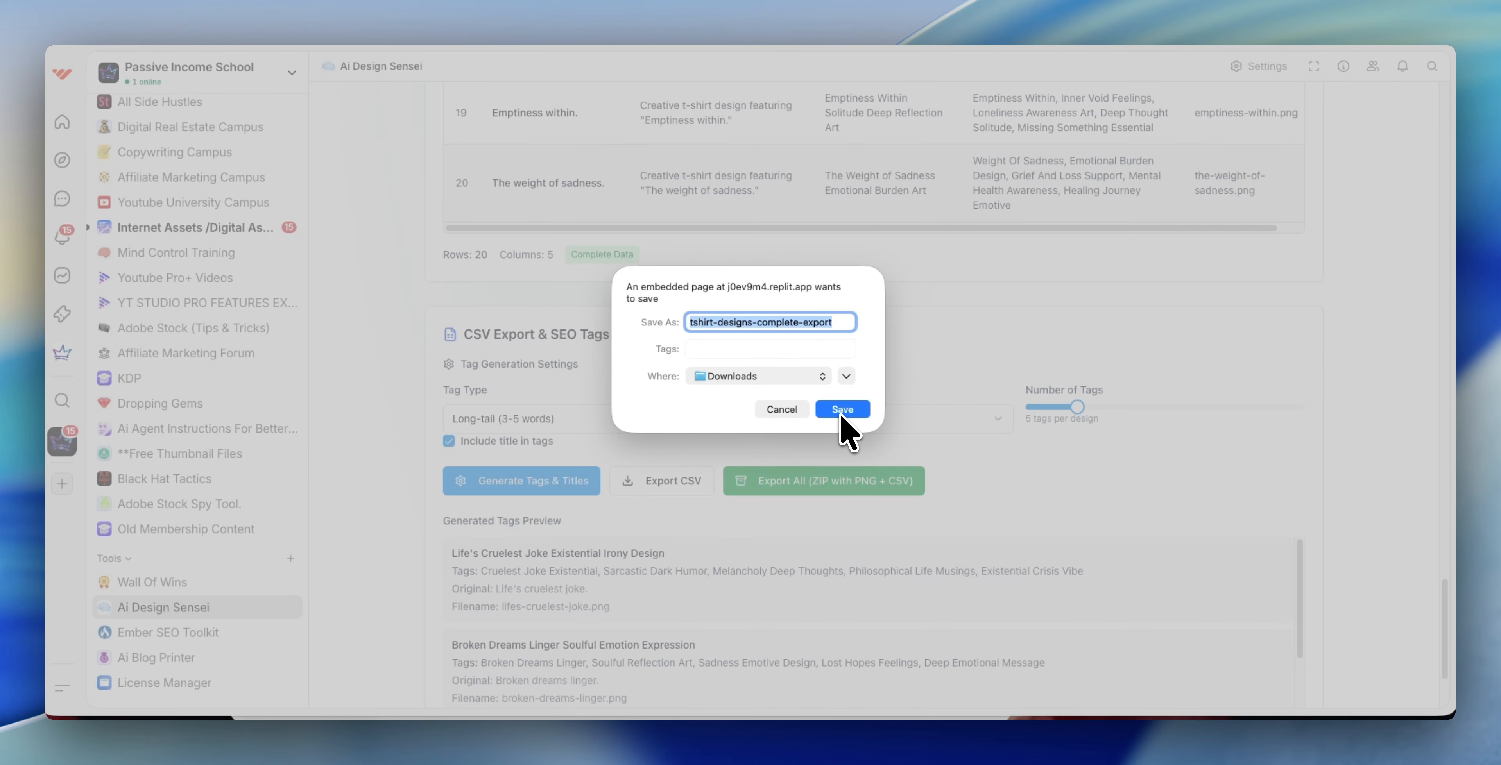
{"action": "left_click", "coordinate": [843, 410]}
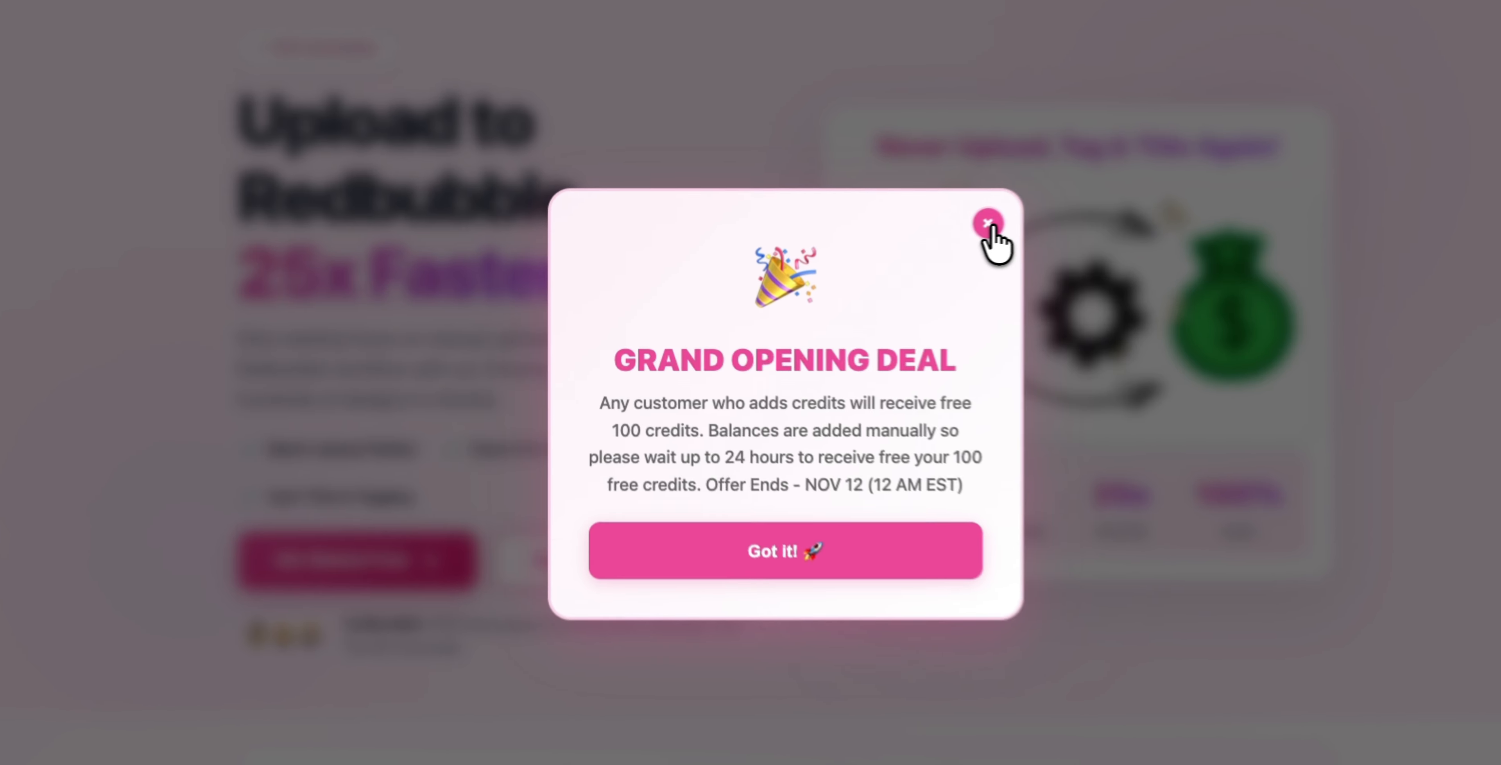
- Switch to the POD Automation site, dismiss the Grand Opening Deal popup and go to the dashboard's Upload Your Designs section
{"action": "left_click", "coordinate": [987, 224]}
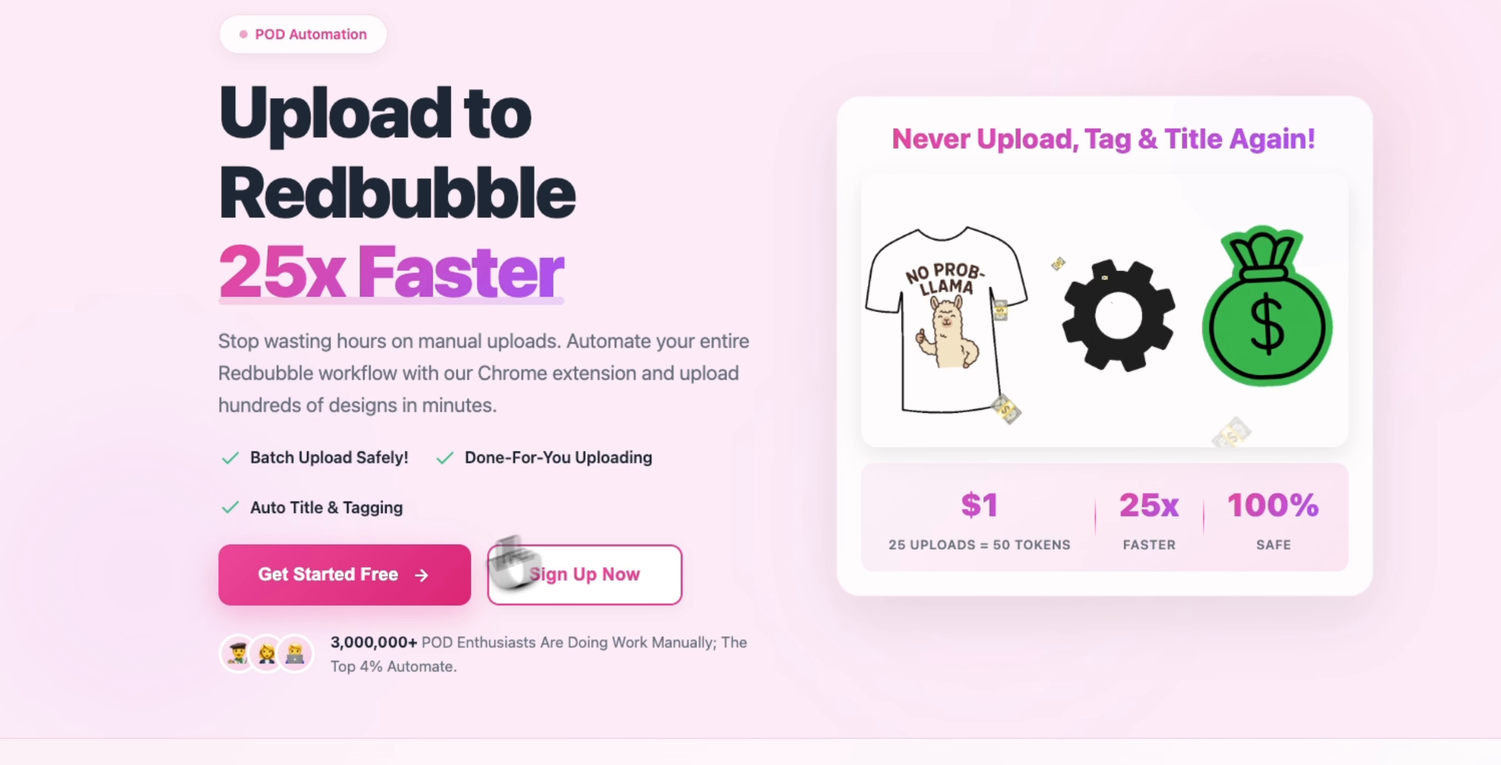
{"action": "left_click", "coordinate": [509, 562]}
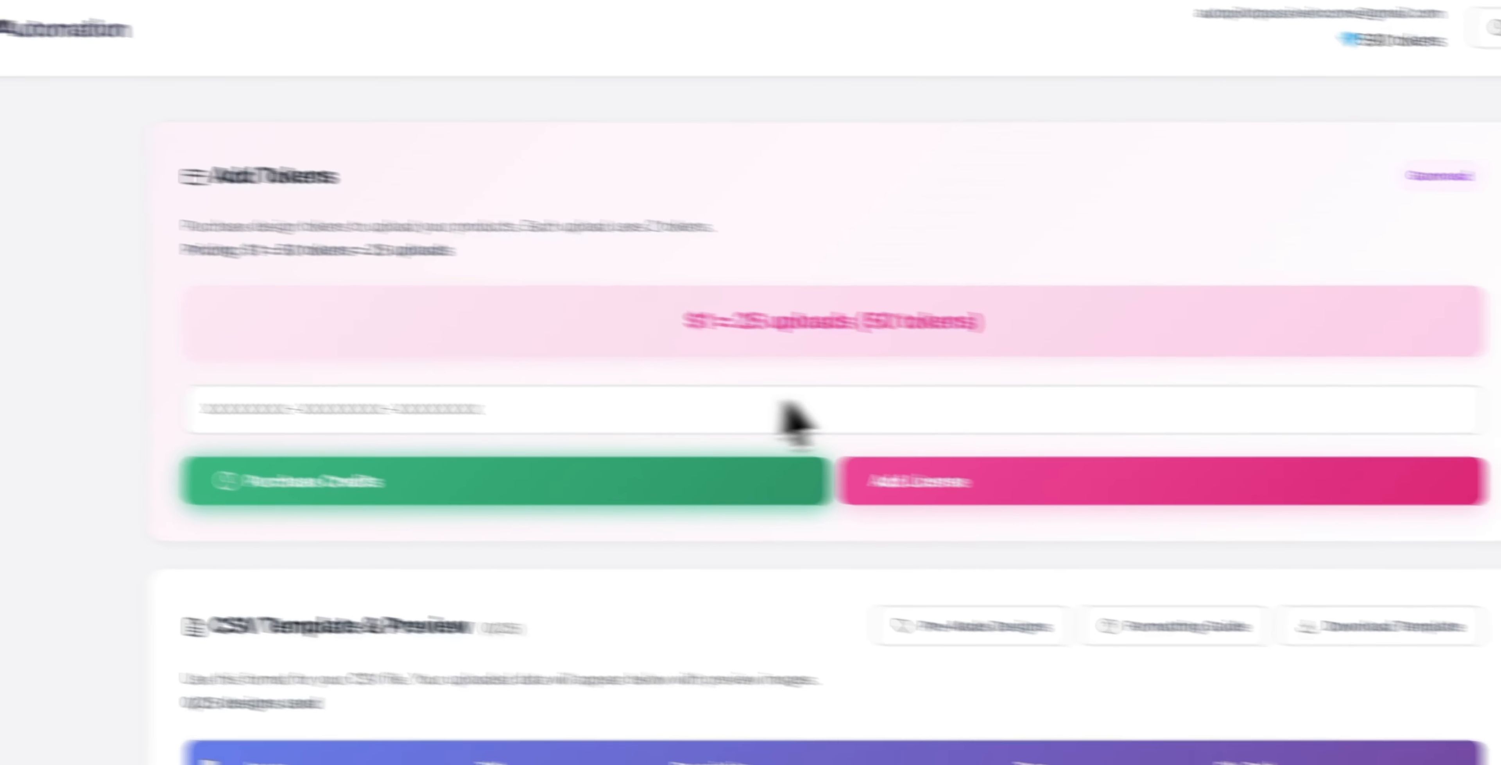
{"action": "scroll", "coordinate": [785, 405], "scroll_direction": "down", "scroll_amount": 15}
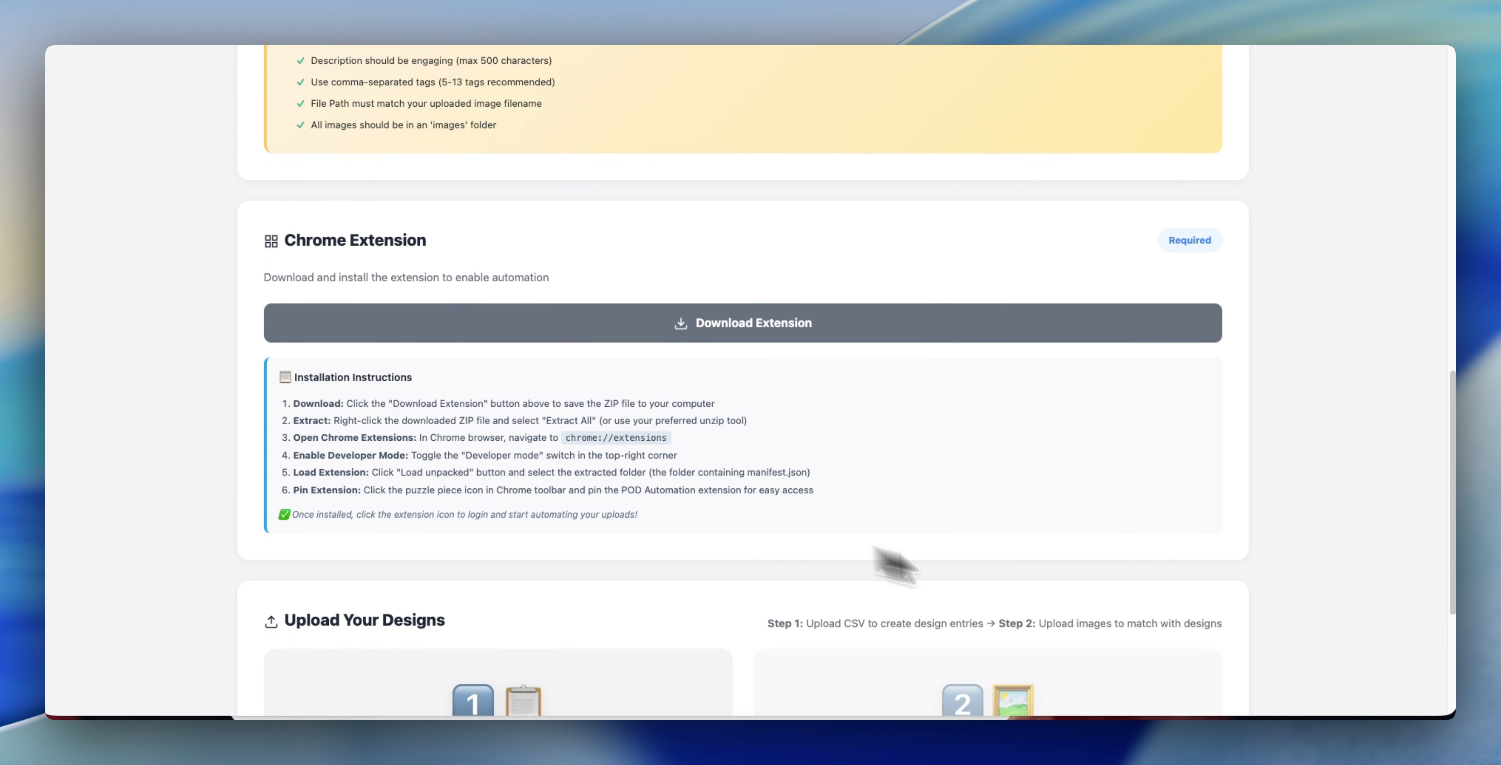
{"action": "scroll", "coordinate": [804, 495], "scroll_direction": "down", "scroll_amount": 4}
{"action": "scroll", "coordinate": [847, 526], "scroll_direction": "up", "scroll_amount": 12}
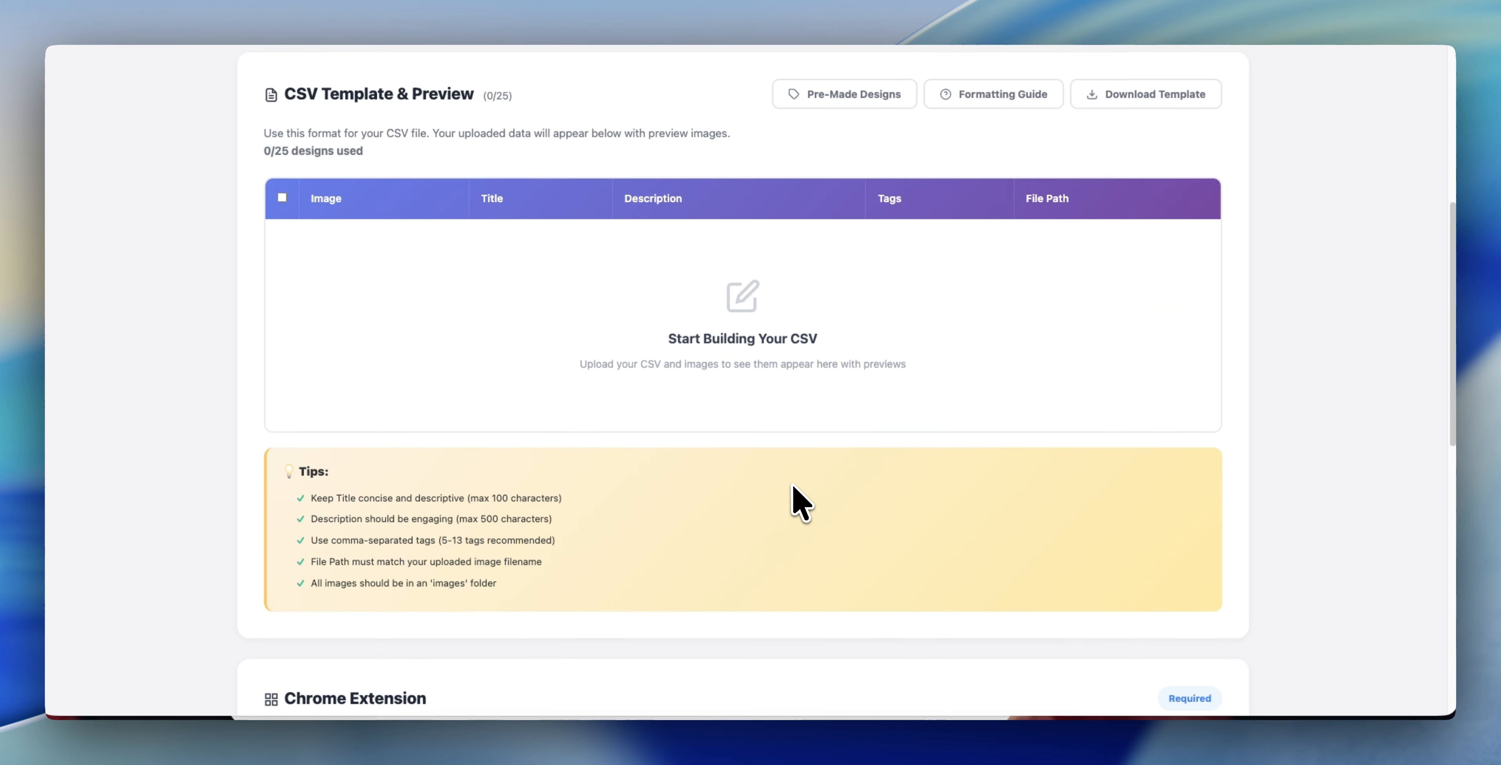
{"action": "scroll", "coordinate": [797, 500], "scroll_direction": "up", "scroll_amount": 7}
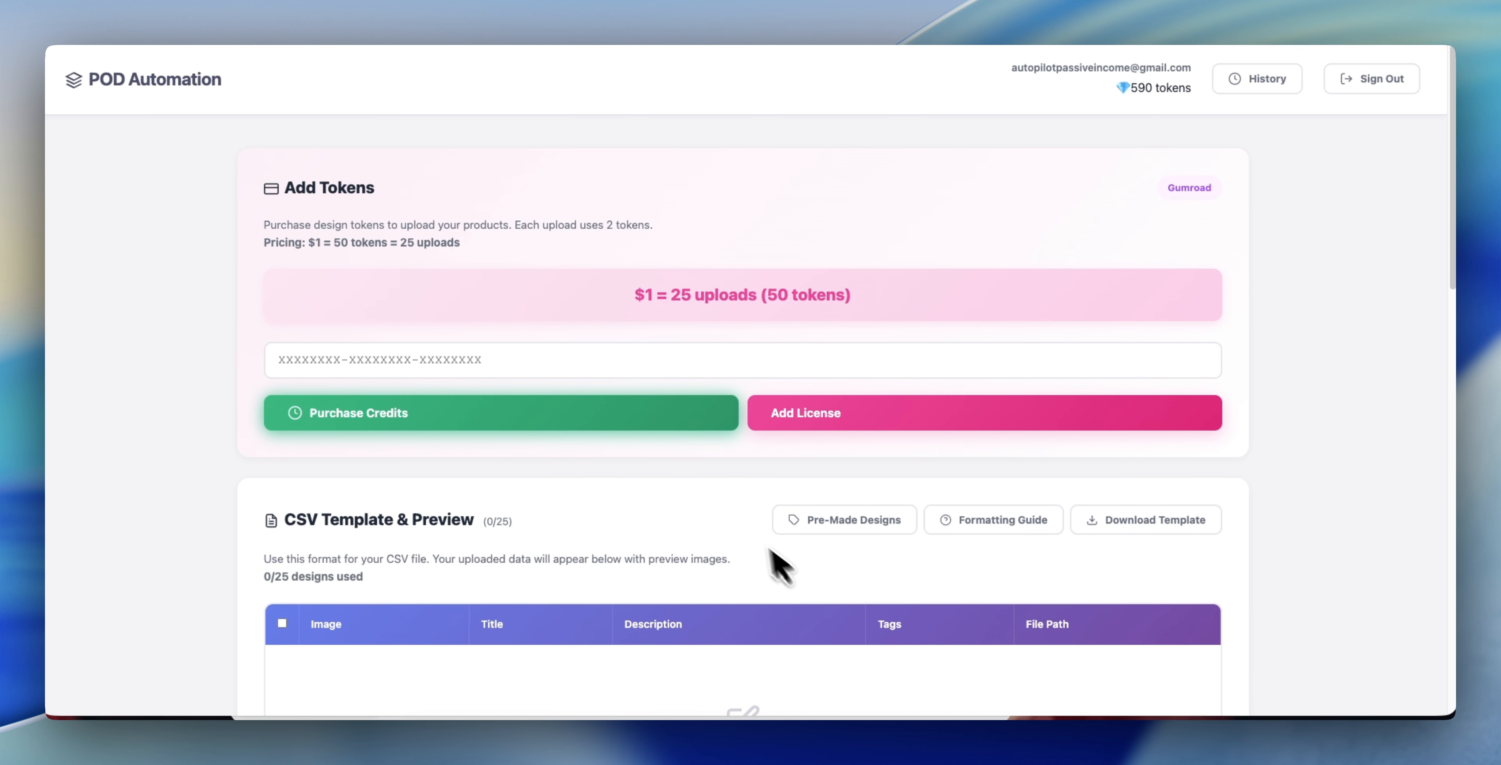
{"action": "scroll", "coordinate": [924, 589], "scroll_direction": "down", "scroll_amount": 6}
{"action": "scroll", "coordinate": [799, 585], "scroll_direction": "down", "scroll_amount": 12}
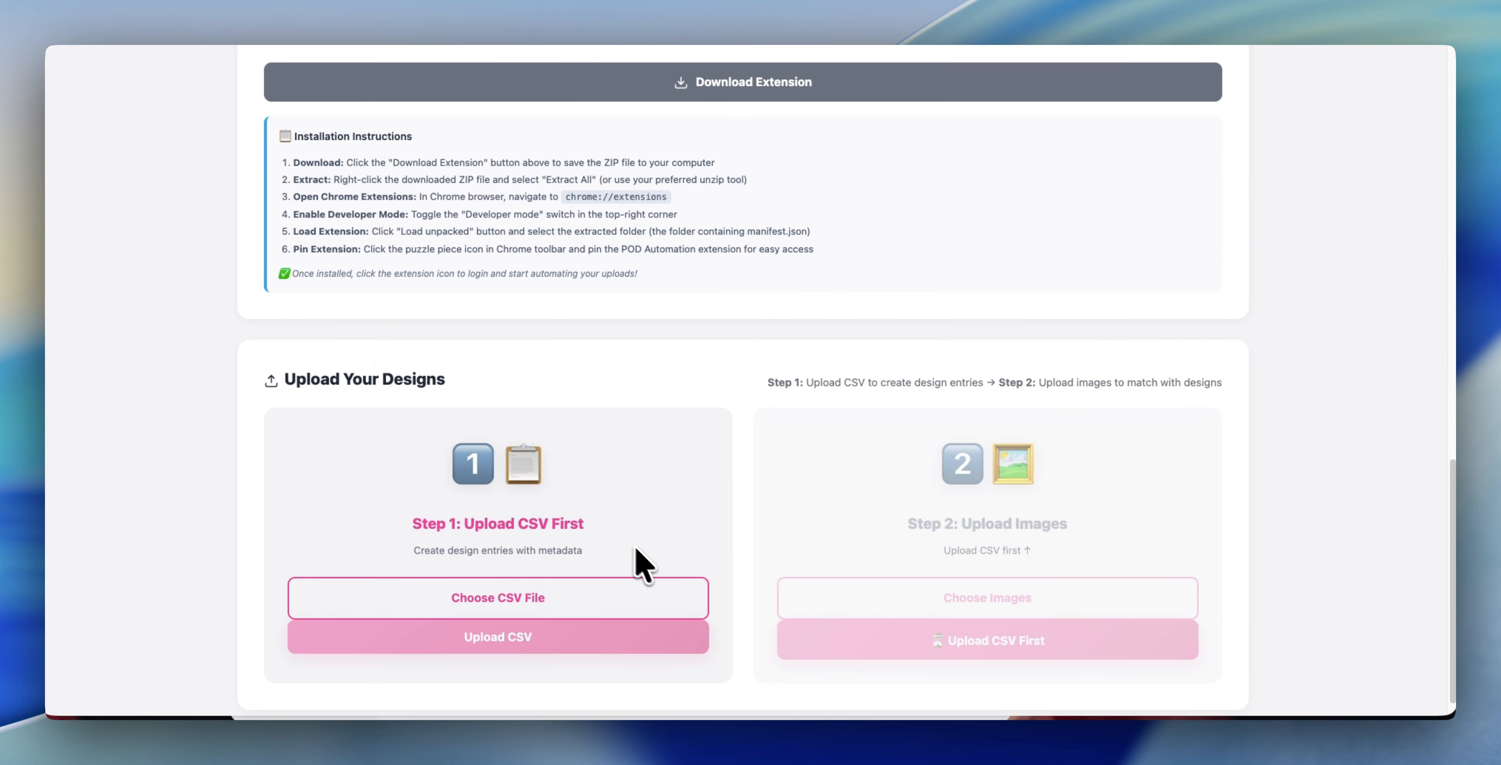
- Switch to Finder, extract the tshirt-designs-complete-export ZIP in Downloads and open the extracted folder
{"action": "left_click", "coordinate": [431, 743]}
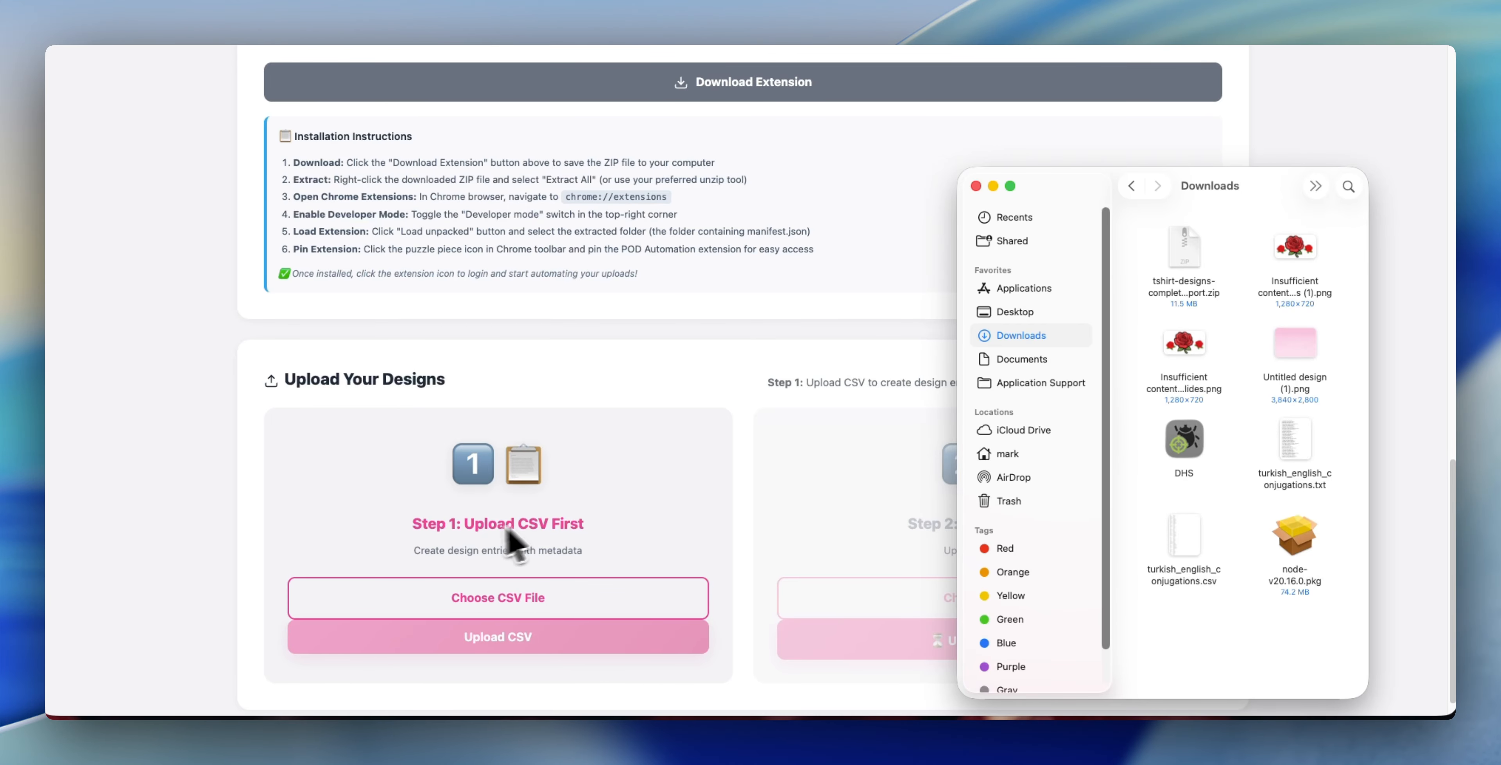
{"action": "left_click", "coordinate": [1181, 271]}
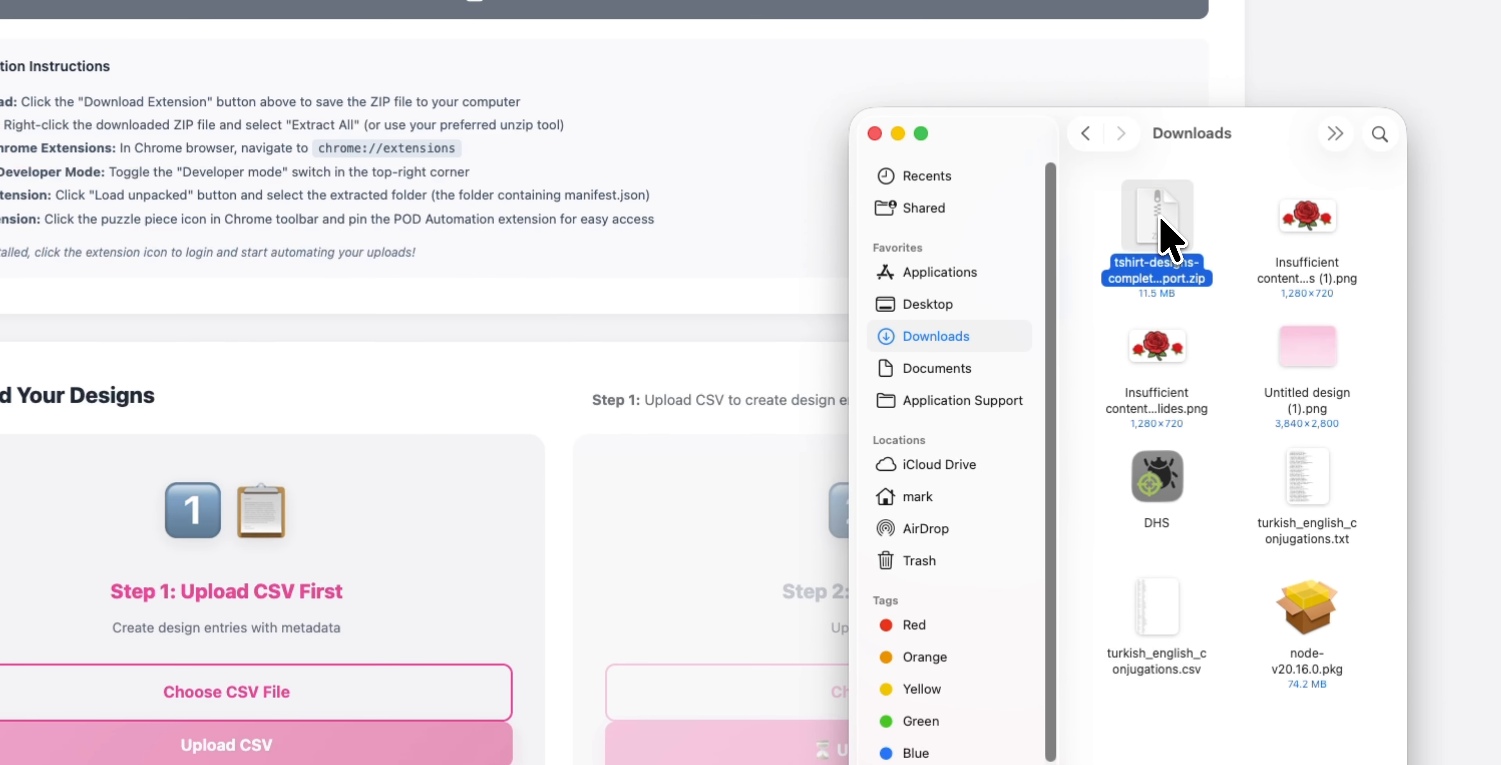
{"action": "double_click", "coordinate": [1167, 233]}
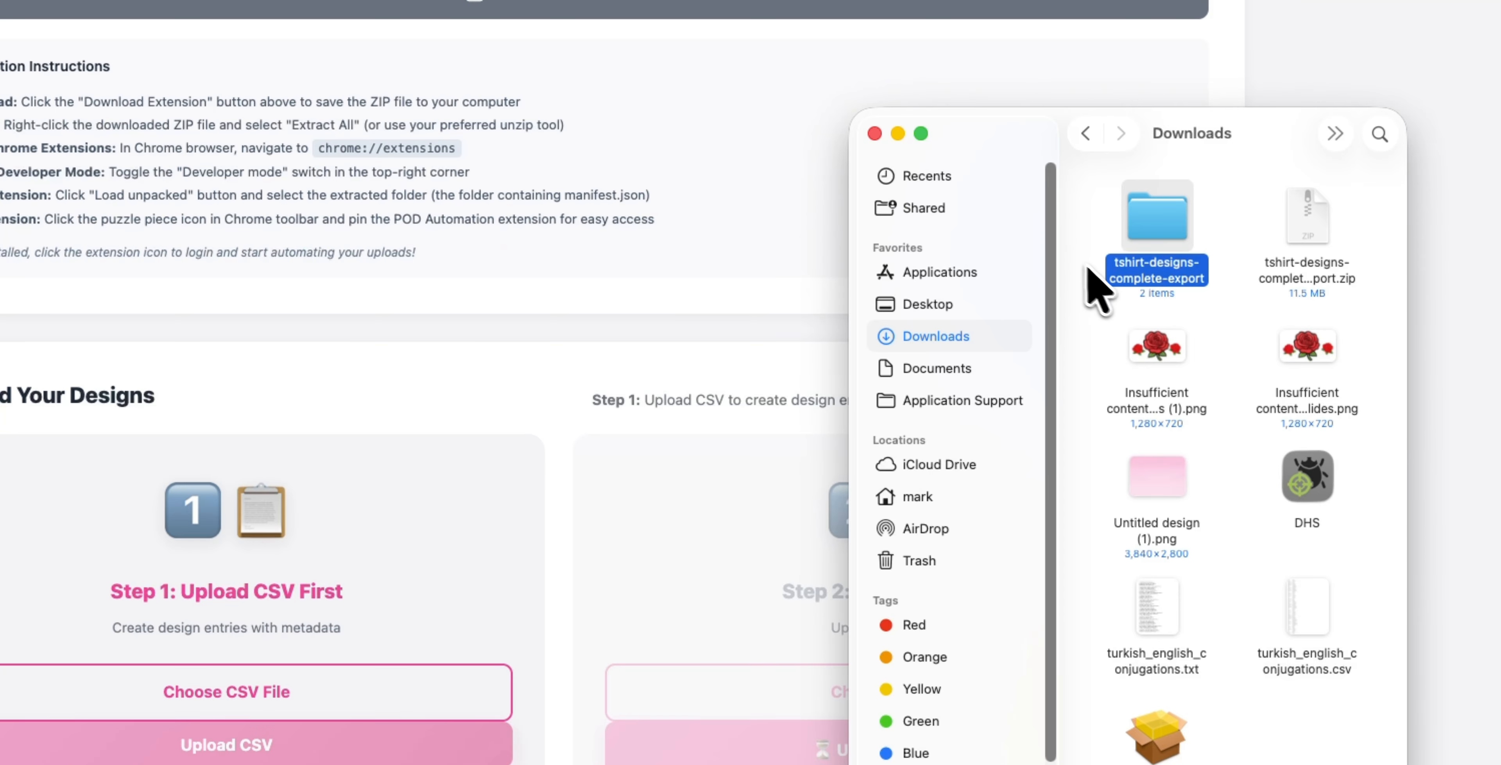
{"action": "double_click", "coordinate": [1167, 230]}
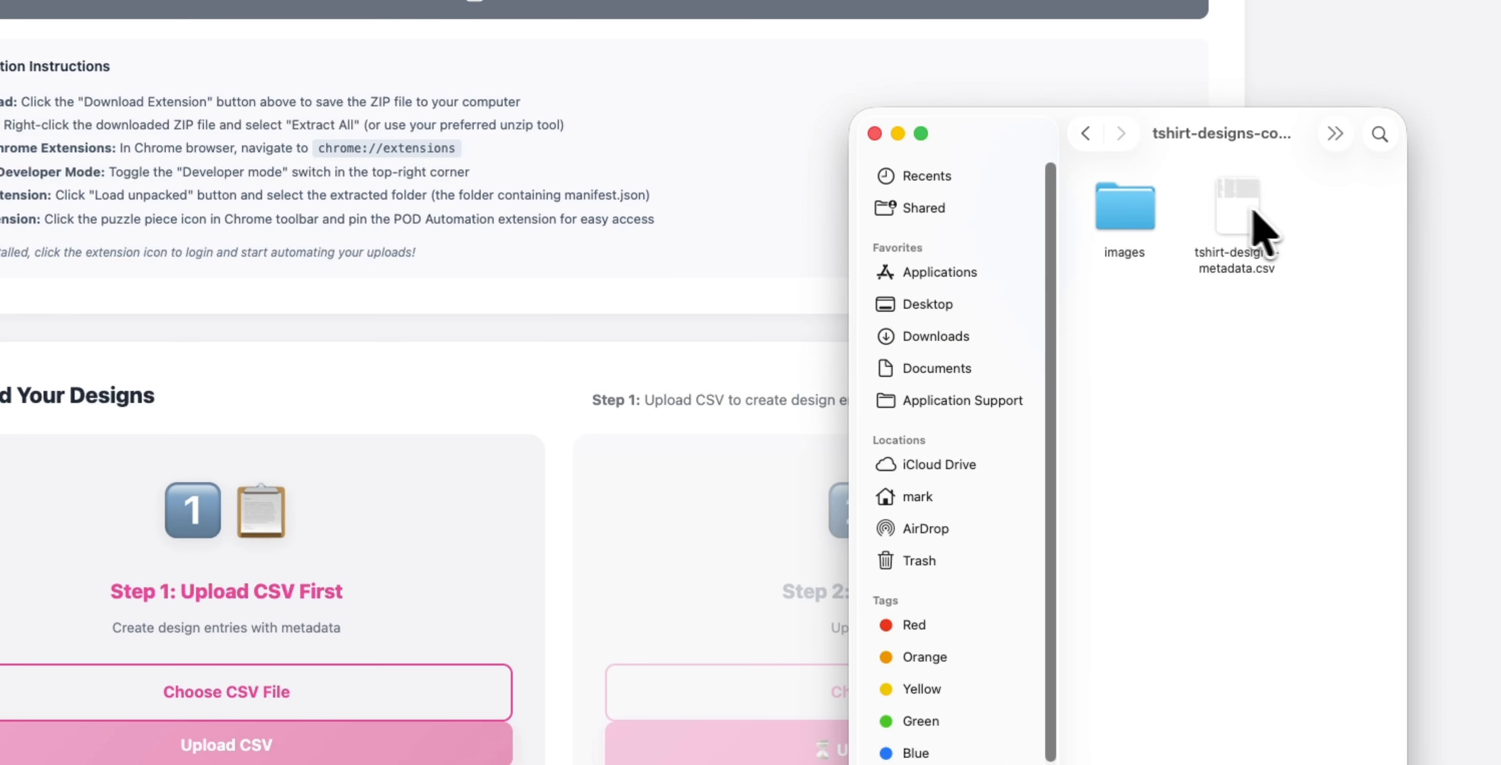
{"action": "left_click_drag", "start_coordinate": [1236, 210], "coordinate": [365, 668]}
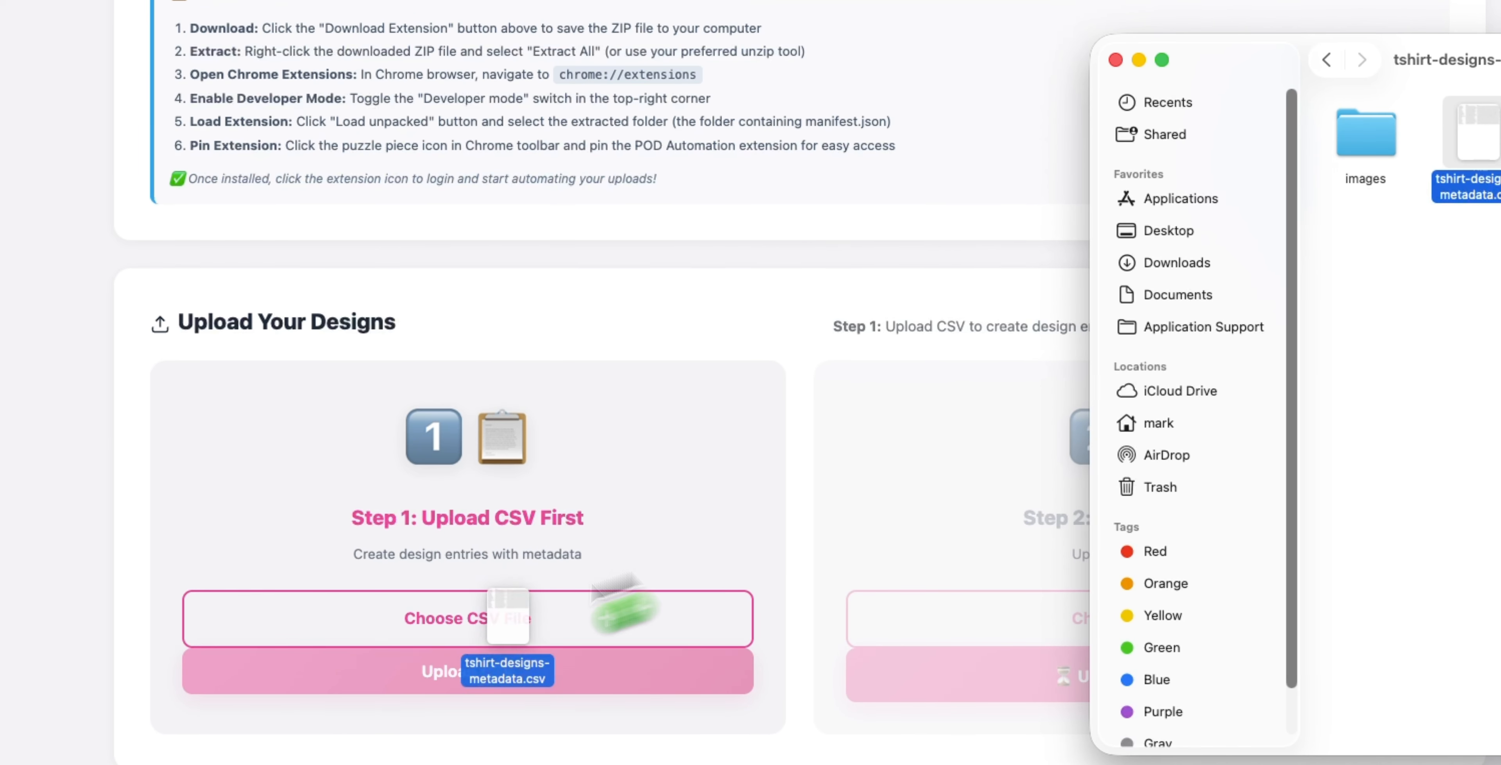
{"action": "left_click_drag", "start_coordinate": [606, 600], "coordinate": [502, 603]}
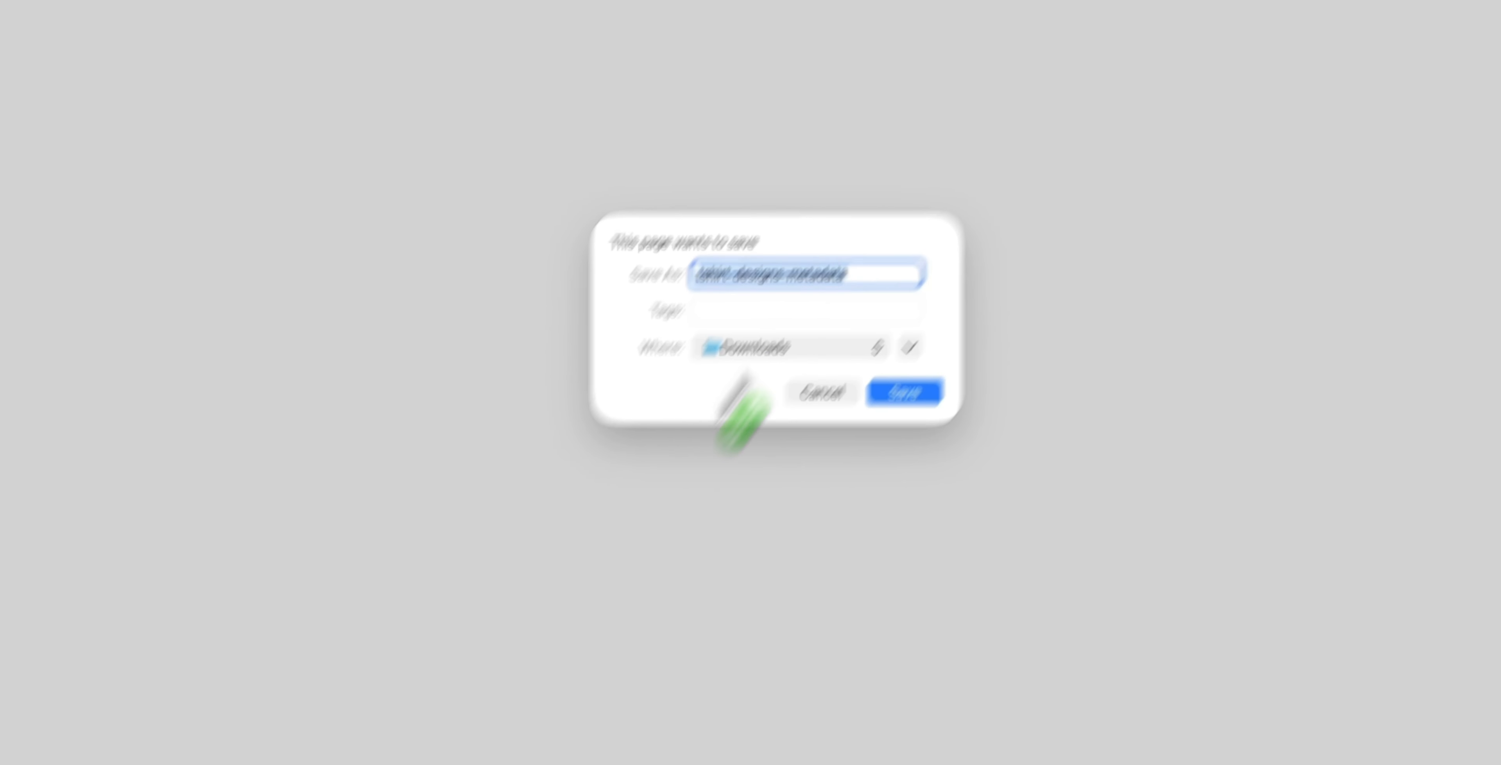
{"action": "left_click", "coordinate": [763, 502]}
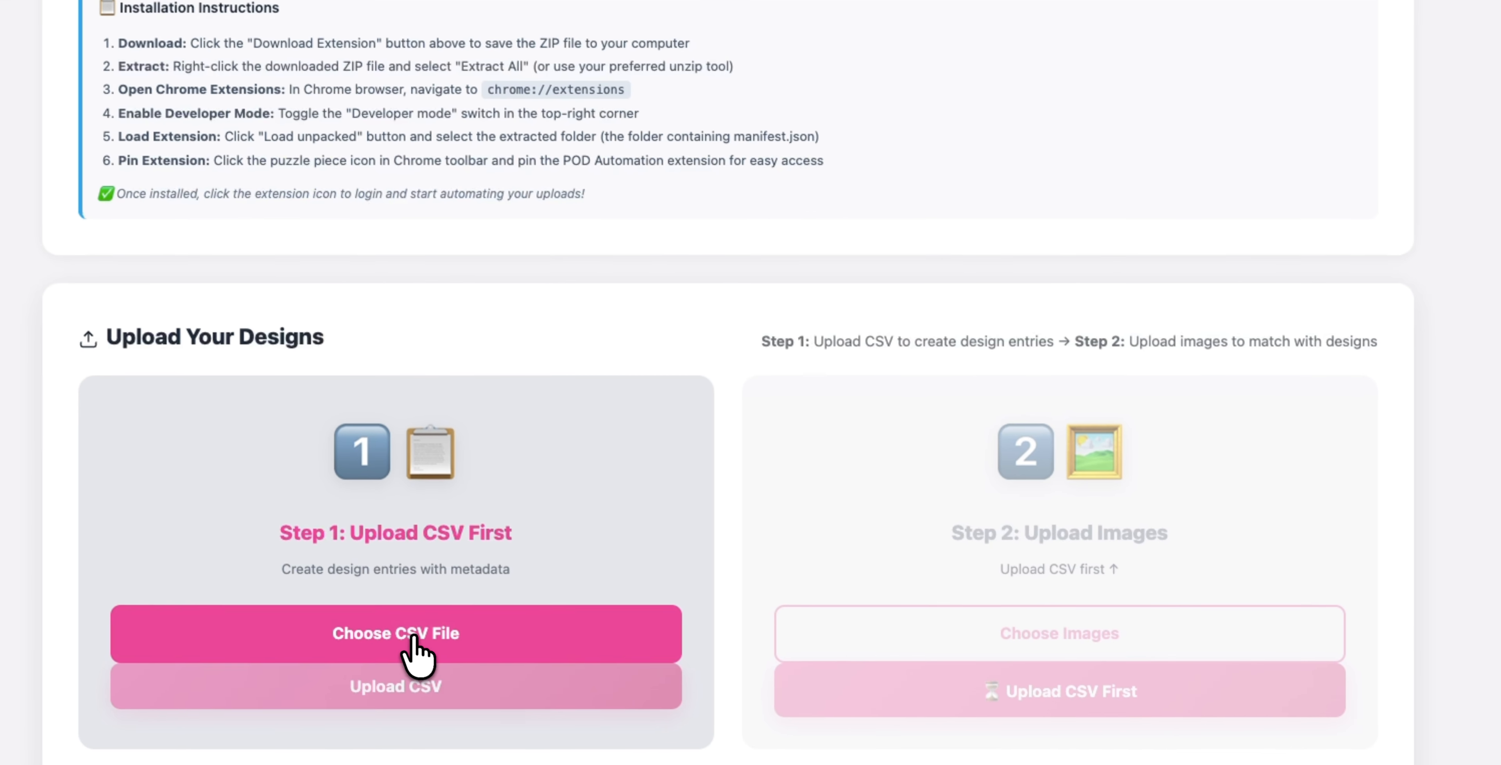
- Choose tshirt-designs-metadata.csv from the tshirt-designs-complete-export folder as the CSV file and upload it to create the design entries
{"action": "left_click", "coordinate": [414, 649]}
{"action": "double_click", "coordinate": [504, 233]}
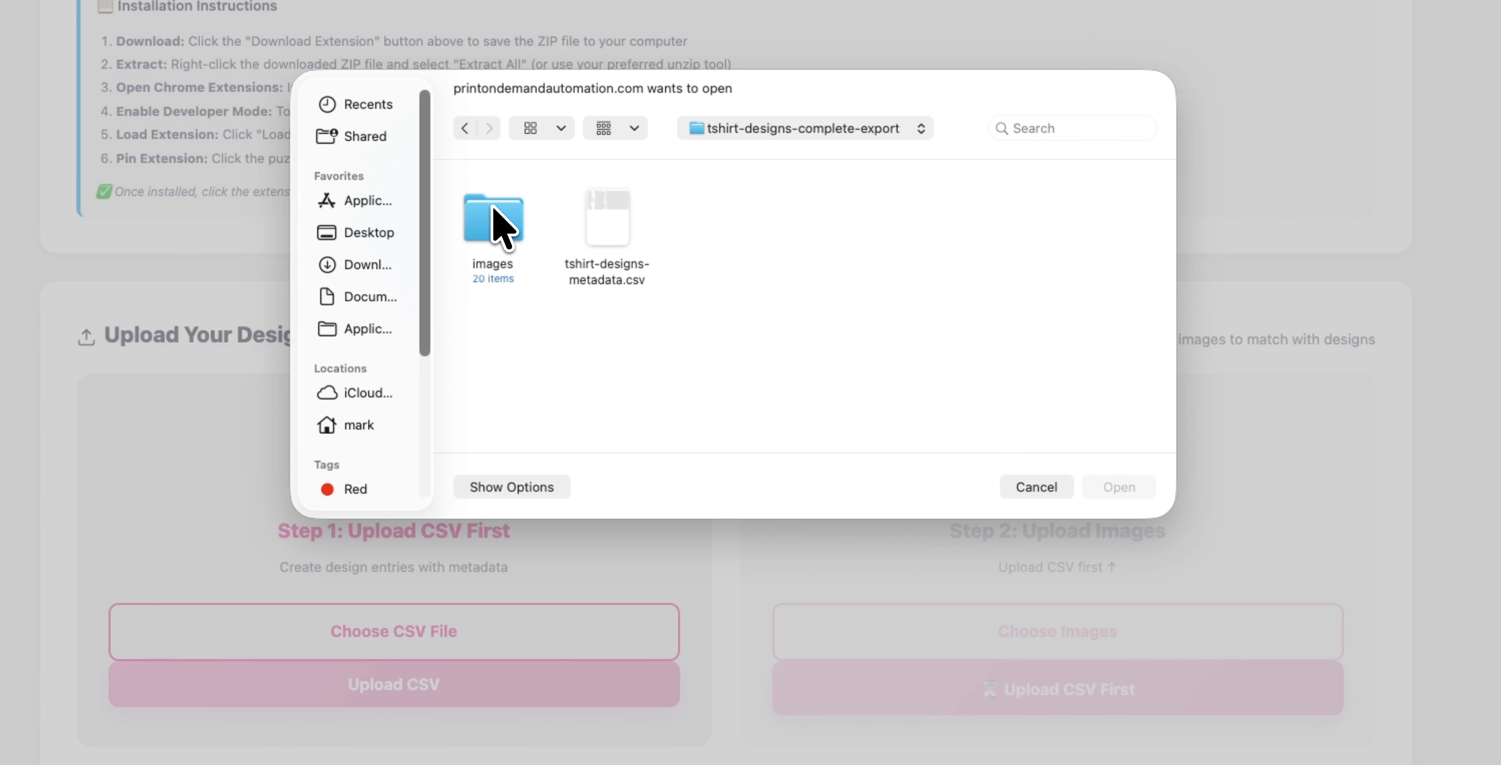
{"action": "left_click", "coordinate": [621, 224]}
{"action": "left_click", "coordinate": [1115, 484]}
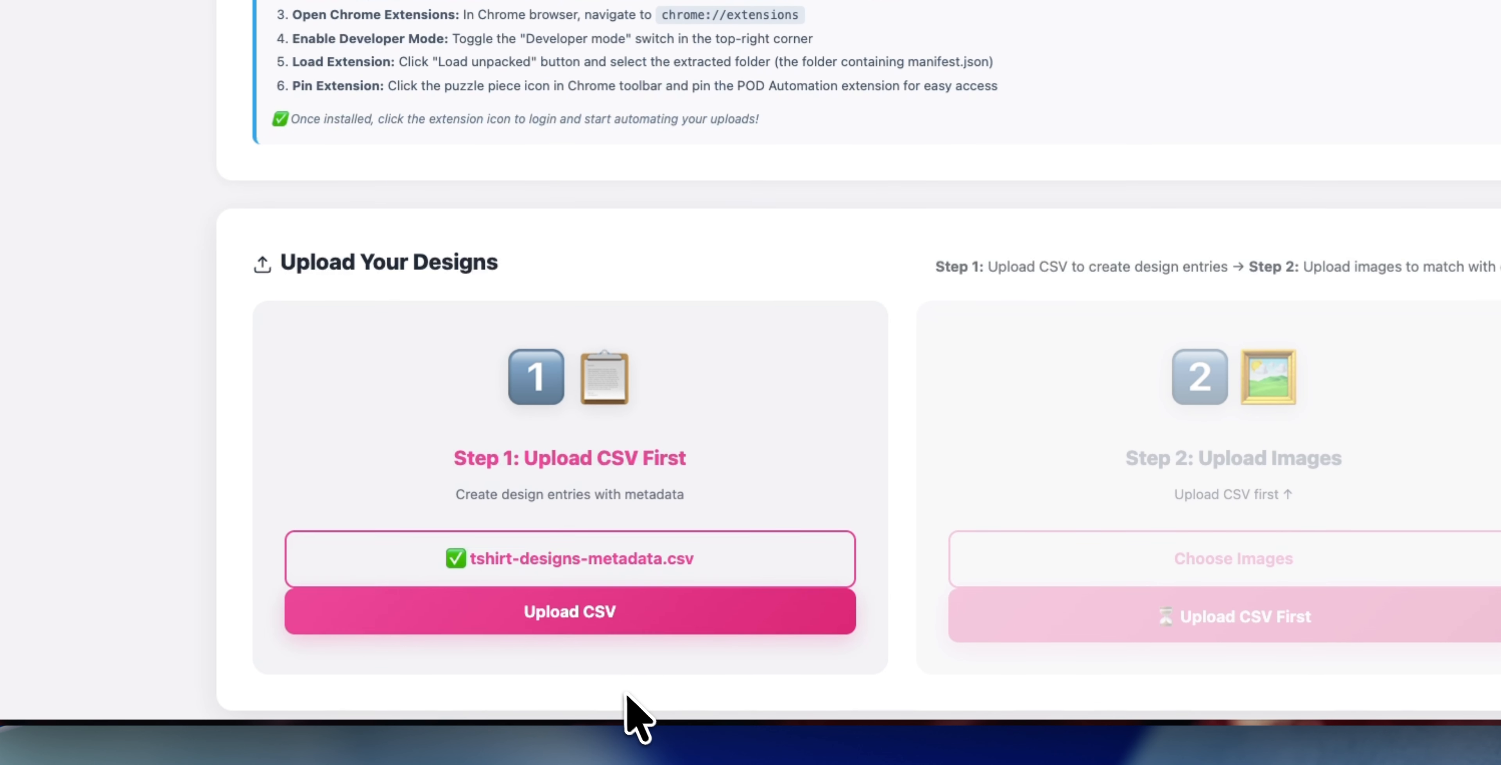
{"action": "scroll", "coordinate": [627, 713], "scroll_direction": "down", "scroll_amount": 1}
{"action": "left_click", "coordinate": [568, 588]}
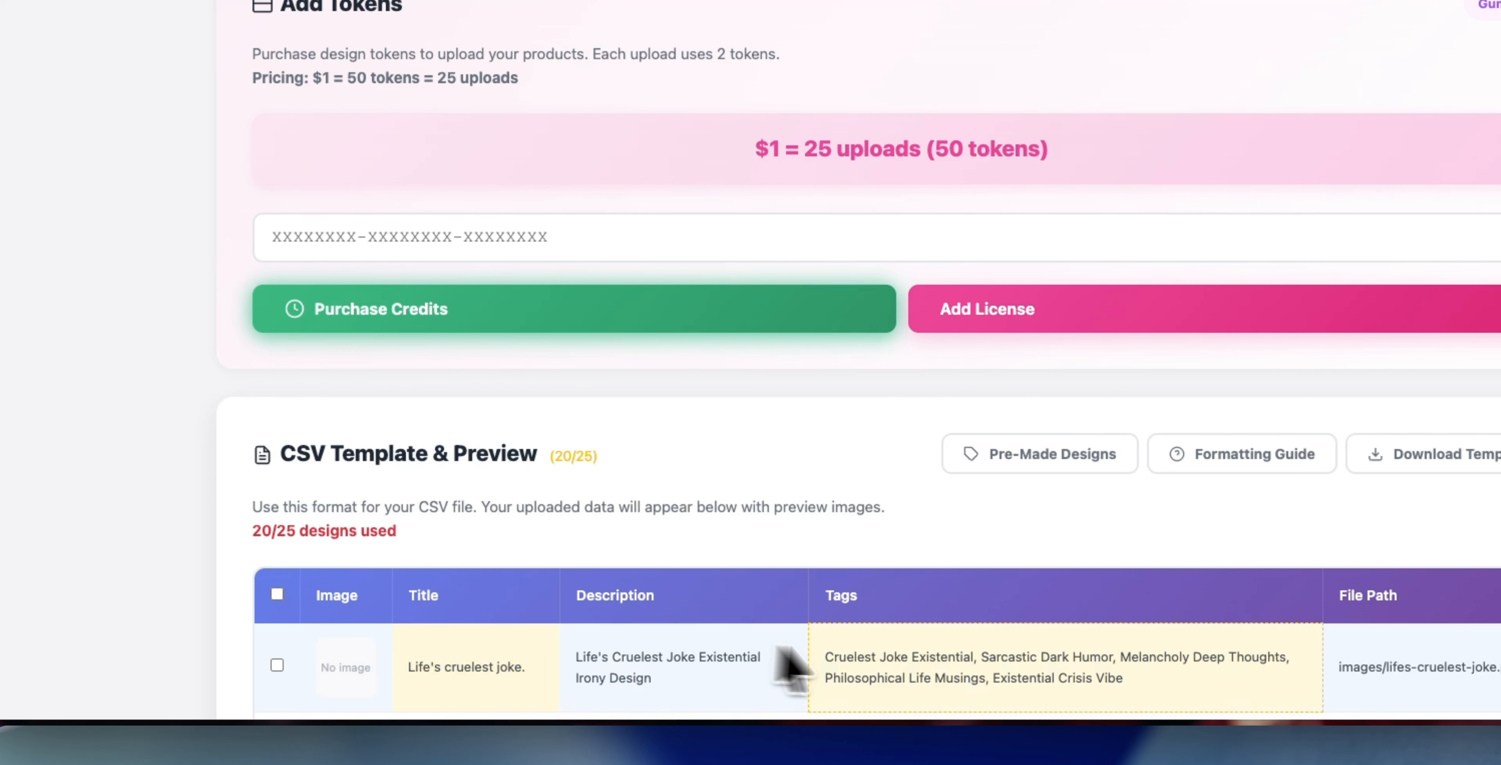
- Review the titles, descriptions, tags and file paths of the uploaded designs in the CSV preview table
{"action": "scroll", "coordinate": [791, 574], "scroll_direction": "down", "scroll_amount": 10}
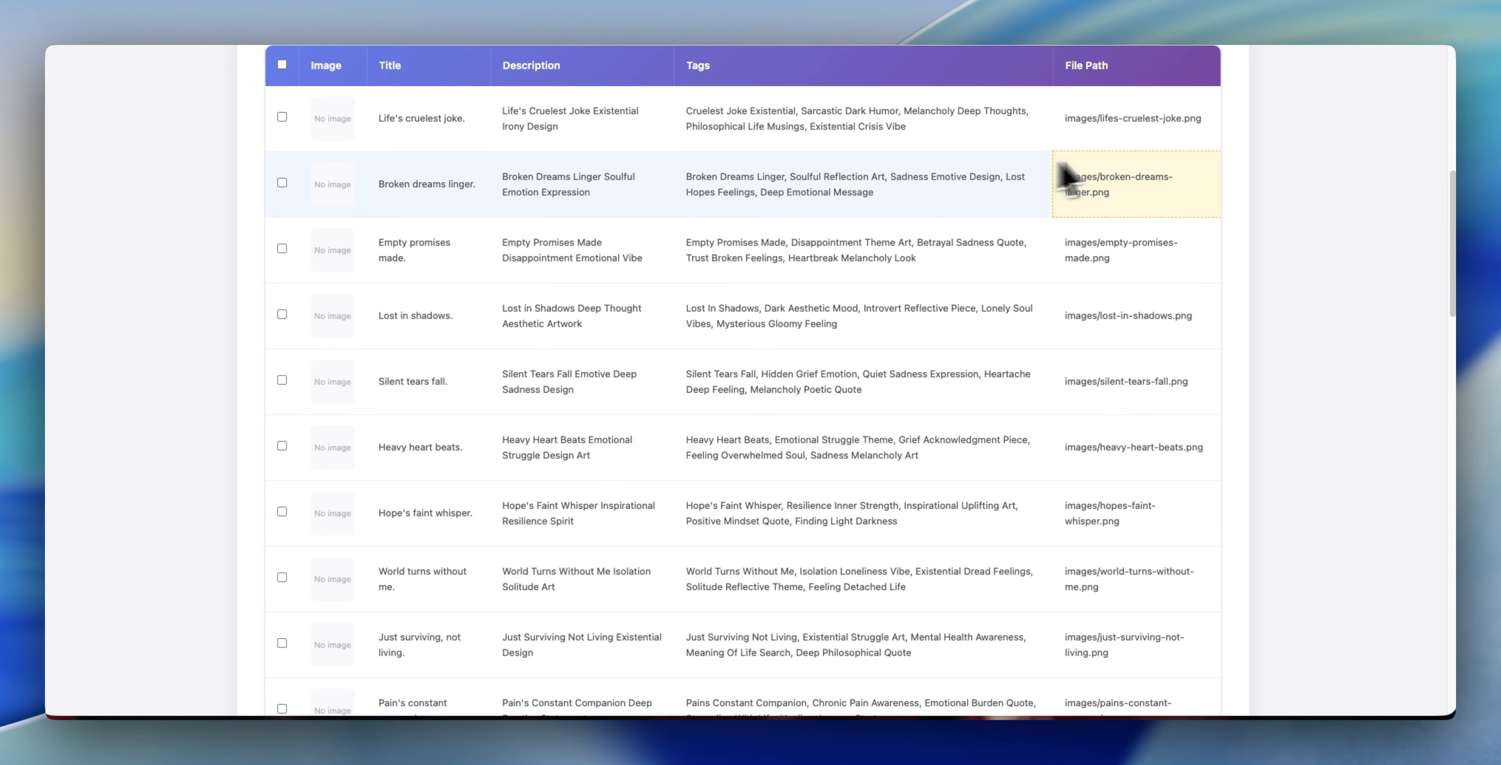
{"action": "scroll", "coordinate": [1160, 553], "scroll_direction": "down", "scroll_amount": 15}
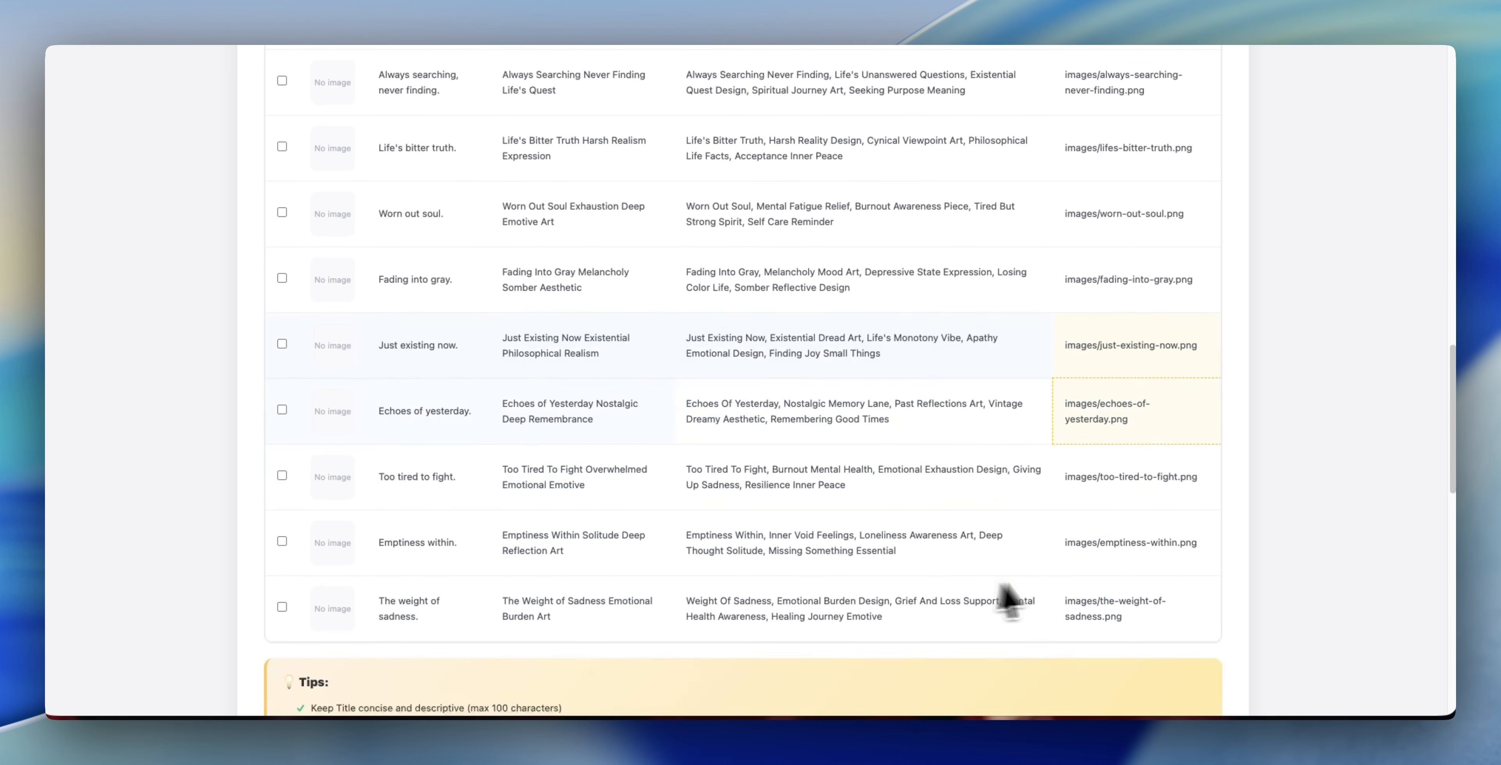
{"action": "scroll", "coordinate": [858, 355], "scroll_direction": "up", "scroll_amount": 7}
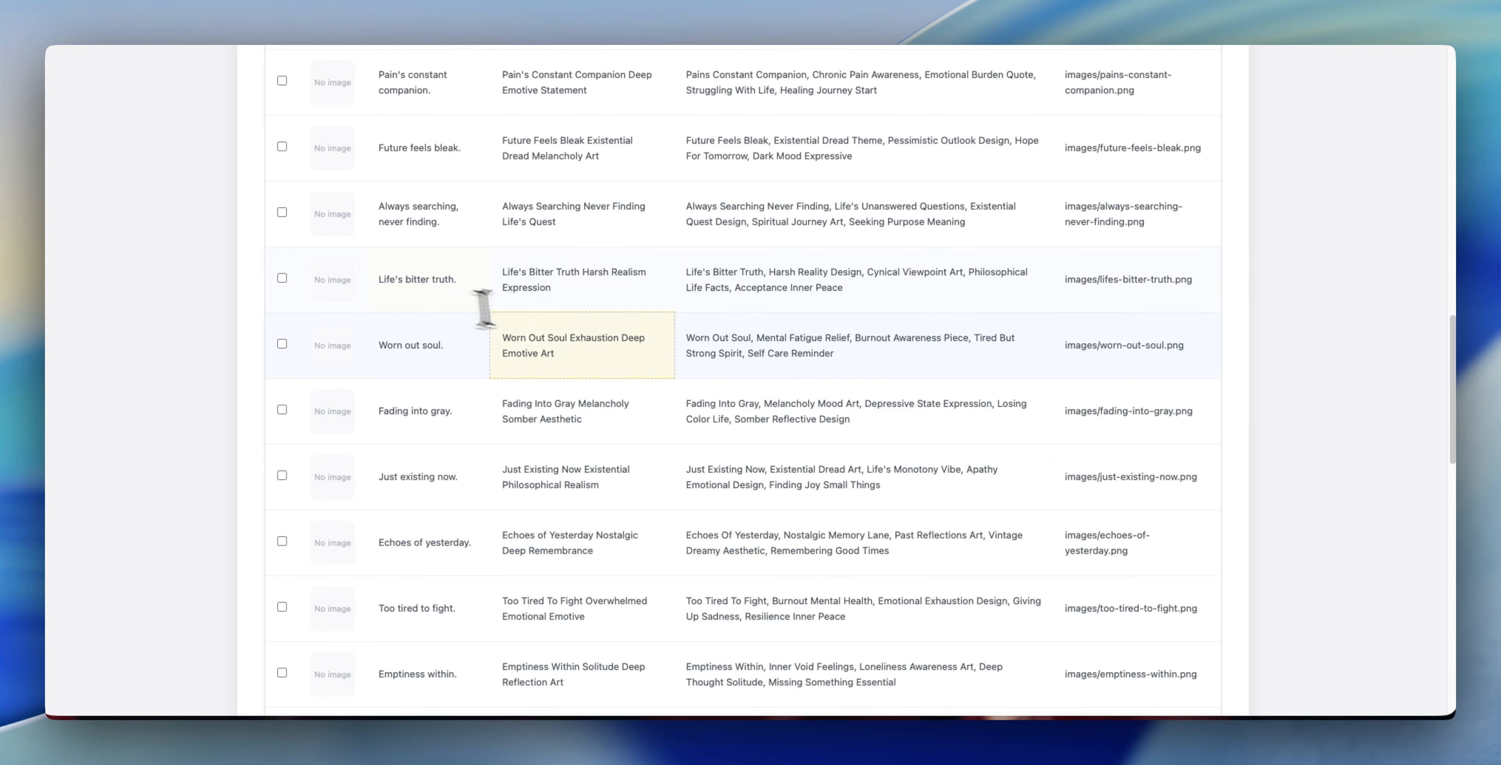
{"action": "scroll", "coordinate": [641, 324], "scroll_direction": "up", "scroll_amount": 3}
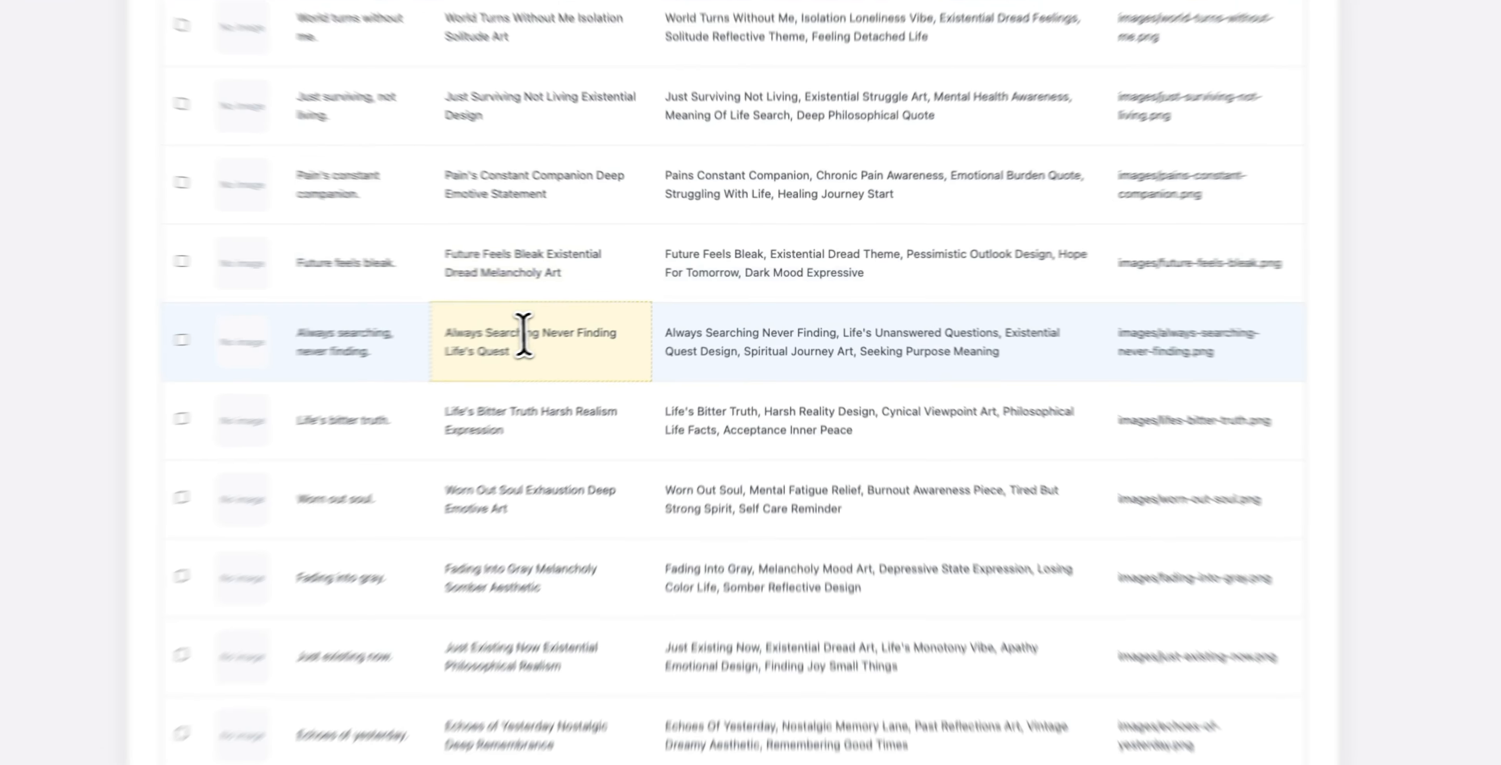
- Open the description of the "Always searching, never finding." design for editing, leave it and look through the remaining preview table rows
{"action": "left_click", "coordinate": [566, 331]}
{"action": "left_click", "coordinate": [515, 372]}
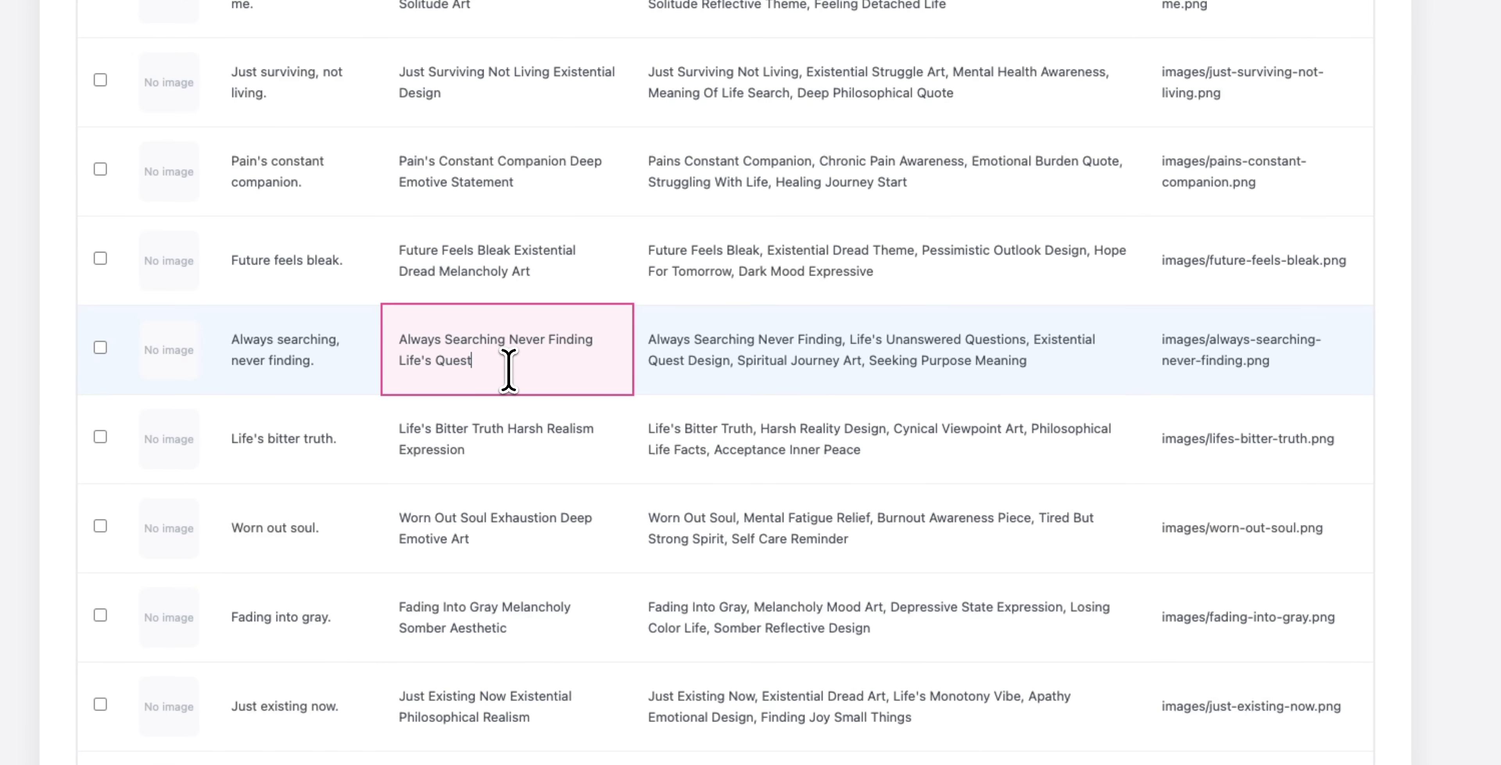
{"action": "left_click", "coordinate": [1485, 382]}
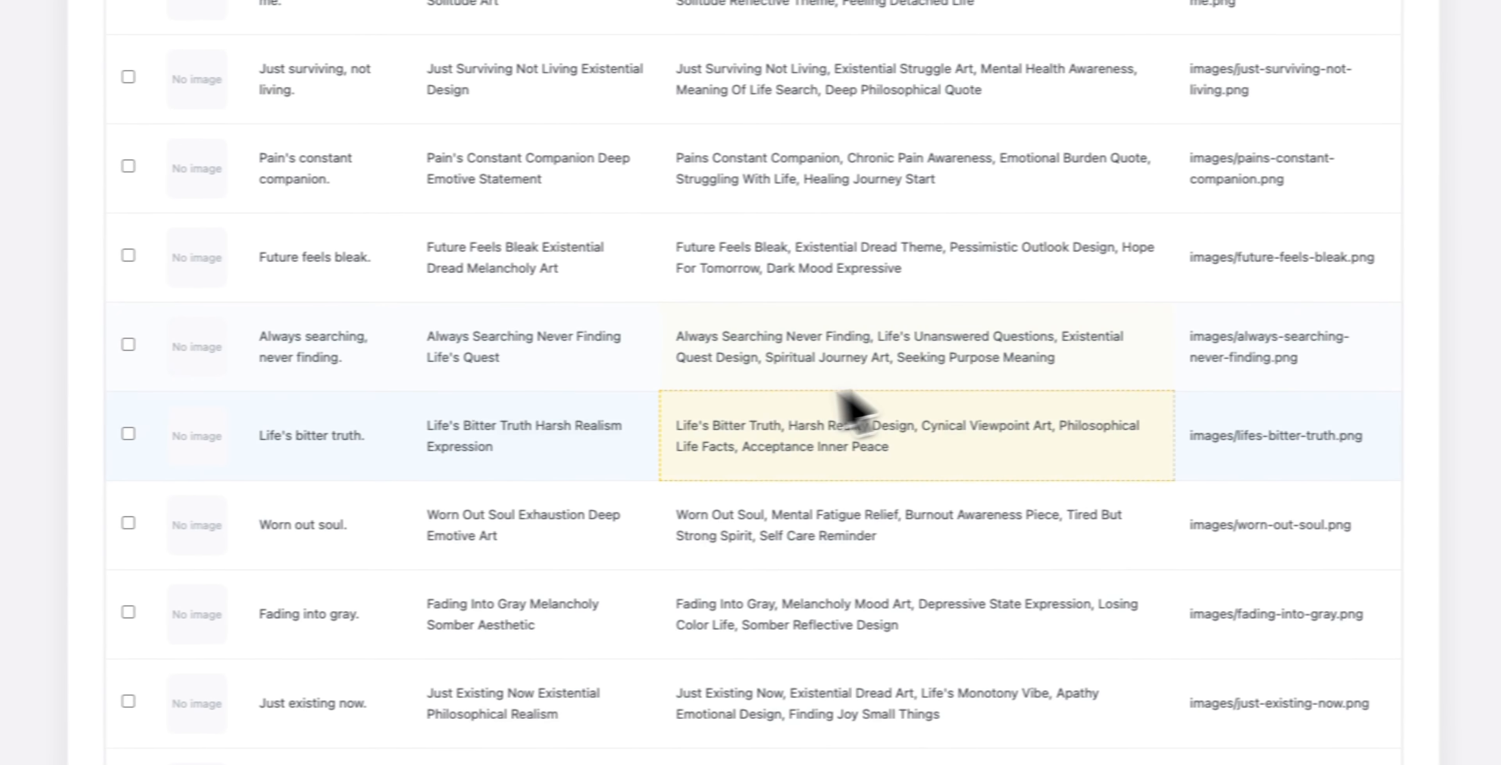
{"action": "scroll", "coordinate": [700, 396], "scroll_direction": "down", "scroll_amount": 11}
{"action": "scroll", "coordinate": [1166, 414], "scroll_direction": "down", "scroll_amount": 6}
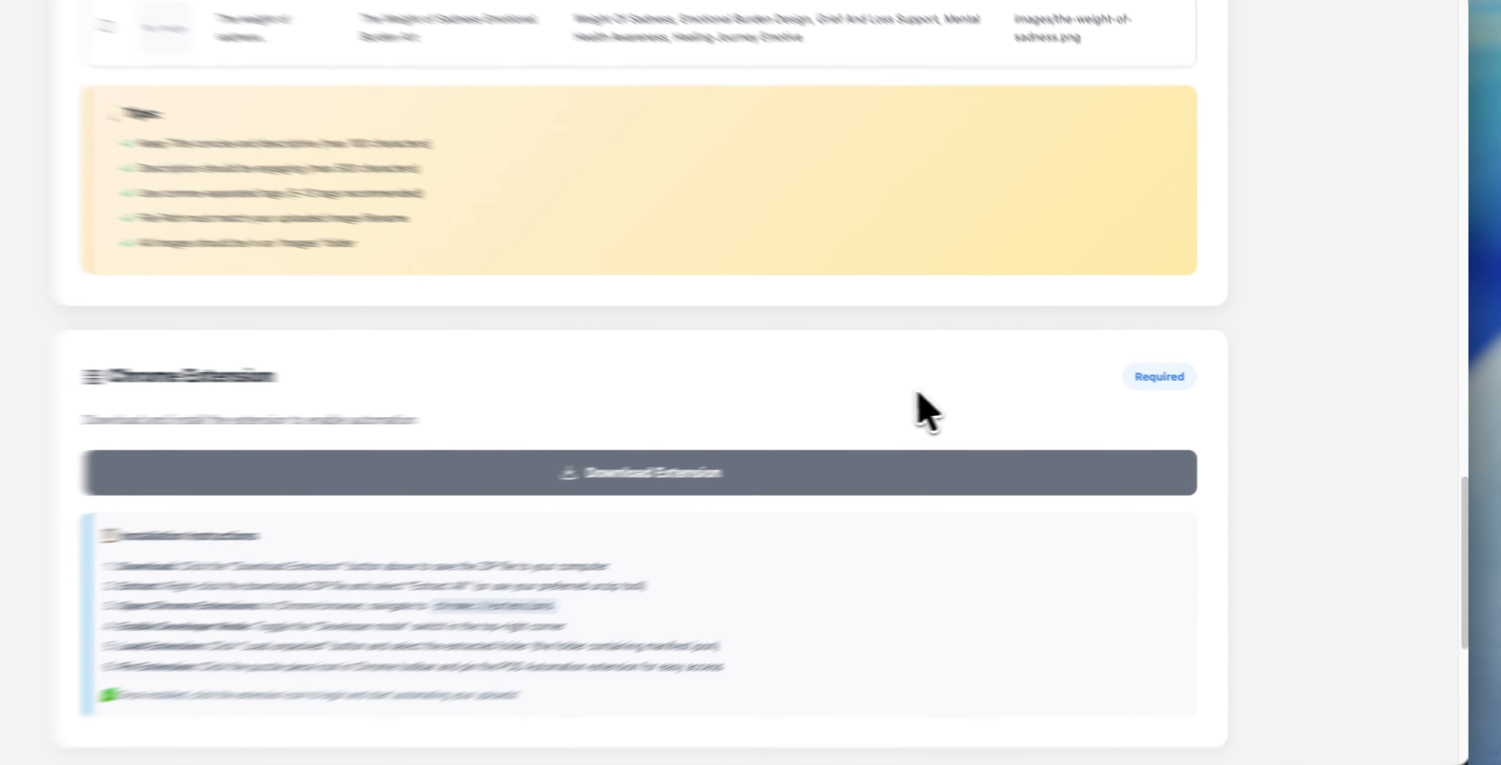
{"action": "scroll", "coordinate": [1089, 414], "scroll_direction": "up", "scroll_amount": 5}
{"action": "scroll", "coordinate": [956, 402], "scroll_direction": "up", "scroll_amount": 15}
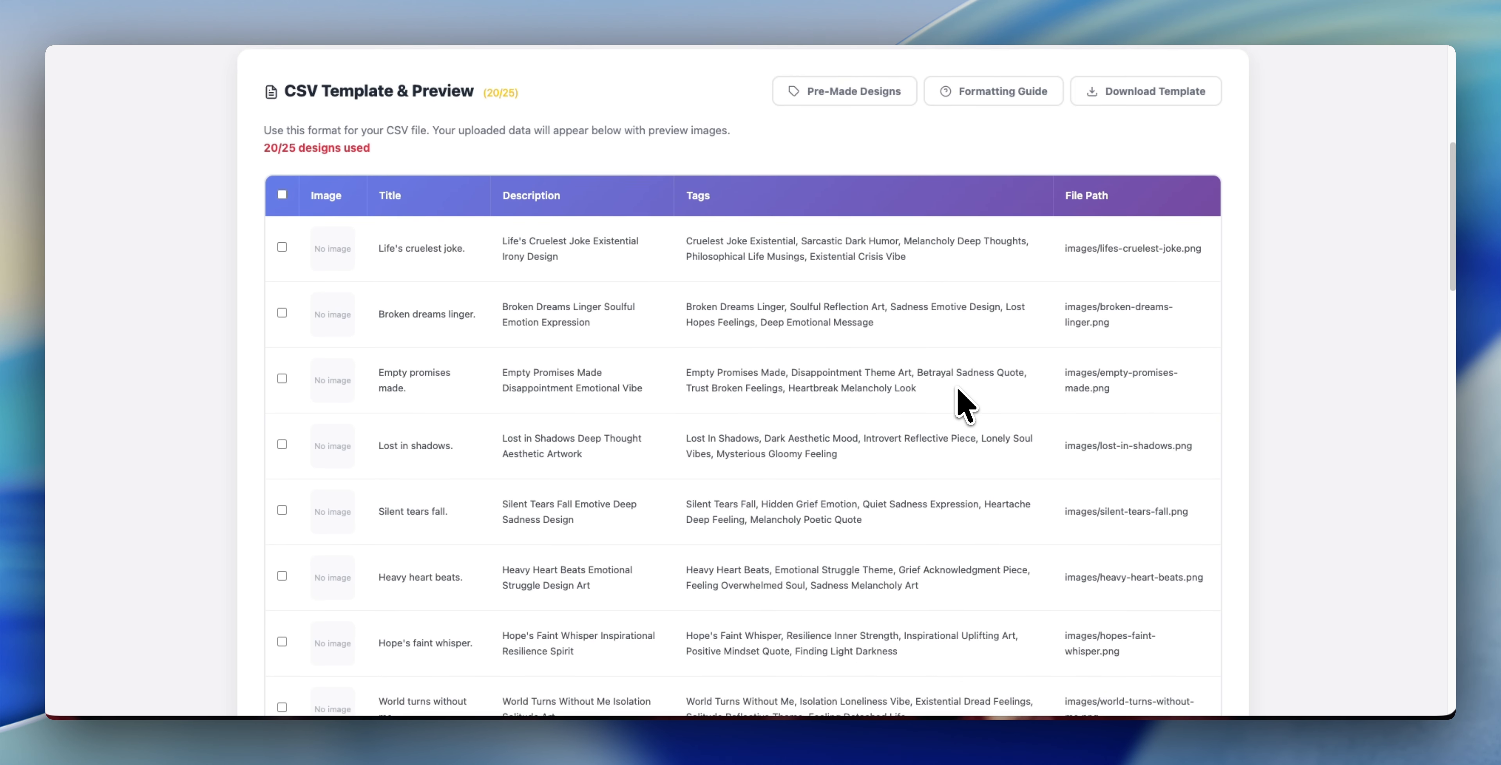
- Choose all the design PNGs in the export's images folder, then match and upload them to the design entries
{"action": "scroll", "coordinate": [344, 492], "scroll_direction": "down", "scroll_amount": 15}
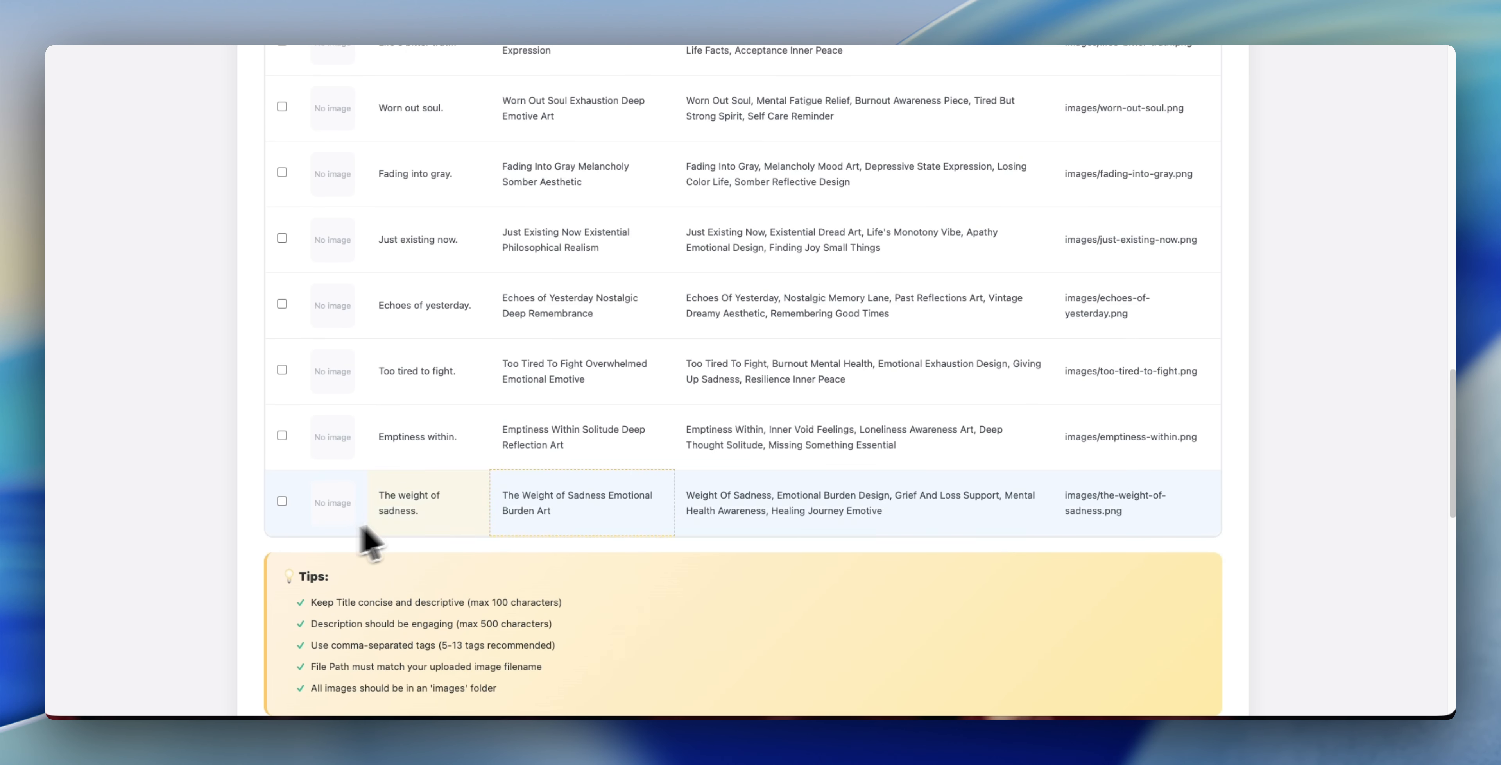
{"action": "scroll", "coordinate": [985, 526], "scroll_direction": "down", "scroll_amount": 10}
{"action": "scroll", "coordinate": [1007, 511], "scroll_direction": "down", "scroll_amount": 3}
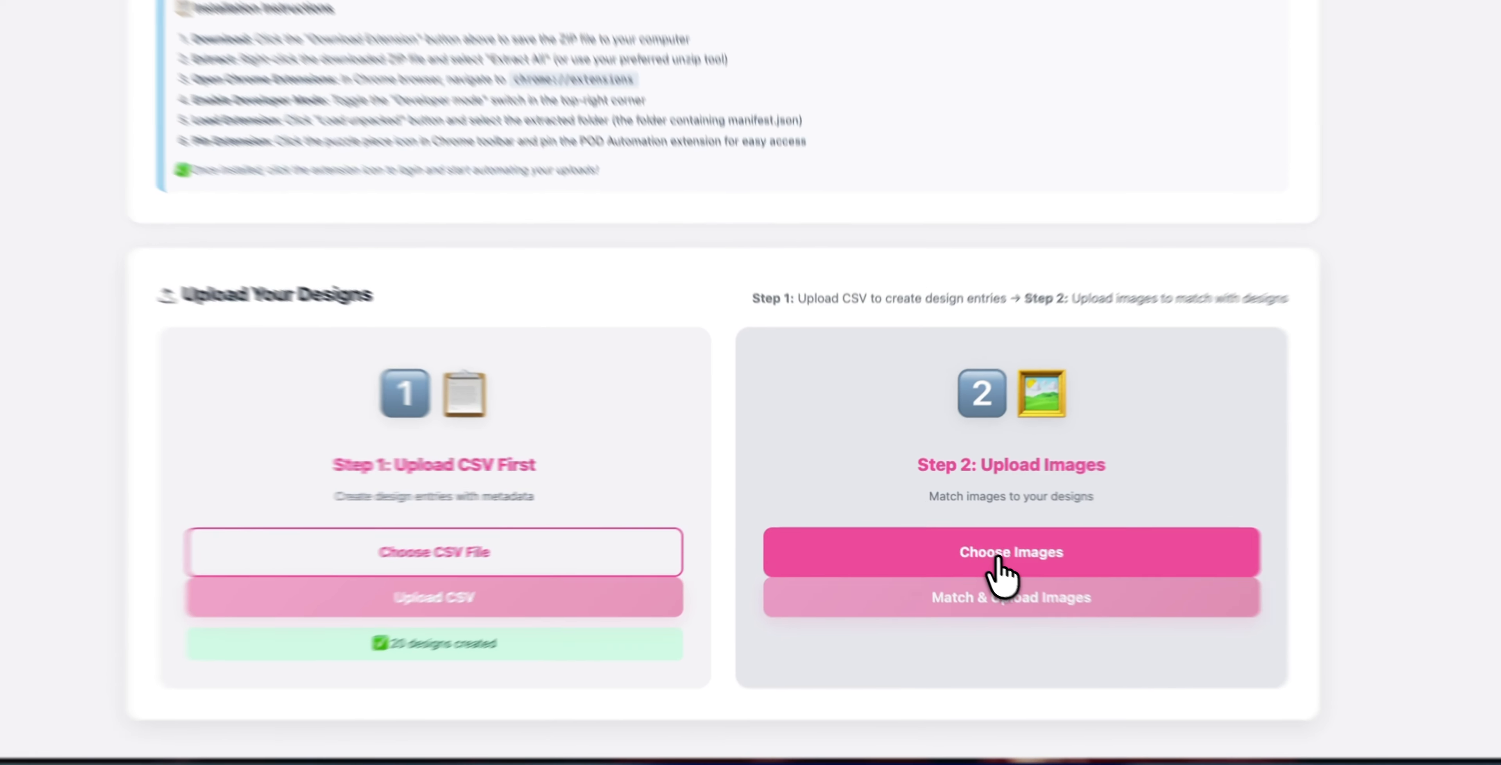
{"action": "left_click", "coordinate": [982, 546]}
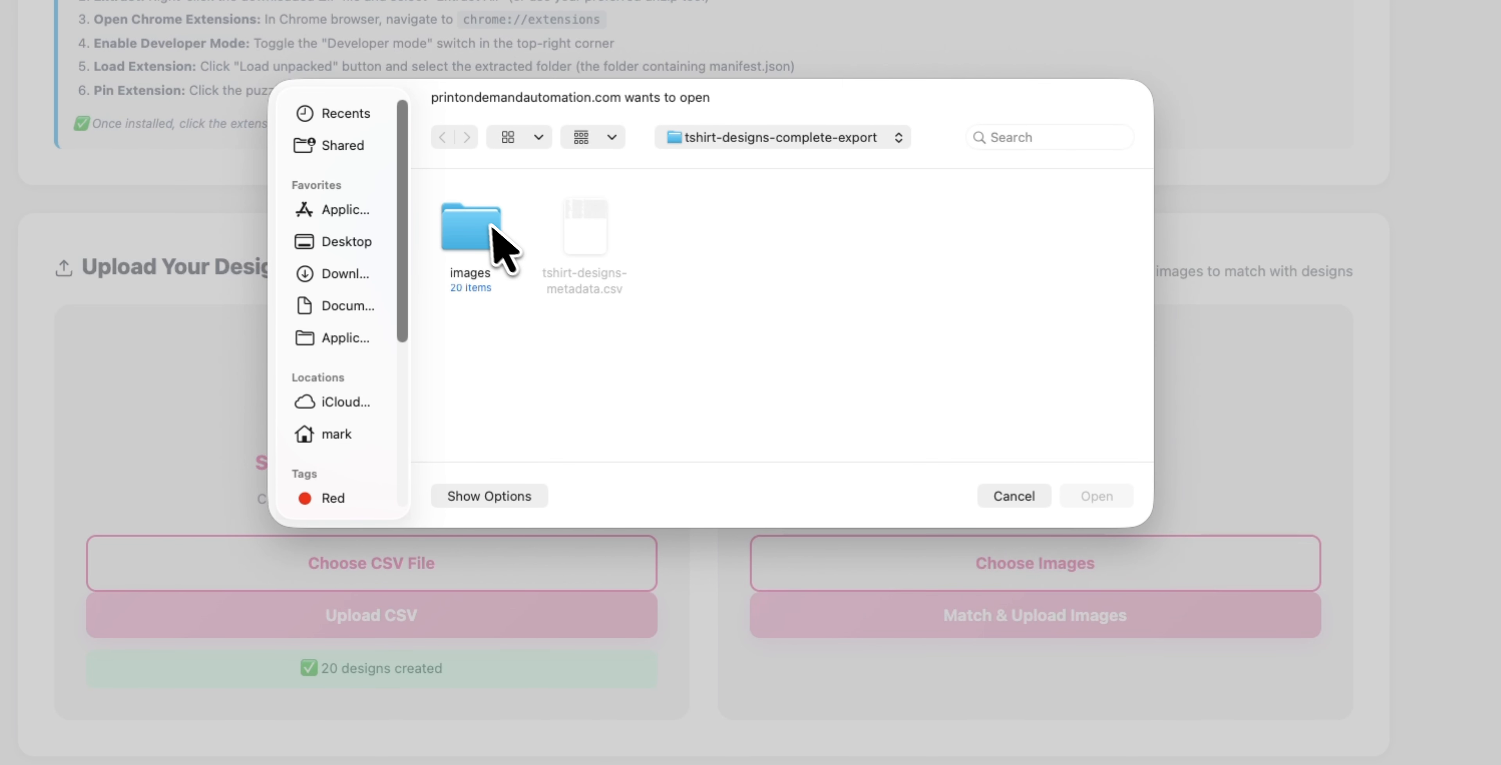
{"action": "double_click", "coordinate": [492, 229]}
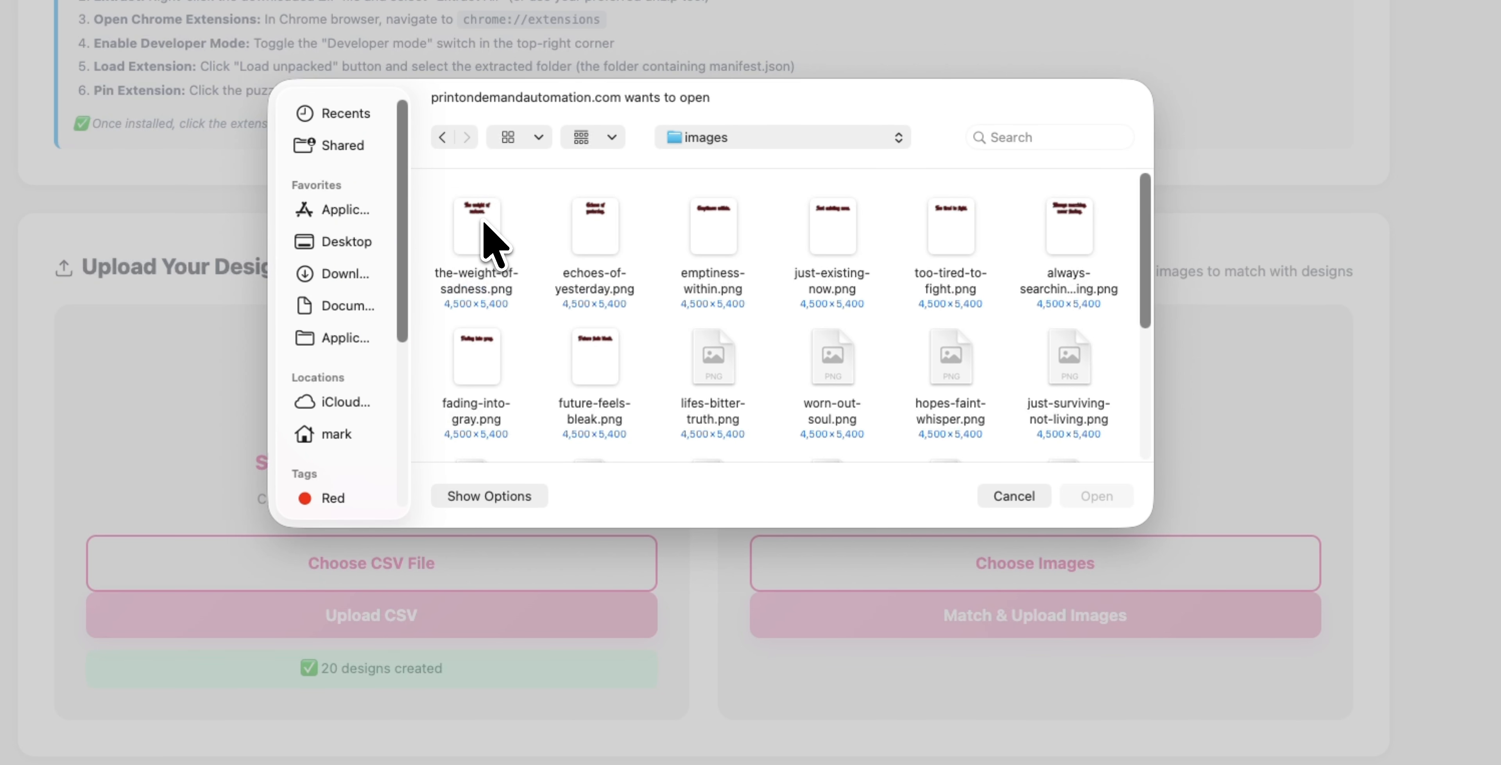
{"action": "key", "text": "super+a"}
{"action": "scroll", "coordinate": [874, 408], "scroll_direction": "down", "scroll_amount": 5}
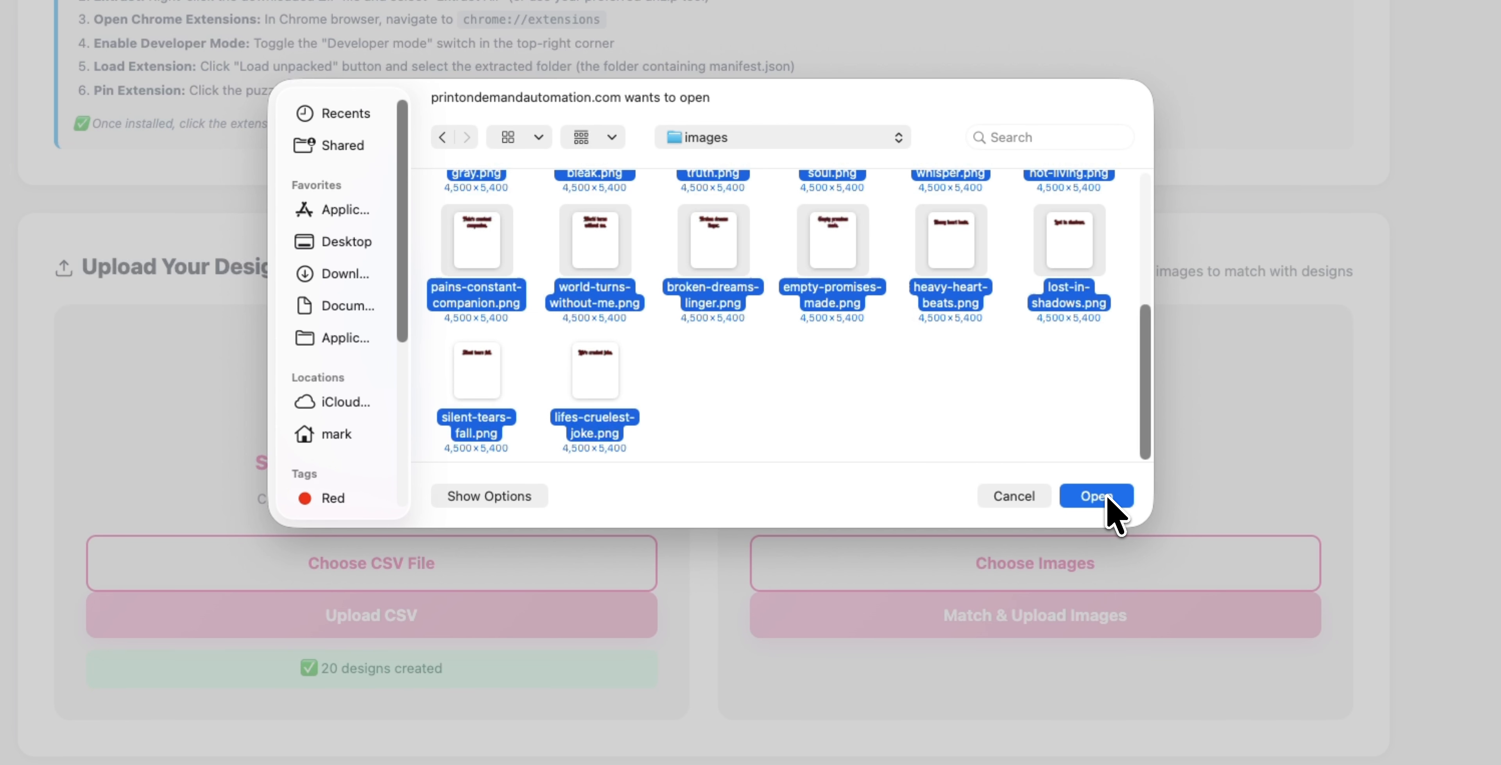
{"action": "left_click", "coordinate": [1107, 500]}
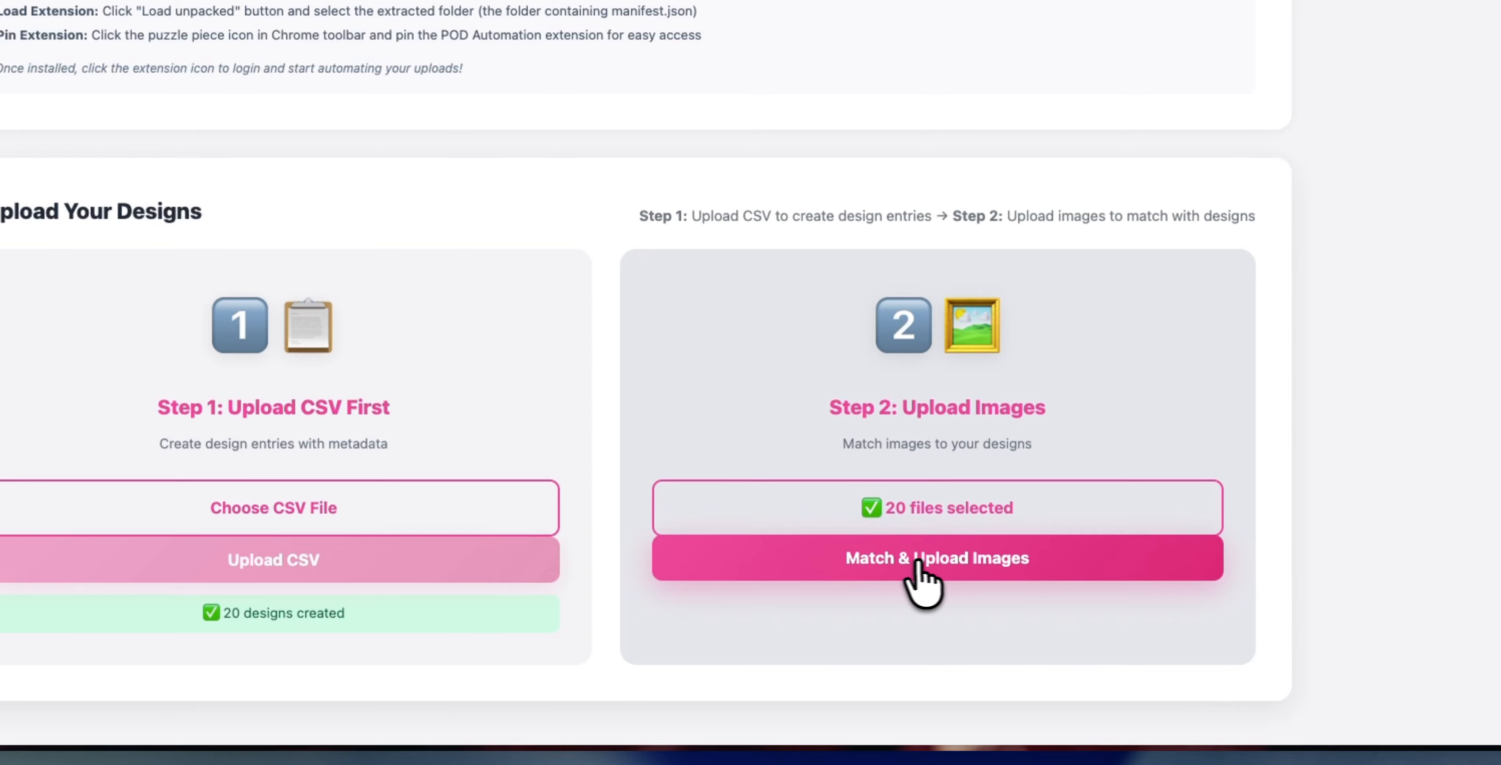
{"action": "left_click", "coordinate": [999, 561]}
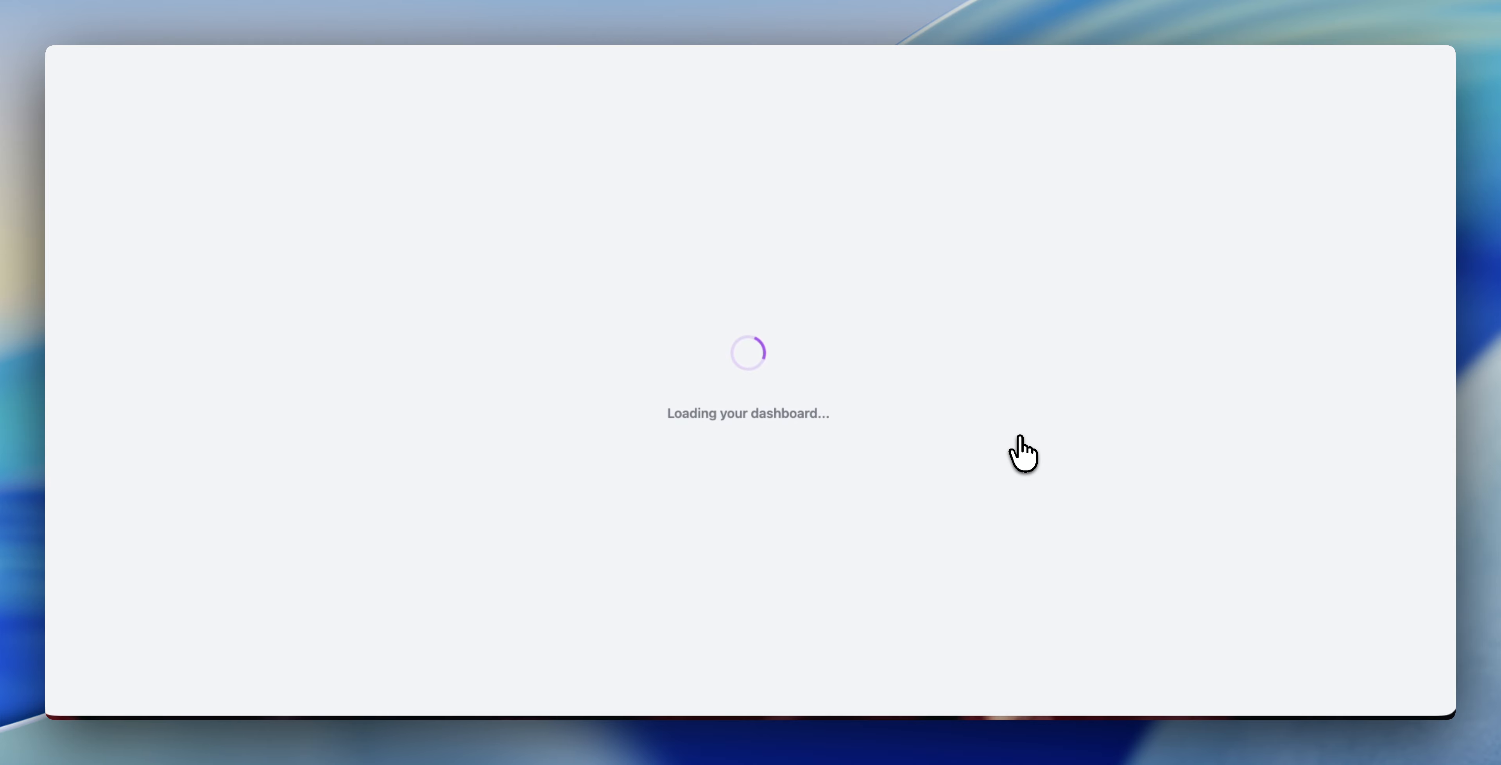
- Check the image thumbnails in the CSV preview table against the design metadata listed in AI Design Sensei
{"action": "scroll", "coordinate": [569, 519], "scroll_direction": "down", "scroll_amount": 5}
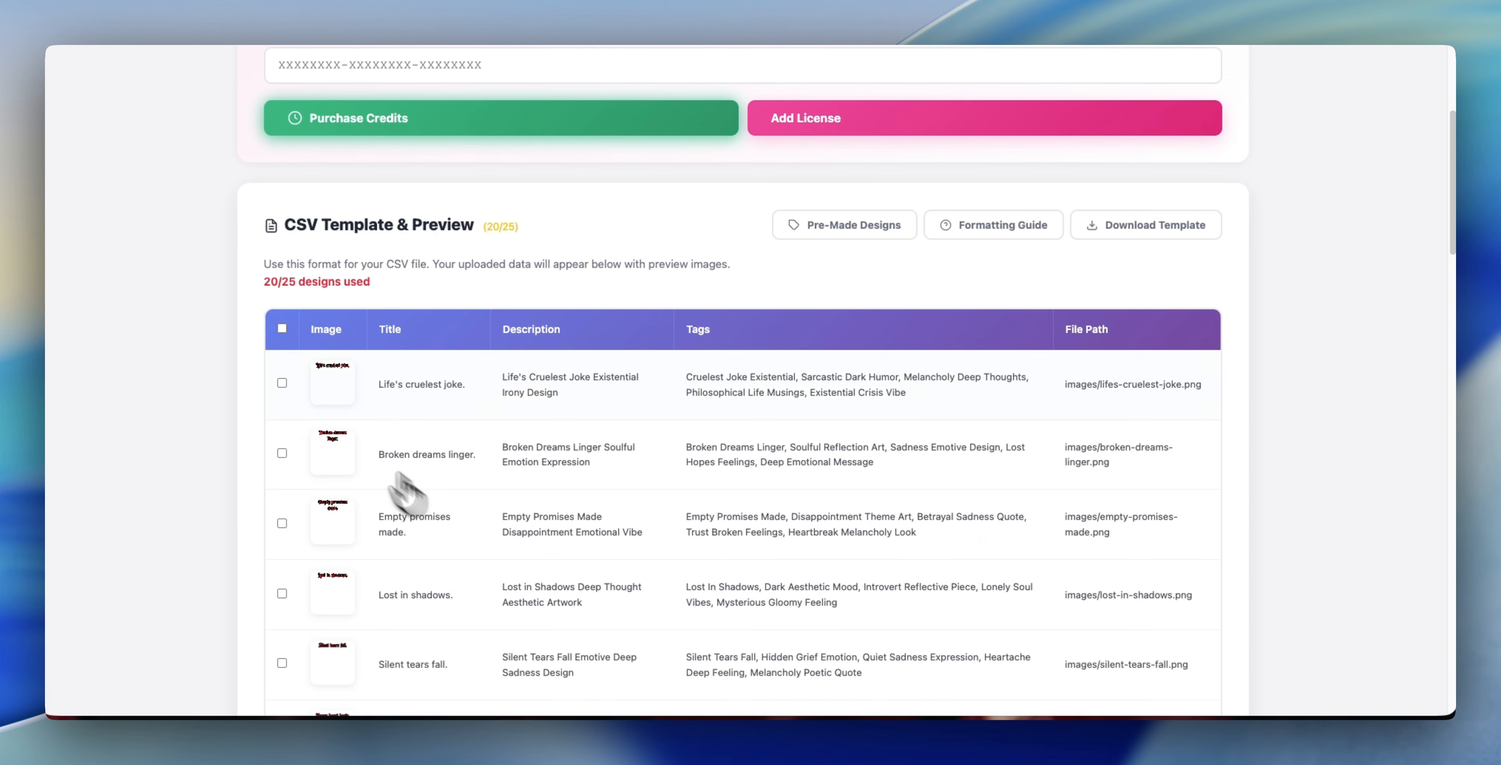
{"action": "scroll", "coordinate": [386, 539], "scroll_direction": "down", "scroll_amount": 15}
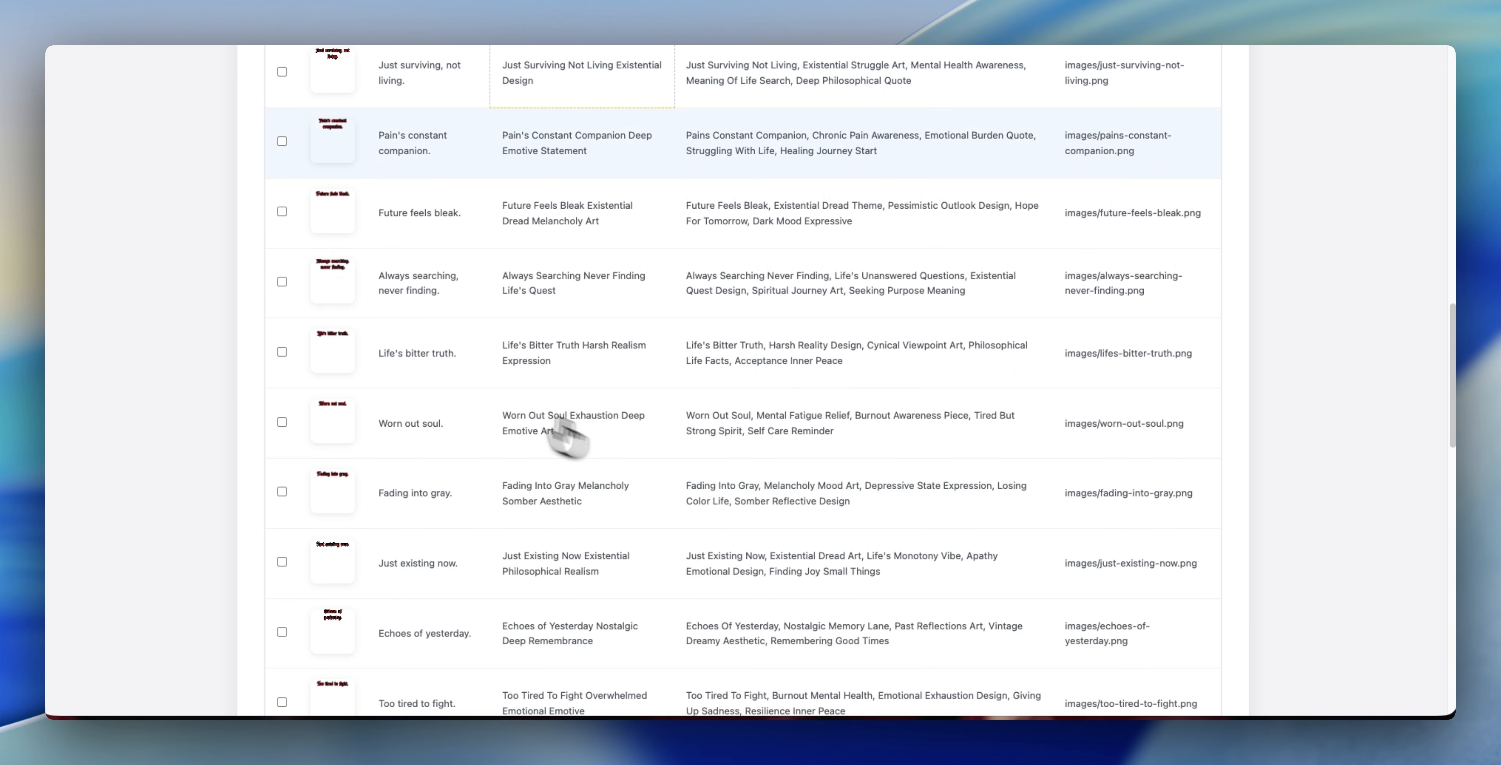
{"action": "scroll", "coordinate": [501, 500], "scroll_direction": "down", "scroll_amount": 8}
{"action": "scroll", "coordinate": [509, 502], "scroll_direction": "up", "scroll_amount": 15}
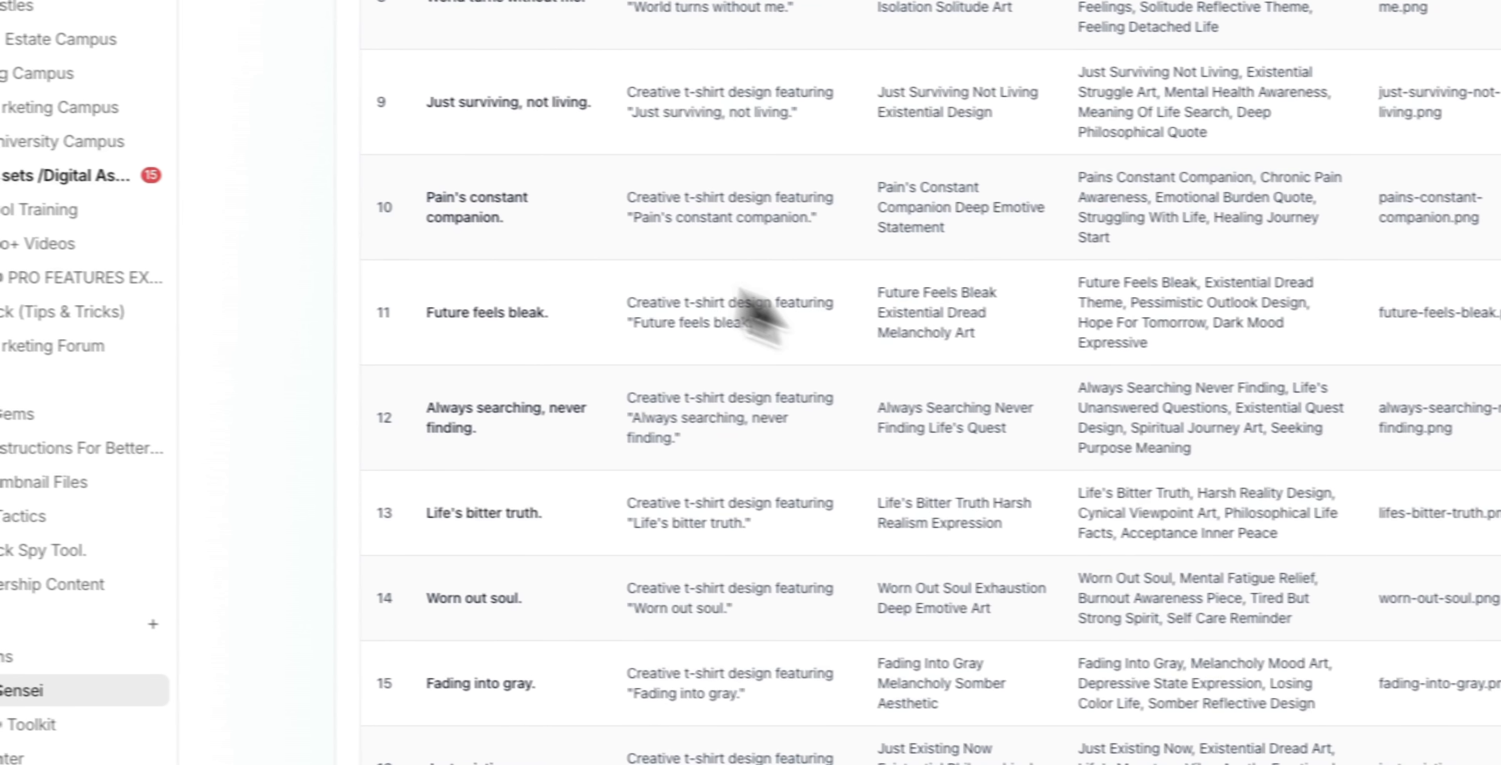
{"action": "scroll", "coordinate": [914, 449], "scroll_direction": "up", "scroll_amount": 10}
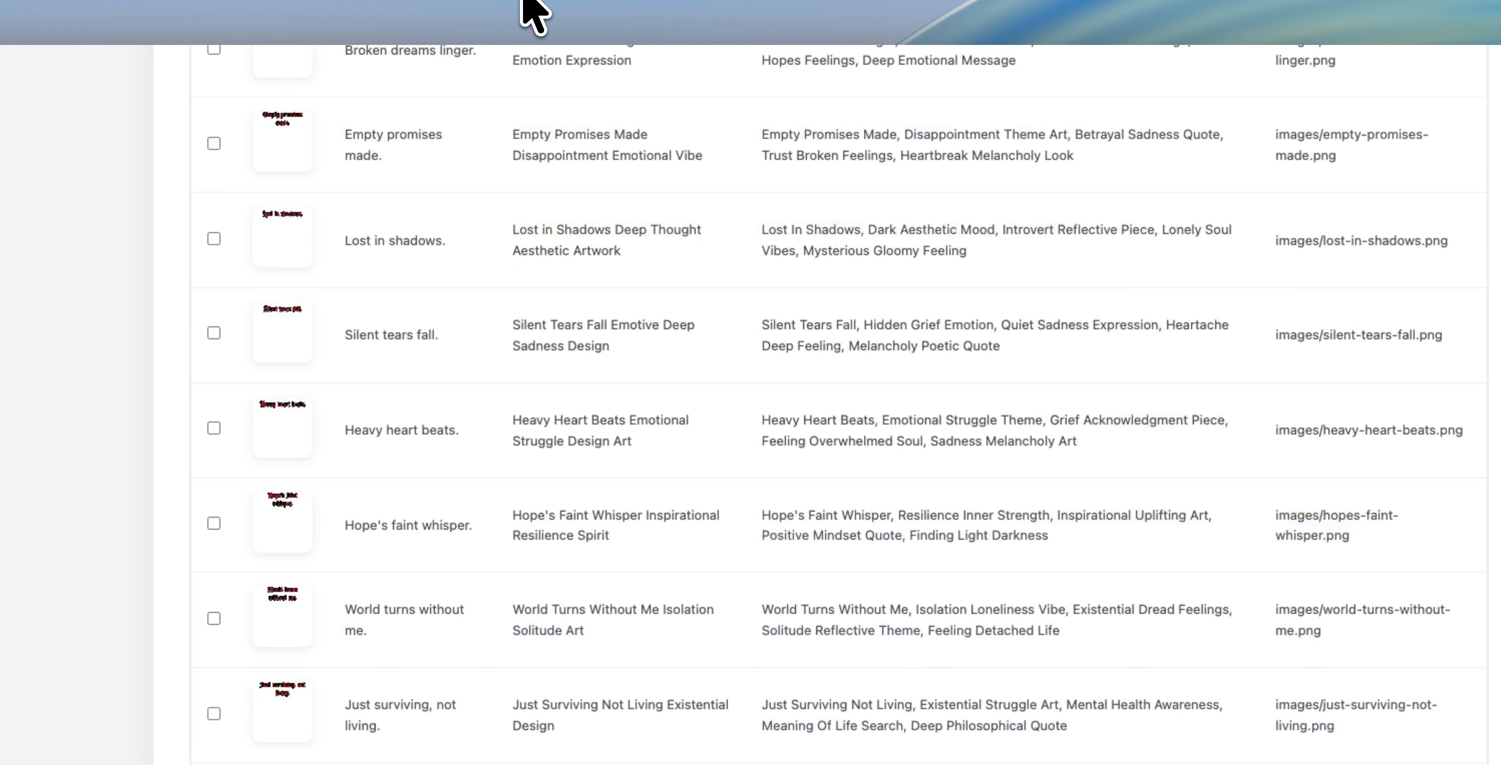
- Read the Titles, Descriptions and Tags sections of the CSV Formatting Guide and close the guide
{"action": "scroll", "coordinate": [905, 385], "scroll_direction": "up", "scroll_amount": 5}
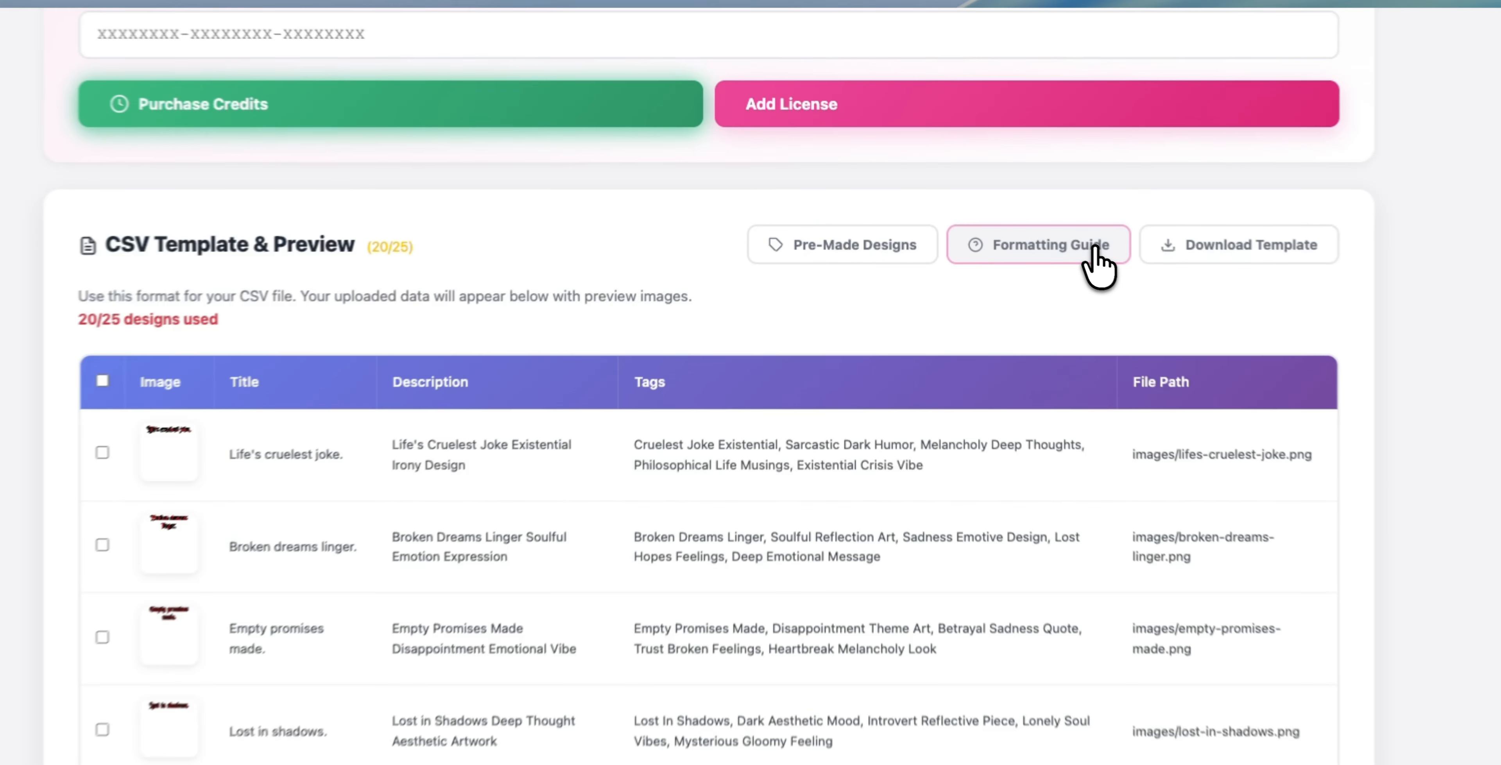
{"action": "left_click", "coordinate": [1037, 231]}
{"action": "left_click", "coordinate": [567, 339]}
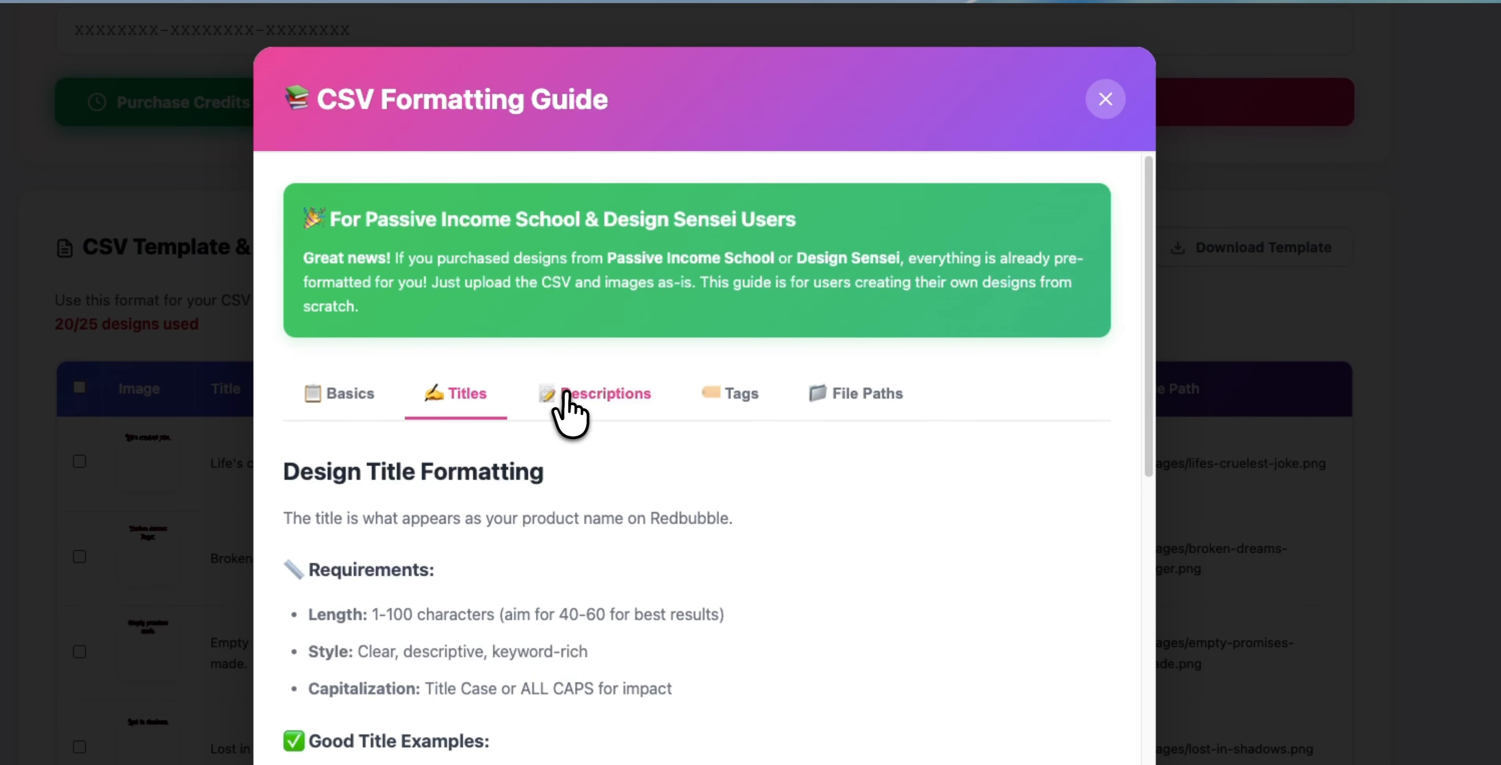
{"action": "left_click", "coordinate": [567, 394]}
{"action": "left_click", "coordinate": [735, 400]}
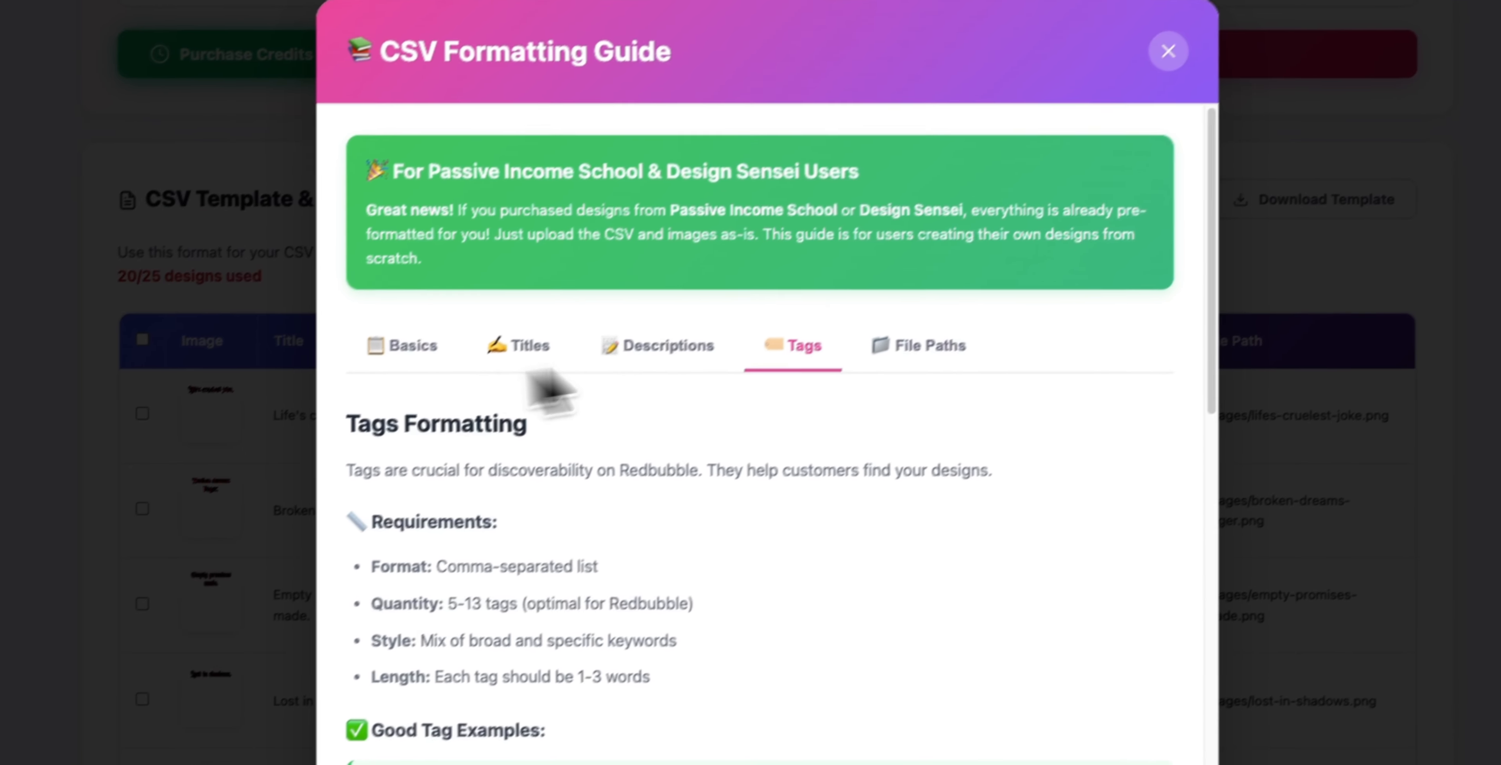
{"action": "scroll", "coordinate": [968, 349], "scroll_direction": "down", "scroll_amount": 3}
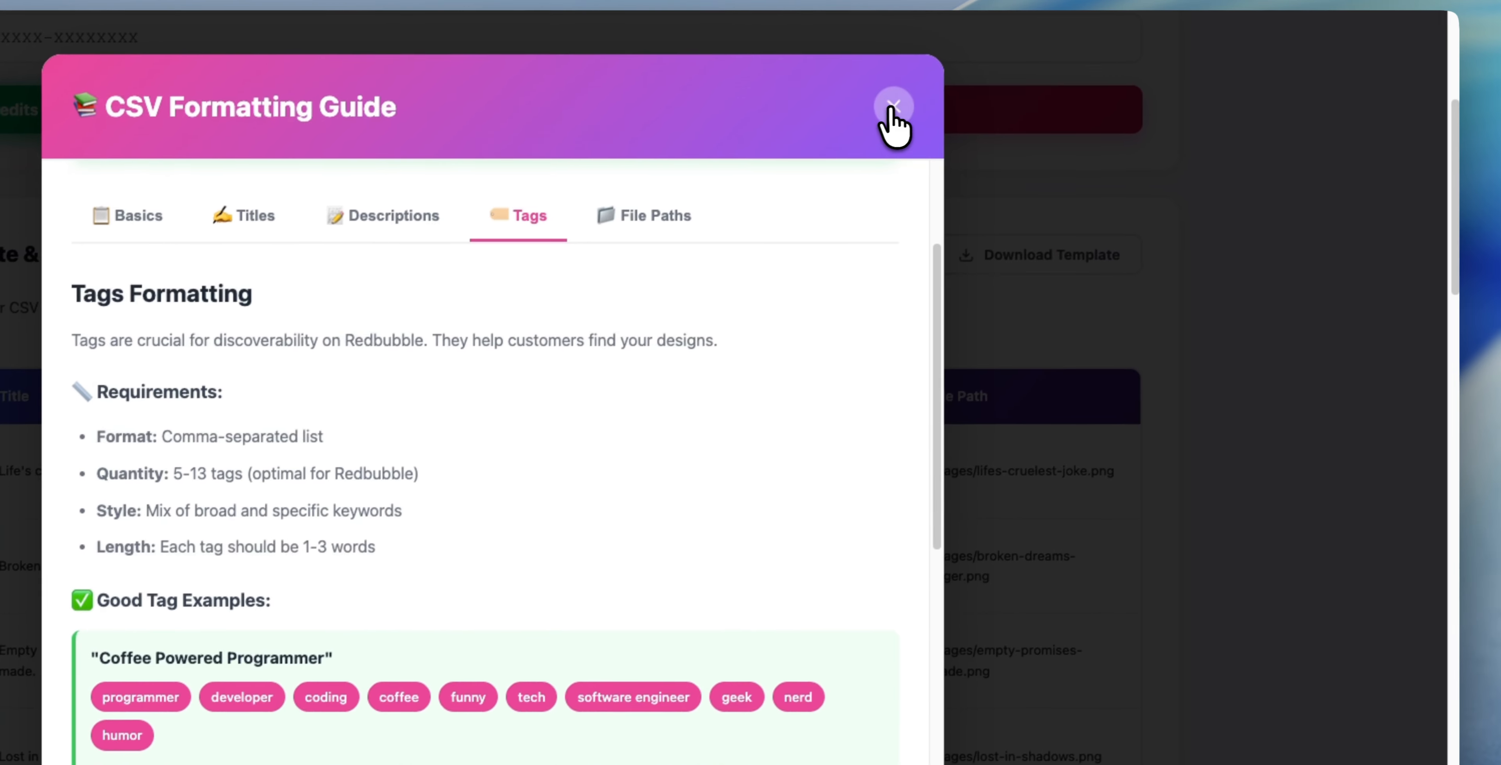
{"action": "left_click", "coordinate": [893, 107]}
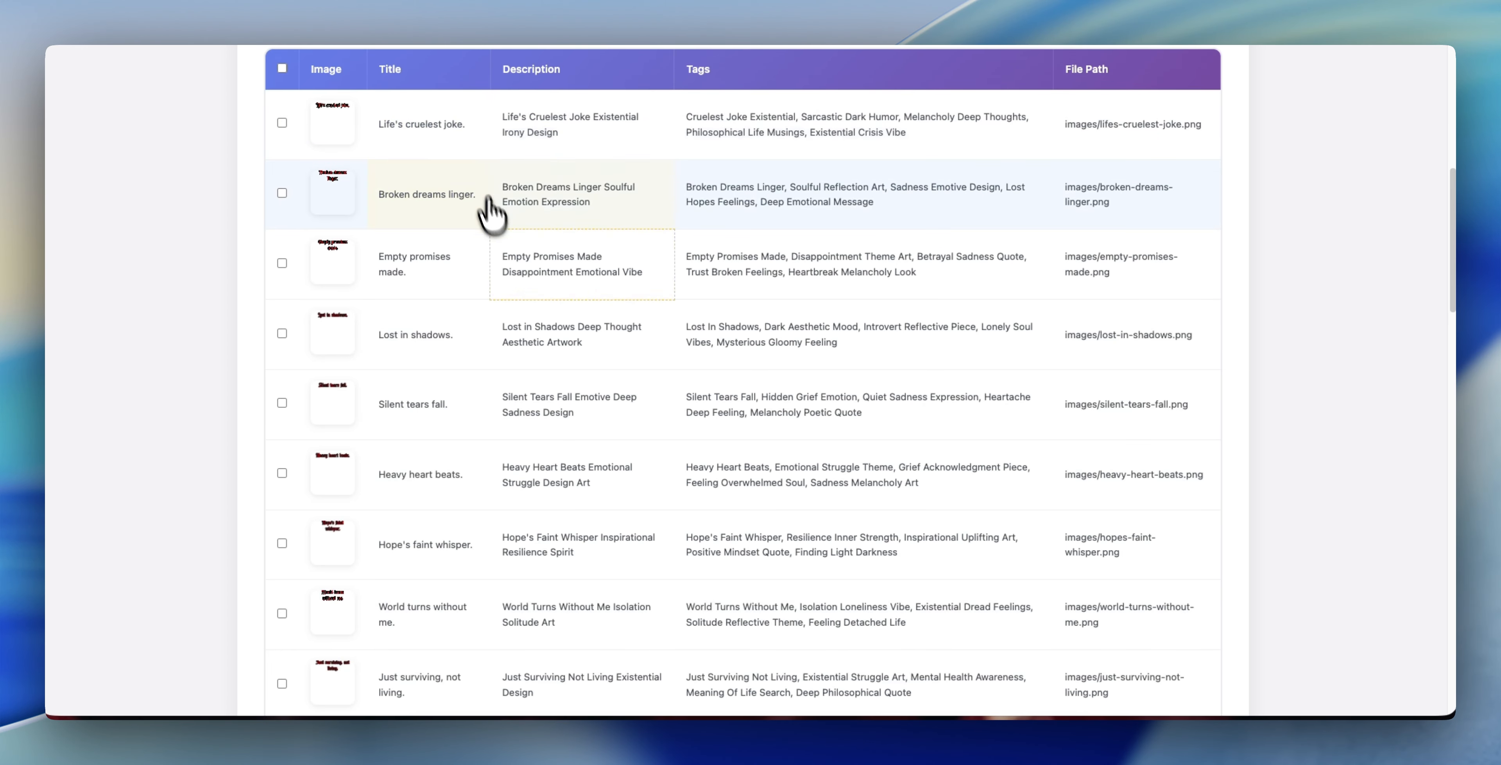
- Preview the "Hope's faint whisper." design with its title, description and tags, and close the preview
{"action": "scroll", "coordinate": [531, 256], "scroll_direction": "down", "scroll_amount": 3}
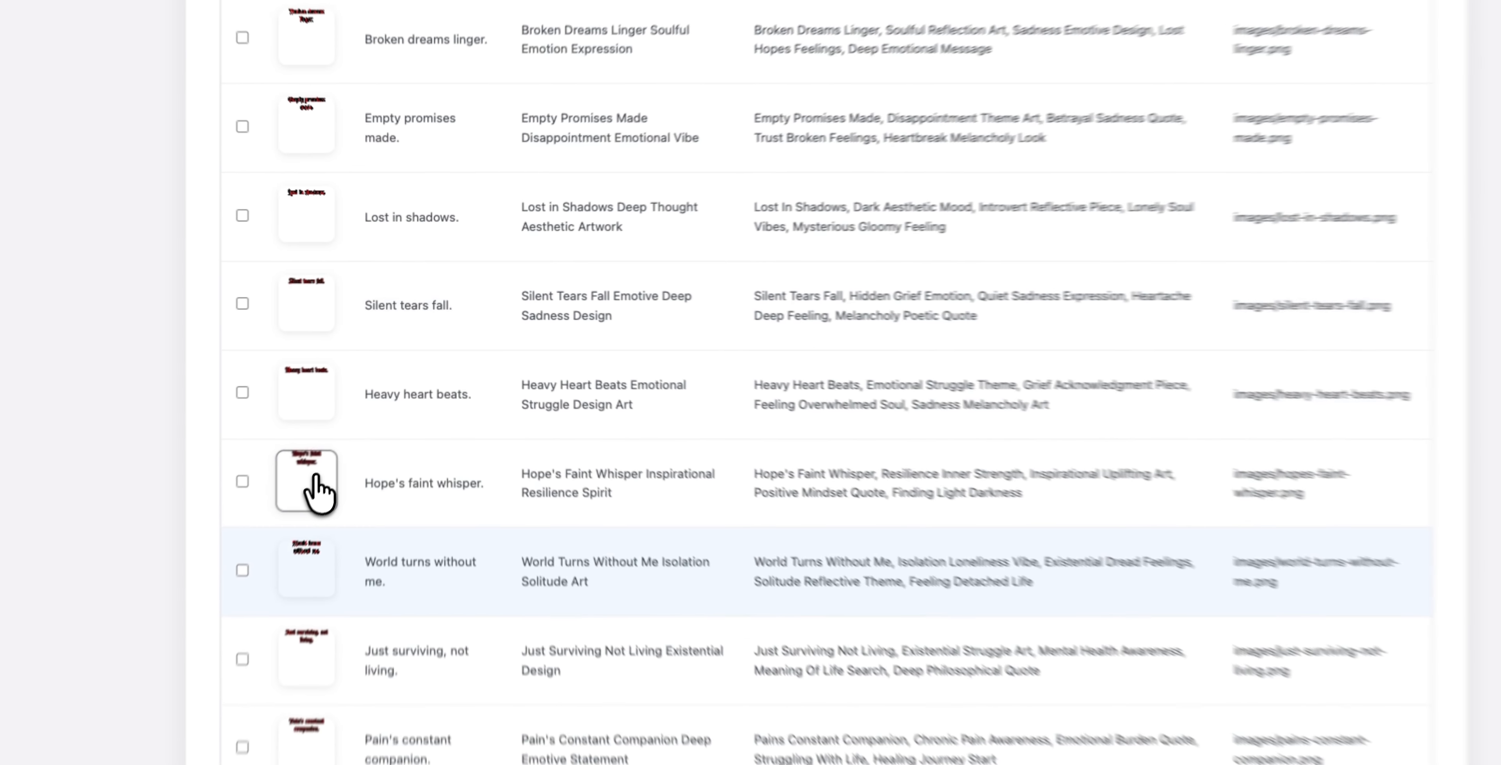
{"action": "left_click", "coordinate": [331, 445]}
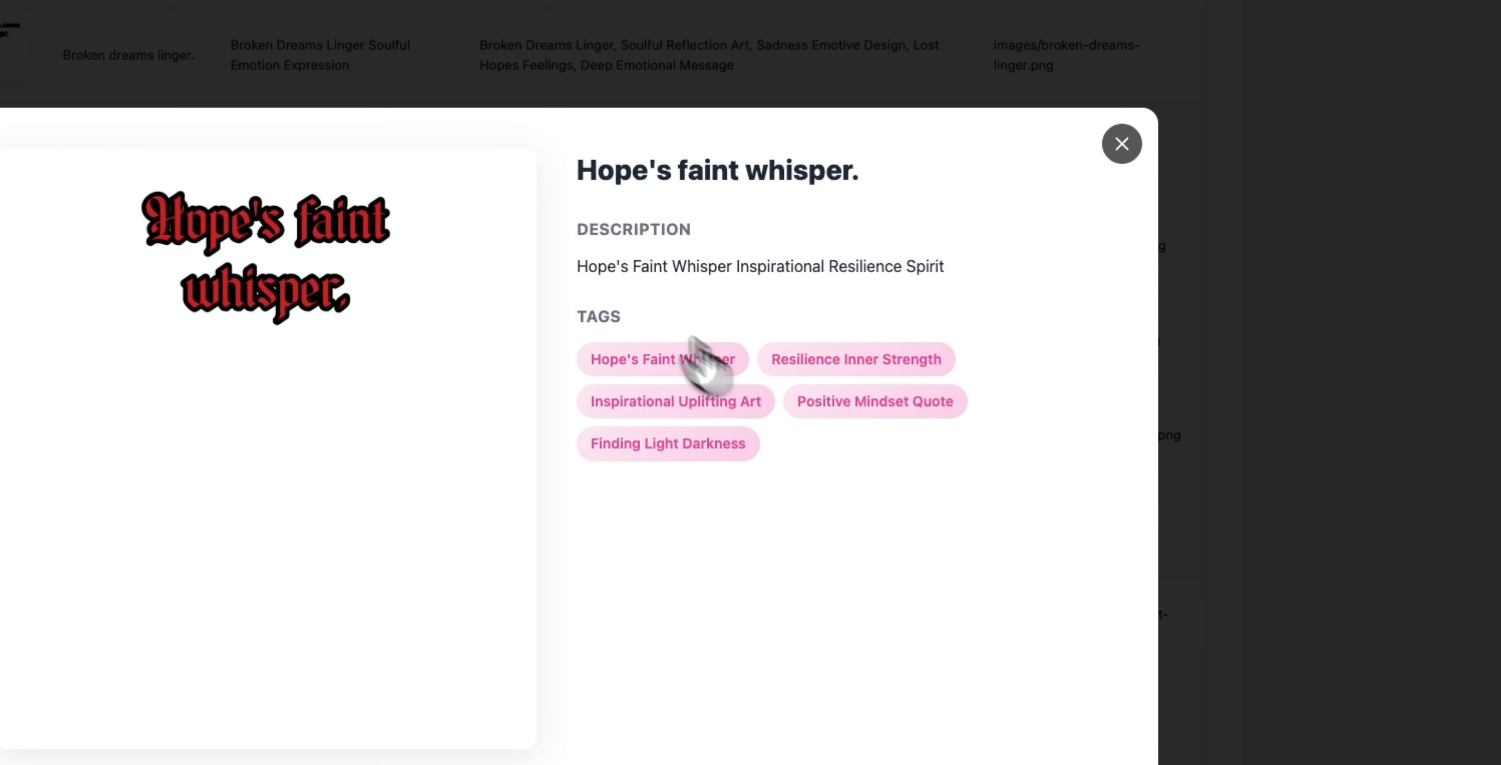
{"action": "left_click_drag", "start_coordinate": [697, 255], "coordinate": [1069, 317]}
{"action": "left_click_drag", "start_coordinate": [705, 160], "coordinate": [910, 164]}
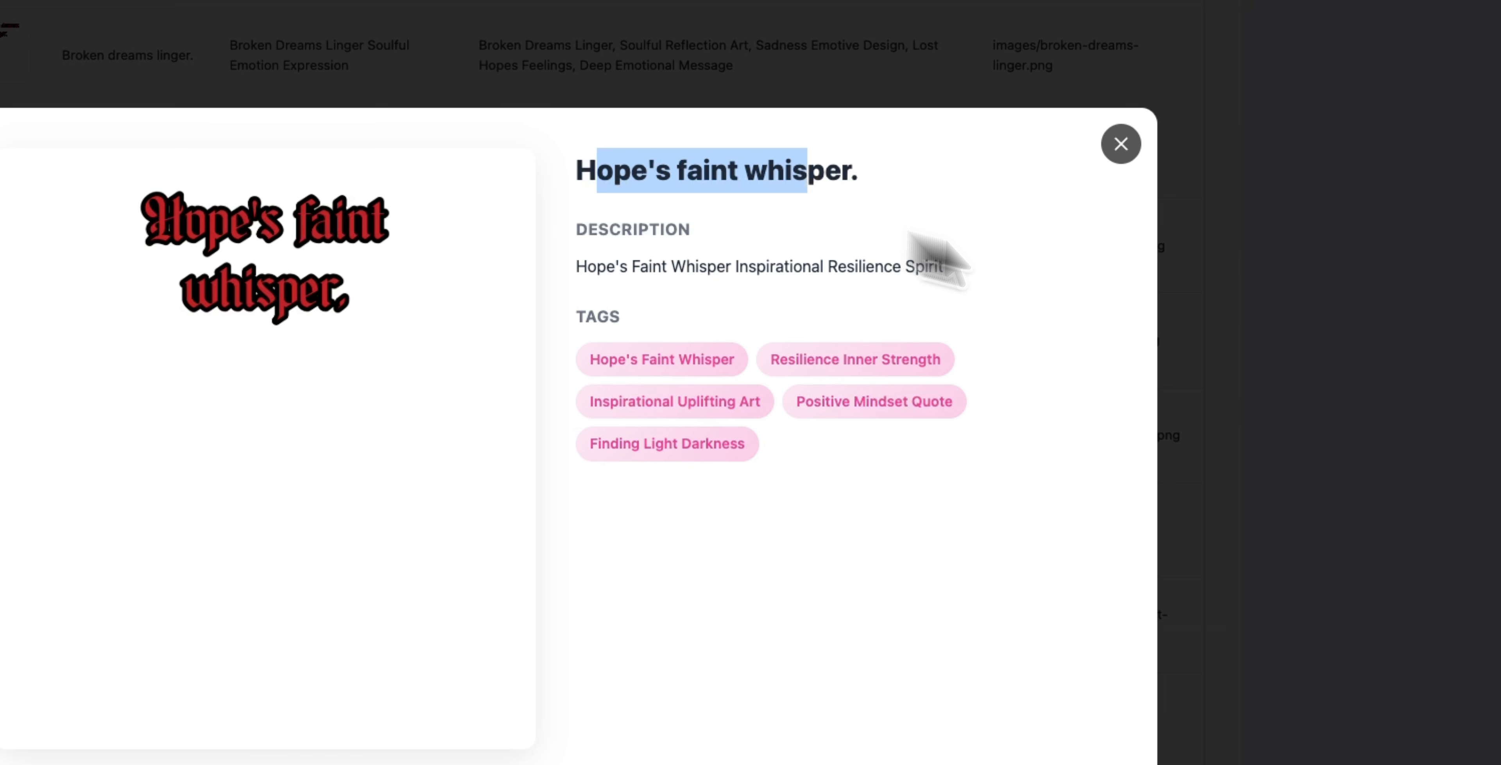
{"action": "left_click", "coordinate": [1317, 350]}
- Examine the account's token balance and the upload pricing in the dashboard's Add Tokens section
{"action": "scroll", "coordinate": [913, 434], "scroll_direction": "down", "scroll_amount": 10}
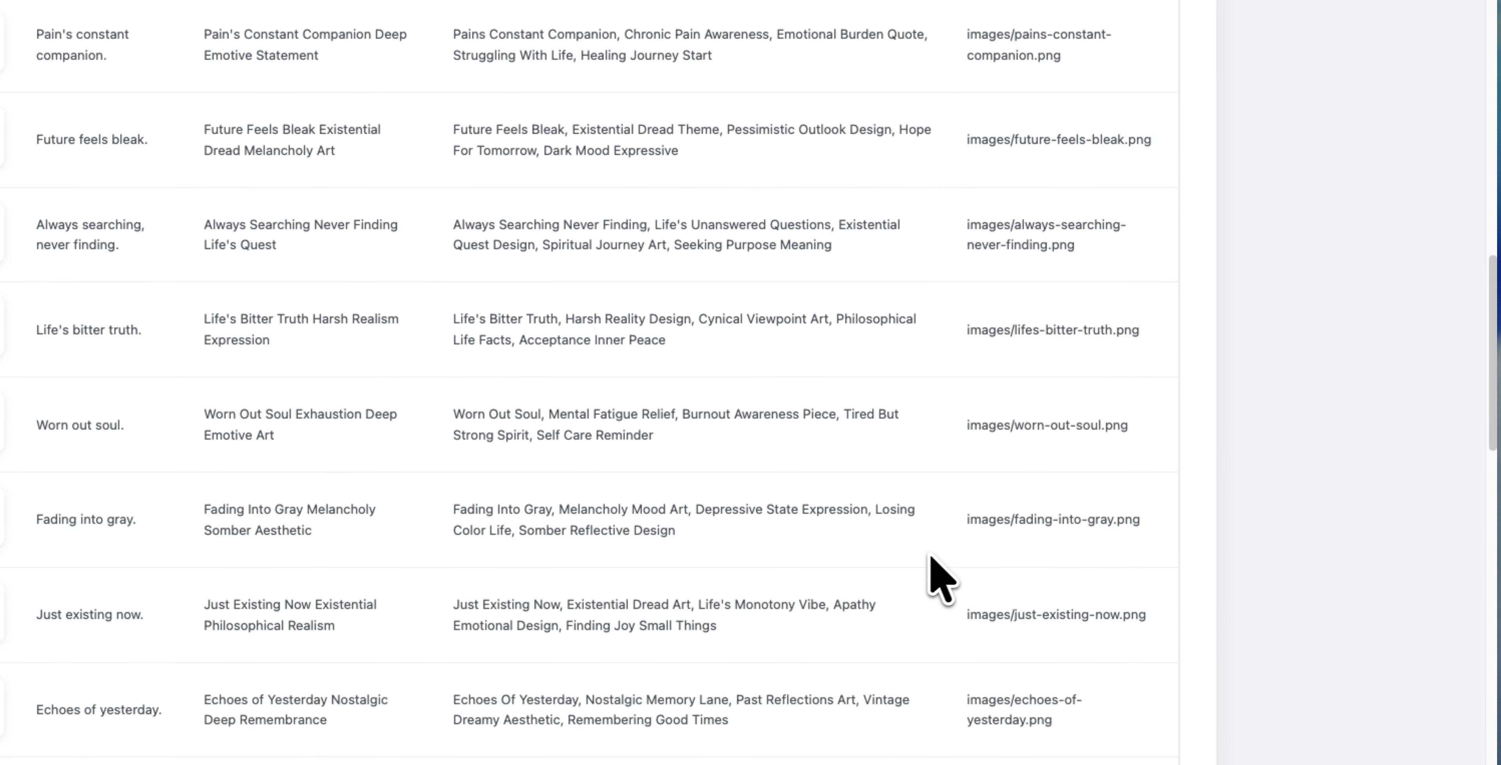
{"action": "scroll", "coordinate": [907, 552], "scroll_direction": "up", "scroll_amount": 20}
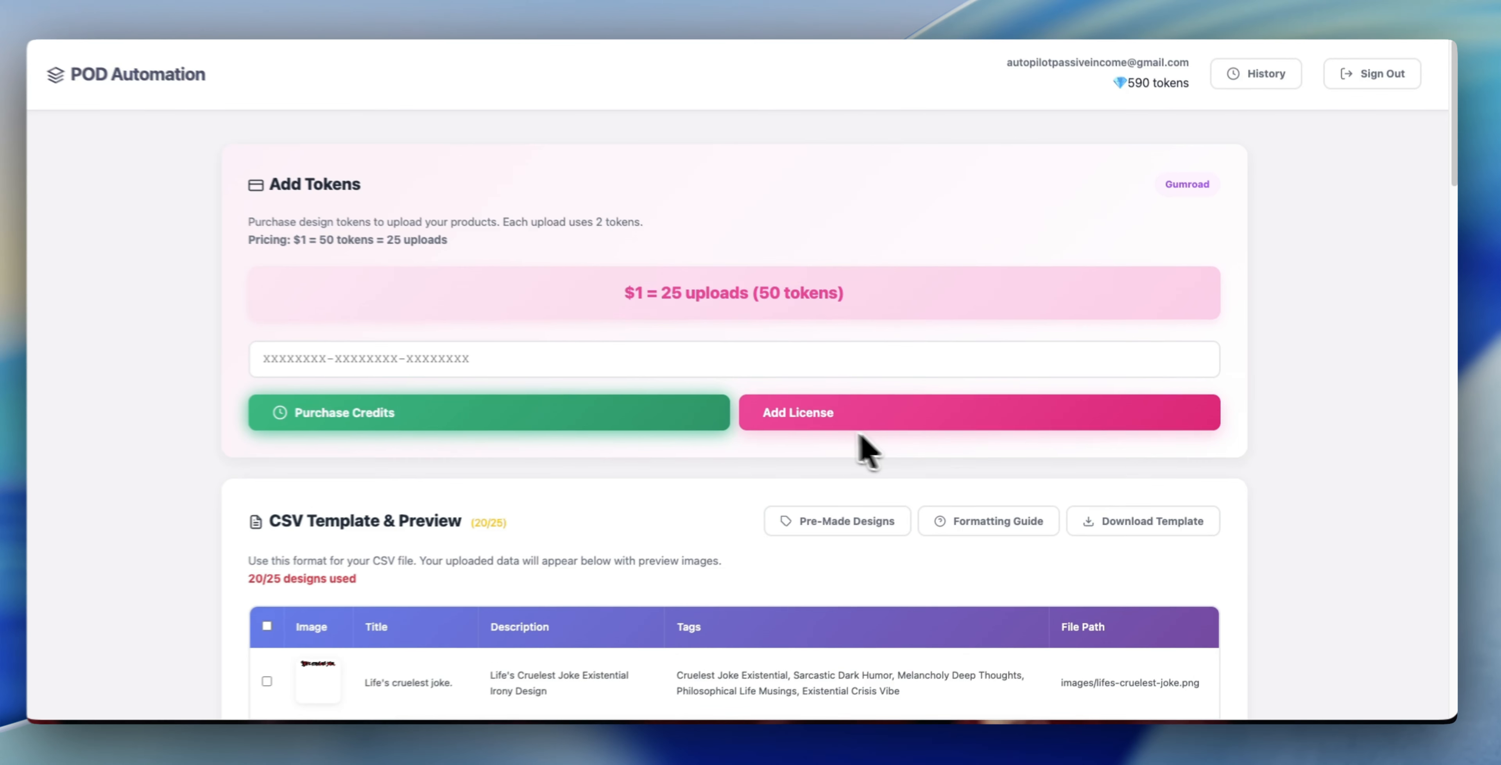
{"action": "scroll", "coordinate": [821, 501], "scroll_direction": "down", "scroll_amount": 5}
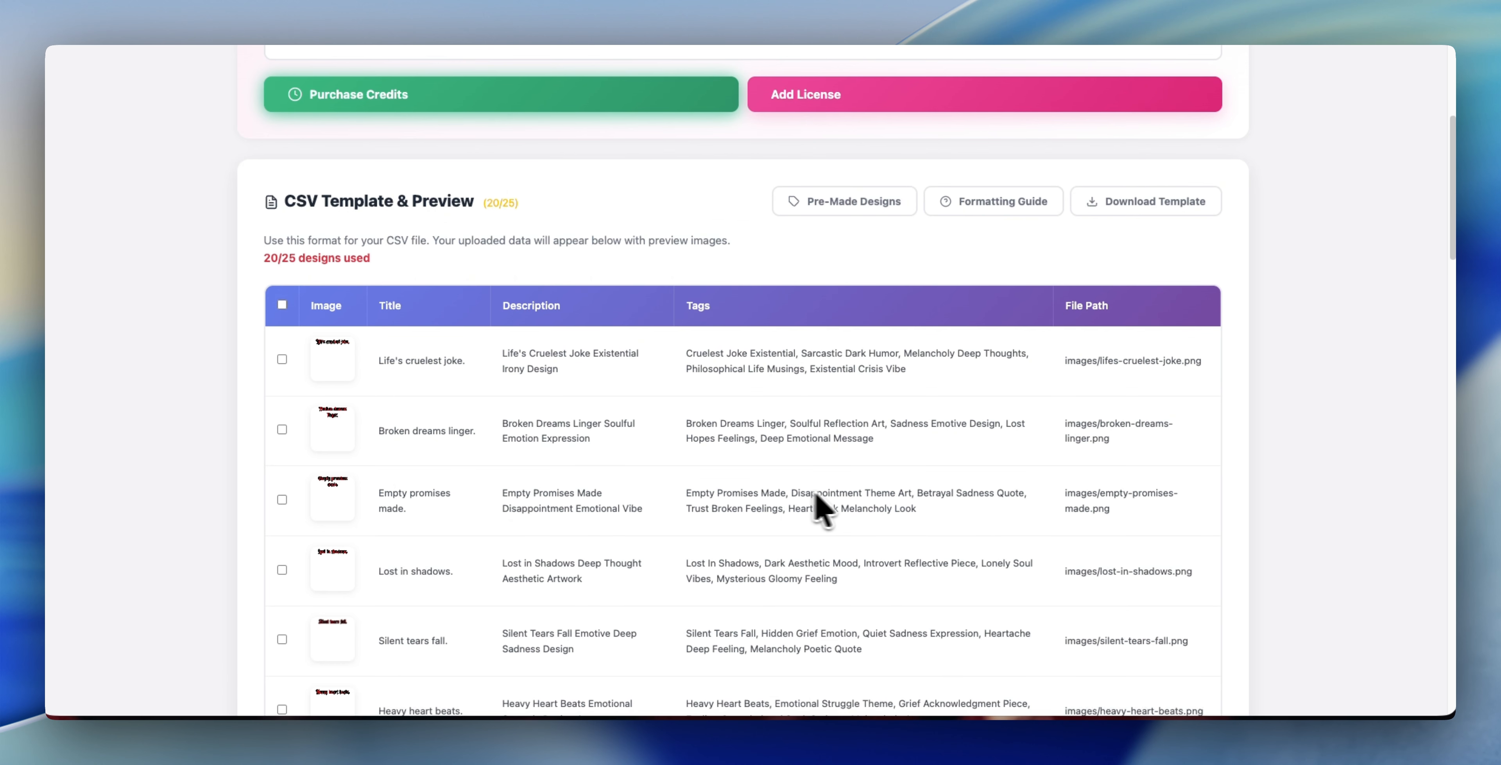
{"action": "scroll", "coordinate": [874, 570], "scroll_direction": "up", "scroll_amount": 5}
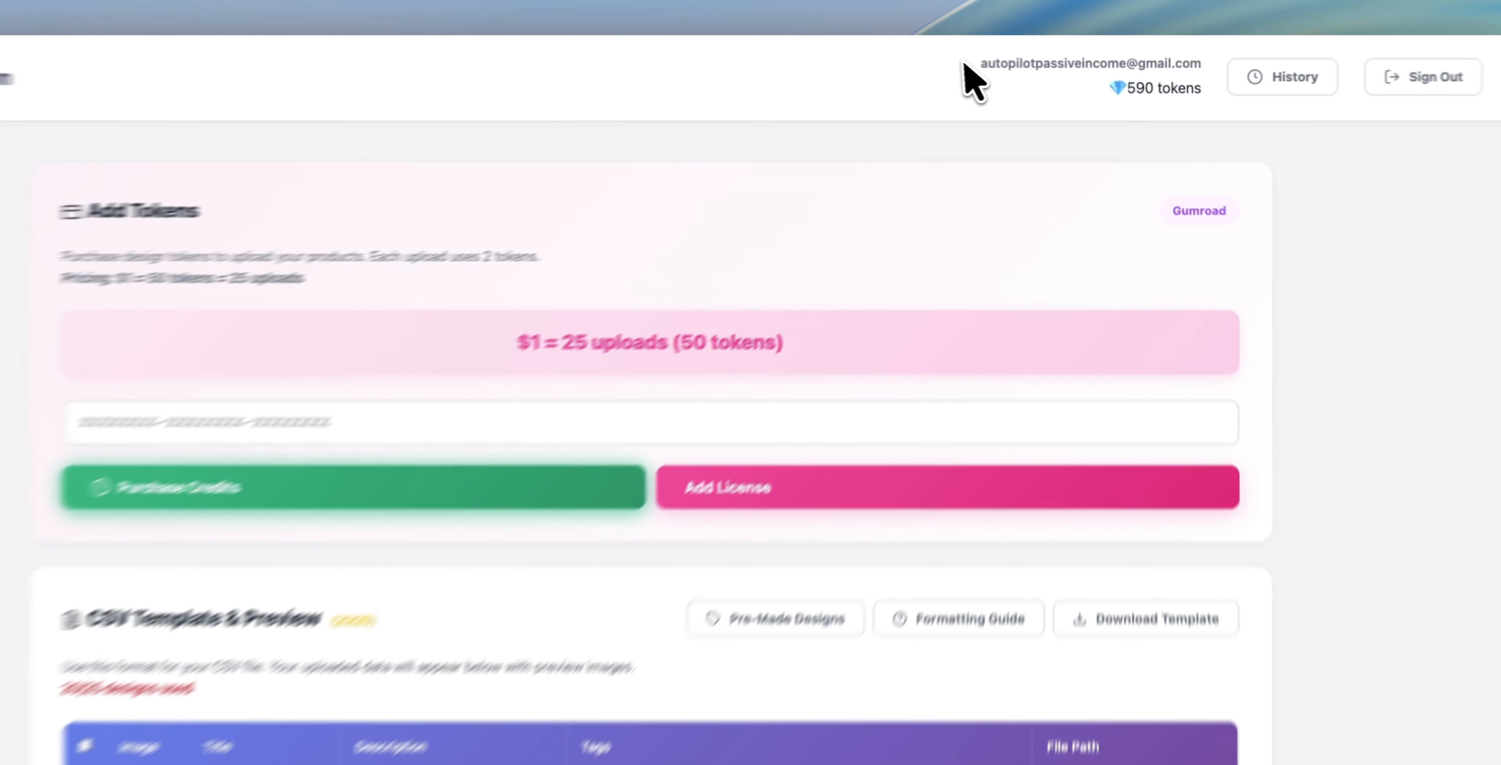
{"action": "left_click_drag", "start_coordinate": [996, 63], "coordinate": [1160, 77]}
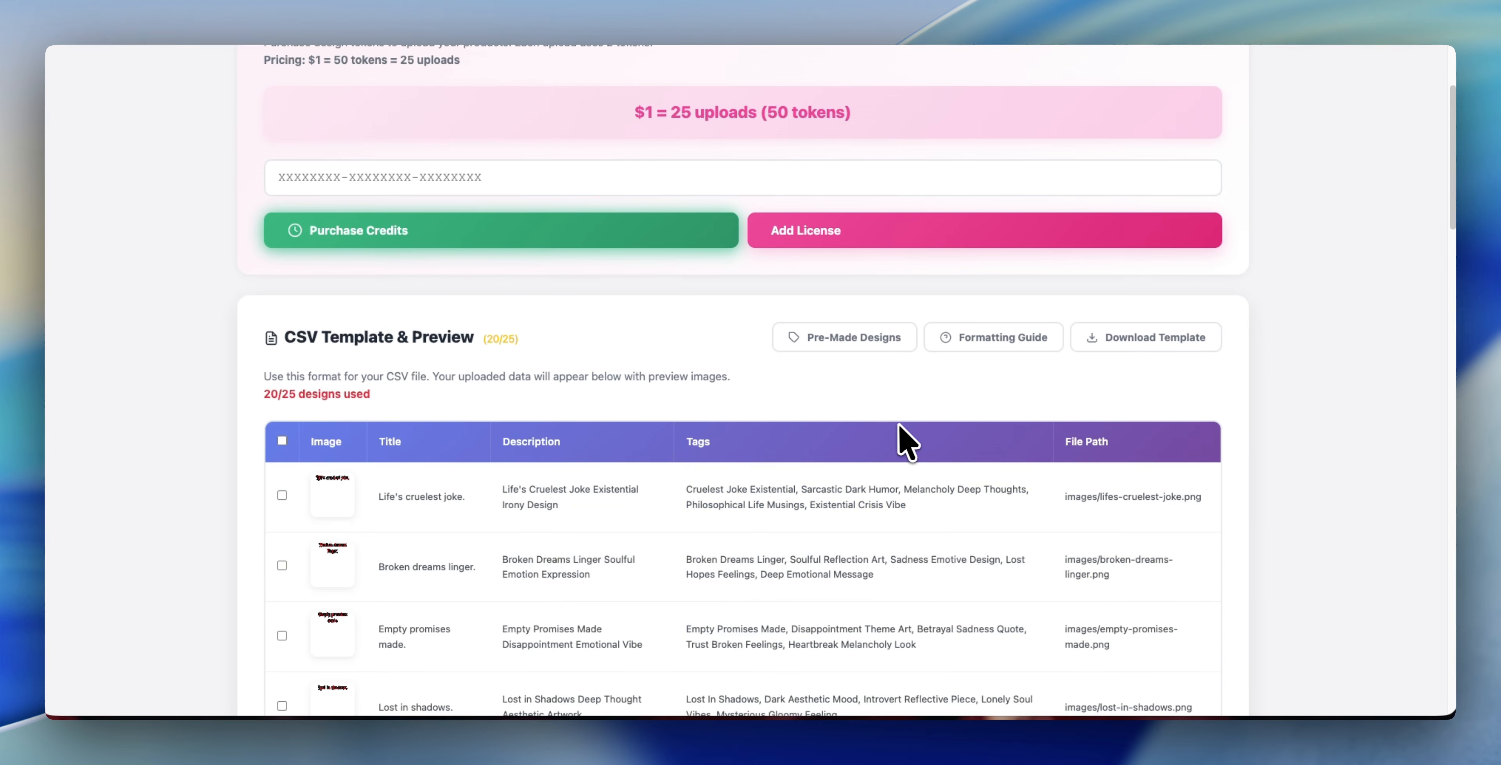
- Download the required Chrome extension and save it as redbubble-uploader-extension in the Downloads folder
{"action": "scroll", "coordinate": [961, 446], "scroll_direction": "down", "scroll_amount": 15}
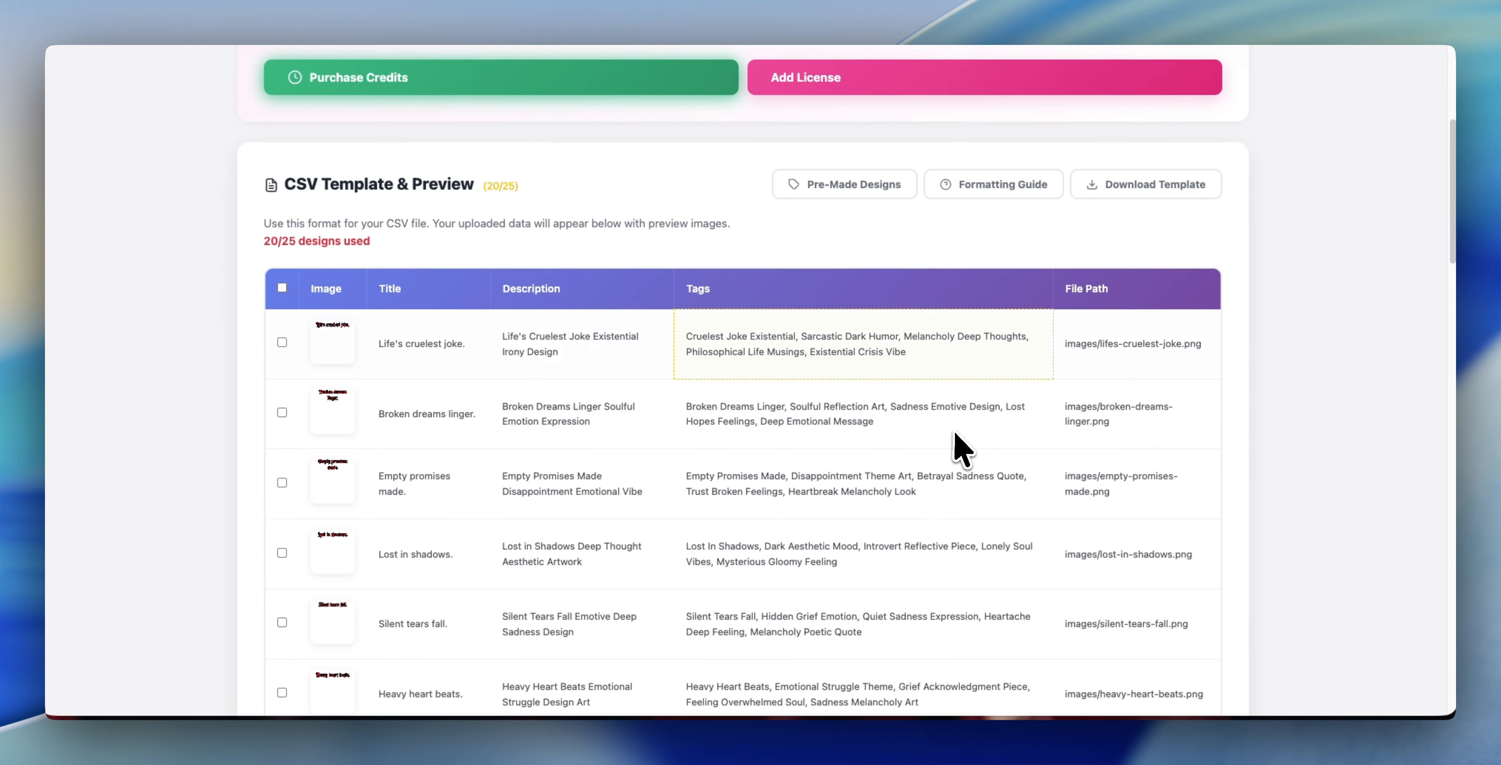
{"action": "scroll", "coordinate": [956, 442], "scroll_direction": "down", "scroll_amount": 10}
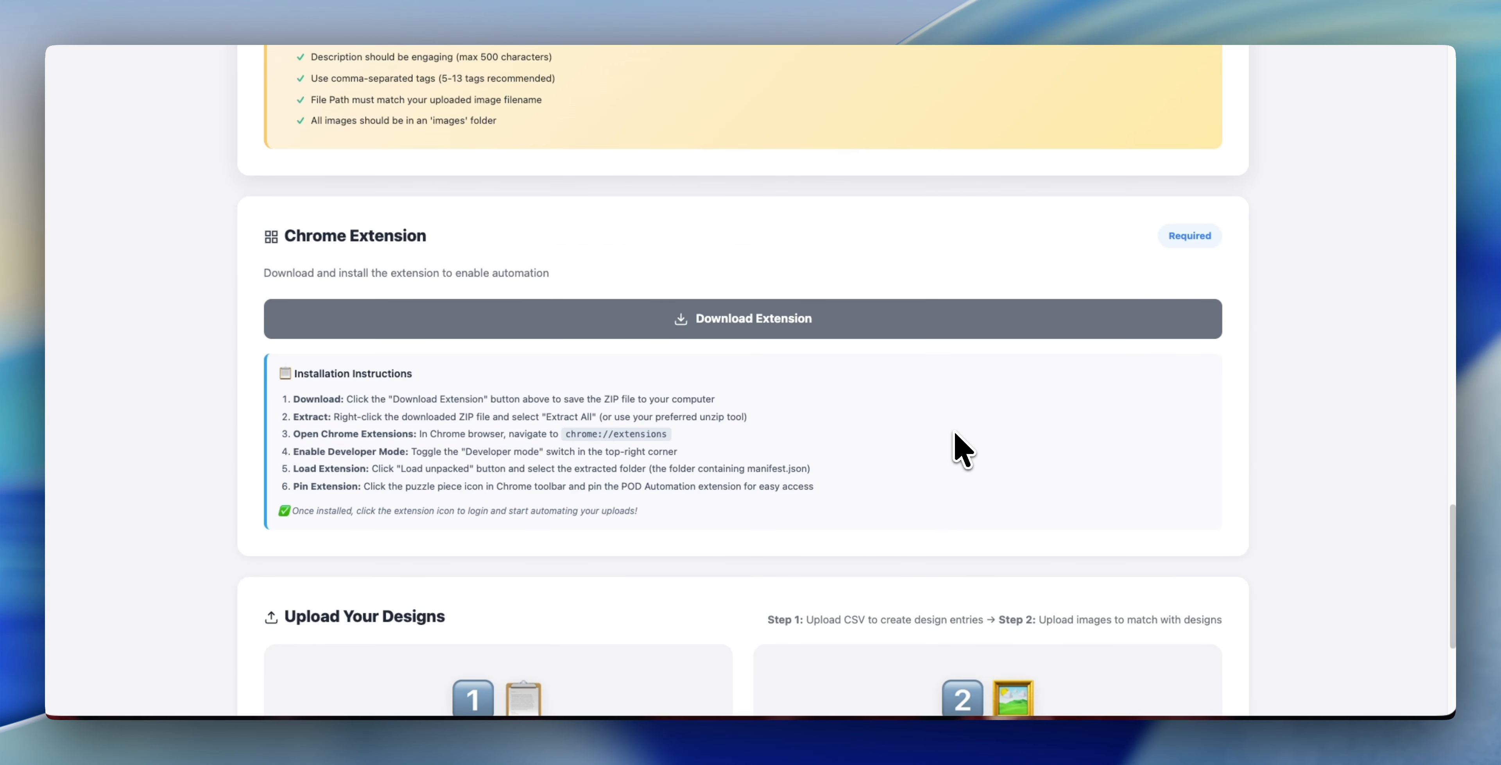
{"action": "scroll", "coordinate": [874, 448], "scroll_direction": "up", "scroll_amount": 6}
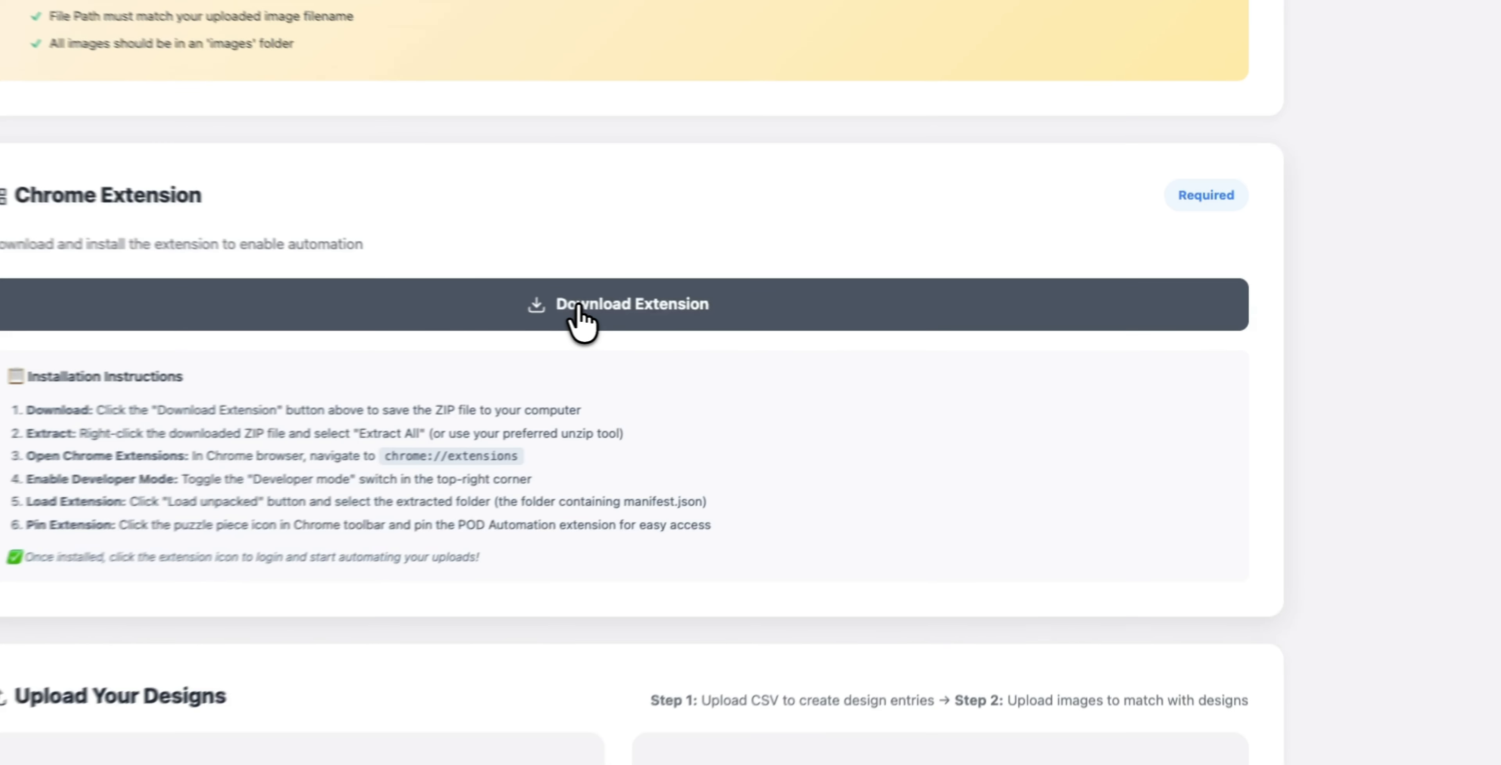
{"action": "left_click", "coordinate": [728, 317]}
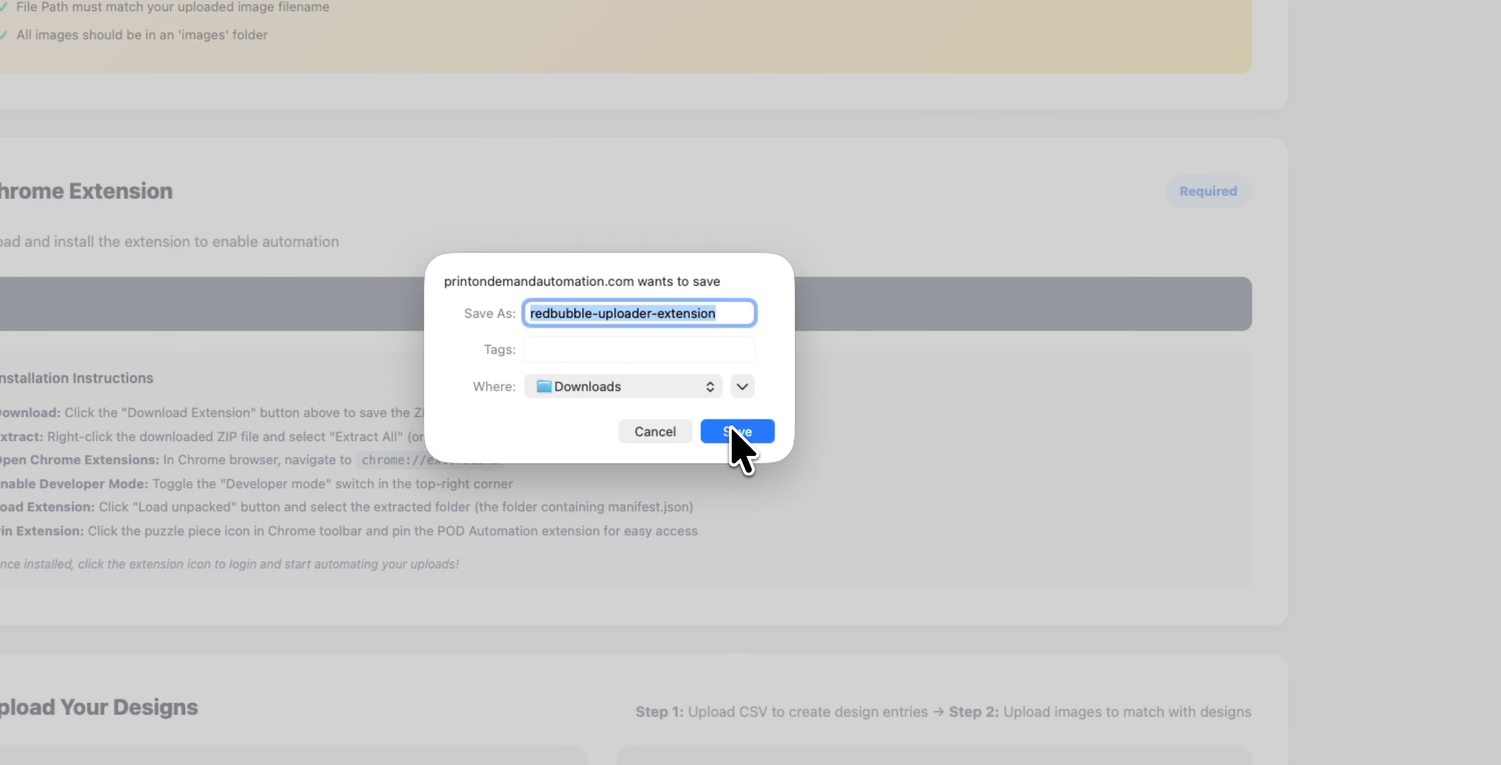
{"action": "left_click", "coordinate": [726, 419]}
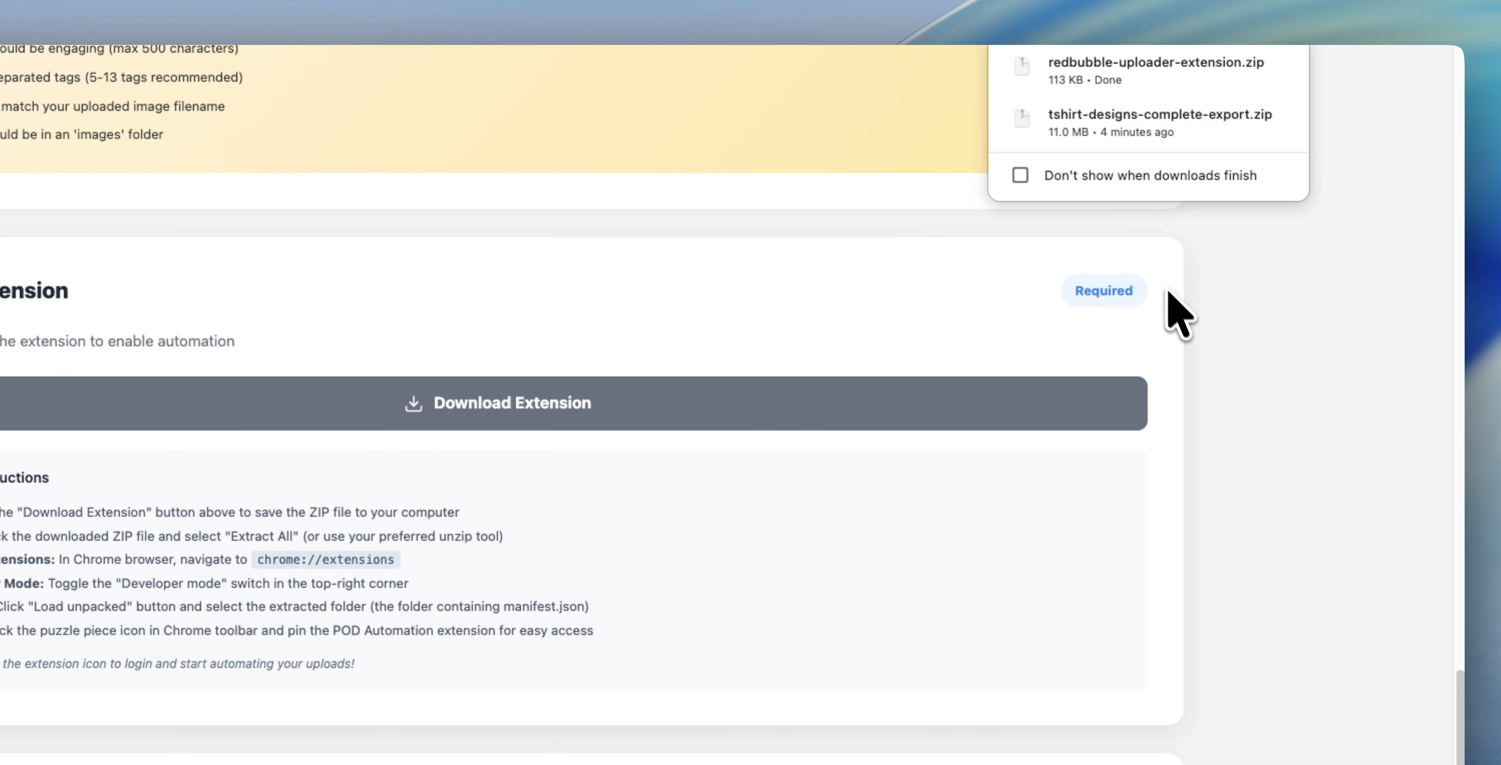
- Extract the downloaded redbubble-uploader-extension ZIP in Finder and reduce the height of the Downloads window
{"action": "left_click", "coordinate": [1098, 93]}
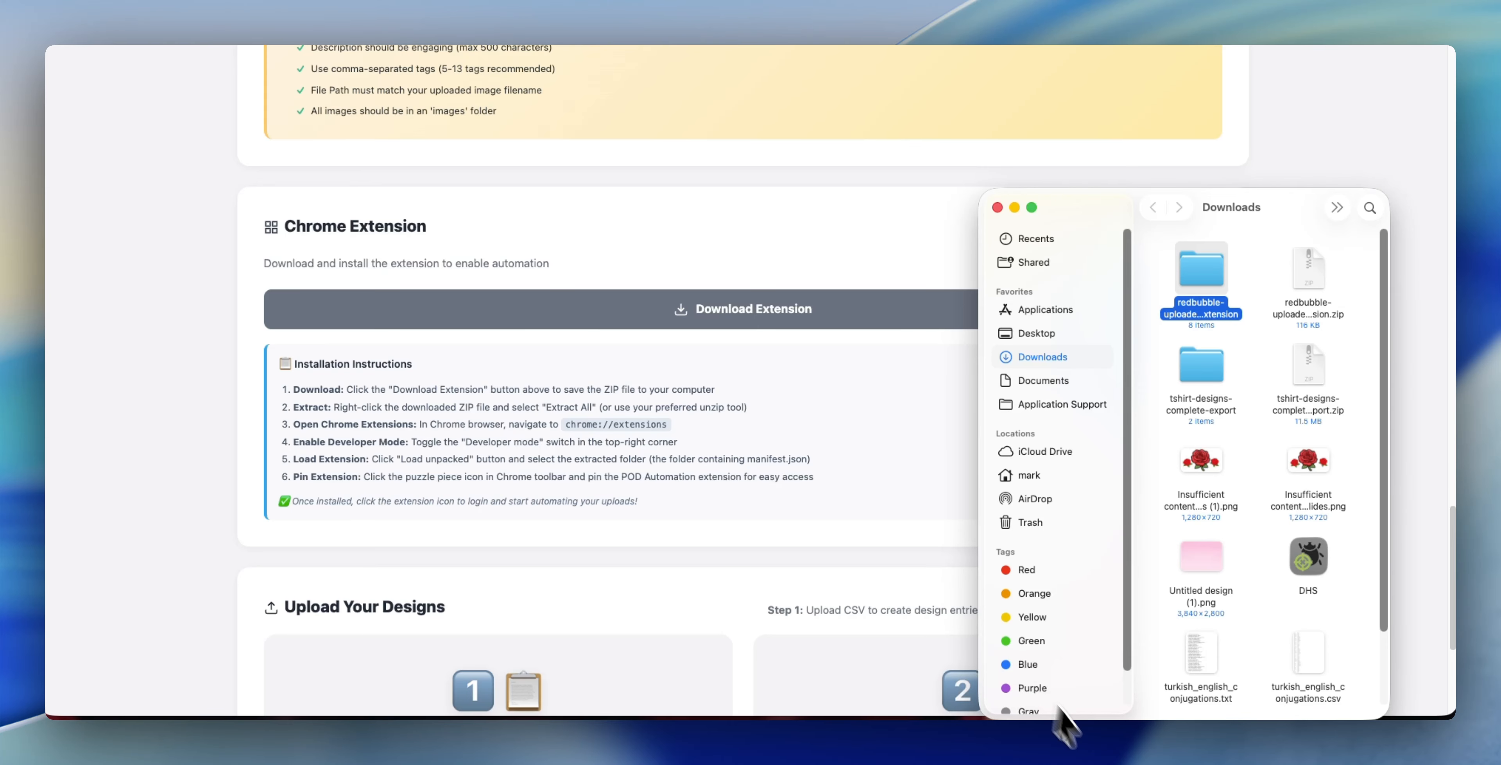
{"action": "left_click_drag", "start_coordinate": [1128, 721], "coordinate": [1073, 480]}
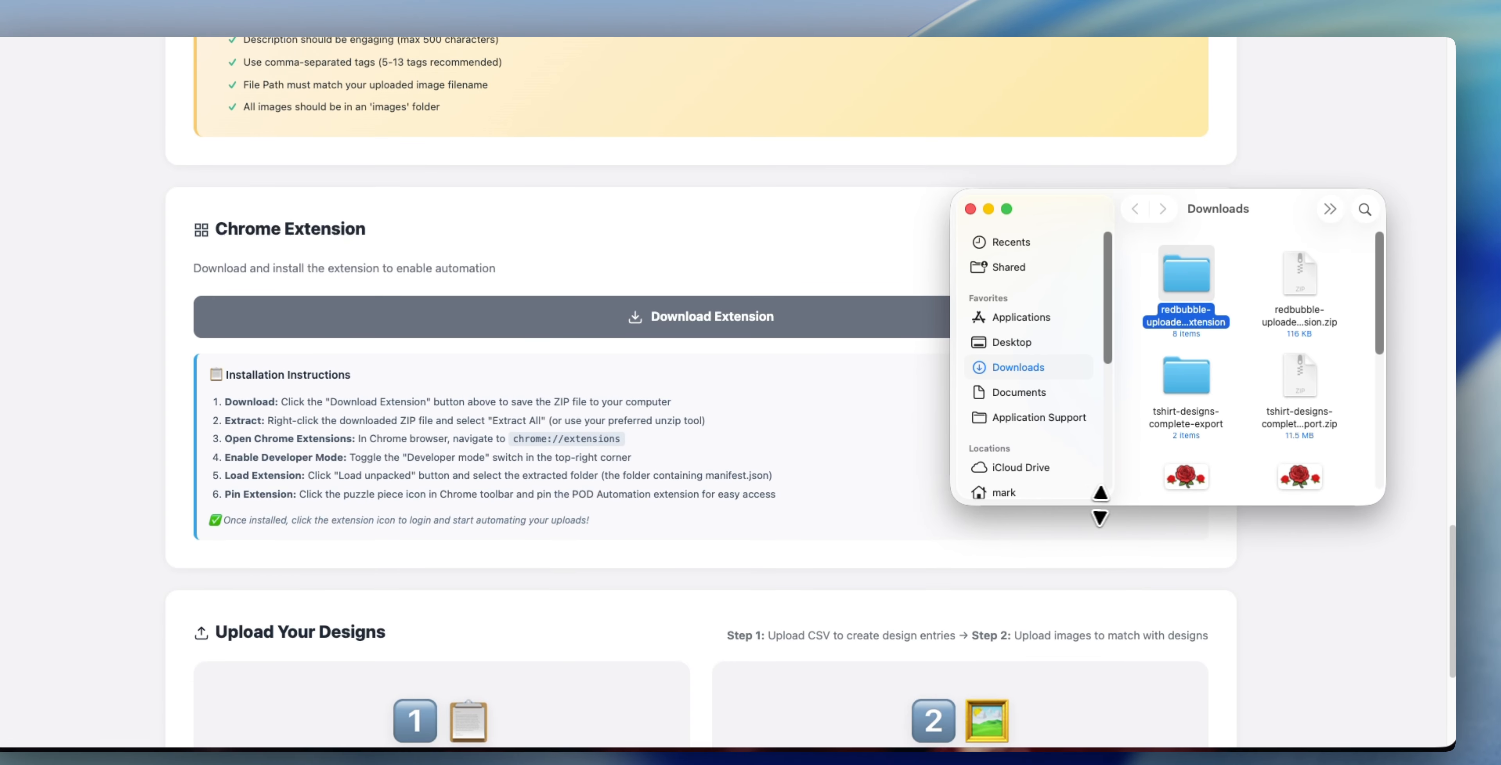
- Load the extracted redbubble-uploader-extension folder as an unpacked extension in the browser's extension manager
{"action": "left_click_drag", "start_coordinate": [1095, 476], "coordinate": [1112, 424]}
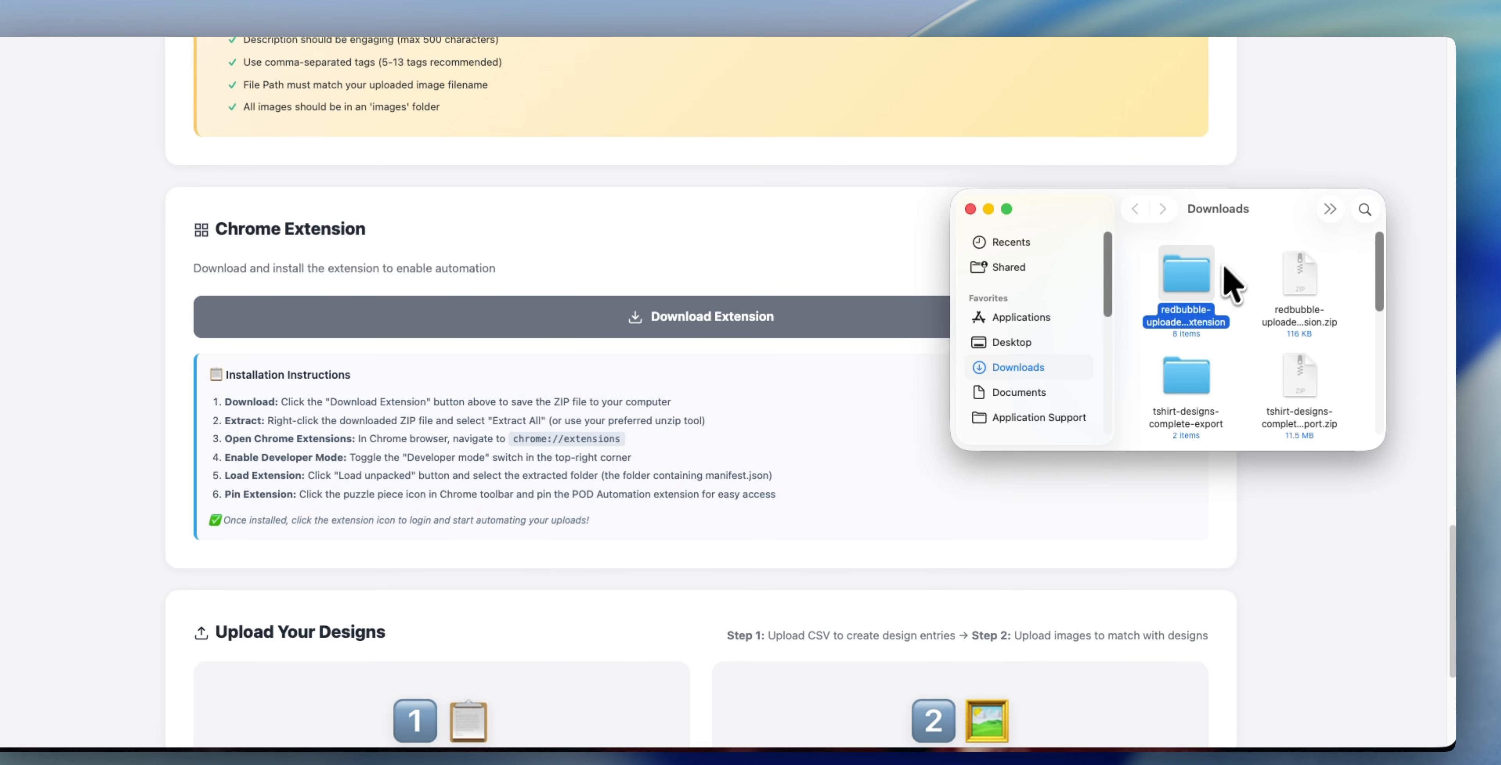
{"action": "left_click", "coordinate": [1269, 31]}
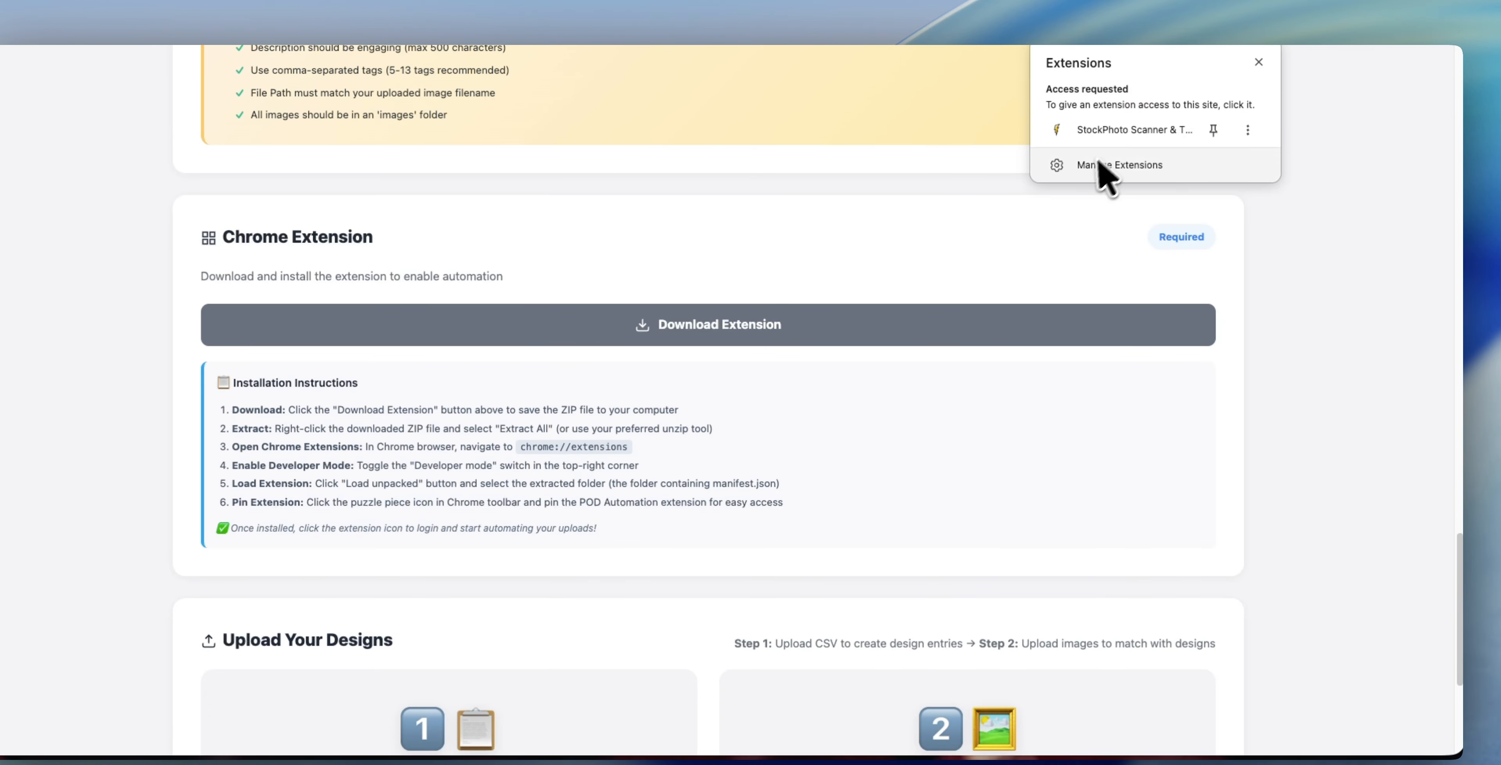
{"action": "left_click", "coordinate": [1104, 167]}
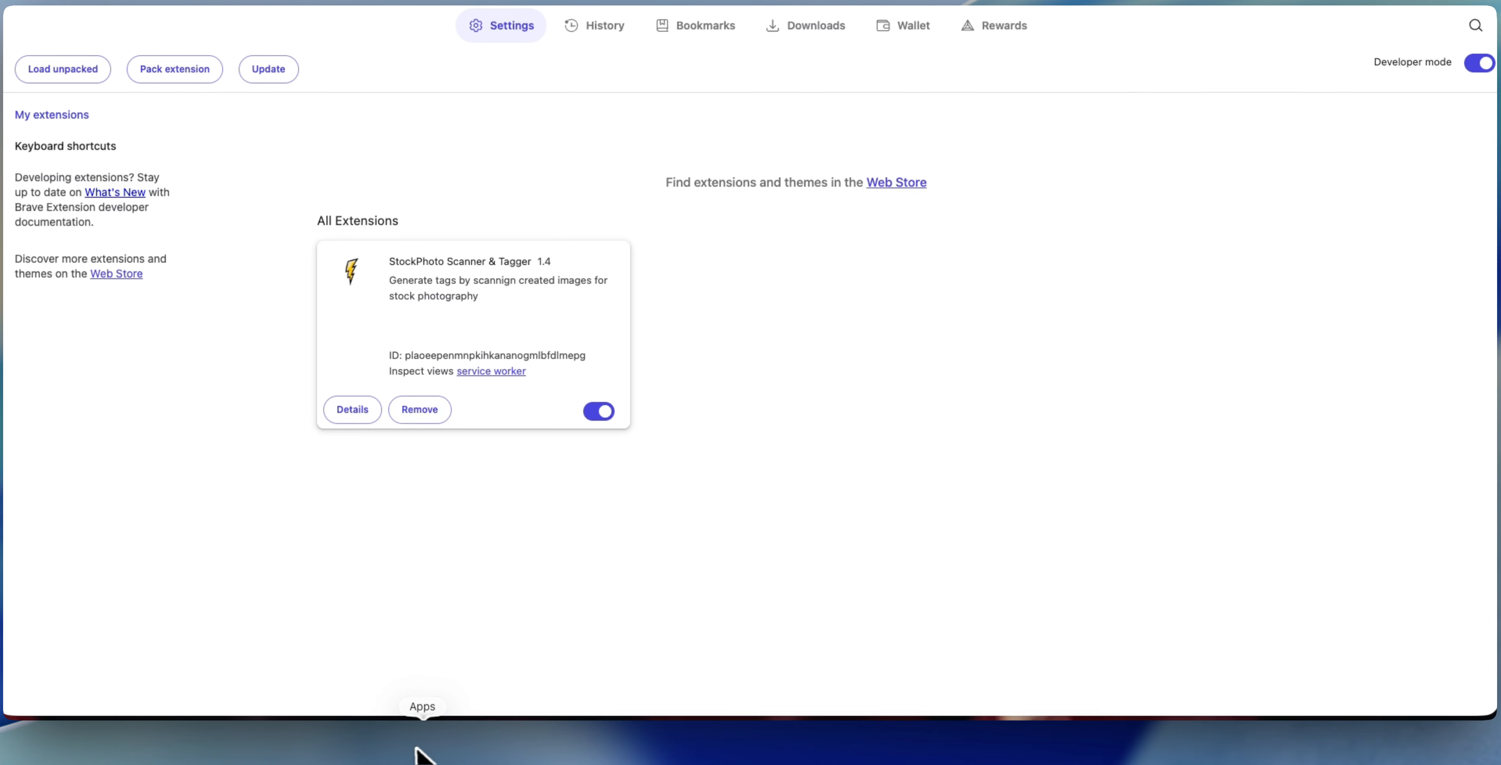
{"action": "left_click", "coordinate": [407, 756]}
{"action": "left_click_drag", "start_coordinate": [1209, 286], "coordinate": [795, 367]}
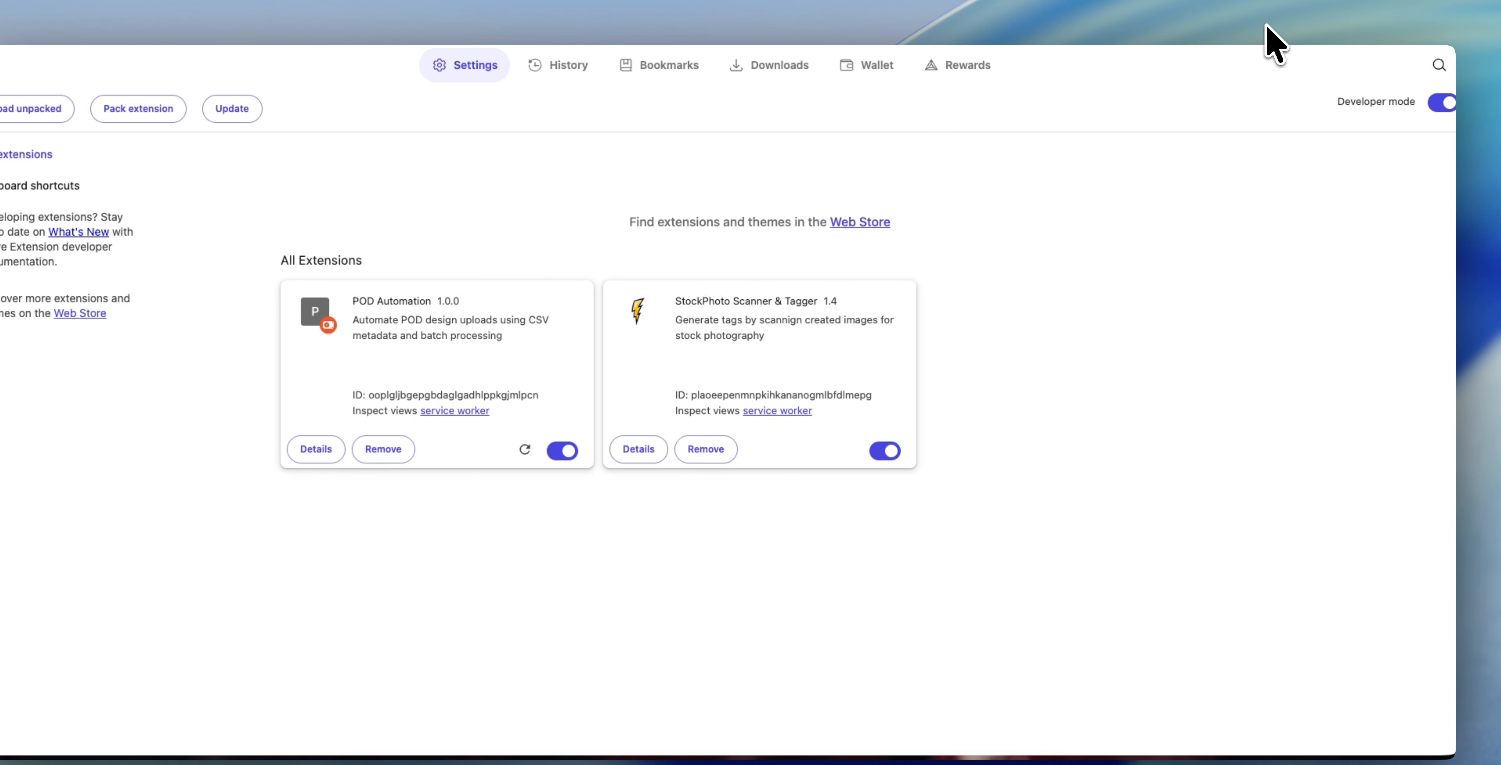
- Pin the POD Automation extension, open its login panel, and return to the POD Automation dashboard
{"action": "left_click", "coordinate": [1266, 29]}
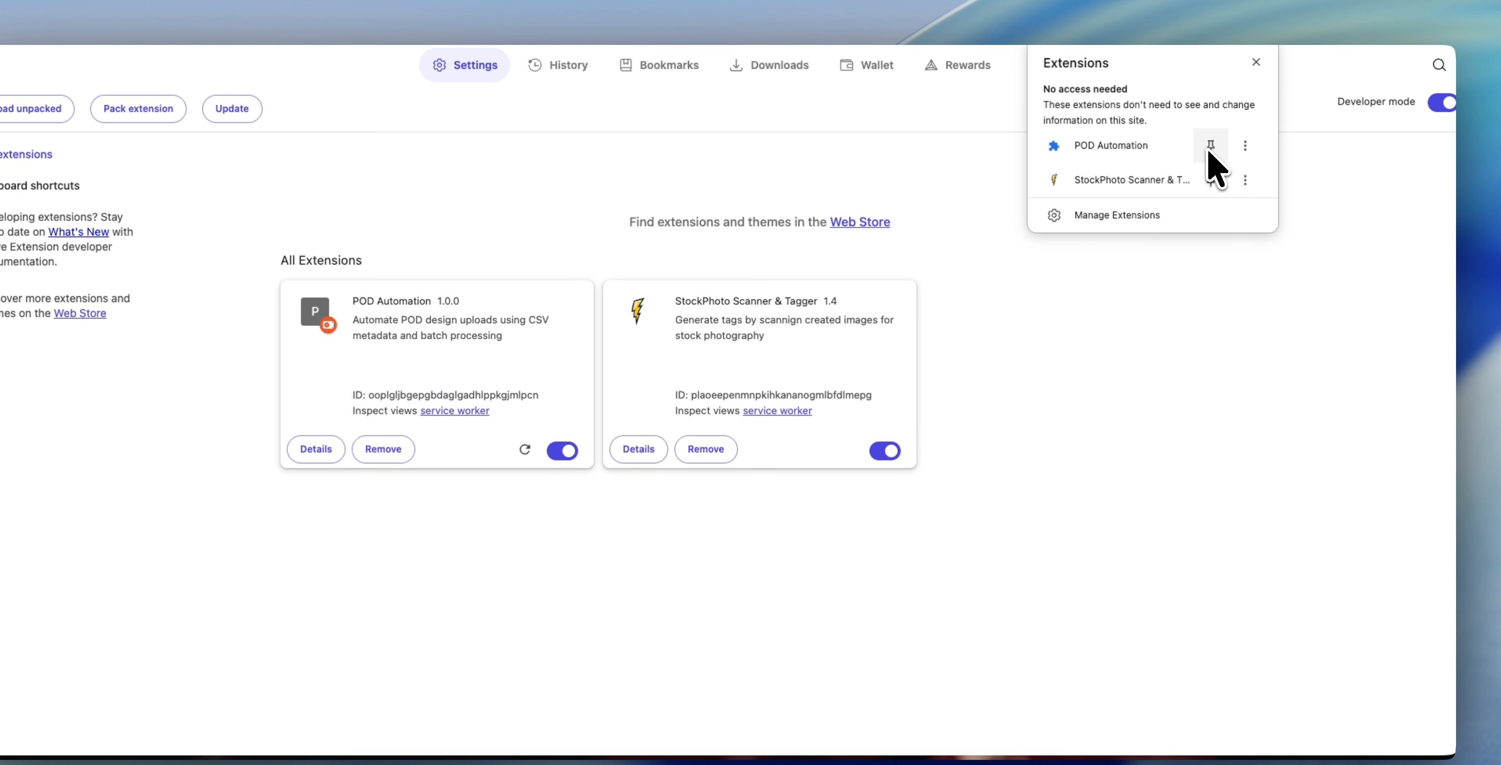
{"action": "left_click", "coordinate": [1245, 30]}
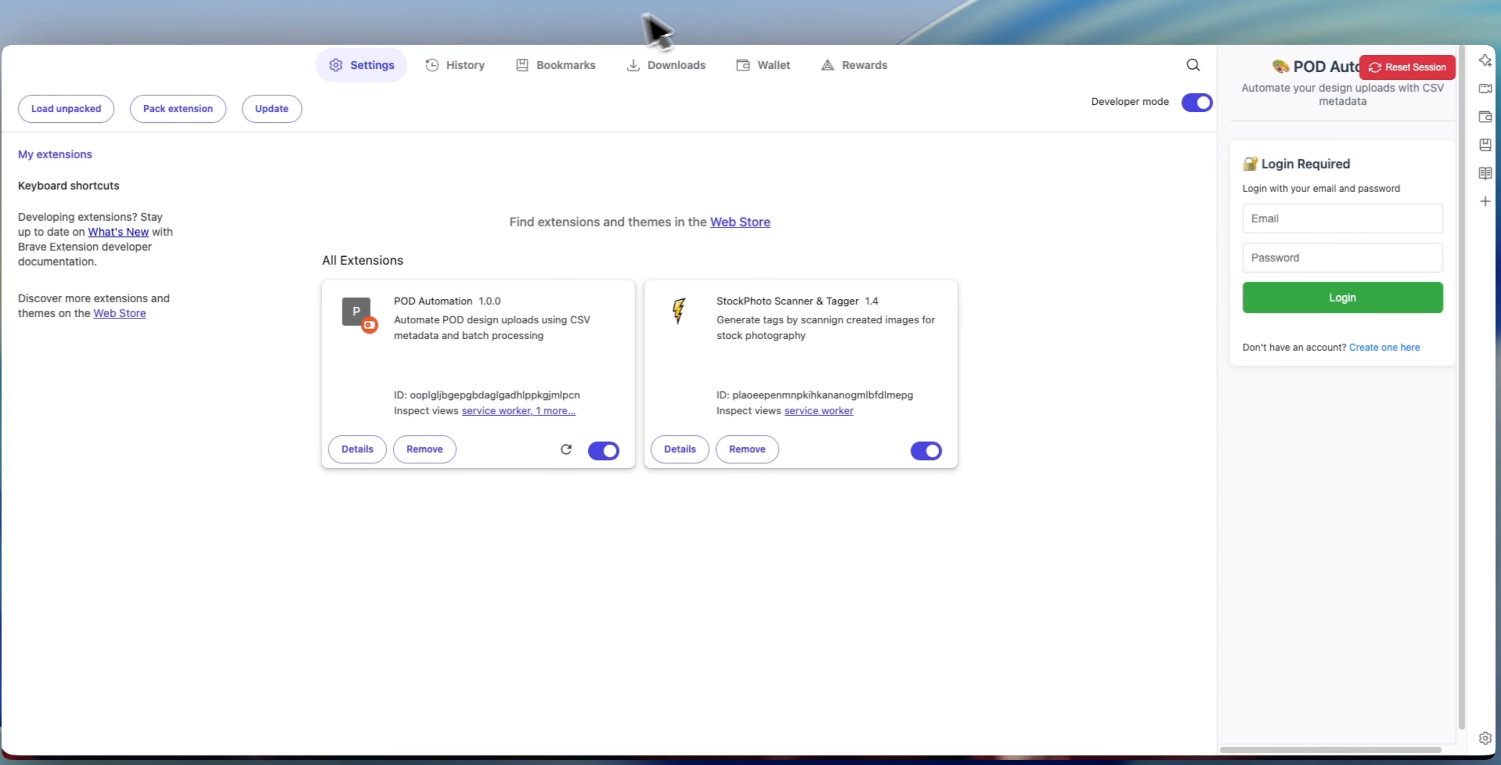
{"action": "left_click", "coordinate": [634, 1]}
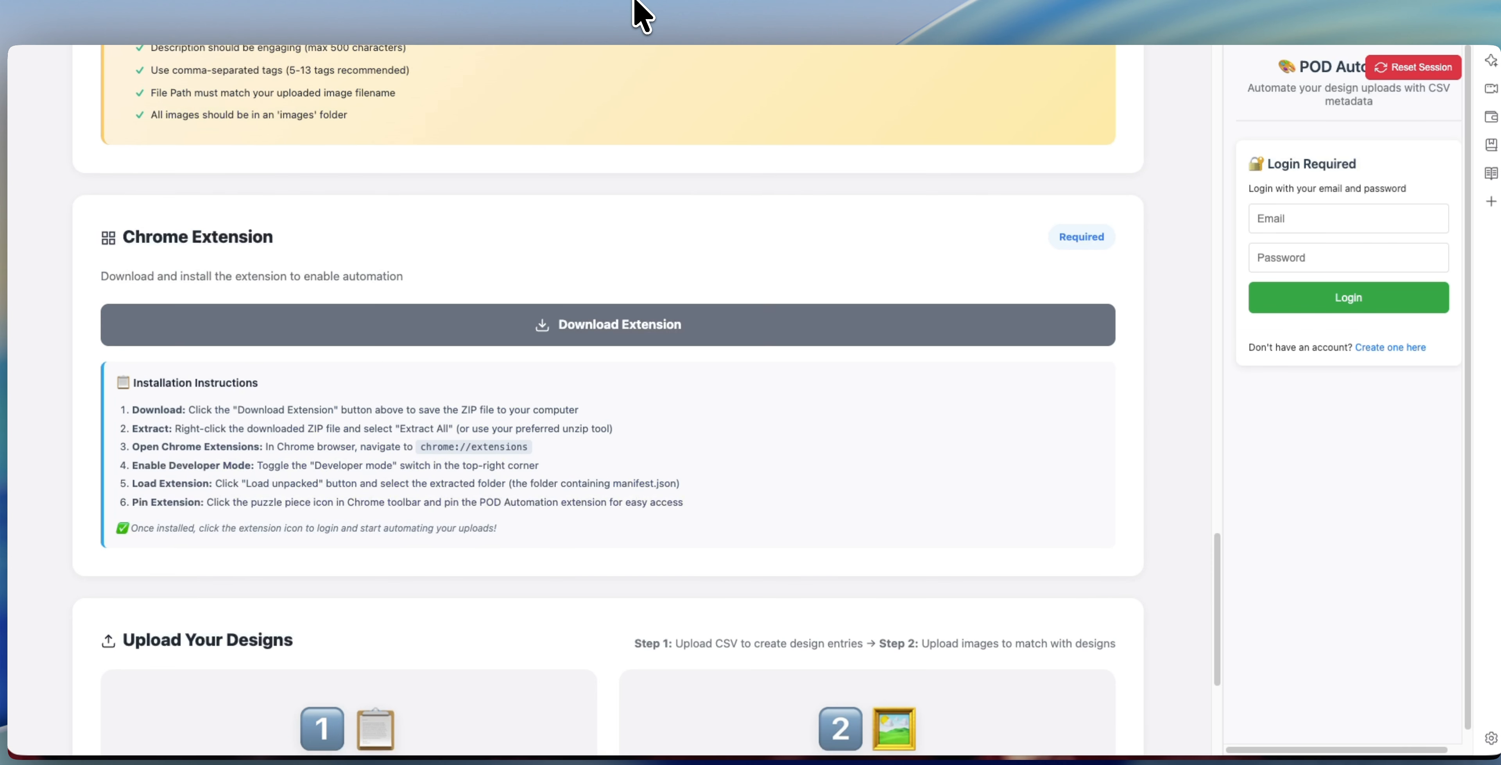
- Examine the titles, descriptions, tags and file paths of the uploaded designs in the CSV Template & Preview table
{"action": "scroll", "coordinate": [834, 285], "scroll_direction": "up", "scroll_amount": 15}
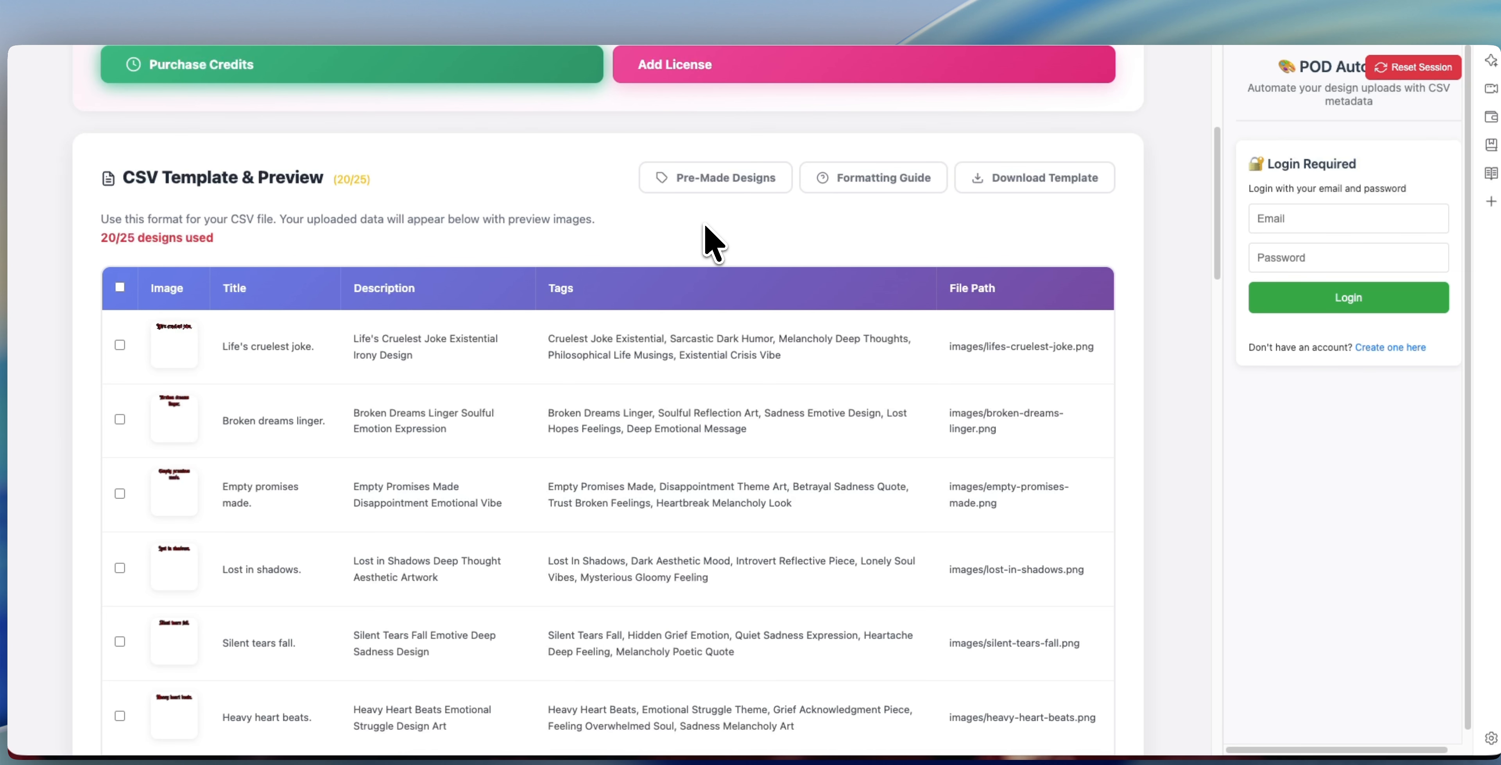
{"action": "scroll", "coordinate": [670, 227], "scroll_direction": "down", "scroll_amount": 2}
{"action": "scroll", "coordinate": [603, 251], "scroll_direction": "down", "scroll_amount": 8}
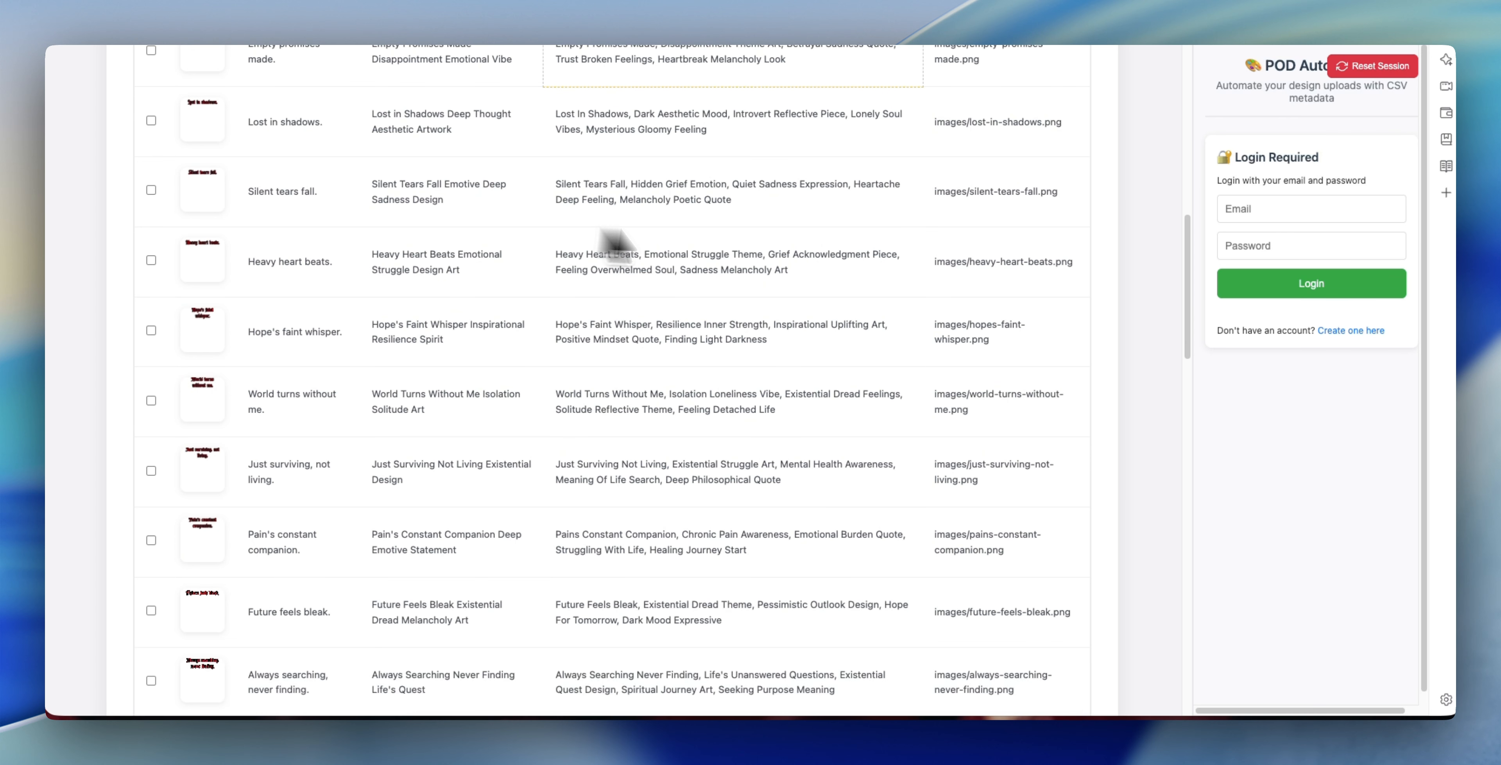
{"action": "scroll", "coordinate": [536, 452], "scroll_direction": "down", "scroll_amount": 5}
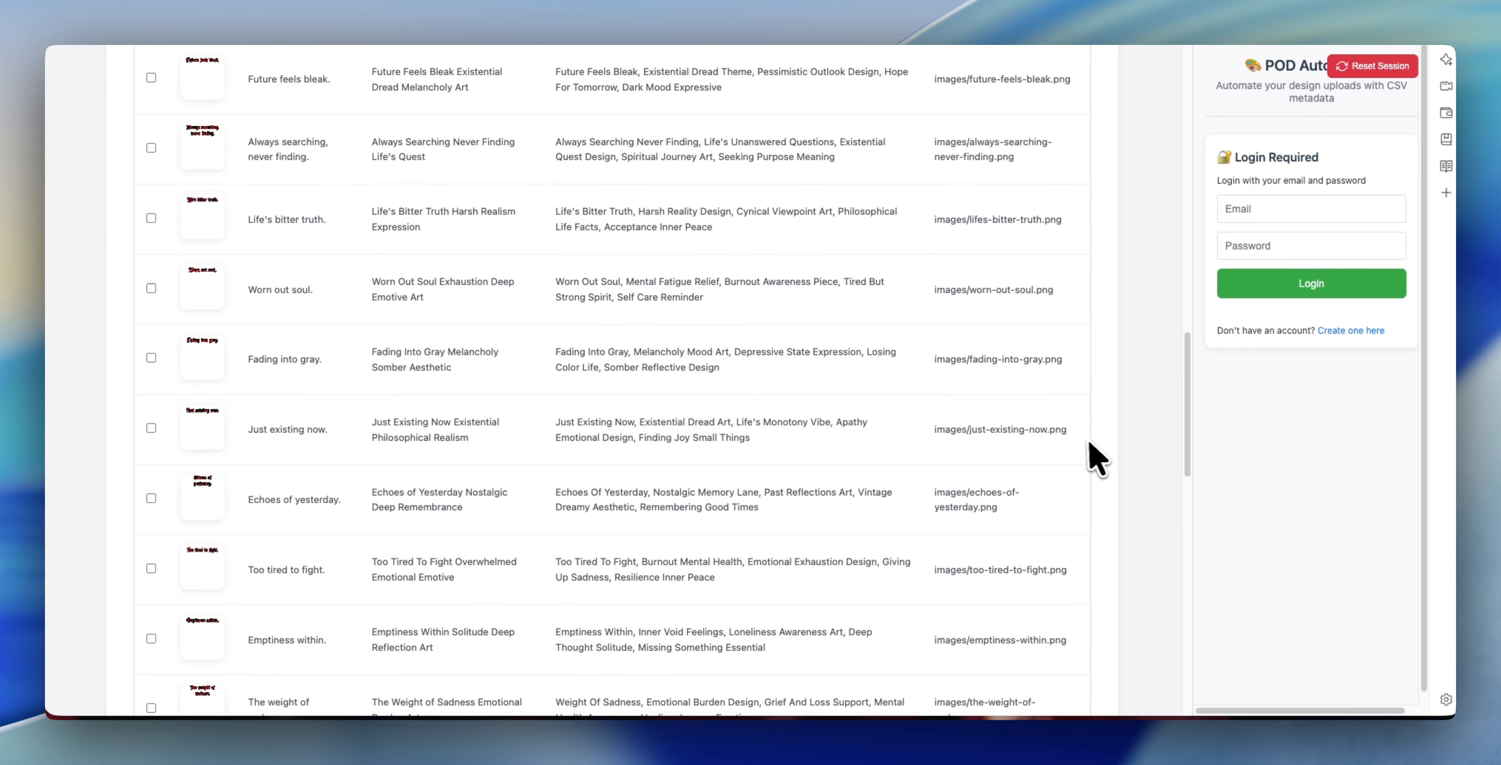
{"action": "scroll", "coordinate": [1086, 448], "scroll_direction": "up", "scroll_amount": 7}
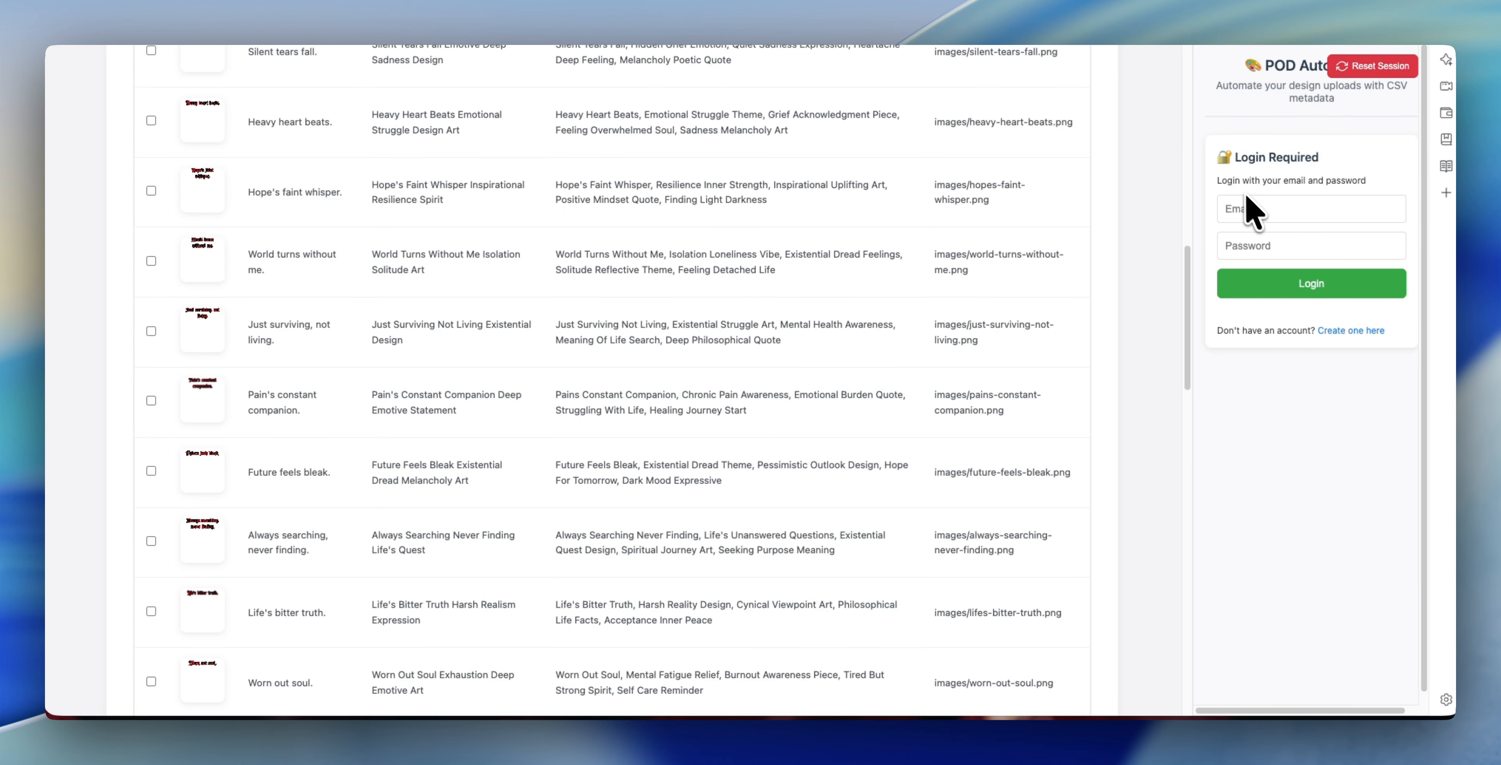
{"action": "scroll", "coordinate": [990, 466], "scroll_direction": "up", "scroll_amount": 8}
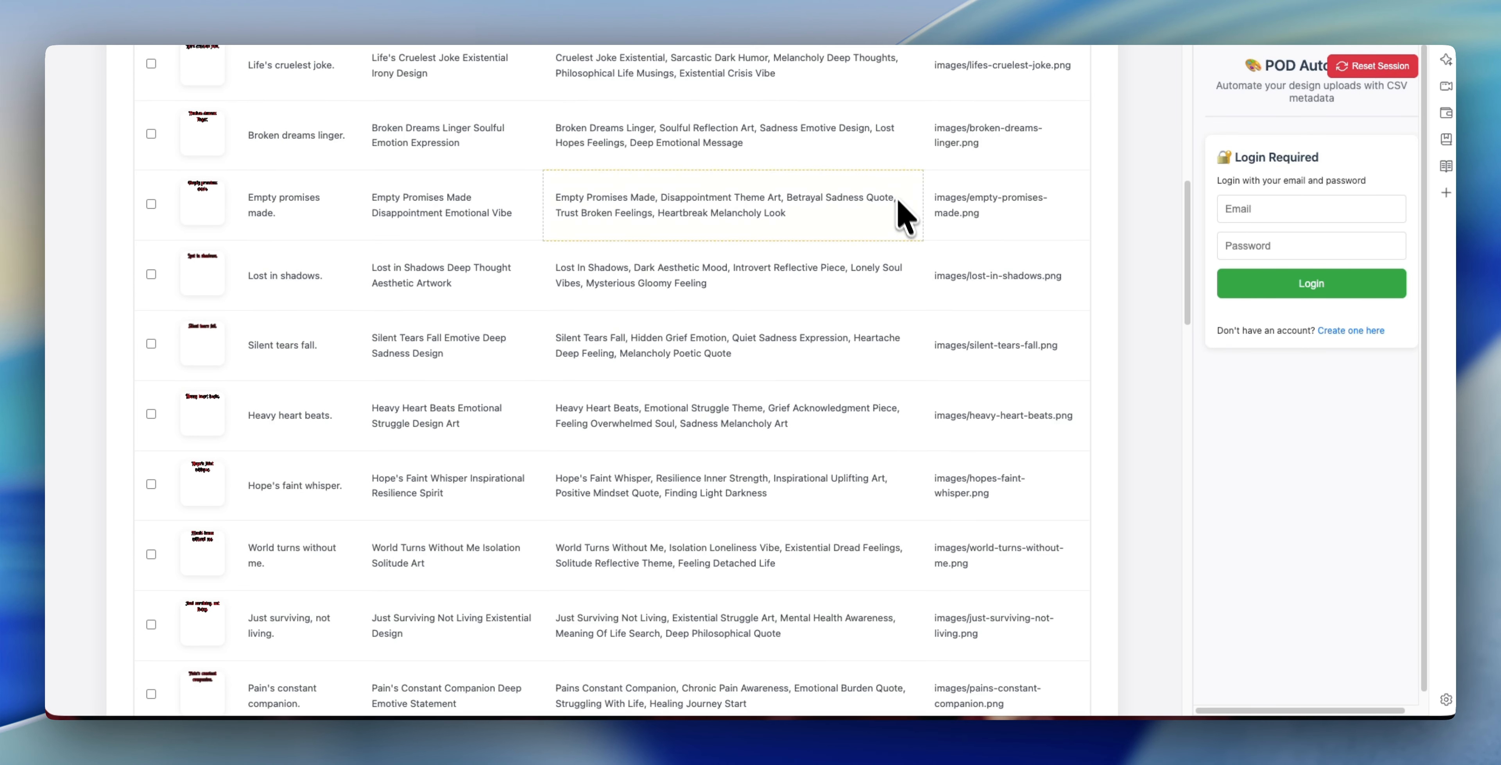
{"action": "scroll", "coordinate": [894, 79], "scroll_direction": "up", "scroll_amount": 9}
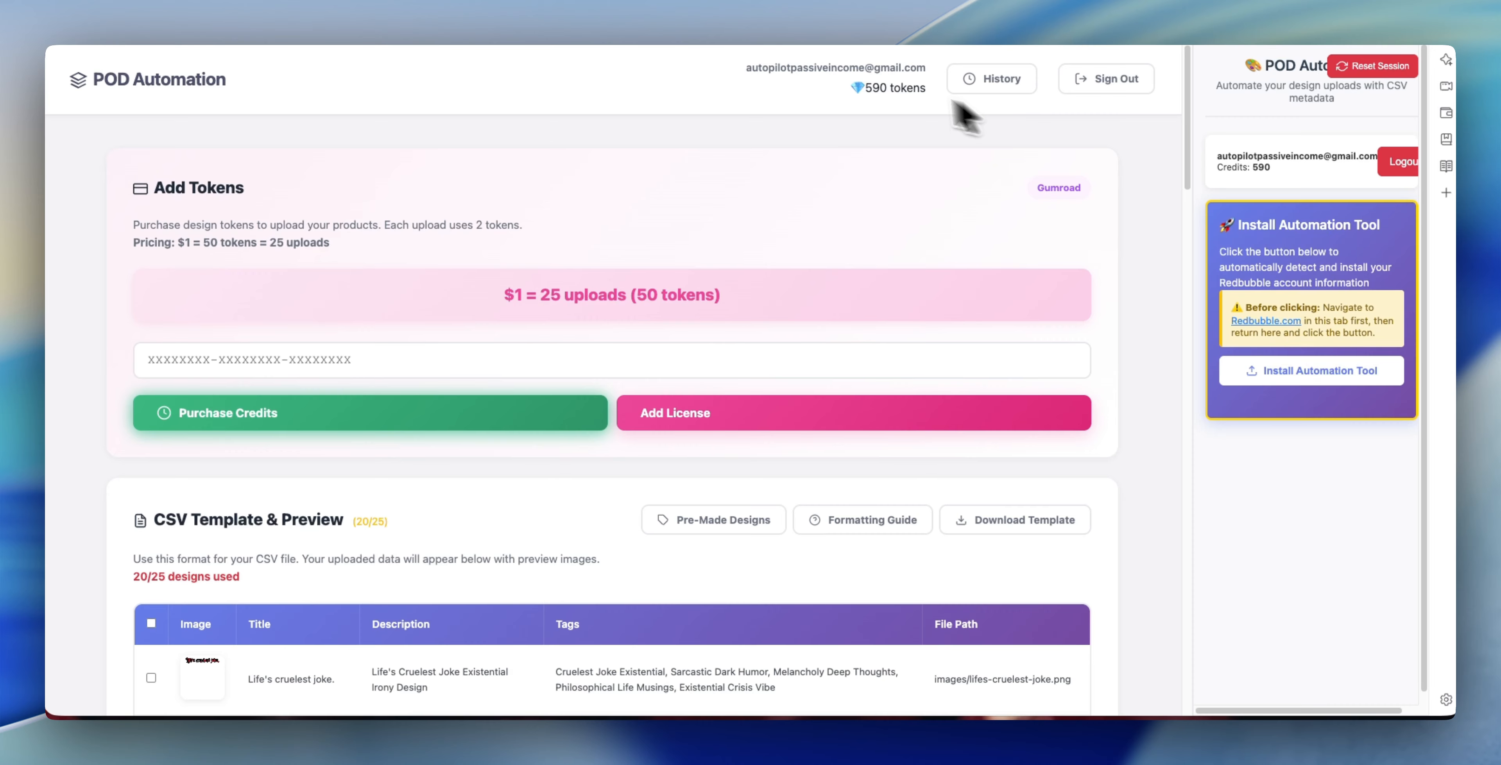
- Compare the account and token balance in the dashboard with those in the extension panel
{"action": "scroll", "coordinate": [744, 167], "scroll_direction": "down", "scroll_amount": 2}
{"action": "scroll", "coordinate": [739, 181], "scroll_direction": "up", "scroll_amount": 2}
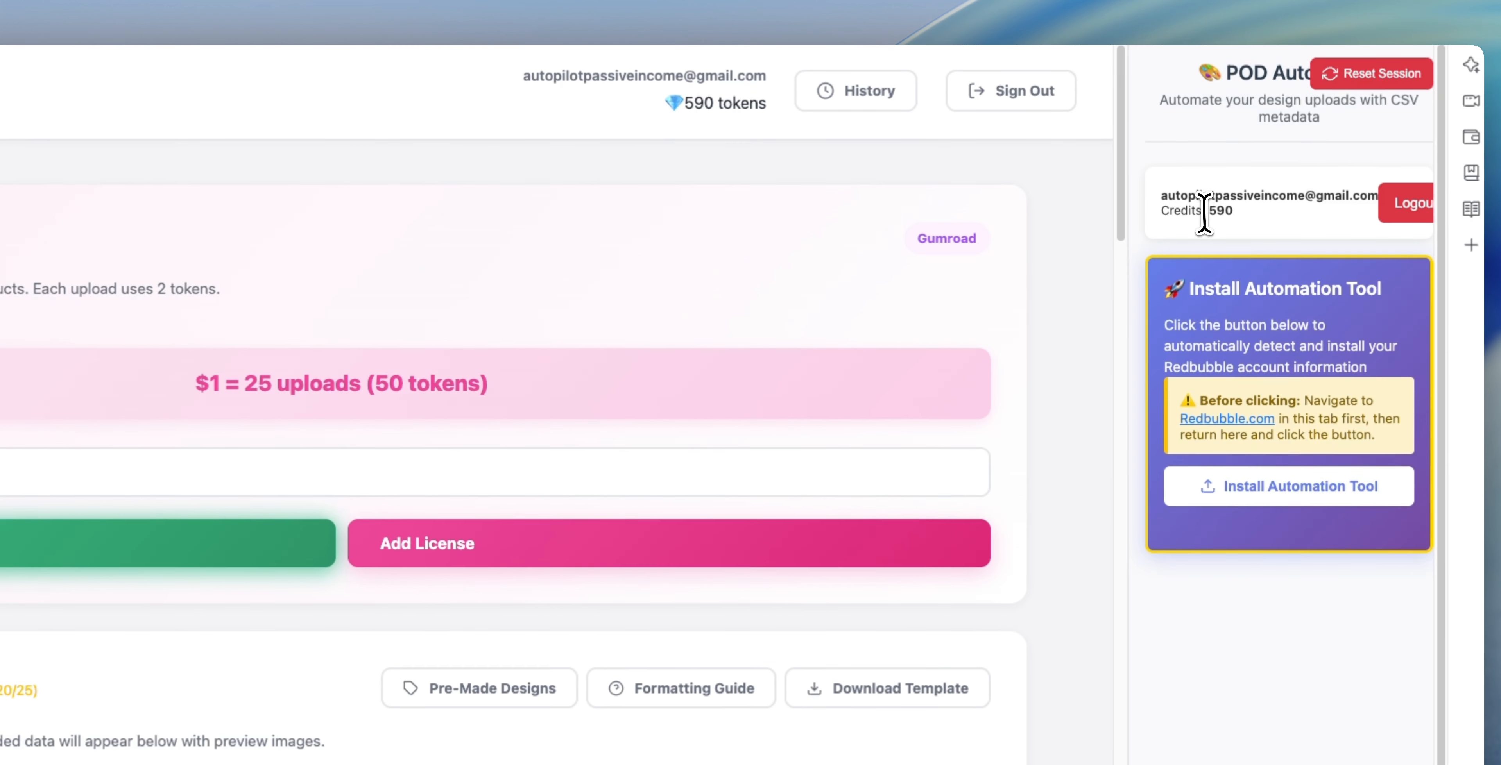
{"action": "left_click_drag", "start_coordinate": [1272, 169], "coordinate": [1237, 156]}
{"action": "left_click_drag", "start_coordinate": [1170, 196], "coordinate": [1304, 196]}
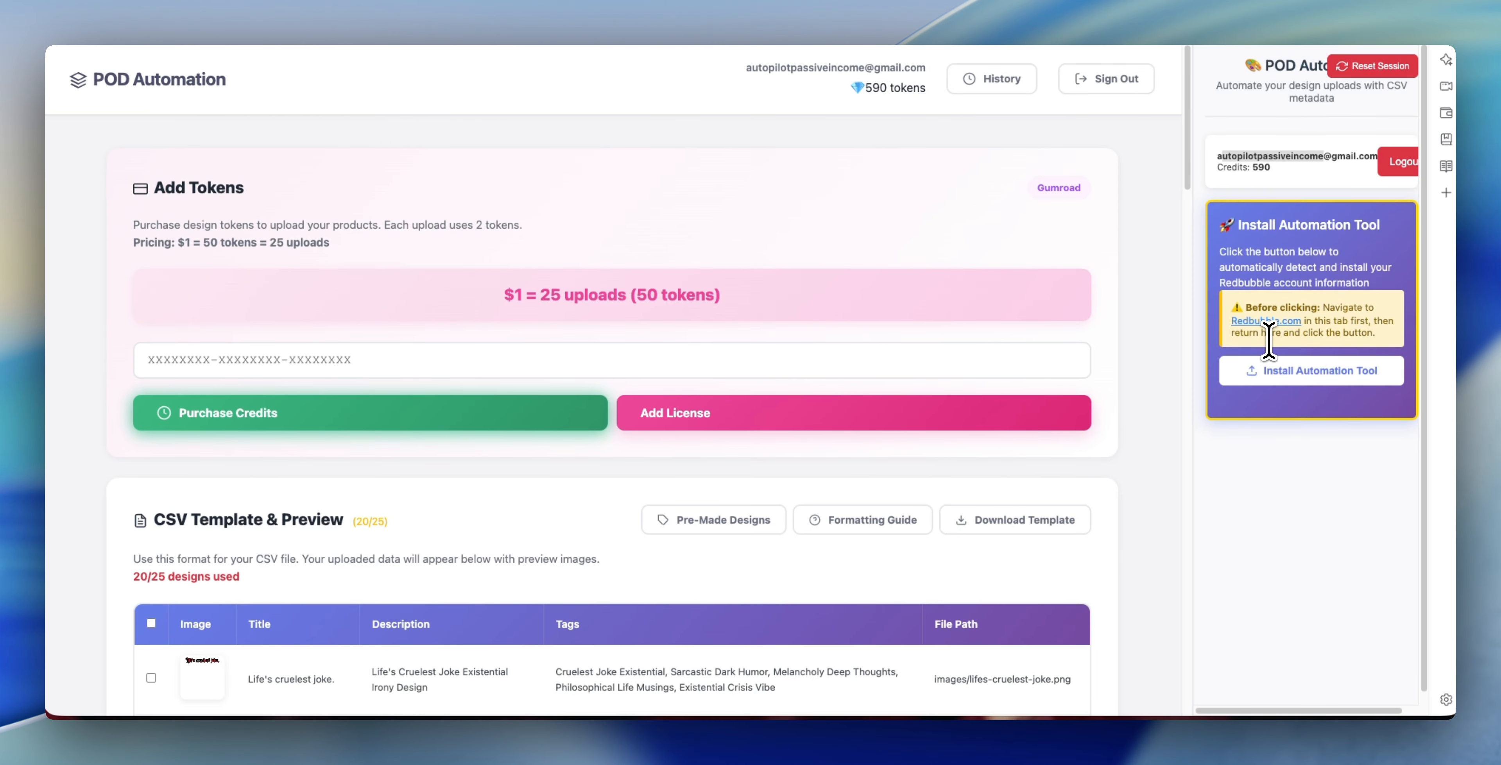
- Try to install the automation tool from the extension panel without being logged in to Redbubble
{"action": "left_click", "coordinate": [1266, 373]}
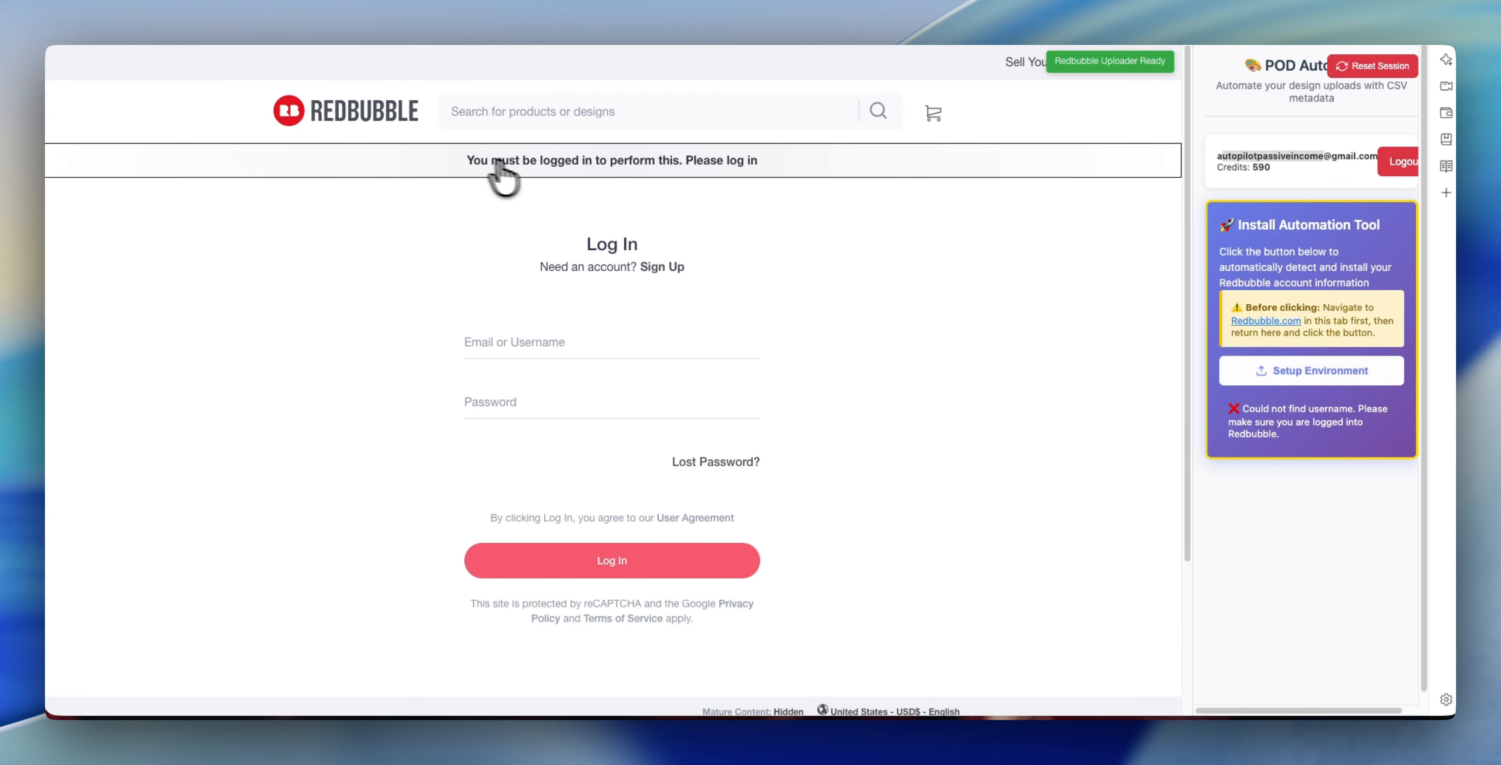
{"action": "left_click_drag", "start_coordinate": [621, 166], "coordinate": [750, 165]}
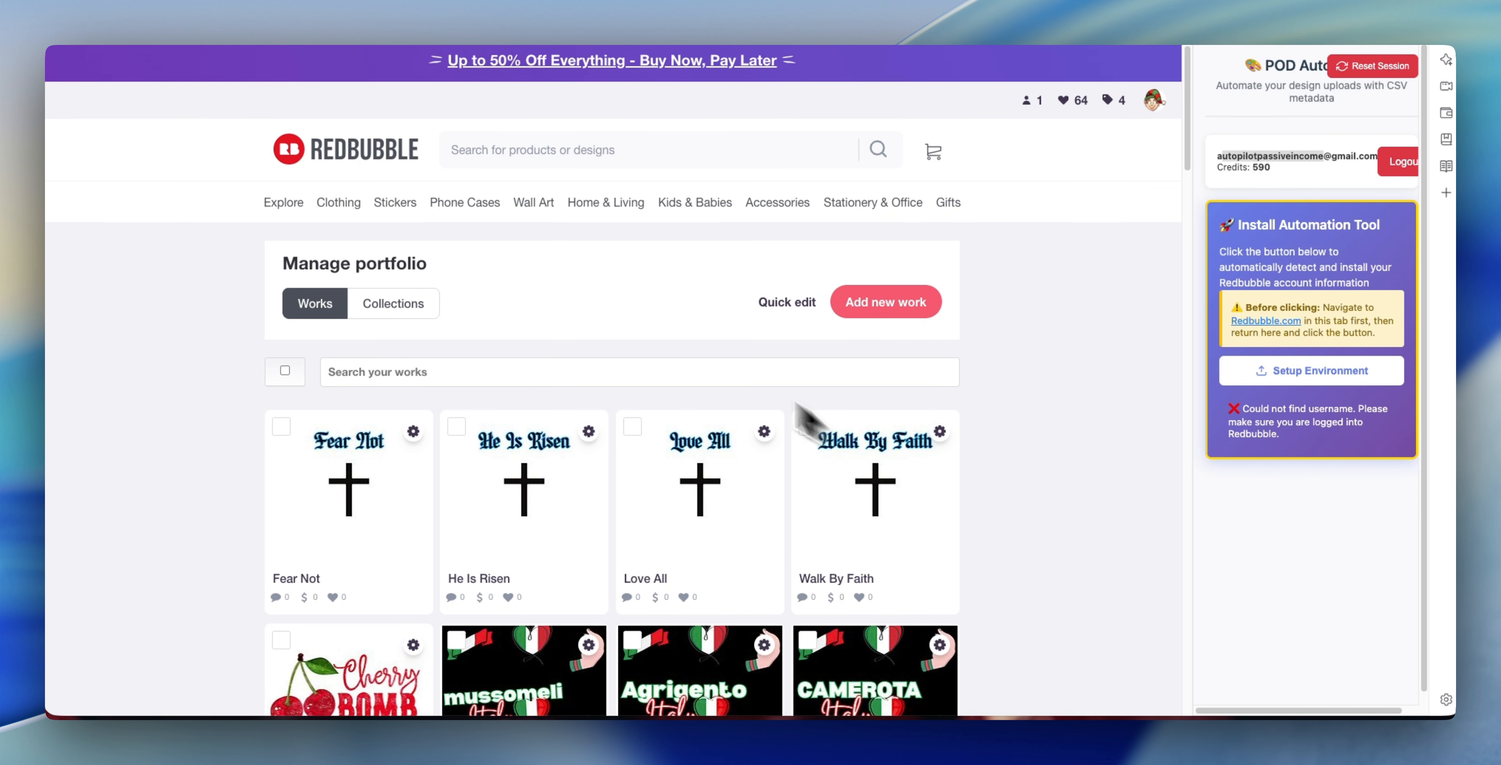
- Look through the logged-in Redbubble portfolio and run the extension's Setup Environment for that account
{"action": "scroll", "coordinate": [804, 425], "scroll_direction": "down", "scroll_amount": 10}
{"action": "scroll", "coordinate": [384, 303], "scroll_direction": "down", "scroll_amount": 15}
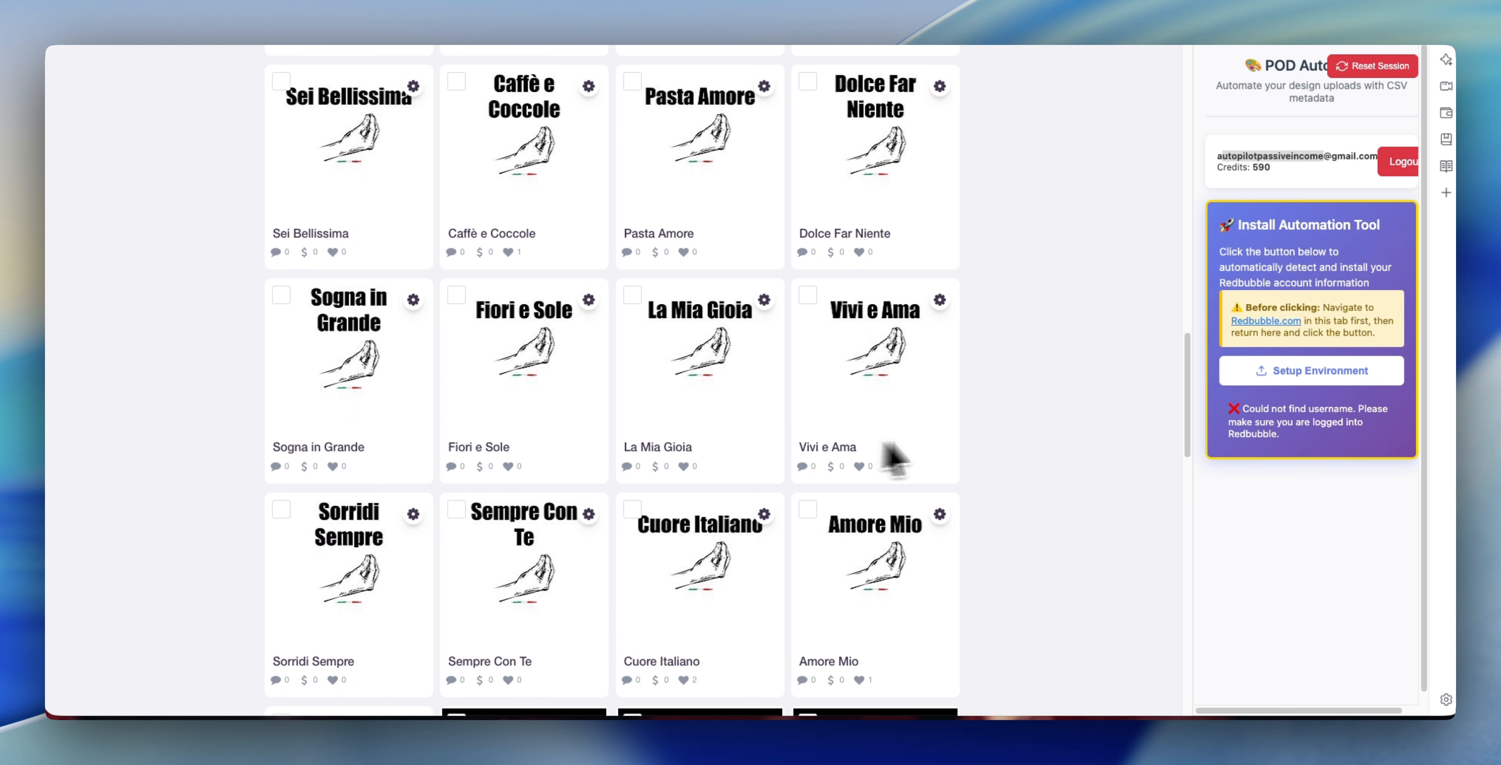
{"action": "scroll", "coordinate": [816, 408], "scroll_direction": "up", "scroll_amount": 20}
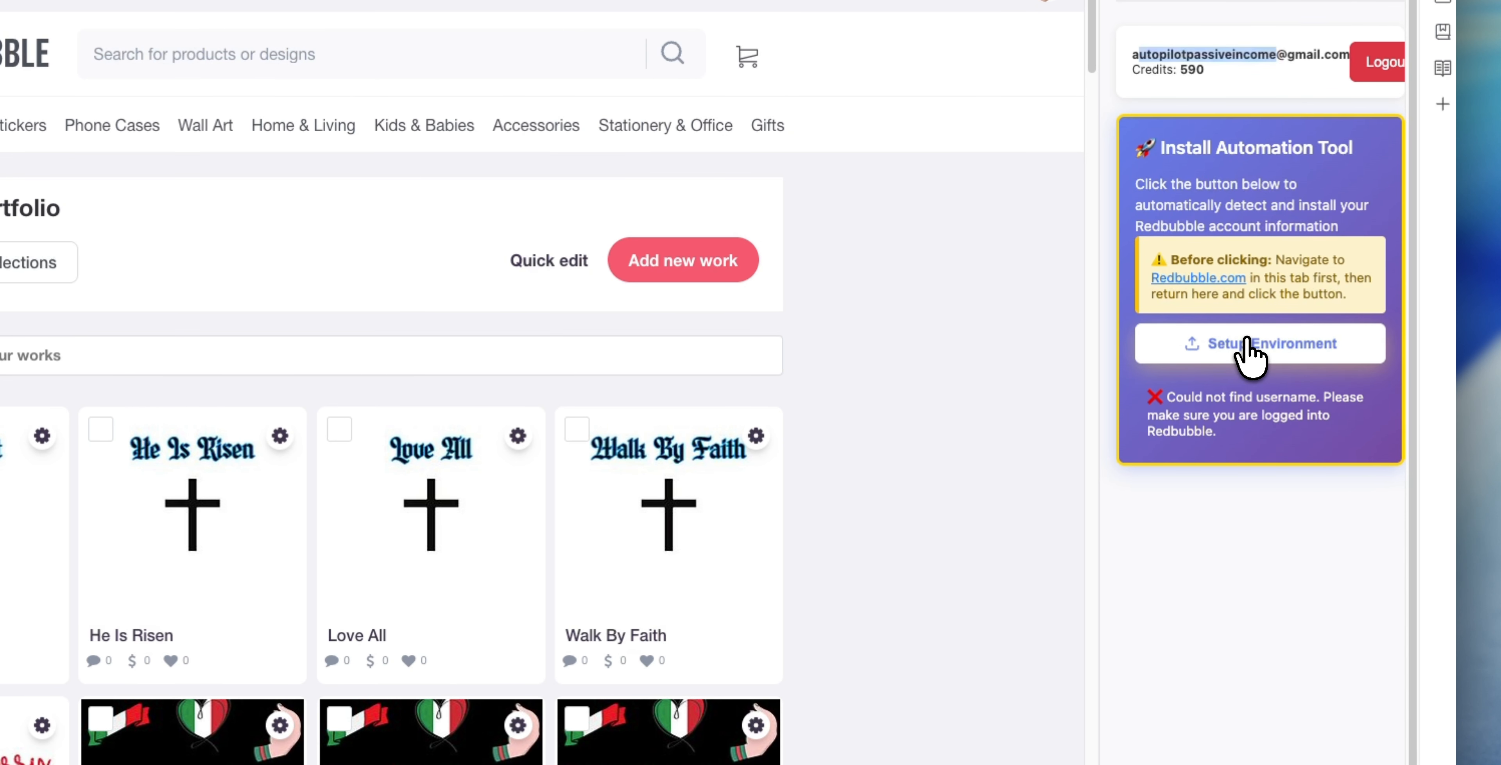
{"action": "left_click", "coordinate": [1300, 371]}
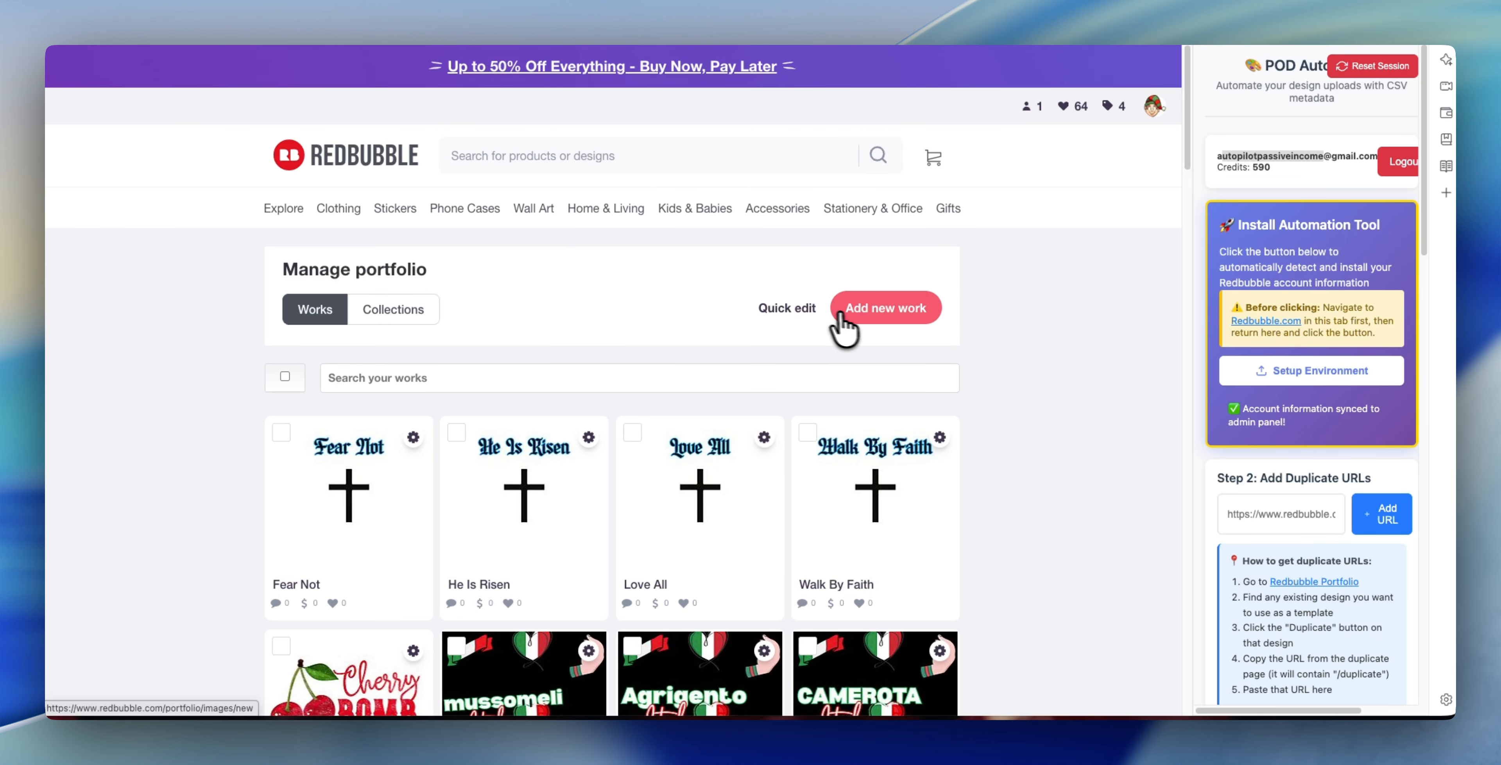
- Browse the existing works in the Redbubble portfolio and view the Fear Not design's public page
{"action": "scroll", "coordinate": [565, 347], "scroll_direction": "down", "scroll_amount": 3}
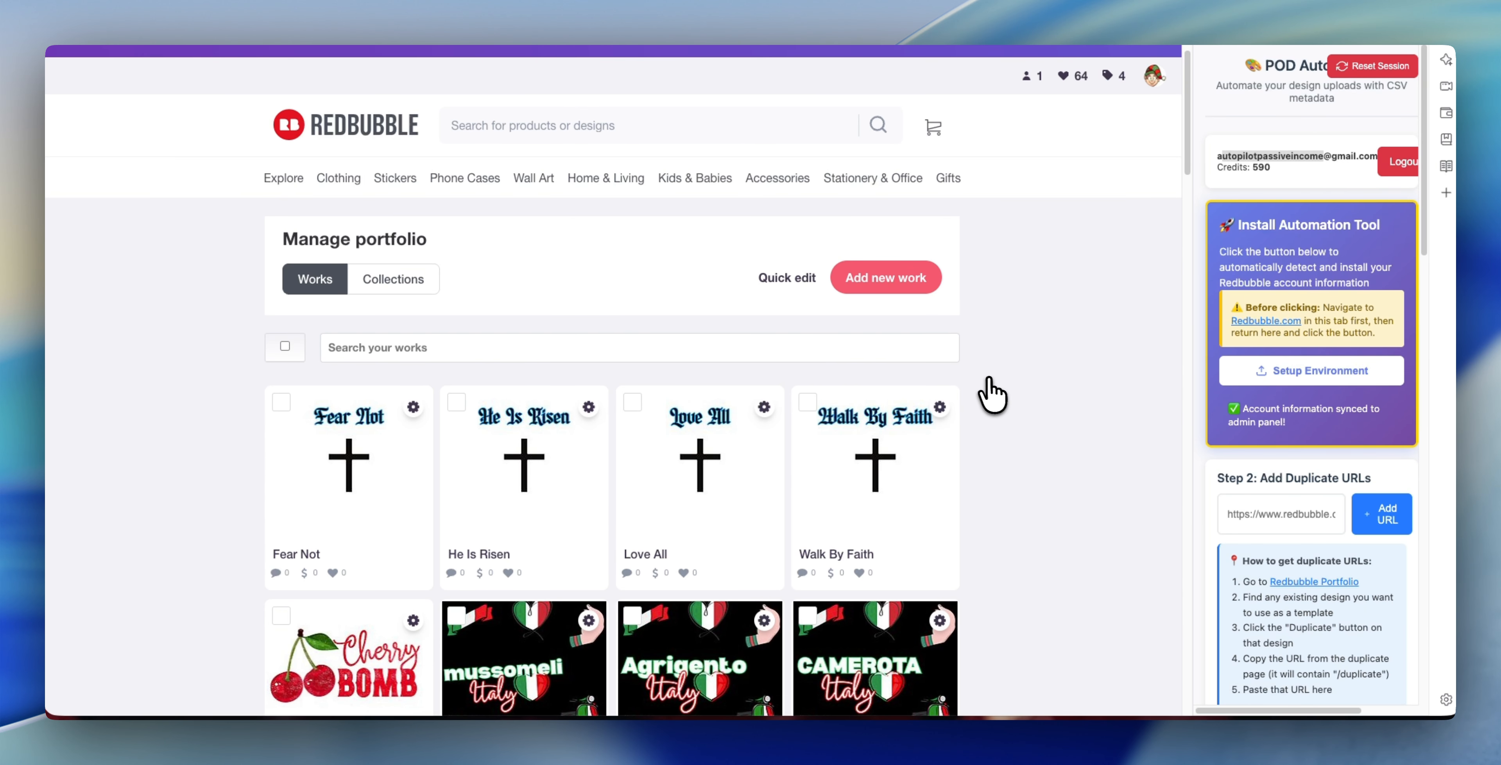
{"action": "scroll", "coordinate": [1011, 422], "scroll_direction": "down", "scroll_amount": 15}
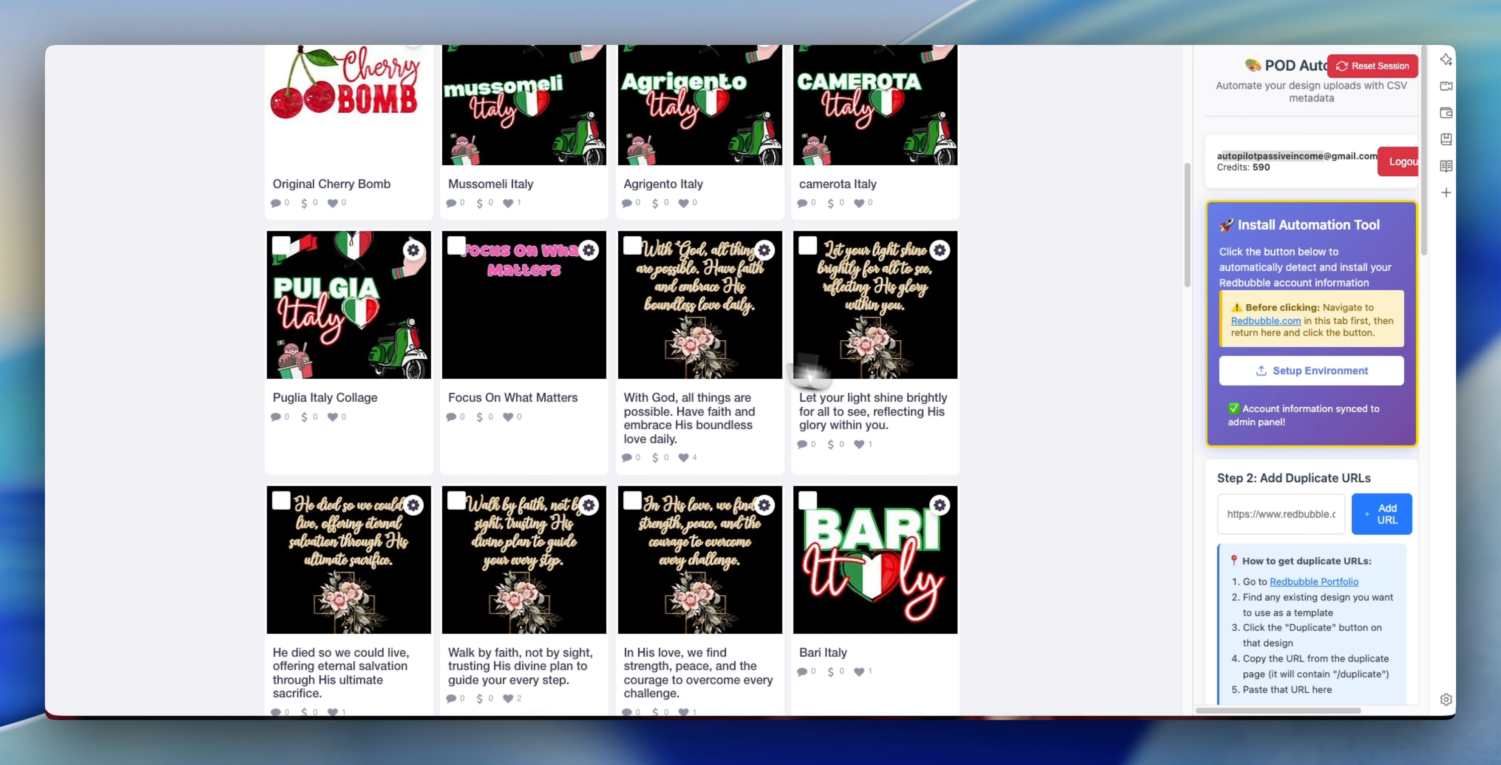
{"action": "scroll", "coordinate": [594, 344], "scroll_direction": "down", "scroll_amount": 2}
{"action": "scroll", "coordinate": [452, 385], "scroll_direction": "up", "scroll_amount": 3}
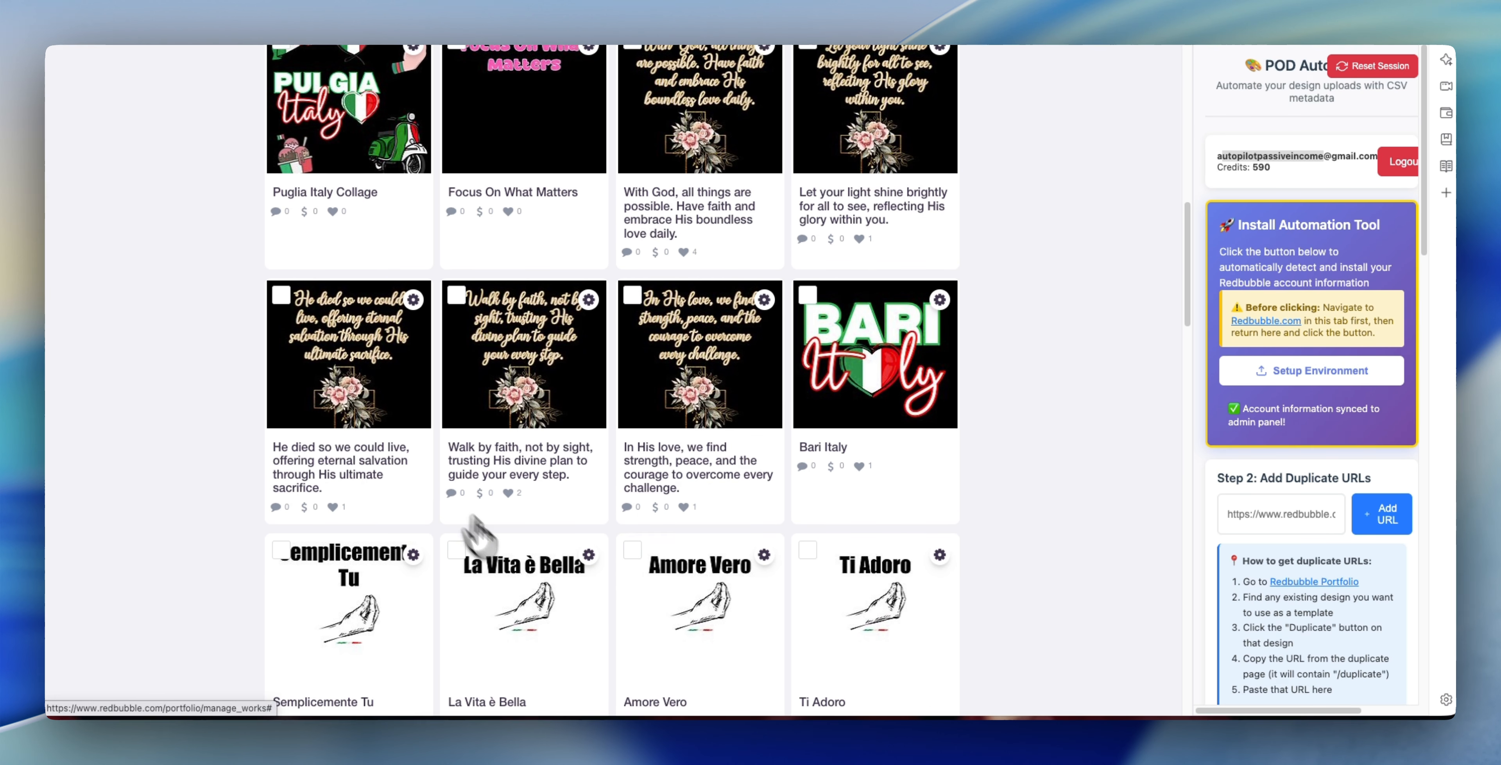
{"action": "scroll", "coordinate": [379, 588], "scroll_direction": "up", "scroll_amount": 10}
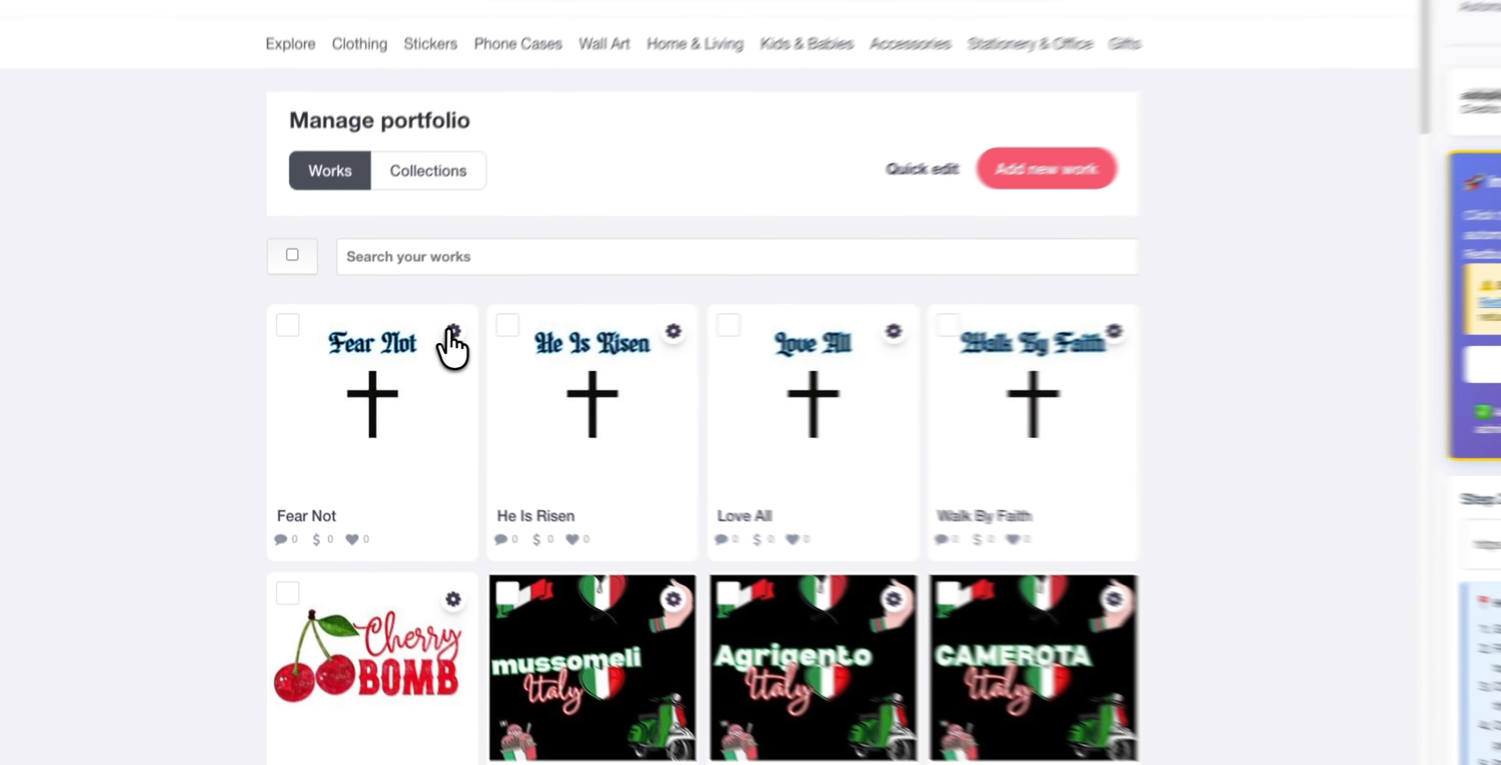
{"action": "left_click", "coordinate": [413, 344]}
{"action": "left_click", "coordinate": [366, 378]}
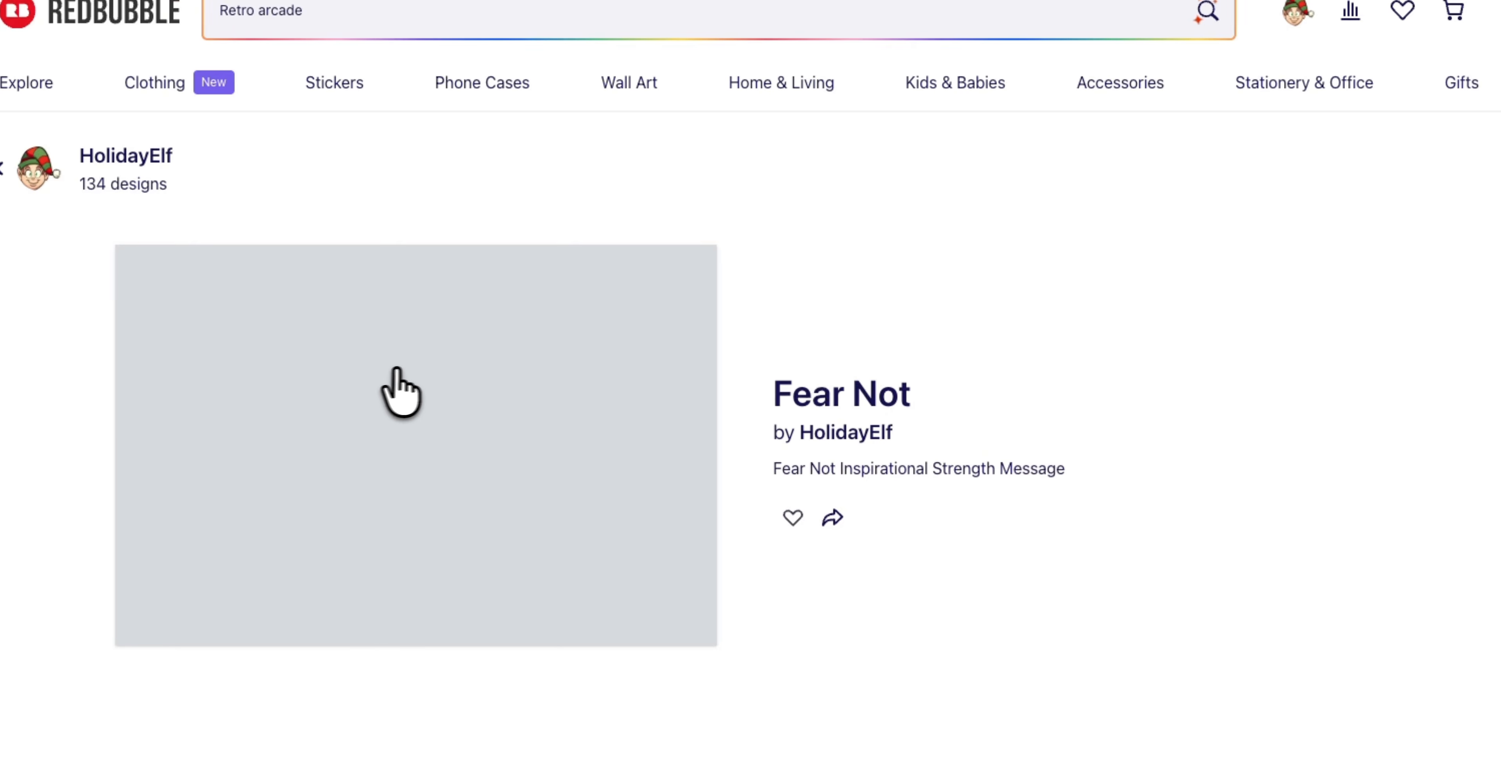
- Examine the range of products offered with the Fear Not design on its Redbubble page
{"action": "scroll", "coordinate": [670, 559], "scroll_direction": "down", "scroll_amount": 10}
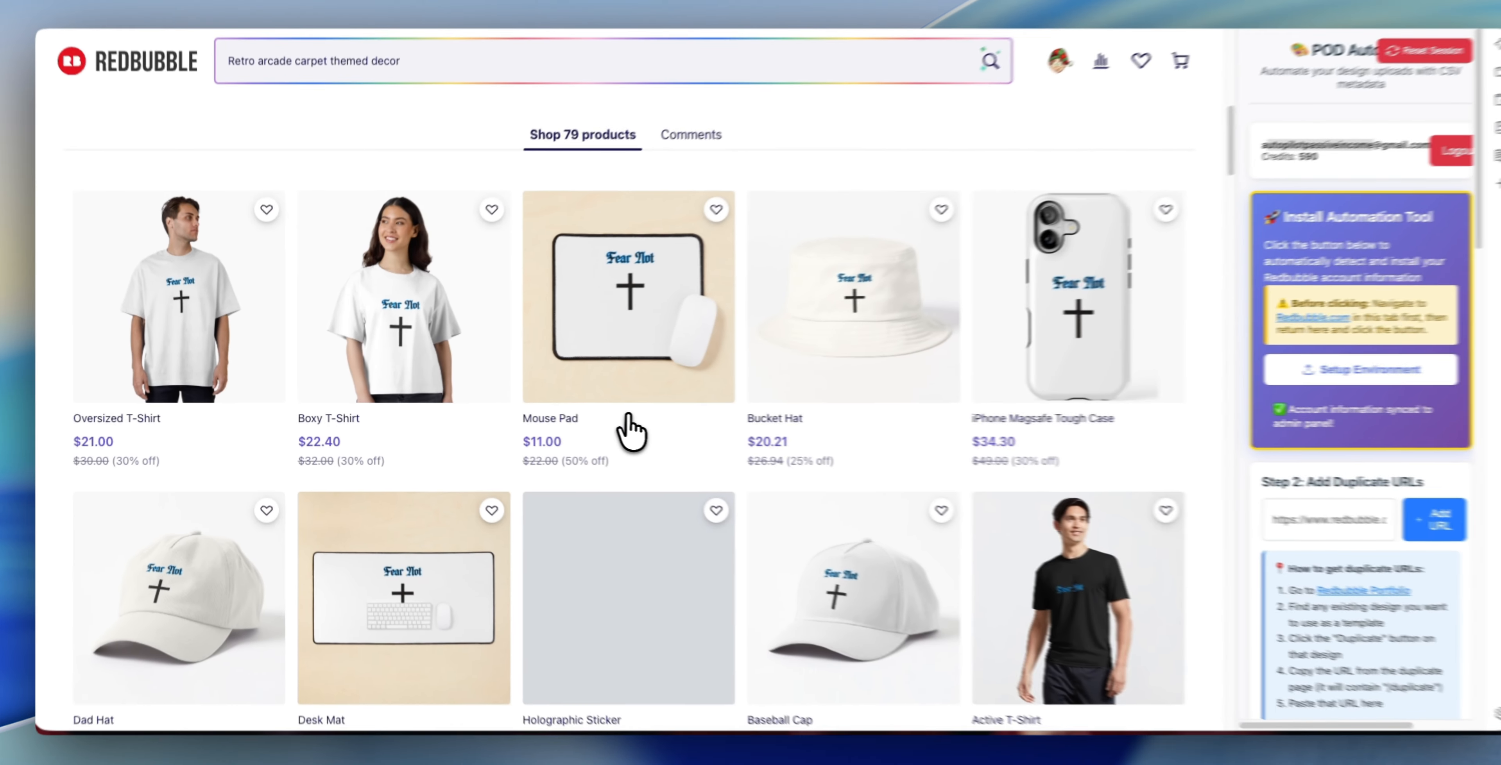
{"action": "scroll", "coordinate": [632, 496], "scroll_direction": "down", "scroll_amount": 10}
{"action": "scroll", "coordinate": [874, 399], "scroll_direction": "down", "scroll_amount": 10}
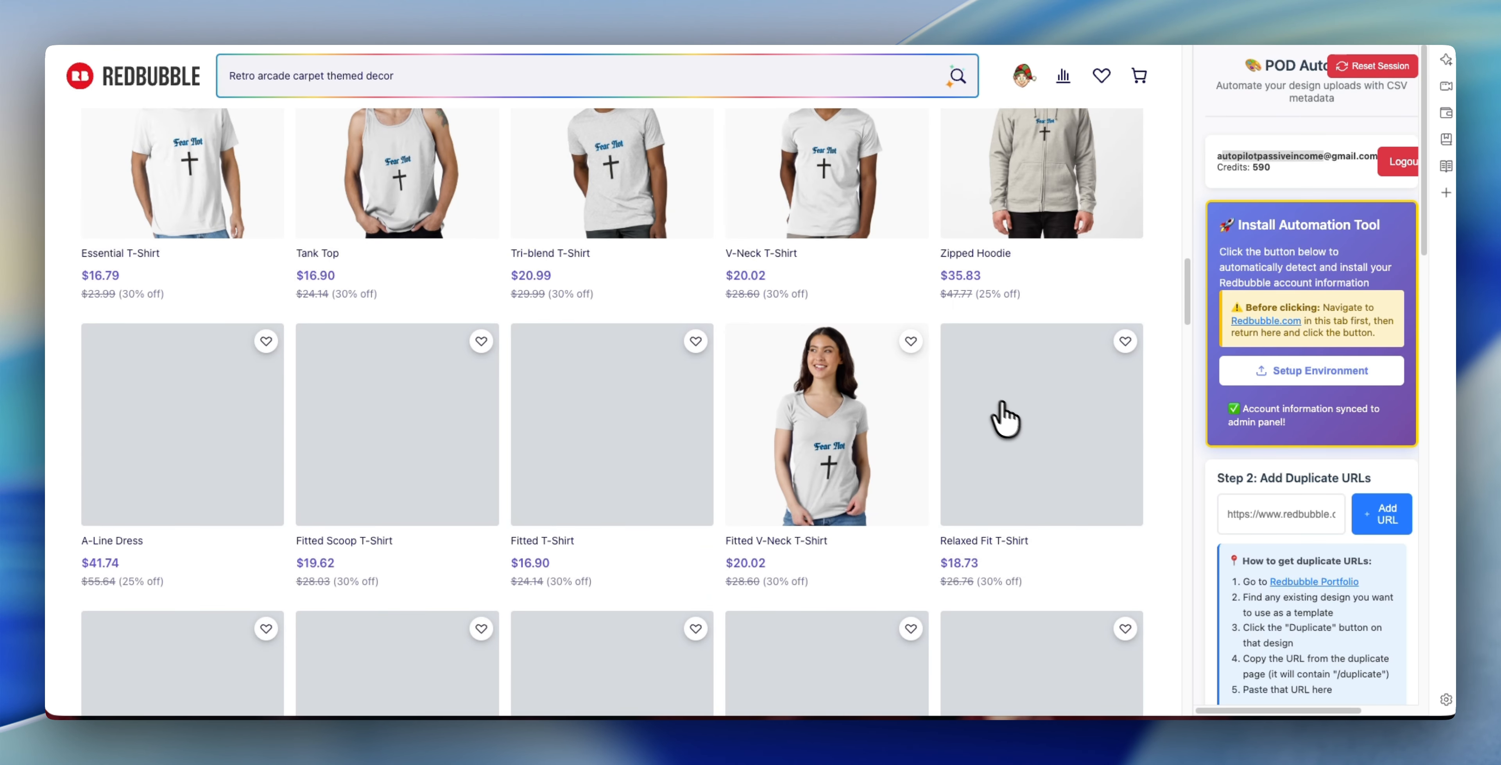
{"action": "scroll", "coordinate": [816, 565], "scroll_direction": "down", "scroll_amount": 10}
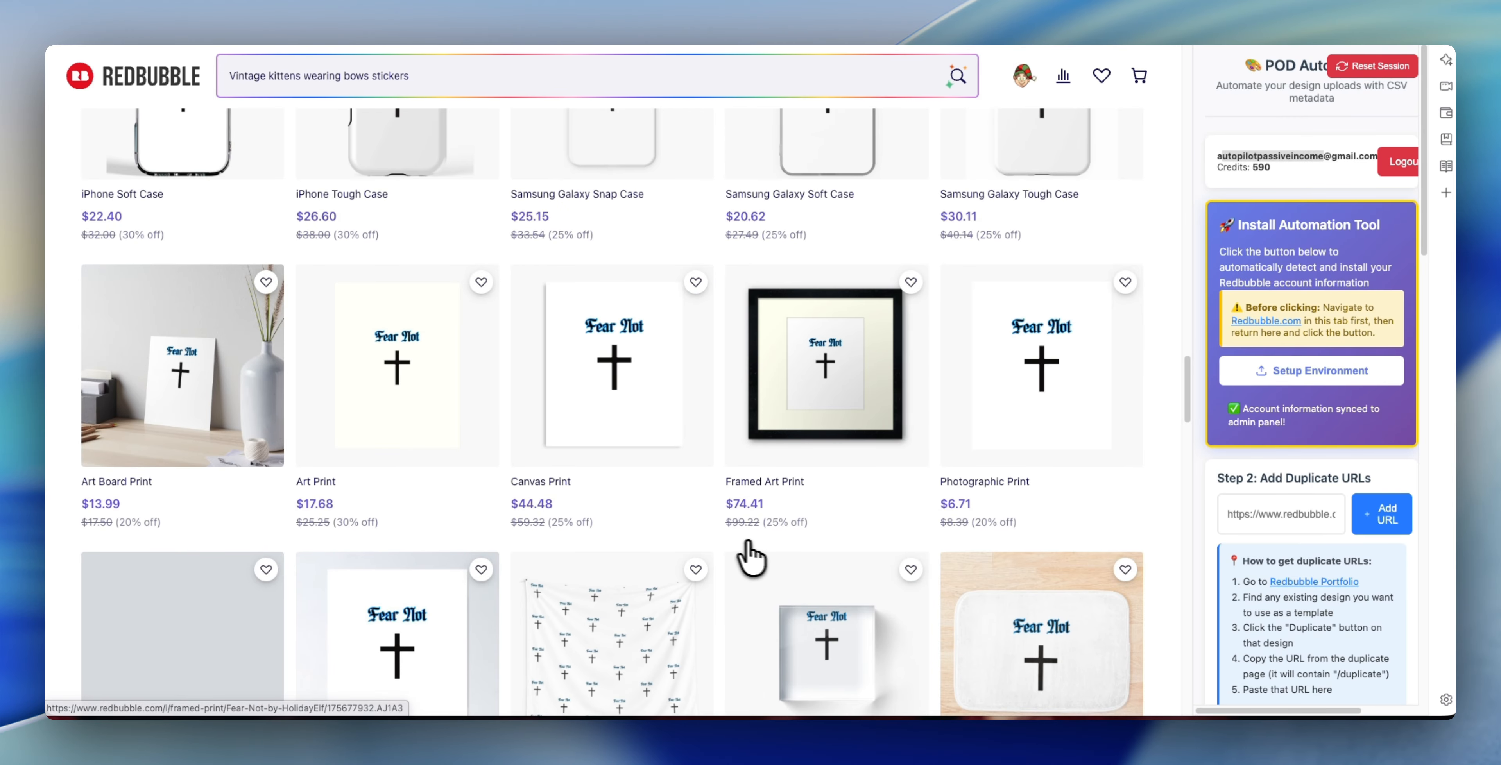
{"action": "scroll", "coordinate": [687, 553], "scroll_direction": "down", "scroll_amount": 10}
{"action": "scroll", "coordinate": [631, 538], "scroll_direction": "down", "scroll_amount": 13}
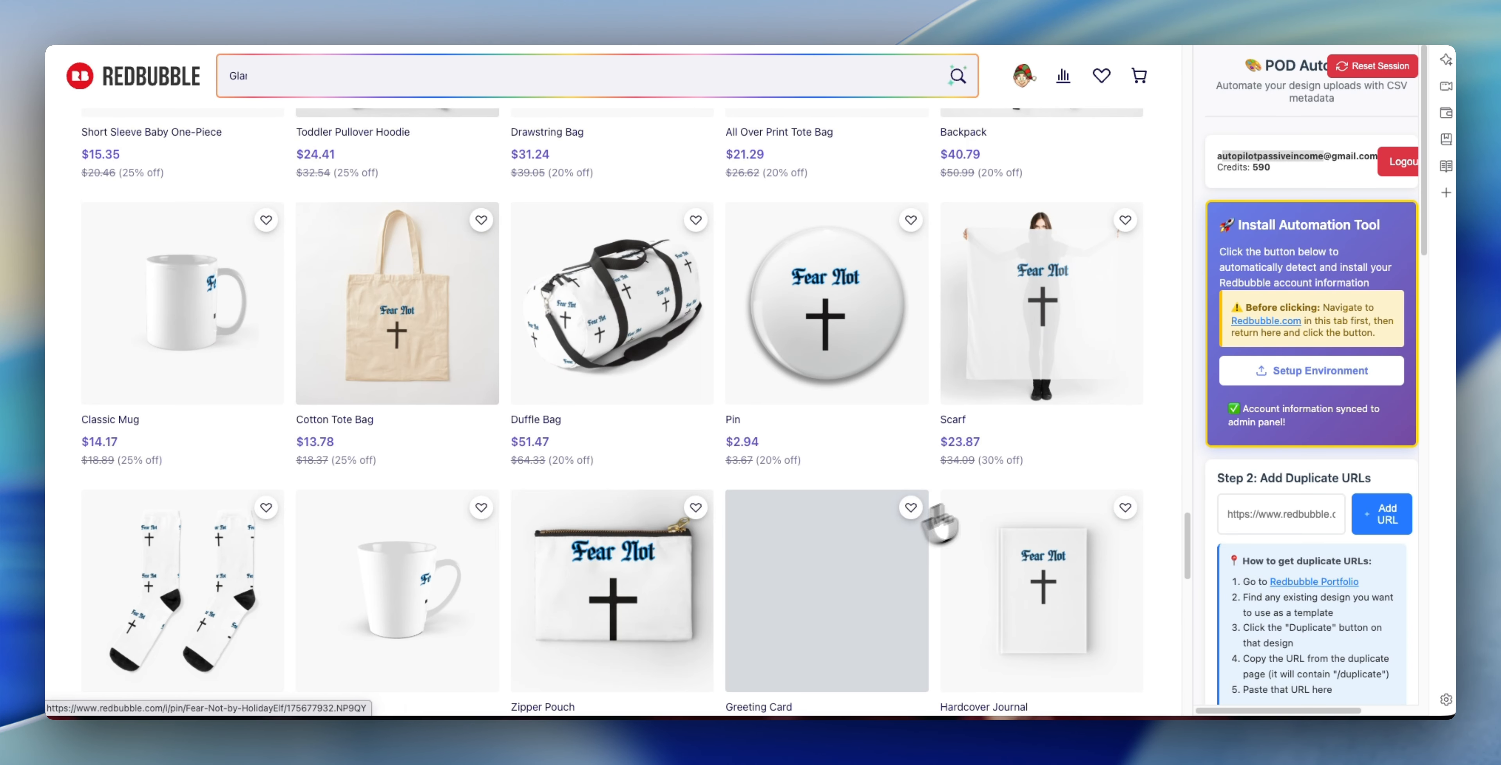
{"action": "scroll", "coordinate": [757, 495], "scroll_direction": "down", "scroll_amount": 10}
{"action": "scroll", "coordinate": [486, 375], "scroll_direction": "up", "scroll_amount": 20}
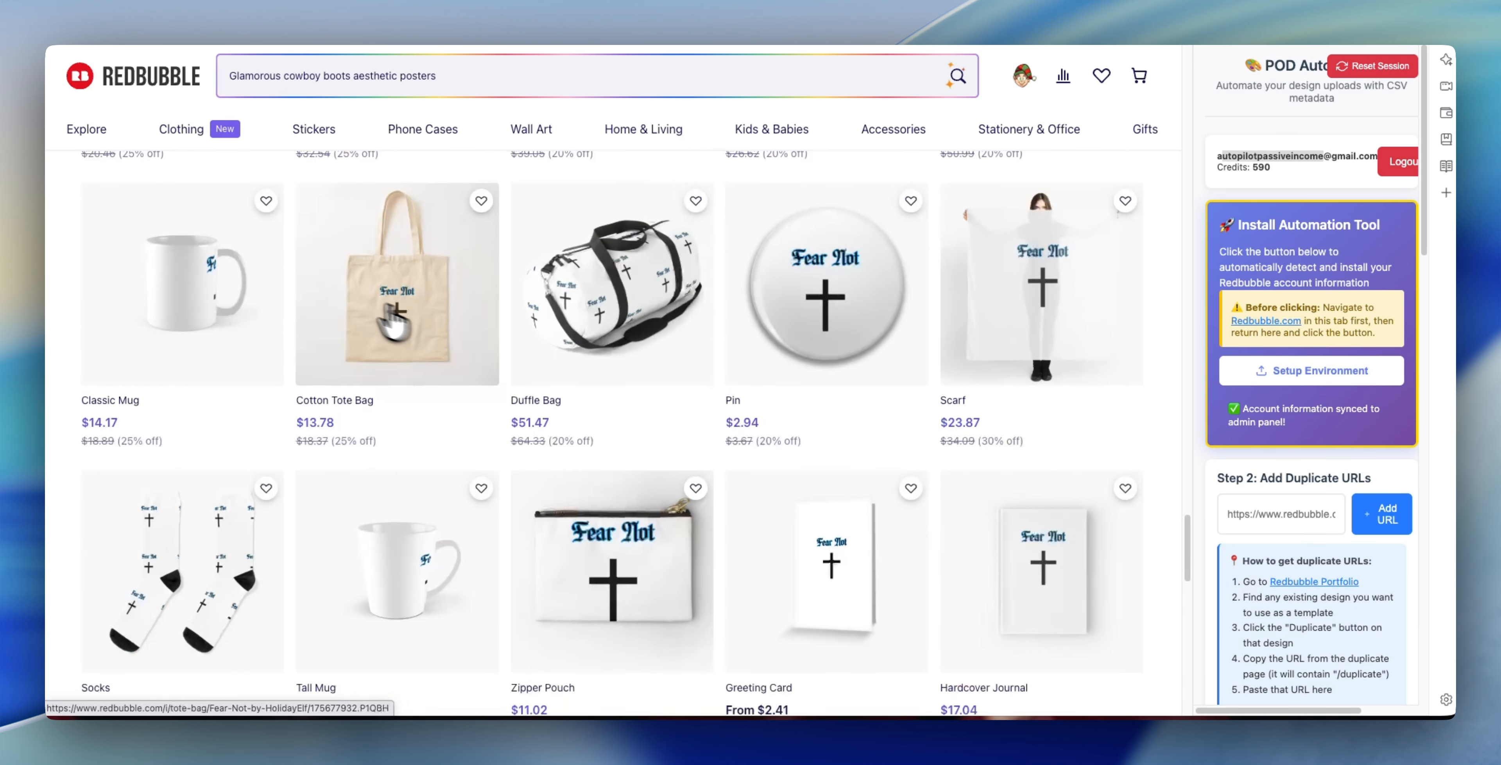
{"action": "scroll", "coordinate": [492, 379], "scroll_direction": "up", "scroll_amount": 9}
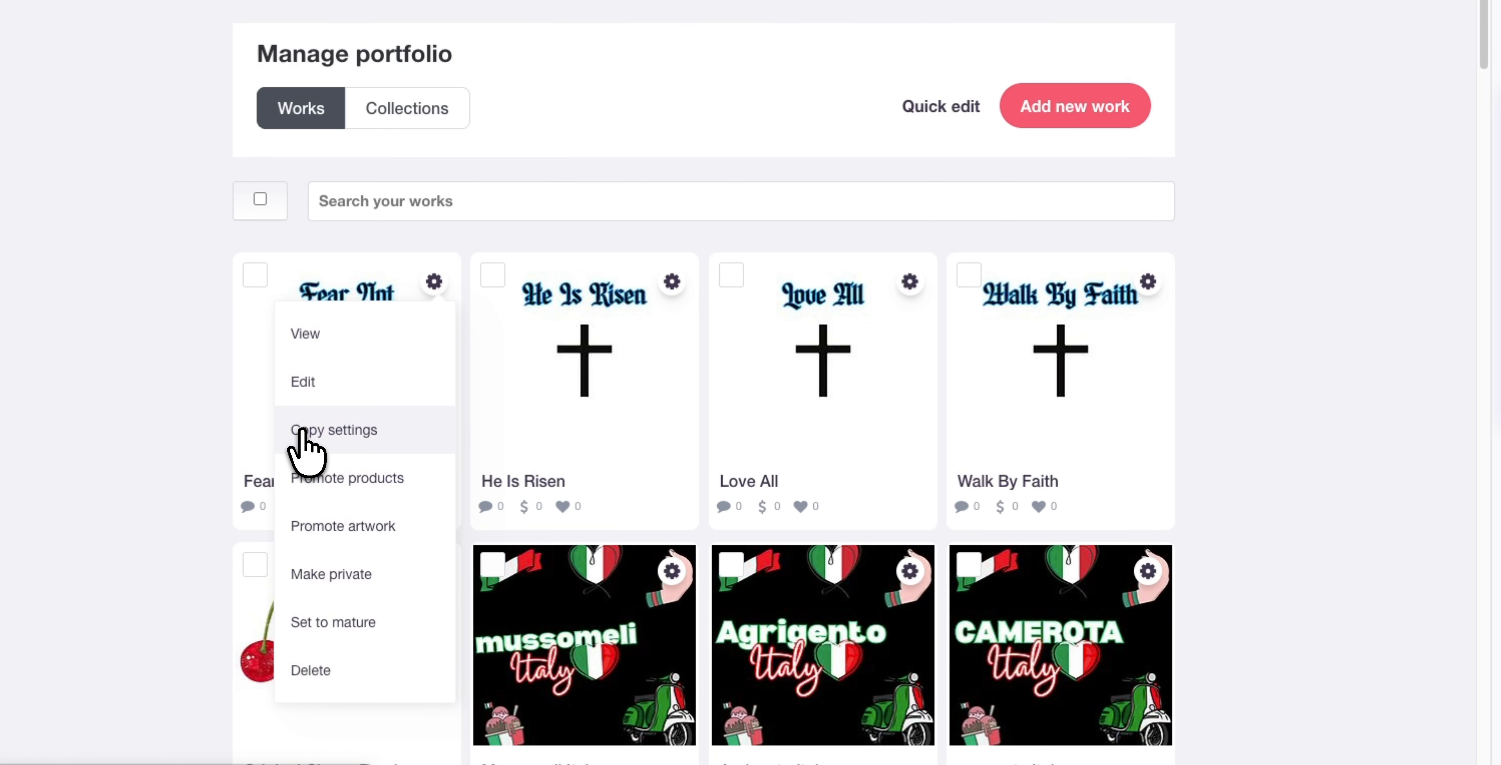
- Copy the settings of the Fear Not work and add the copy page's address to the extension's duplicate URLs
{"action": "left_click", "coordinate": [309, 432]}
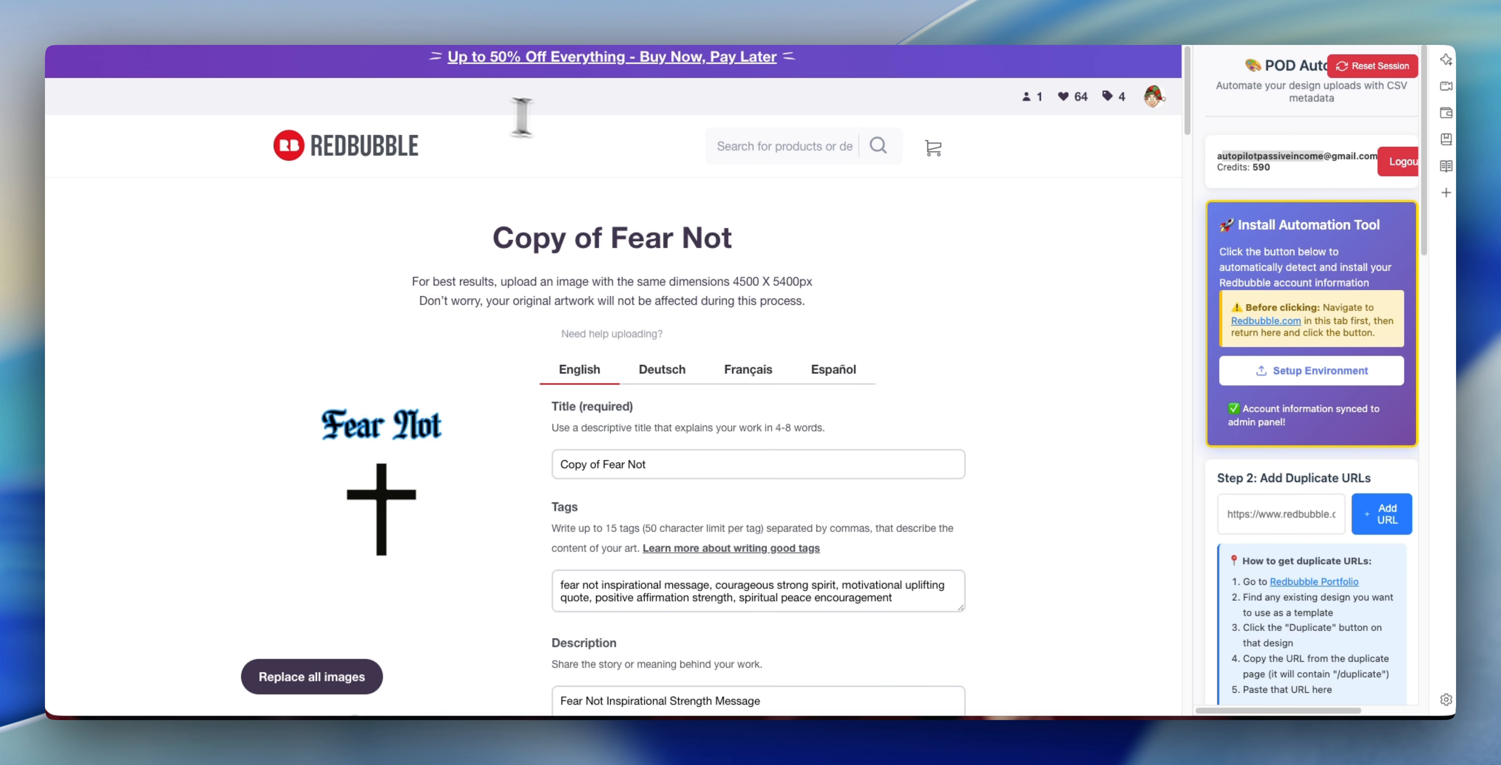
{"action": "left_click", "coordinate": [1282, 513]}
{"action": "scroll", "coordinate": [1305, 538], "scroll_direction": "down", "scroll_amount": 3}
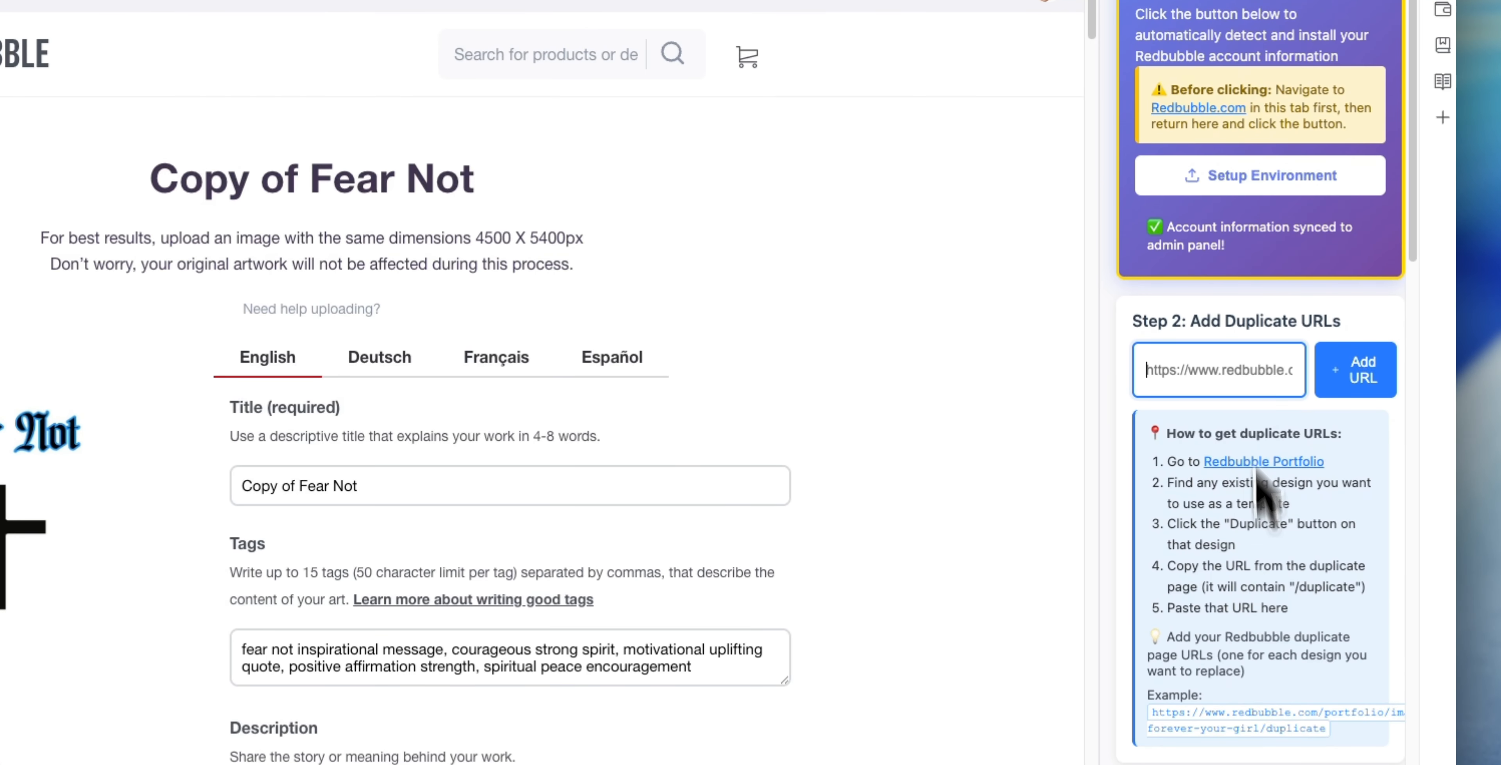
{"action": "left_click_drag", "start_coordinate": [1167, 321], "coordinate": [1319, 322]}
{"action": "left_click", "coordinate": [1185, 367]}
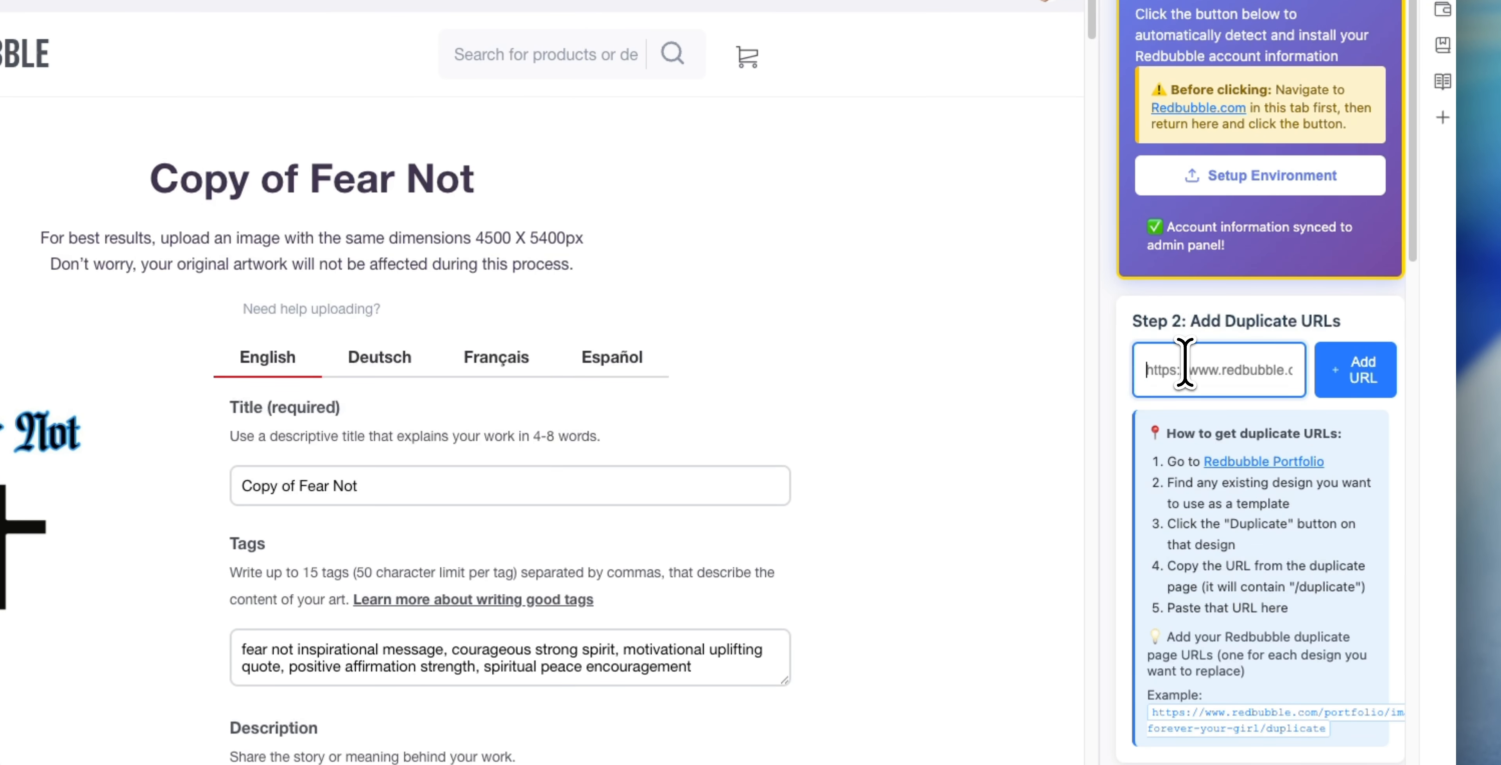
{"action": "left_click", "coordinate": [1348, 366]}
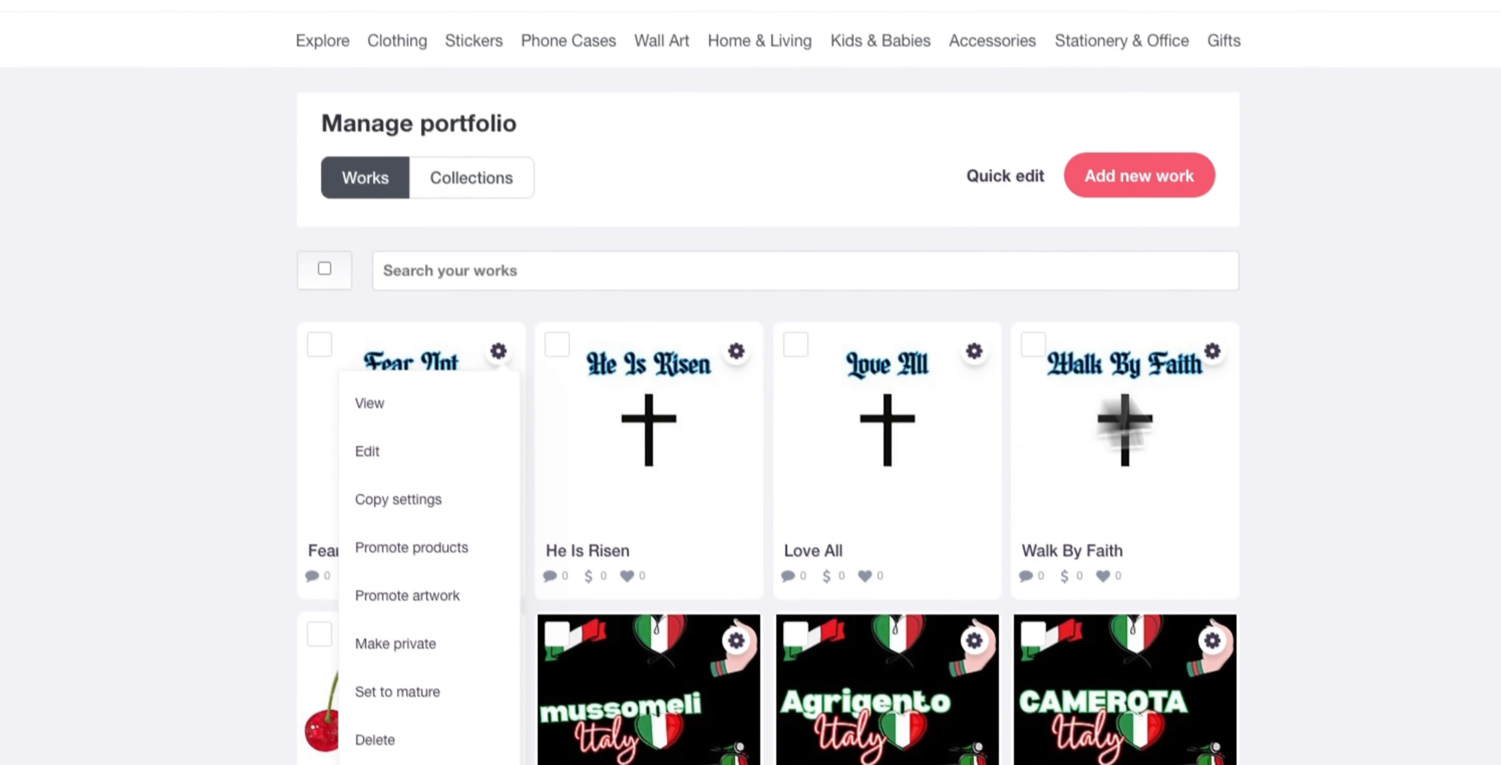
- Sync the uploaded design data from the website into the extension and check the loaded designs and images
{"action": "left_click", "coordinate": [1072, 378]}
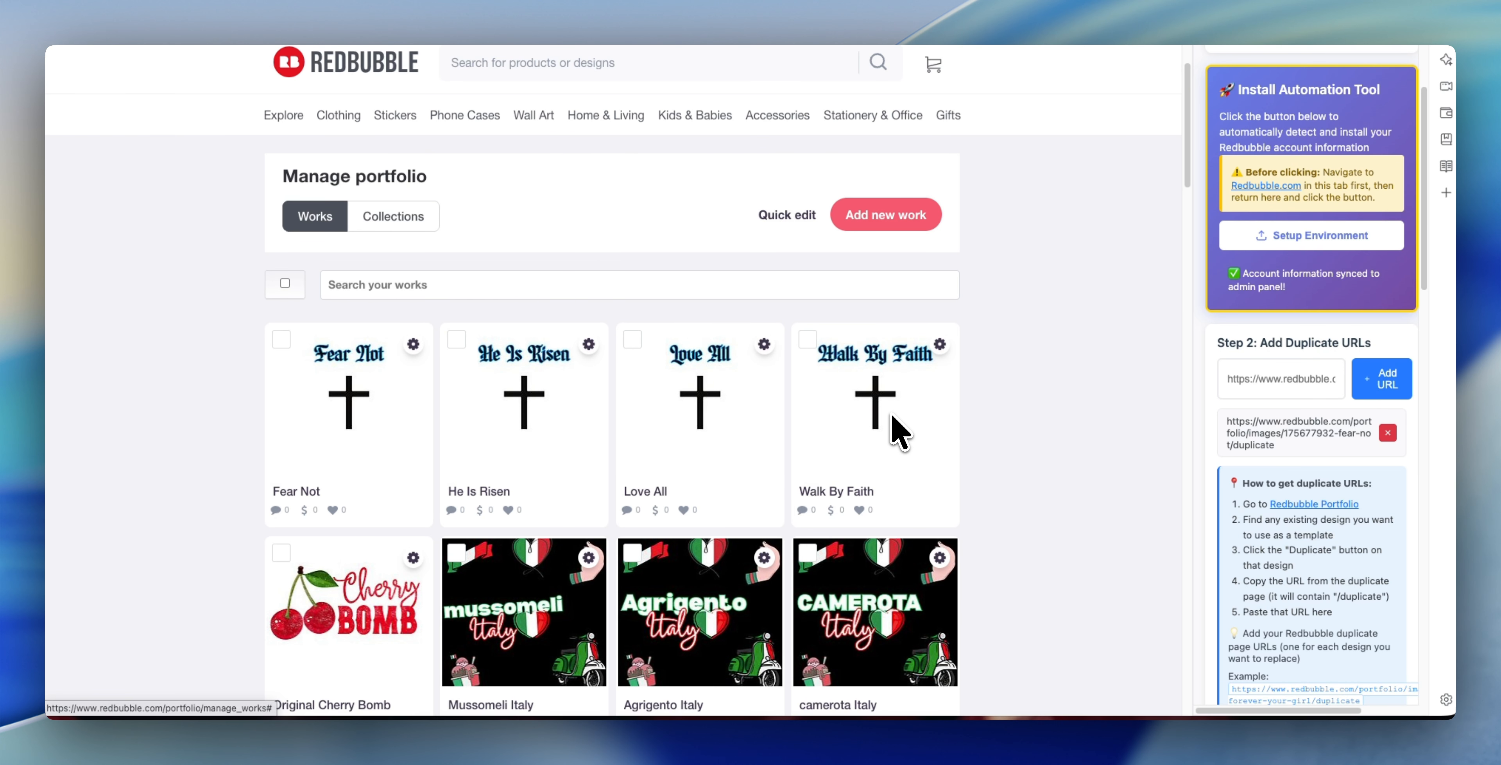
{"action": "scroll", "coordinate": [1328, 408], "scroll_direction": "down", "scroll_amount": 3}
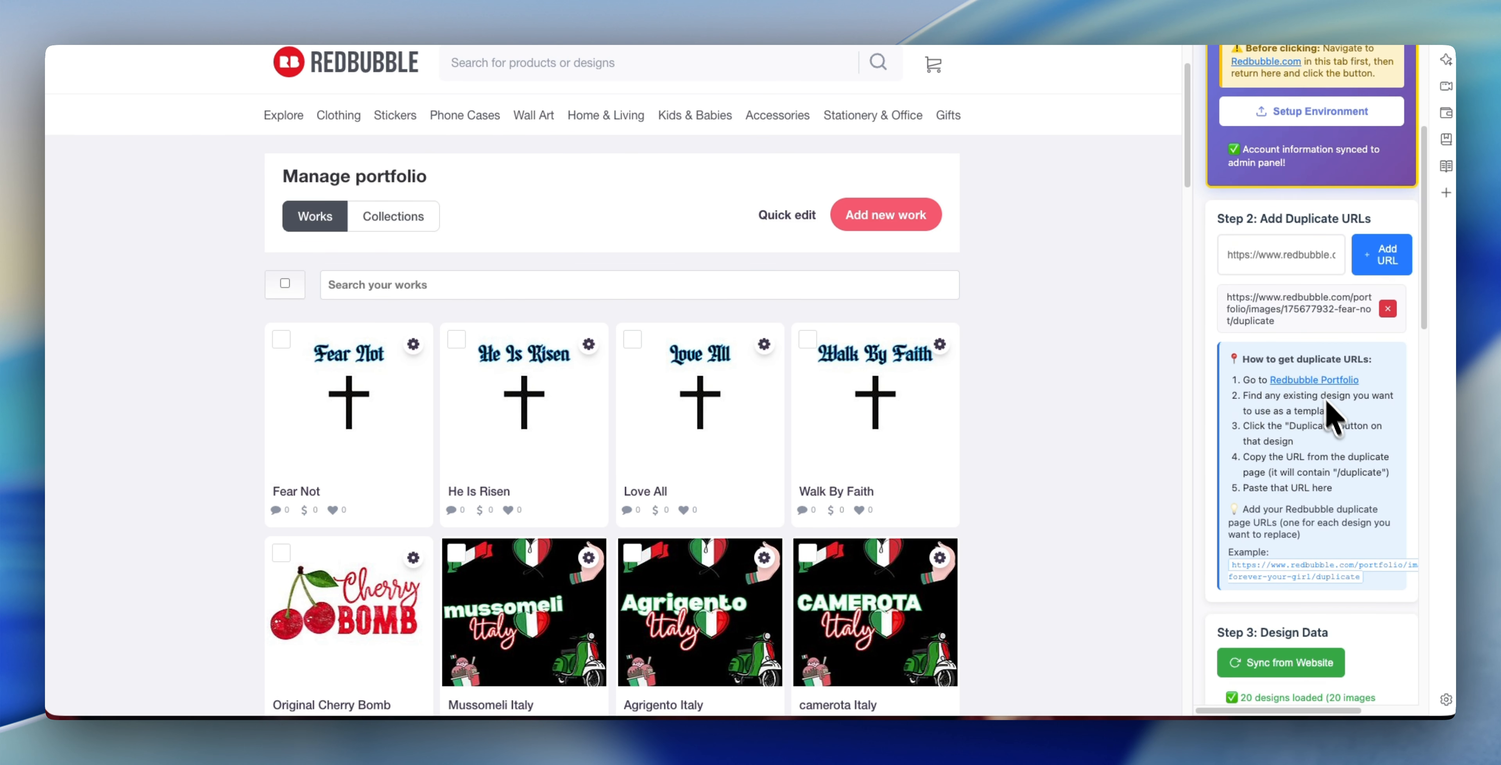
{"action": "scroll", "coordinate": [1337, 311], "scroll_direction": "down", "scroll_amount": 3}
{"action": "left_click", "coordinate": [1282, 536]}
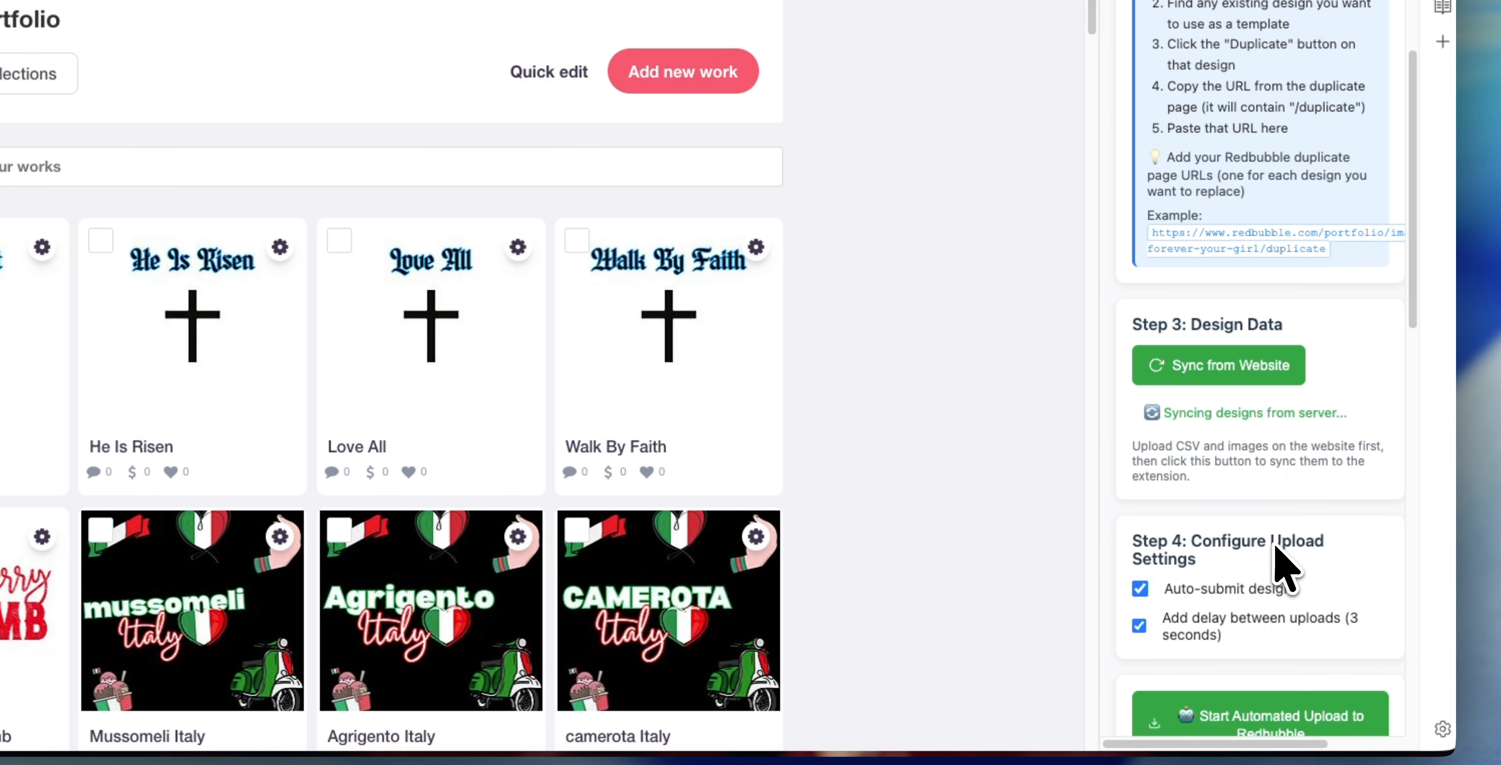
{"action": "scroll", "coordinate": [1198, 426], "scroll_direction": "up", "scroll_amount": 1}
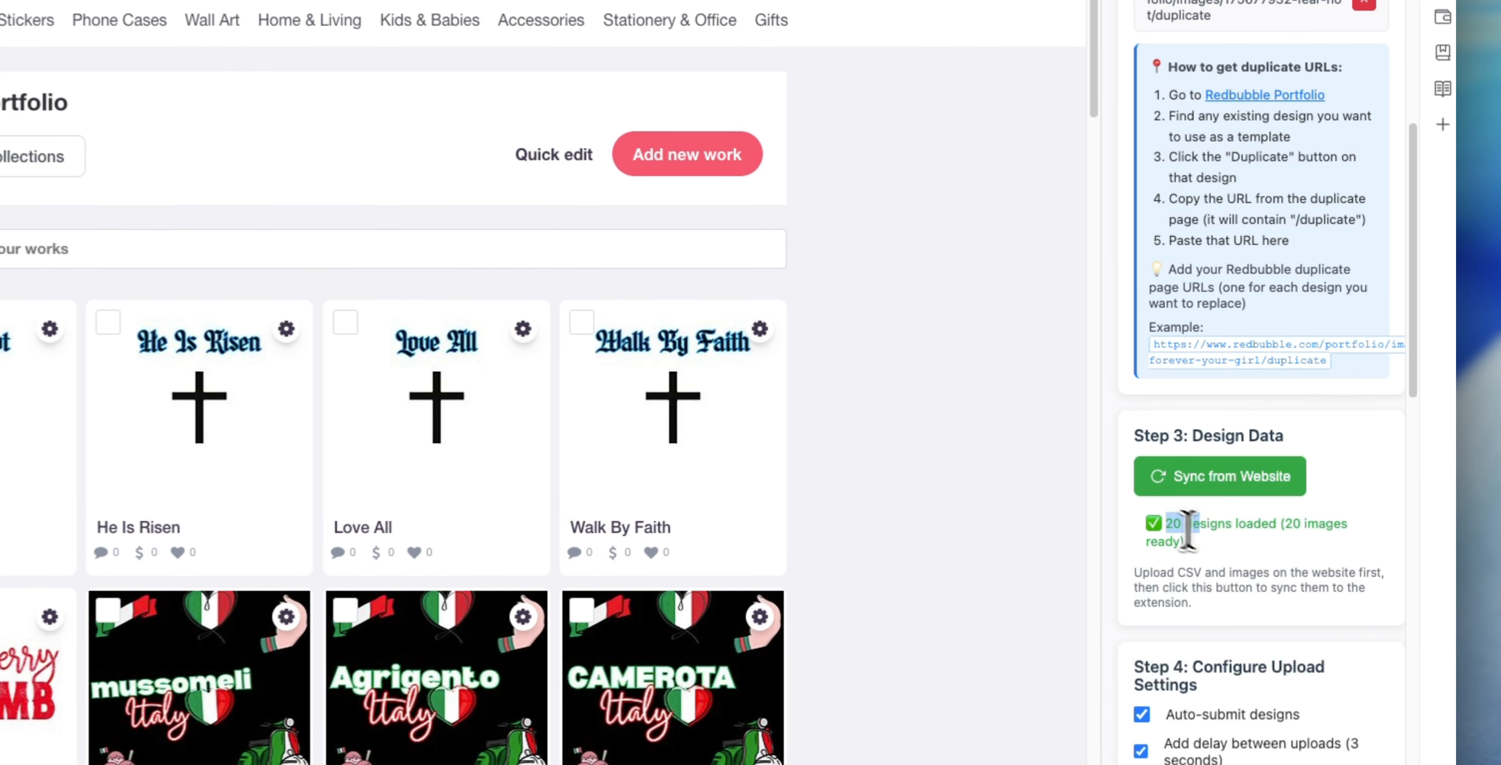
{"action": "left_click_drag", "start_coordinate": [1242, 492], "coordinate": [1333, 553]}
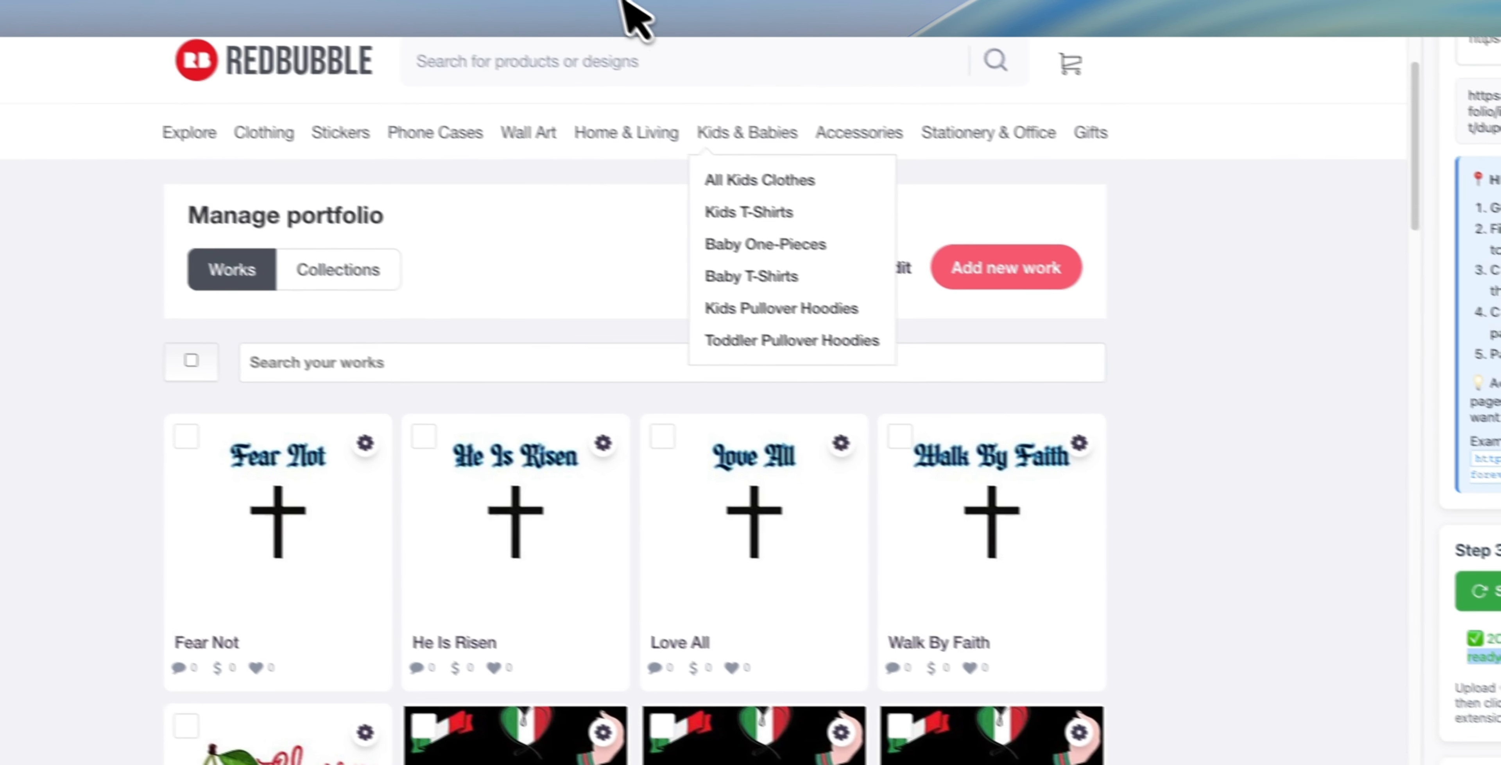
- Check the design list and usage allowance in POD Automation's CSV Template & Preview section
{"action": "left_click", "coordinate": [622, 1]}
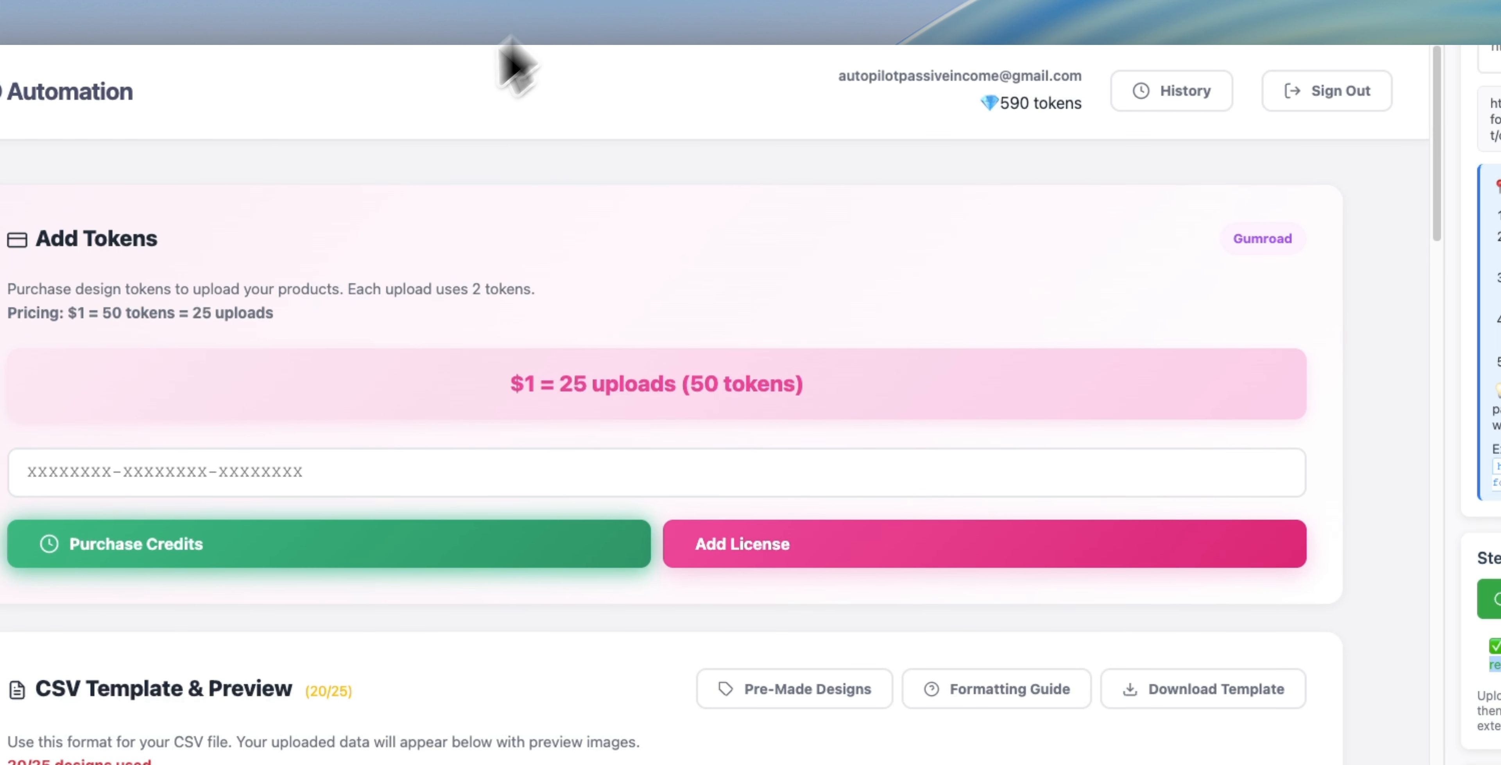
{"action": "scroll", "coordinate": [527, 405], "scroll_direction": "down", "scroll_amount": 5}
{"action": "scroll", "coordinate": [429, 368], "scroll_direction": "down", "scroll_amount": 2}
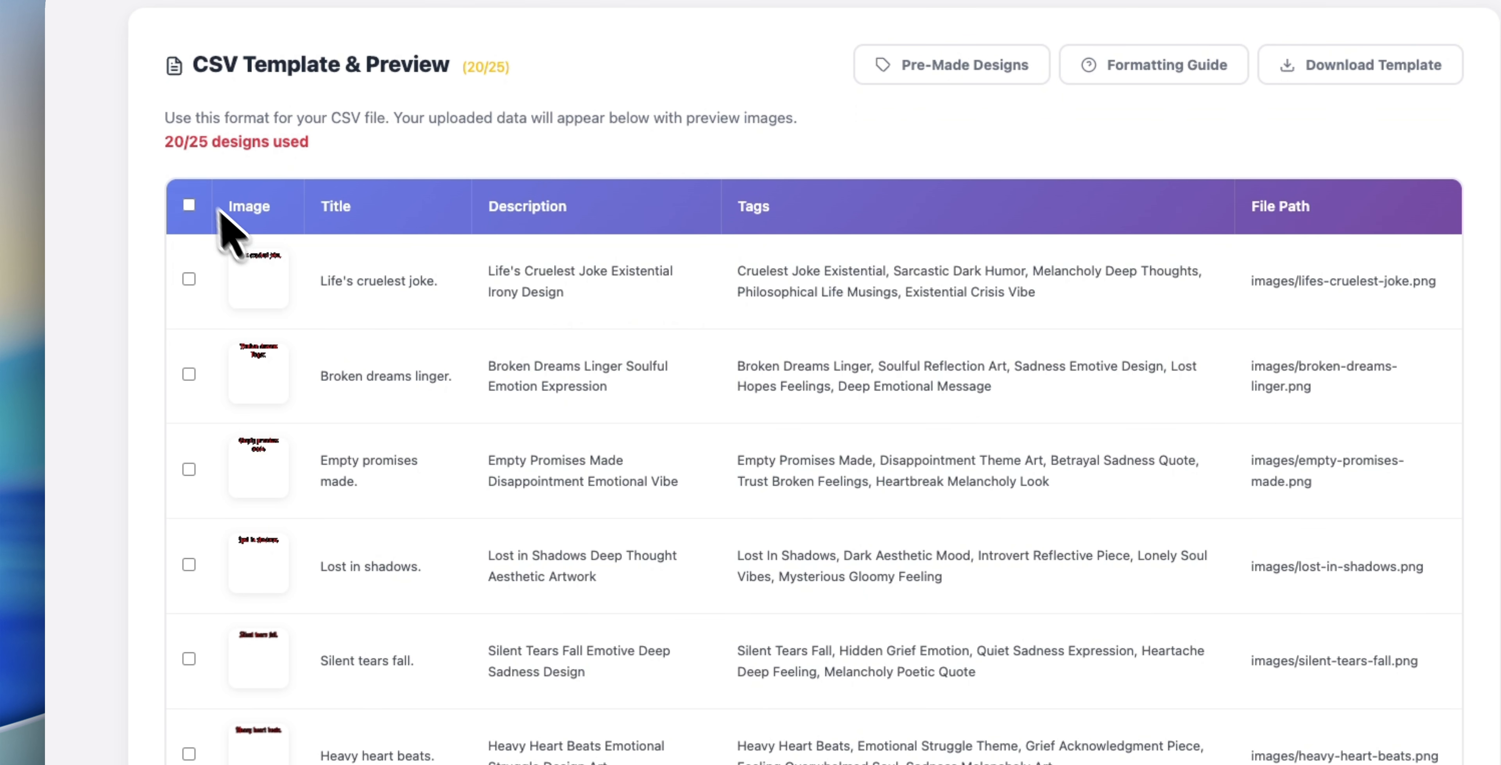
{"action": "left_click_drag", "start_coordinate": [169, 146], "coordinate": [313, 146]}
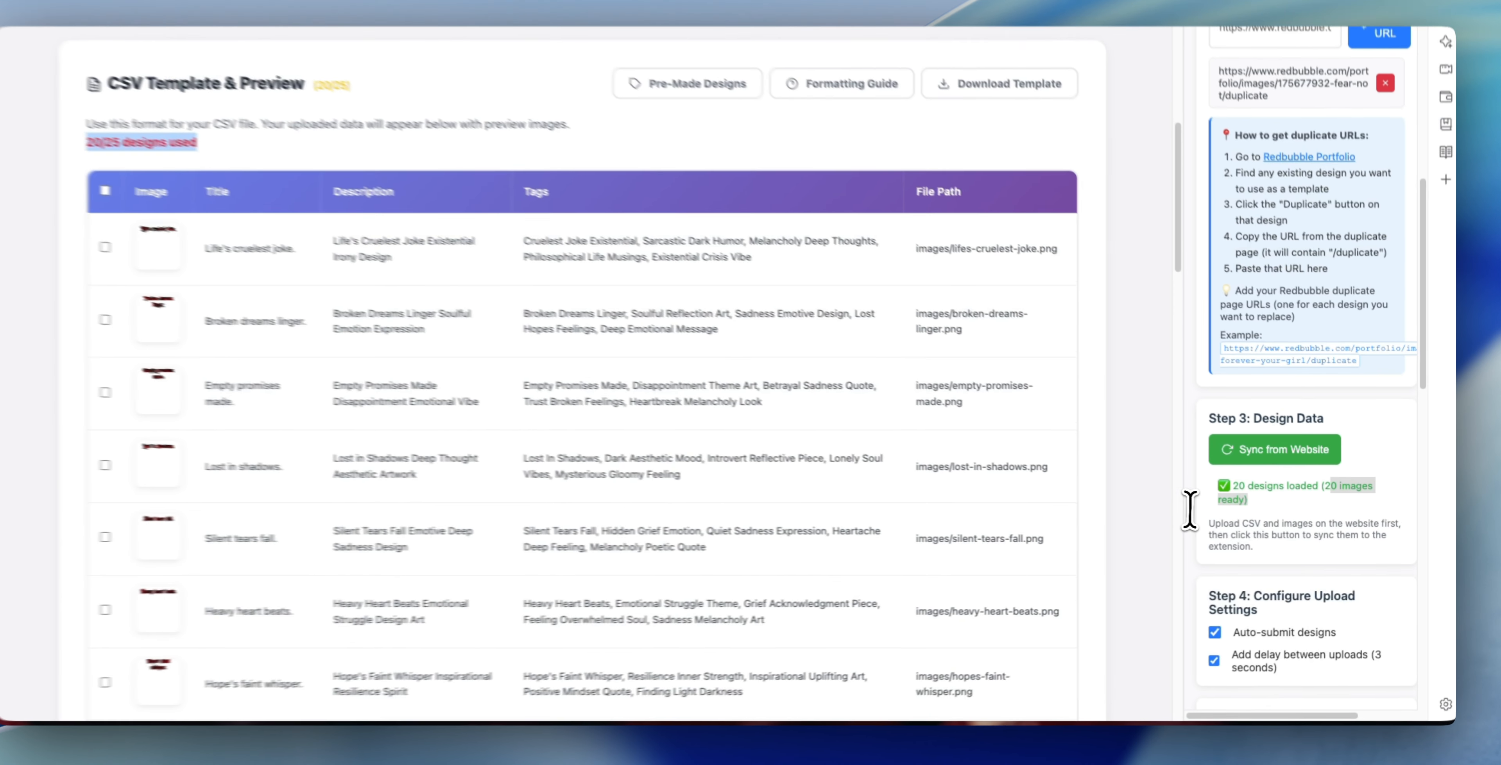
- Review the extension's upload settings and start the automated upload to Redbubble
{"action": "scroll", "coordinate": [1284, 512], "scroll_direction": "down", "scroll_amount": 3}
{"action": "scroll", "coordinate": [1313, 515], "scroll_direction": "down", "scroll_amount": 1}
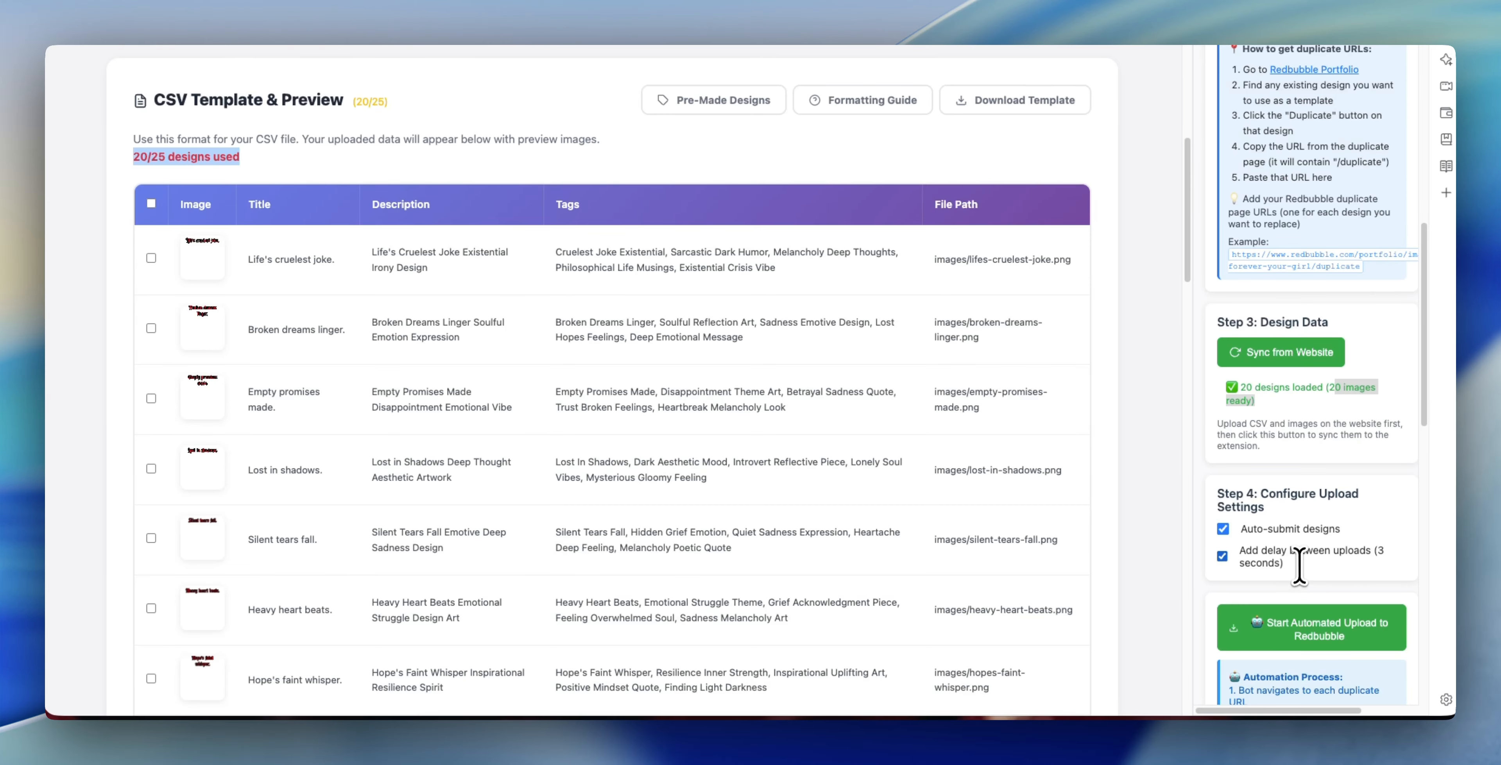
{"action": "scroll", "coordinate": [1299, 564], "scroll_direction": "down", "scroll_amount": 3}
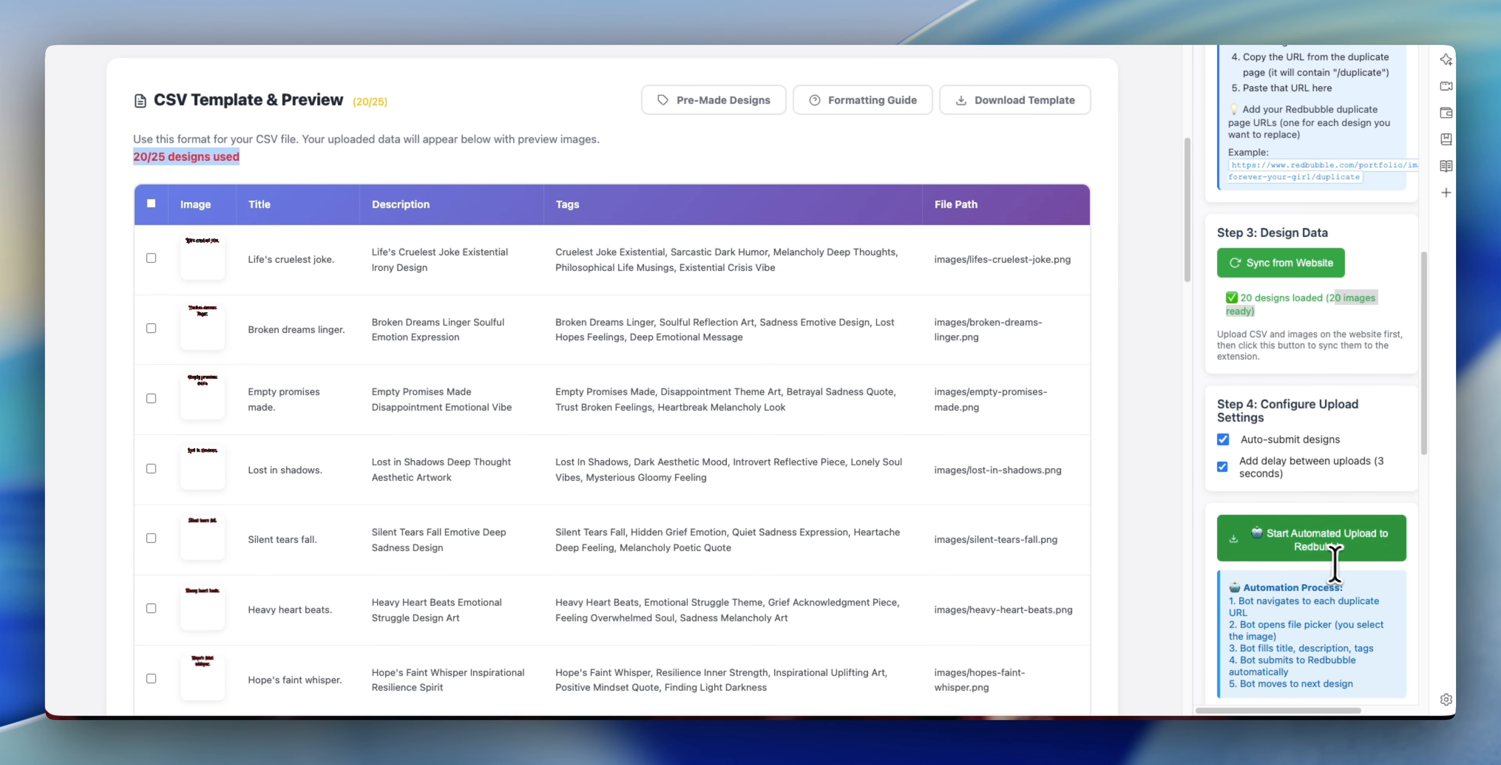
{"action": "scroll", "coordinate": [1334, 541], "scroll_direction": "down", "scroll_amount": 3}
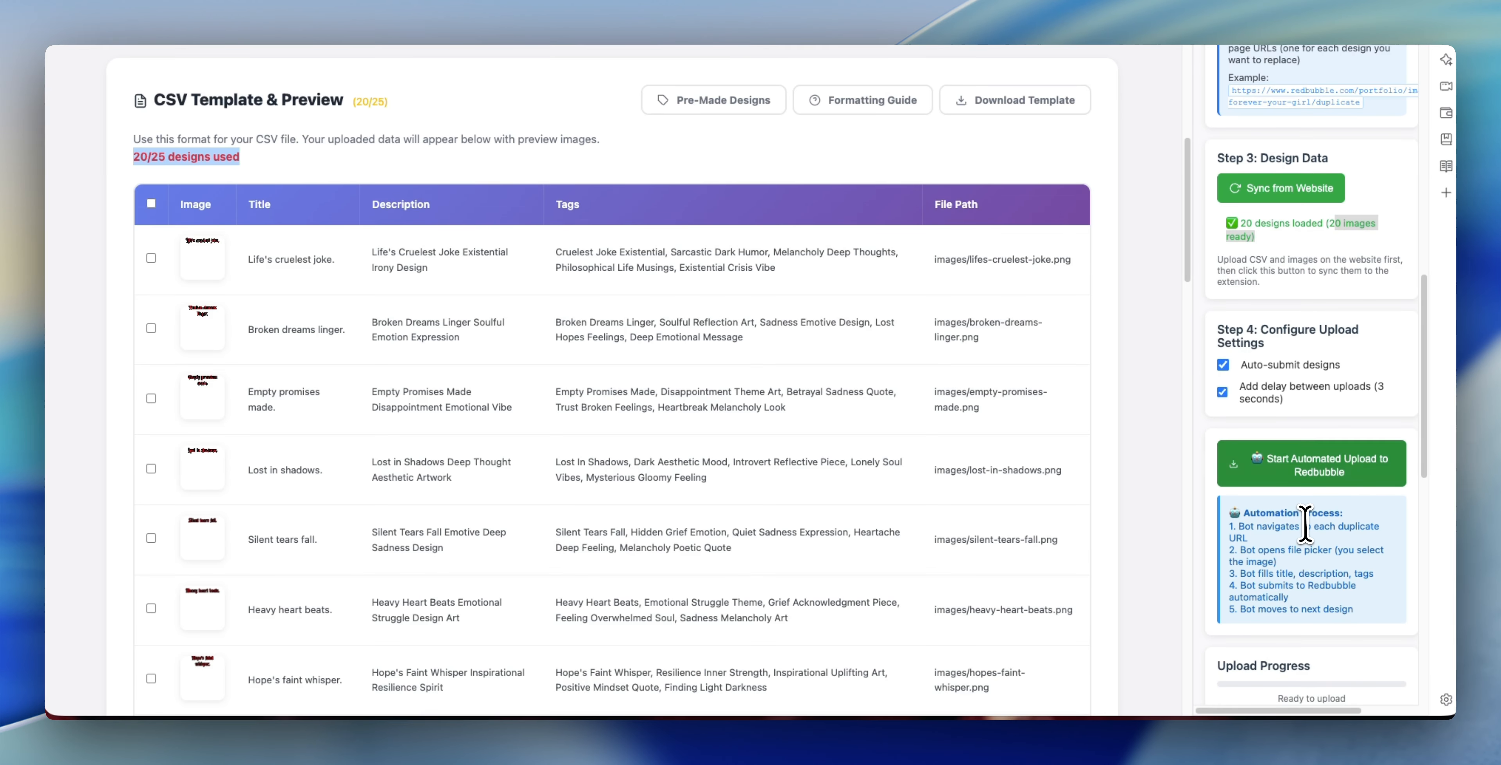
{"action": "left_click", "coordinate": [1290, 474]}
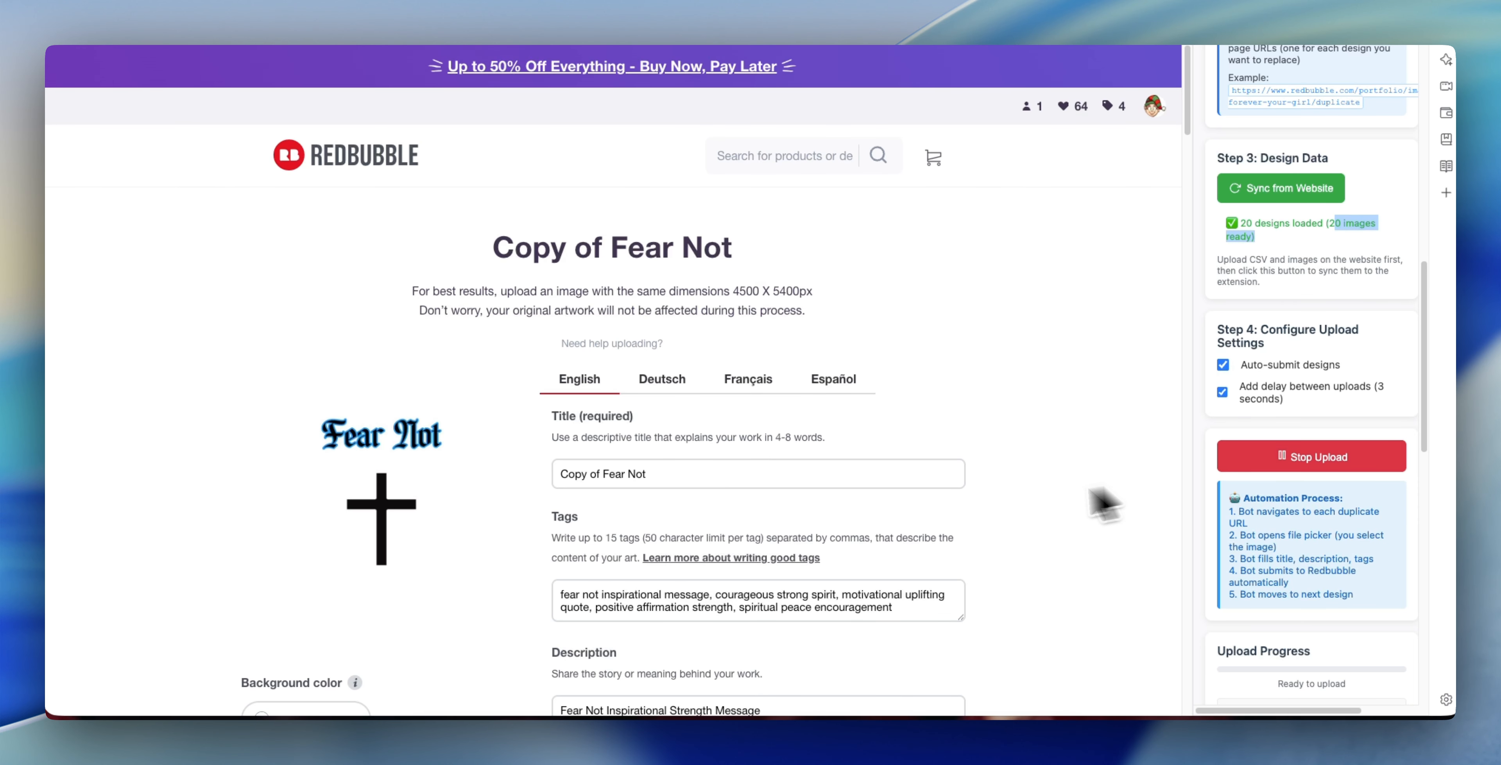
- Check the product previews of the design being uploaded and stop the automated upload after this first design
{"action": "scroll", "coordinate": [1049, 524], "scroll_direction": "down", "scroll_amount": 10}
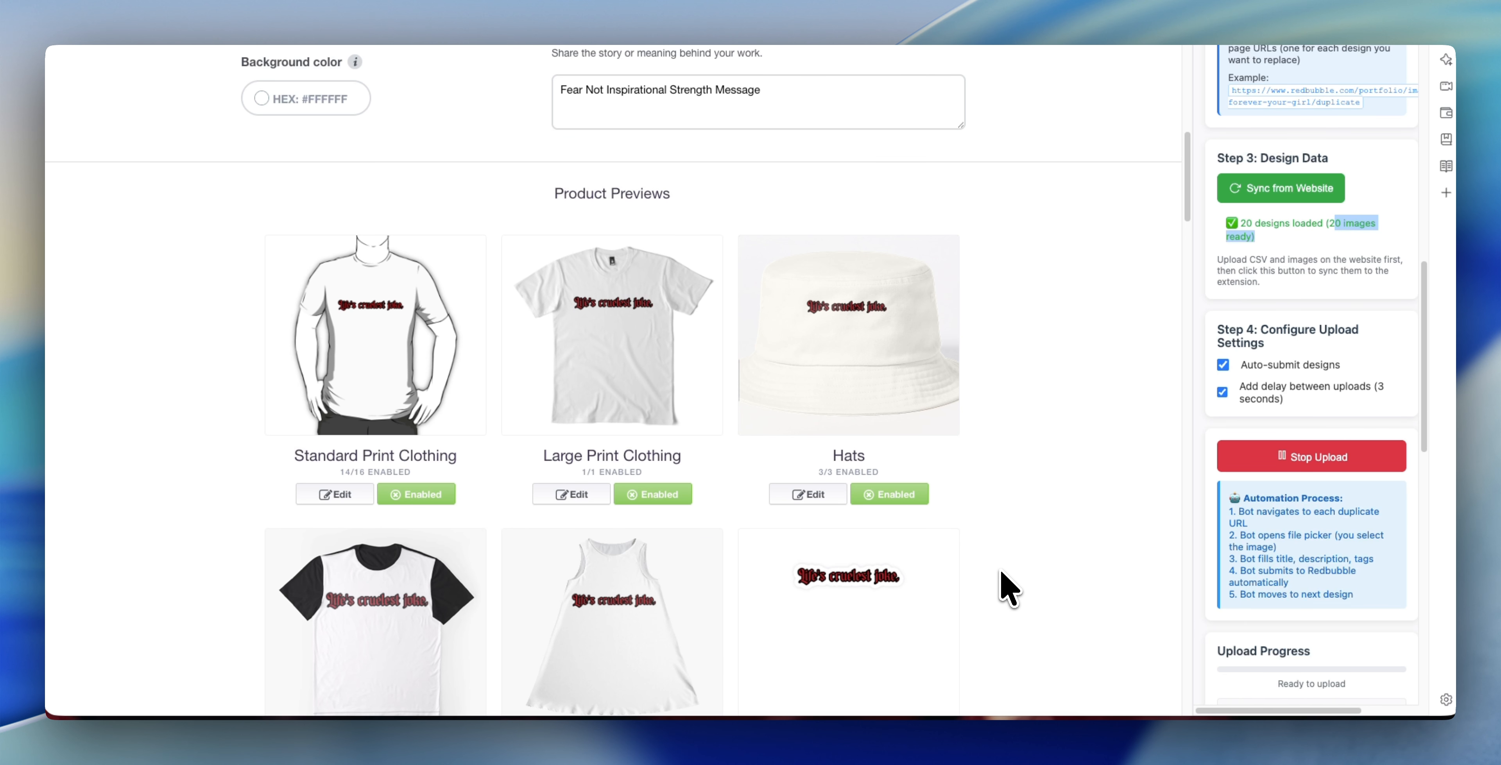
{"action": "scroll", "coordinate": [731, 616], "scroll_direction": "down", "scroll_amount": 5}
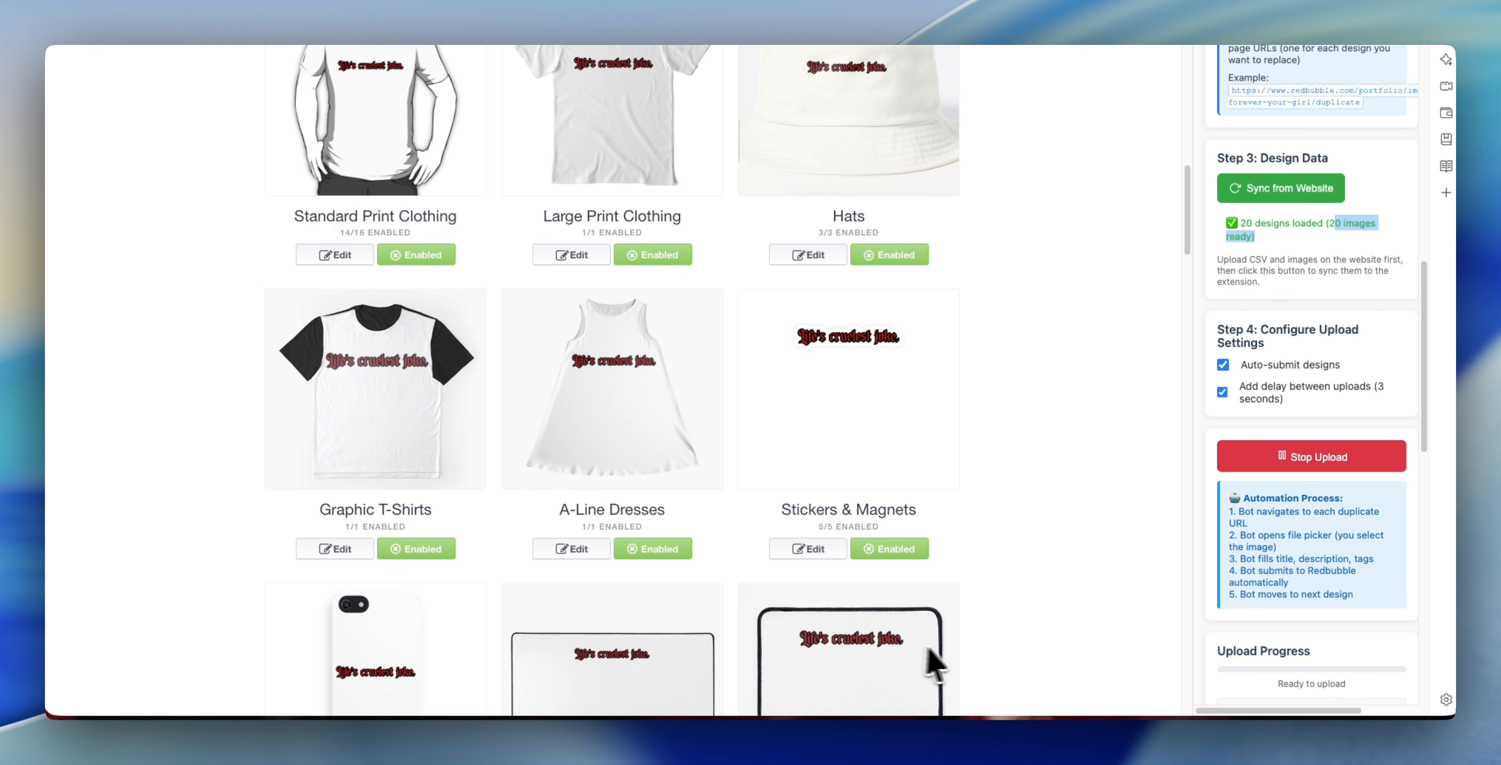
{"action": "scroll", "coordinate": [982, 667], "scroll_direction": "up", "scroll_amount": 5}
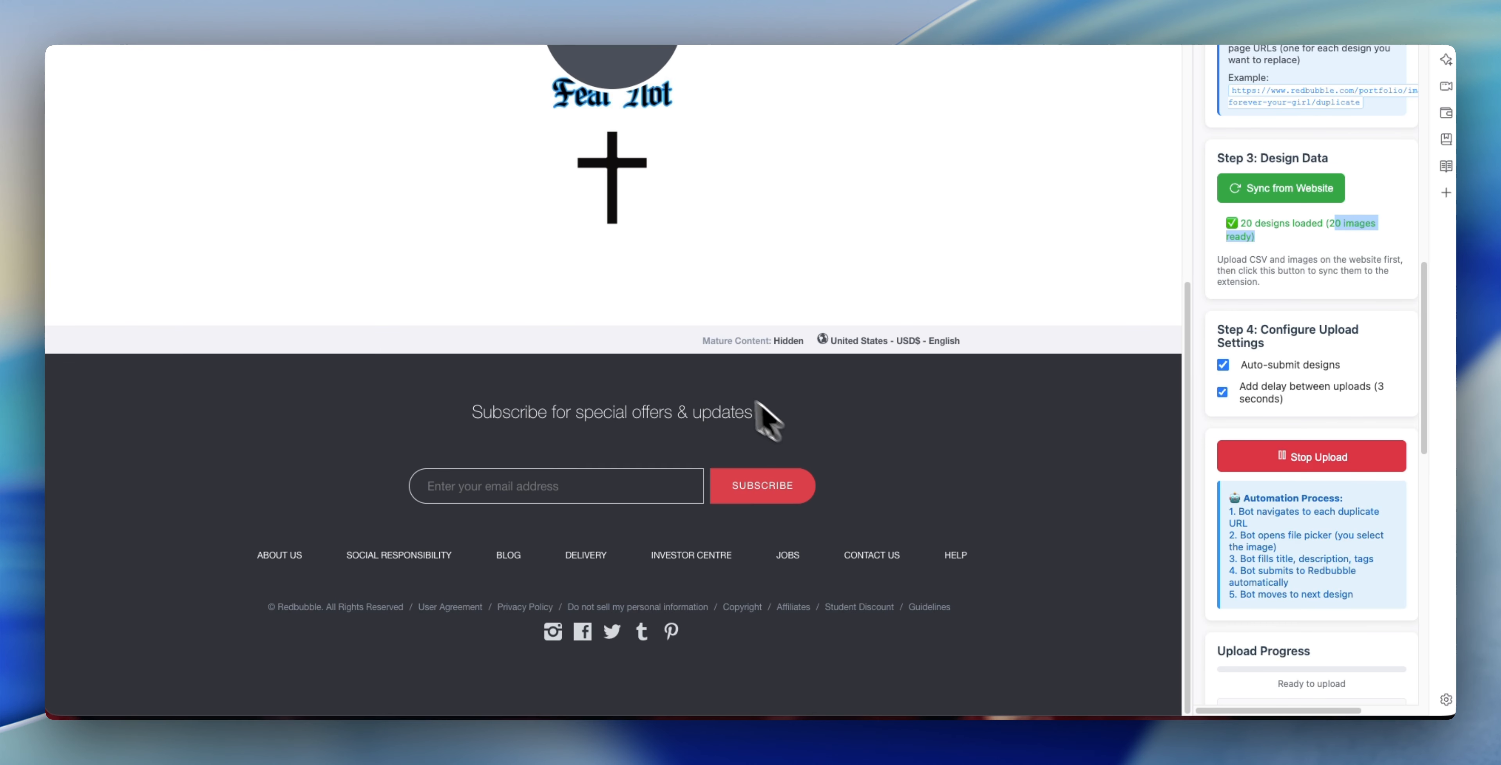
{"action": "scroll", "coordinate": [1125, 457], "scroll_direction": "up", "scroll_amount": 5}
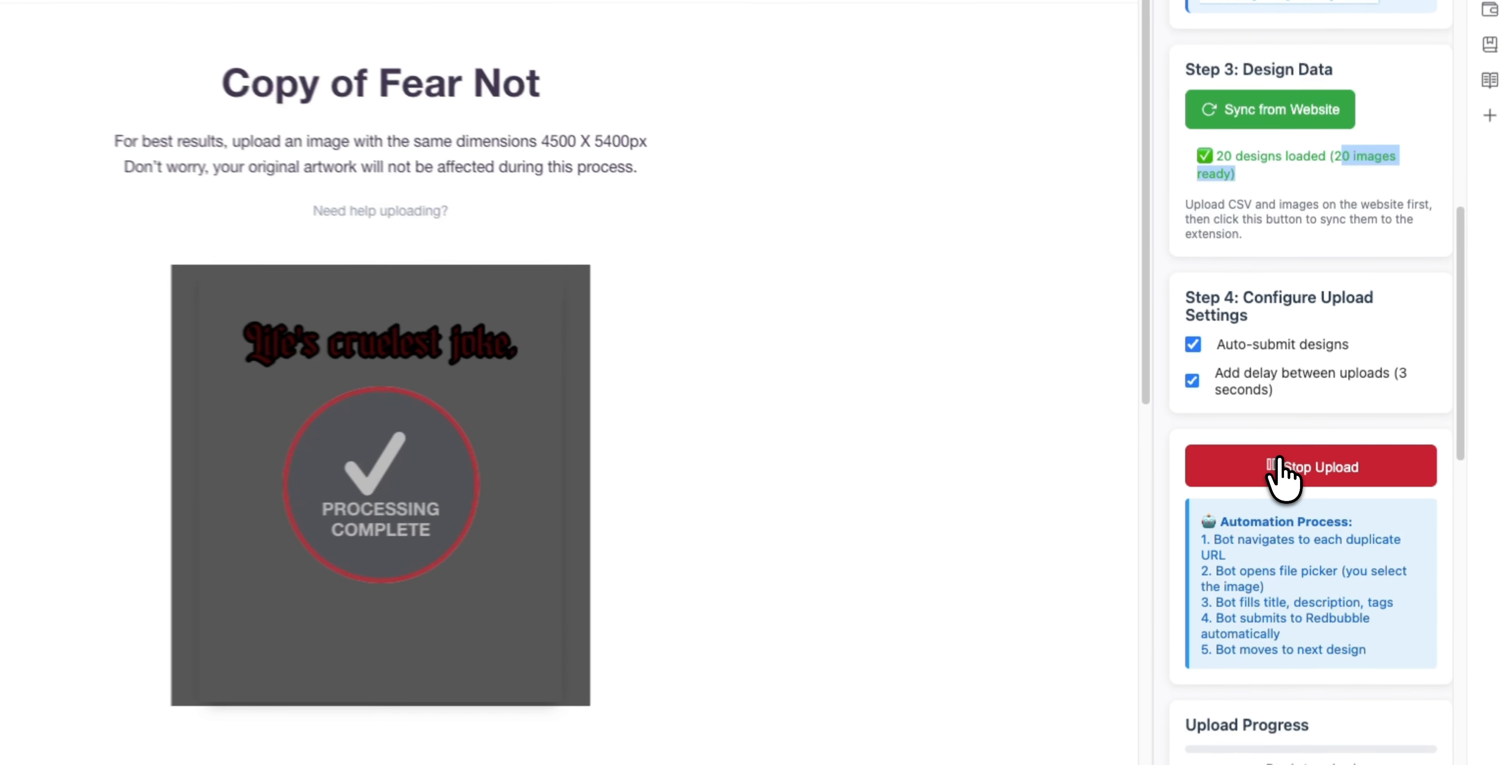
{"action": "left_click", "coordinate": [1290, 457]}
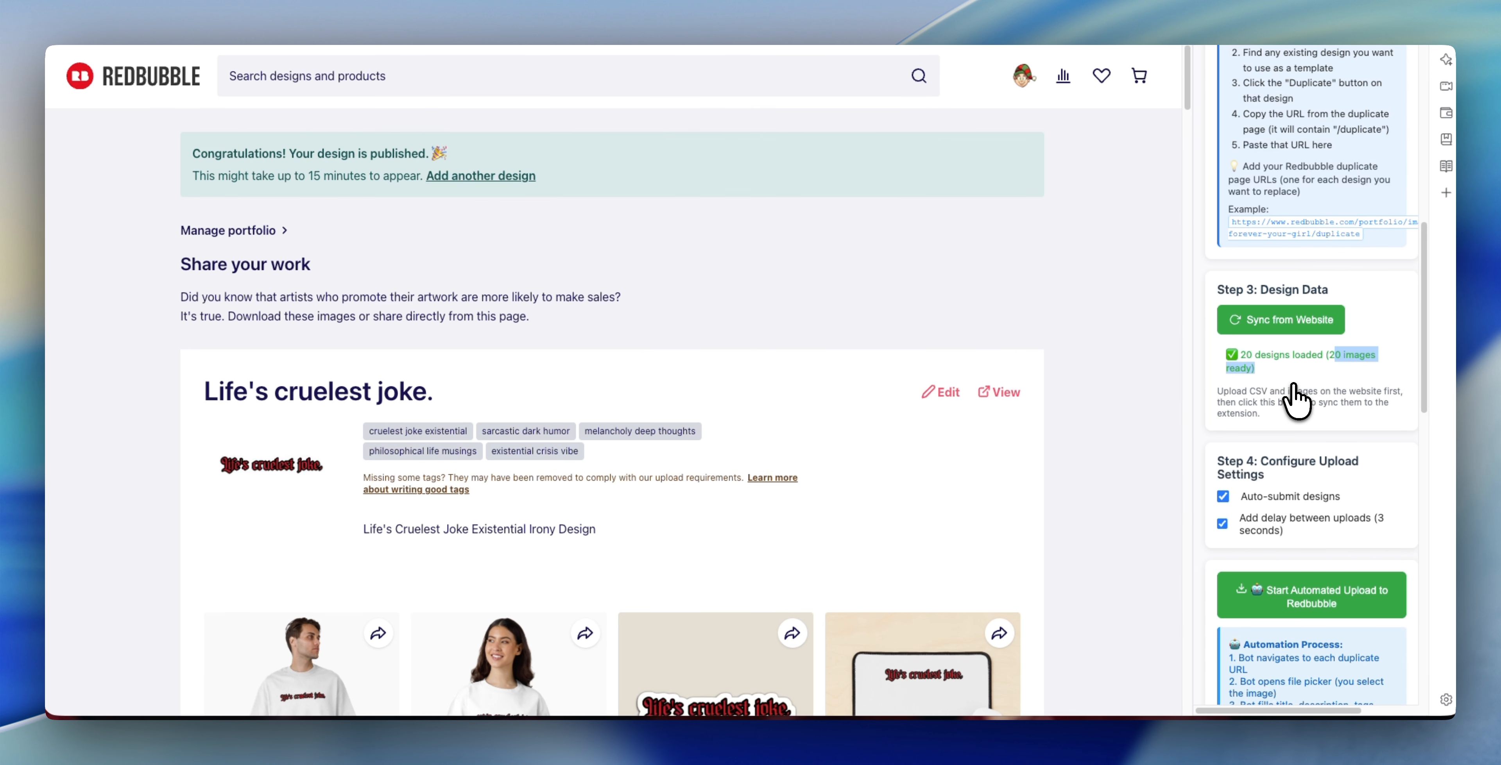
- Check the extension's upload progress and log, and the remaining designs listed in POD Automation
{"action": "scroll", "coordinate": [1294, 402], "scroll_direction": "down", "scroll_amount": 5}
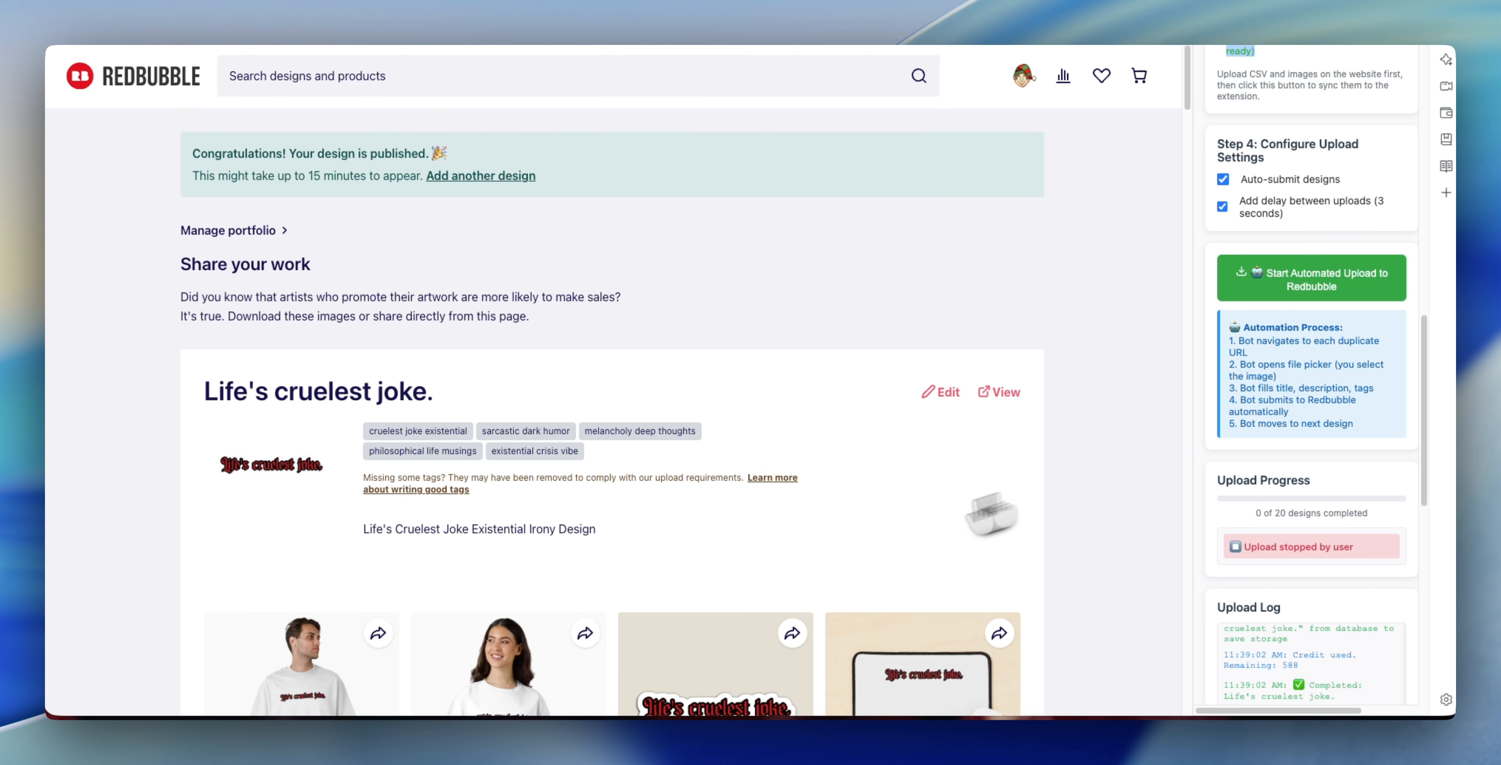
{"action": "scroll", "coordinate": [1298, 278], "scroll_direction": "up", "scroll_amount": 2}
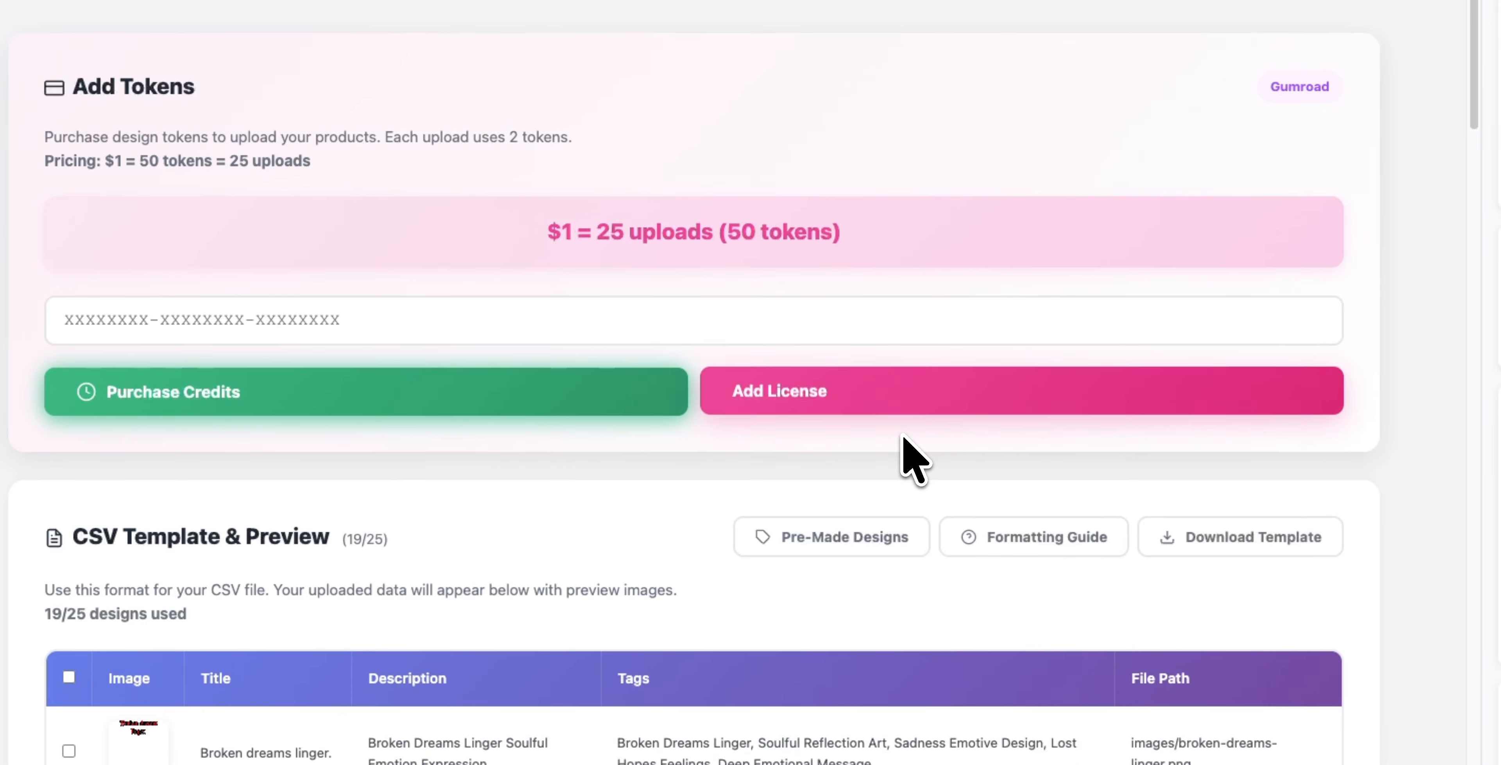
{"action": "scroll", "coordinate": [881, 426], "scroll_direction": "down", "scroll_amount": 5}
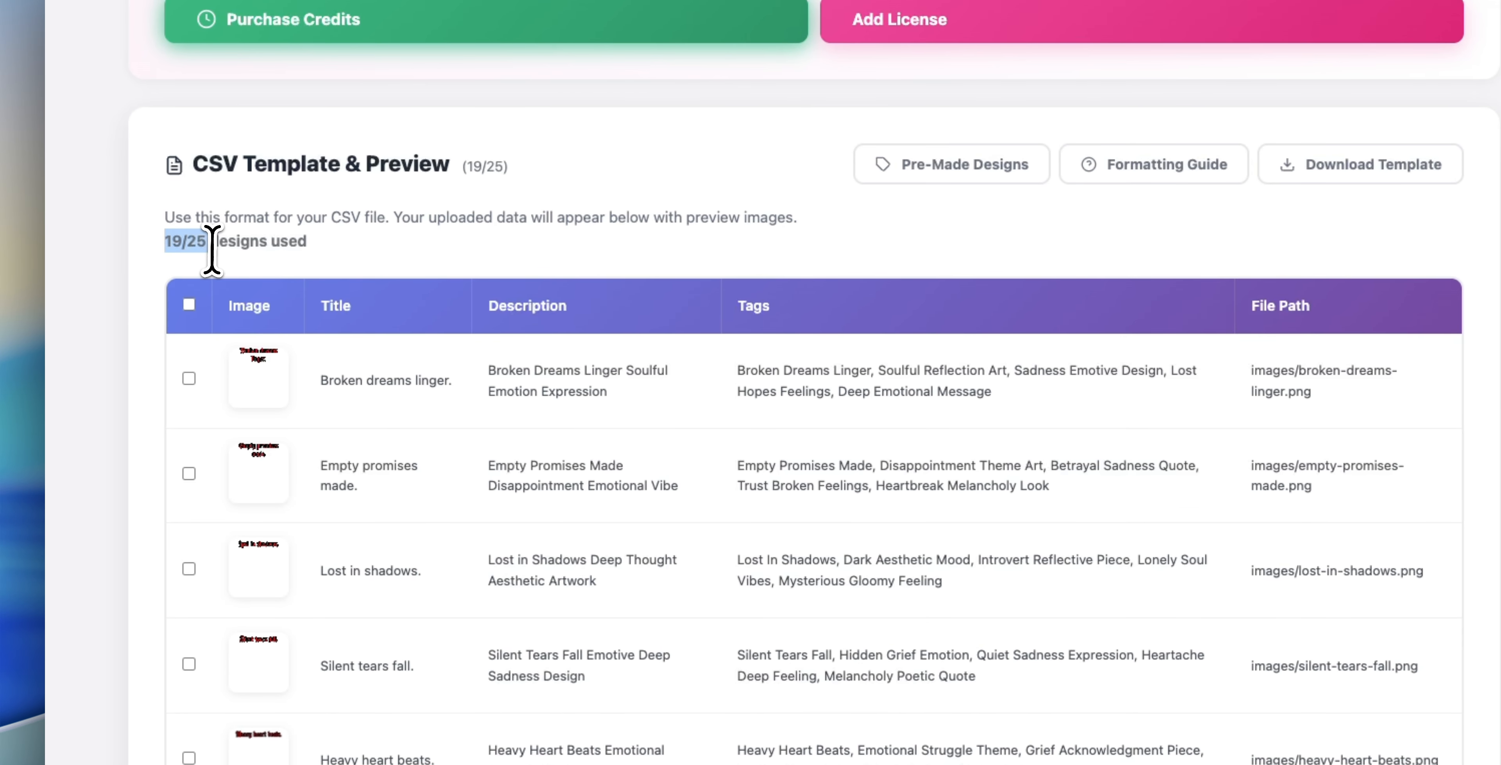
{"action": "scroll", "coordinate": [579, 439], "scroll_direction": "down", "scroll_amount": 5}
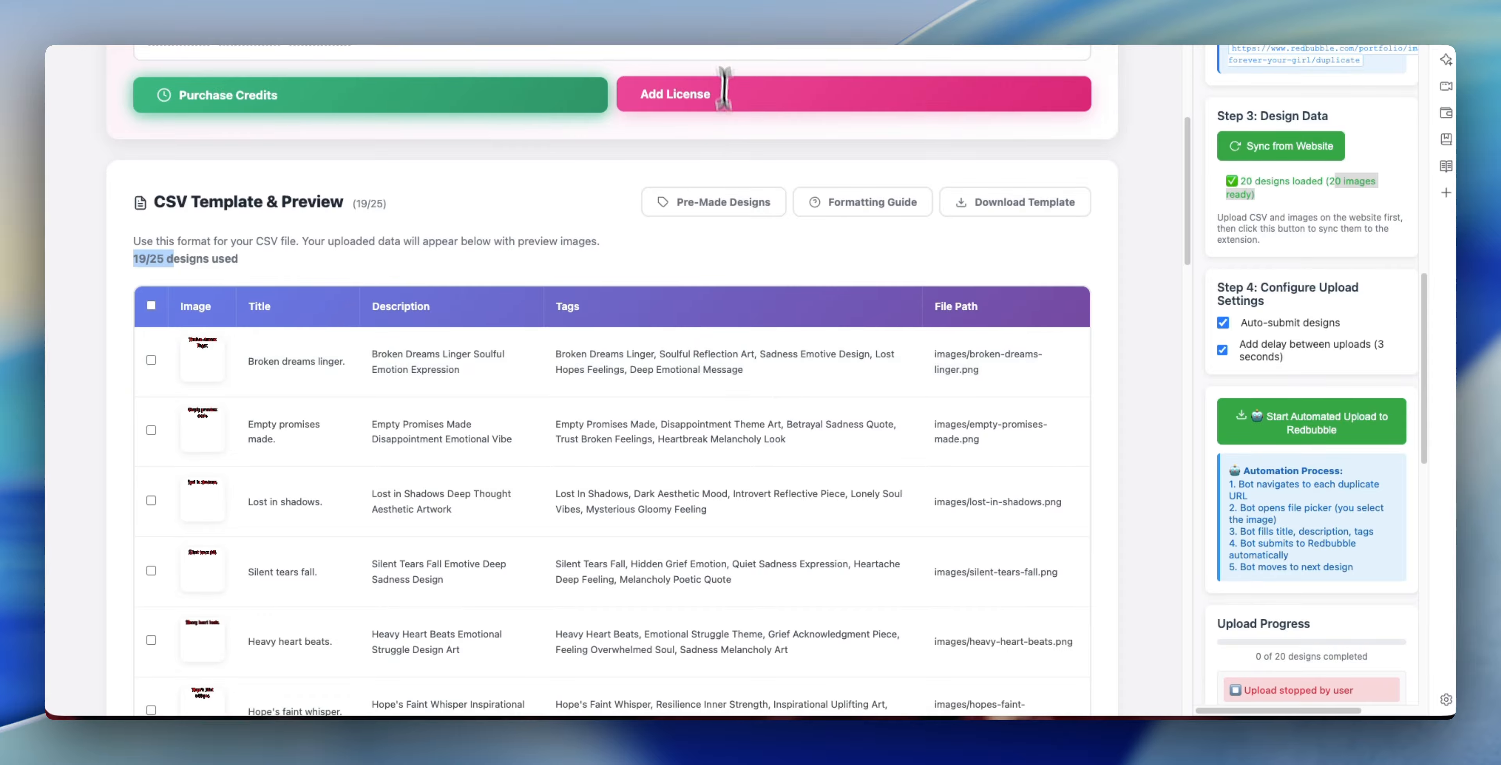
- Reload the Redbubble portfolio and open the "Life's cruelest joke." work for editing
{"action": "left_click", "coordinate": [715, 10]}
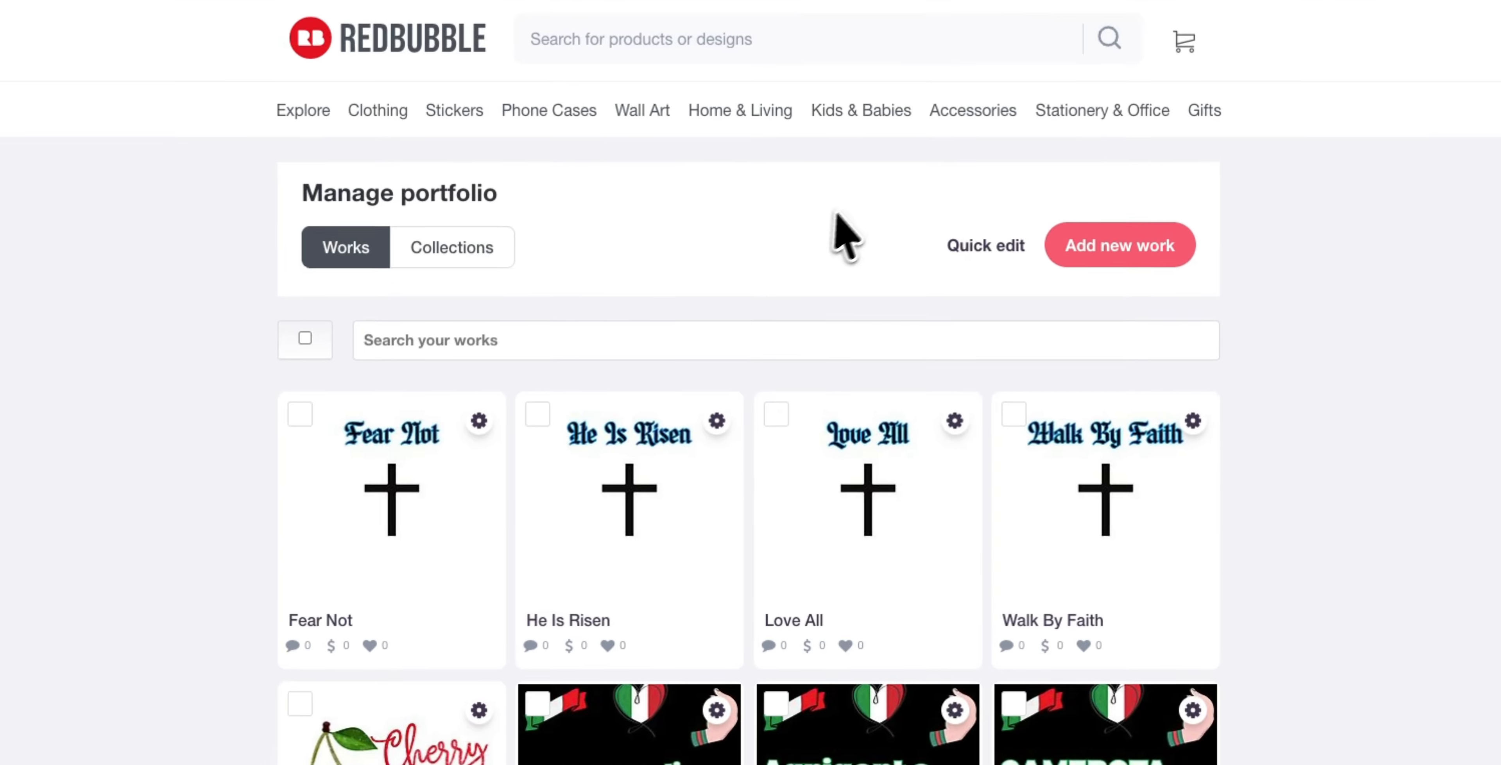
{"action": "right_click", "coordinate": [715, 351]}
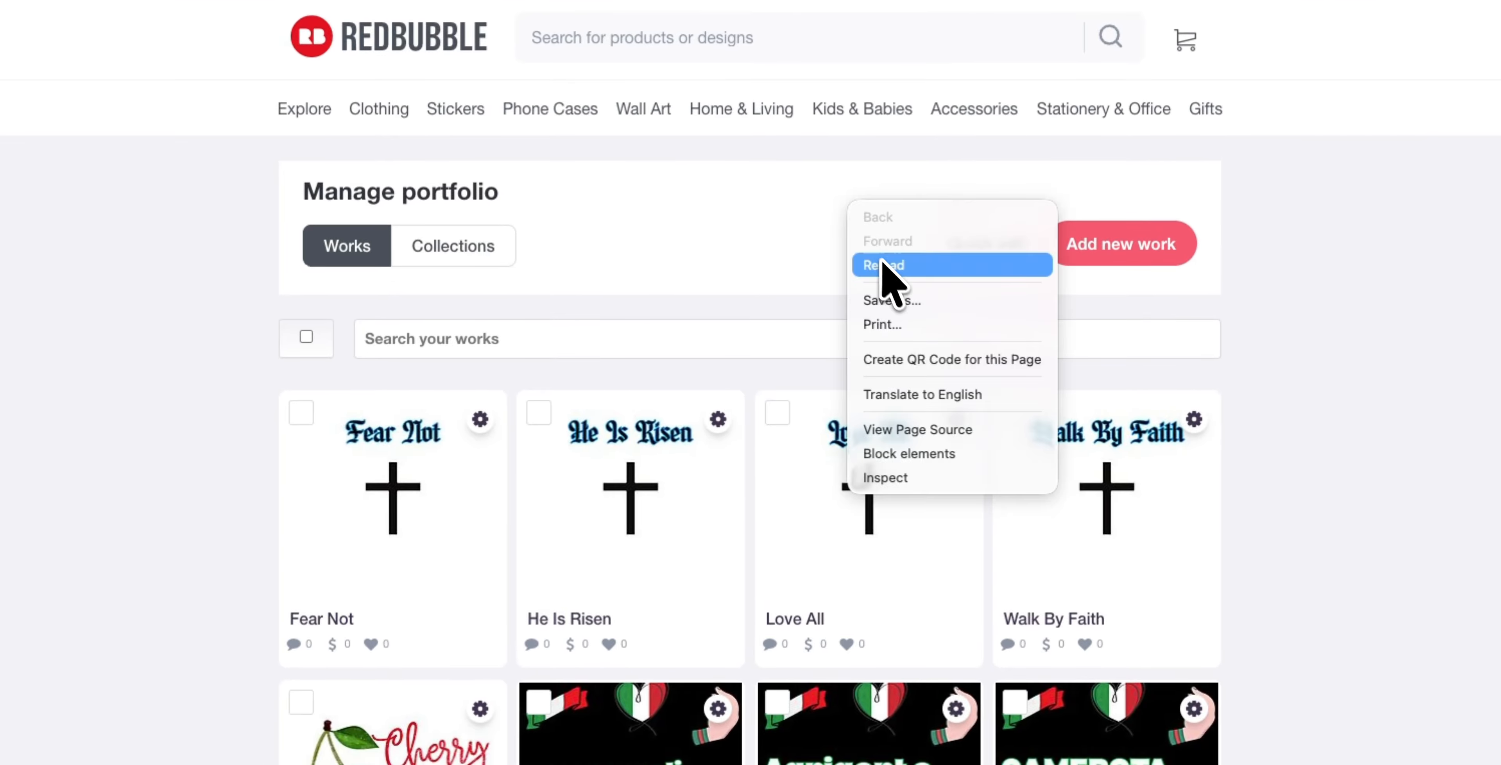
{"action": "left_click", "coordinate": [755, 411]}
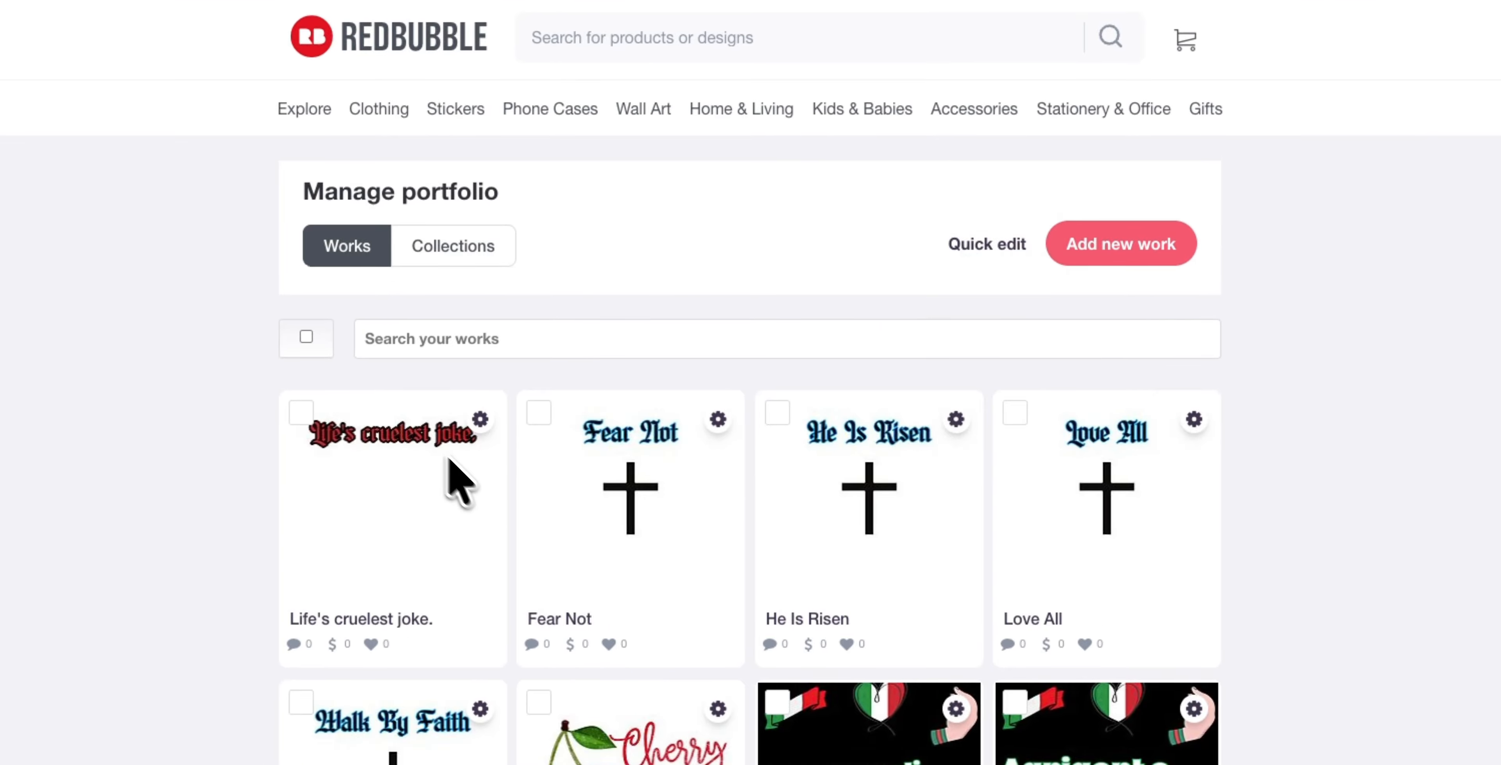
{"action": "left_click", "coordinate": [480, 420]}
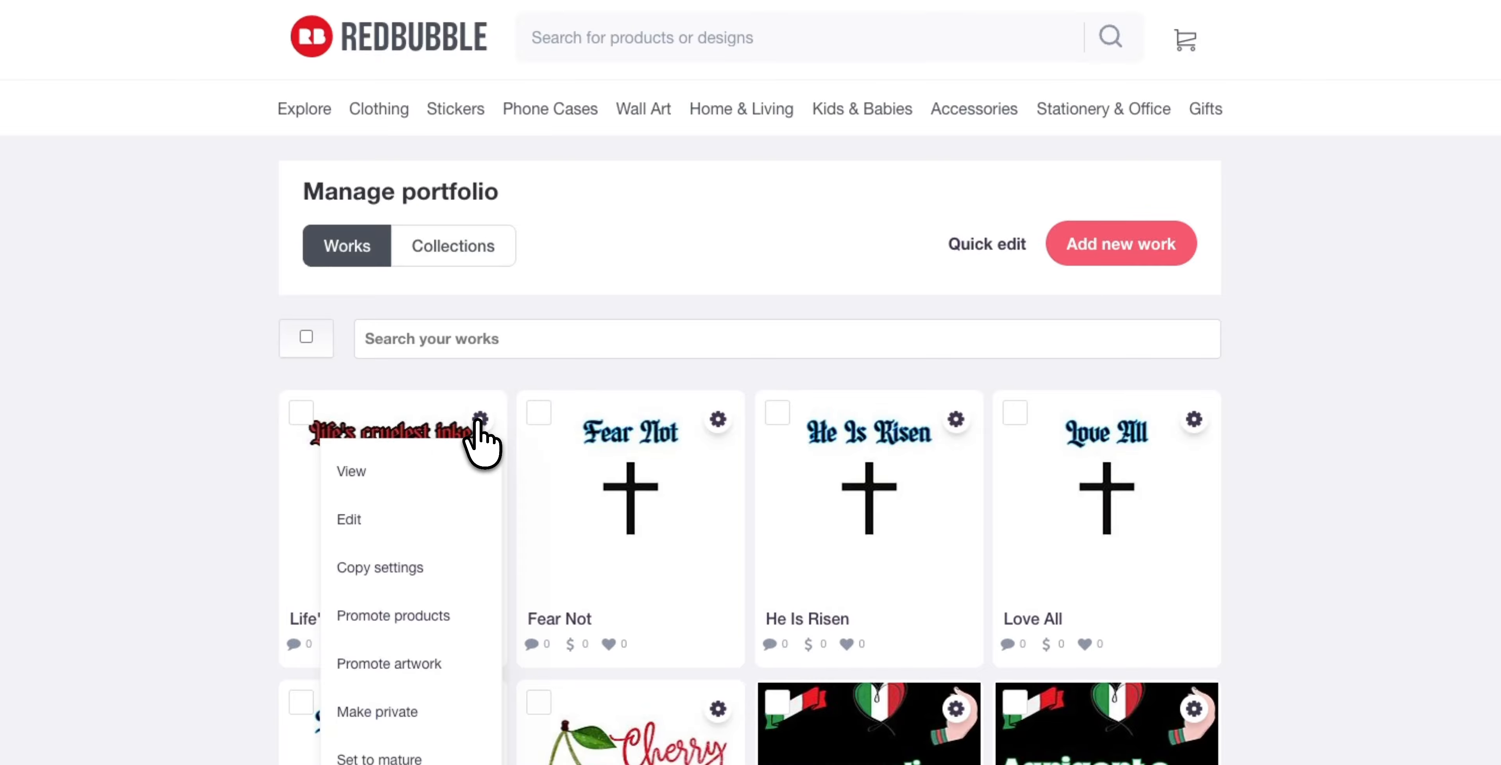
{"action": "left_click", "coordinate": [358, 520]}
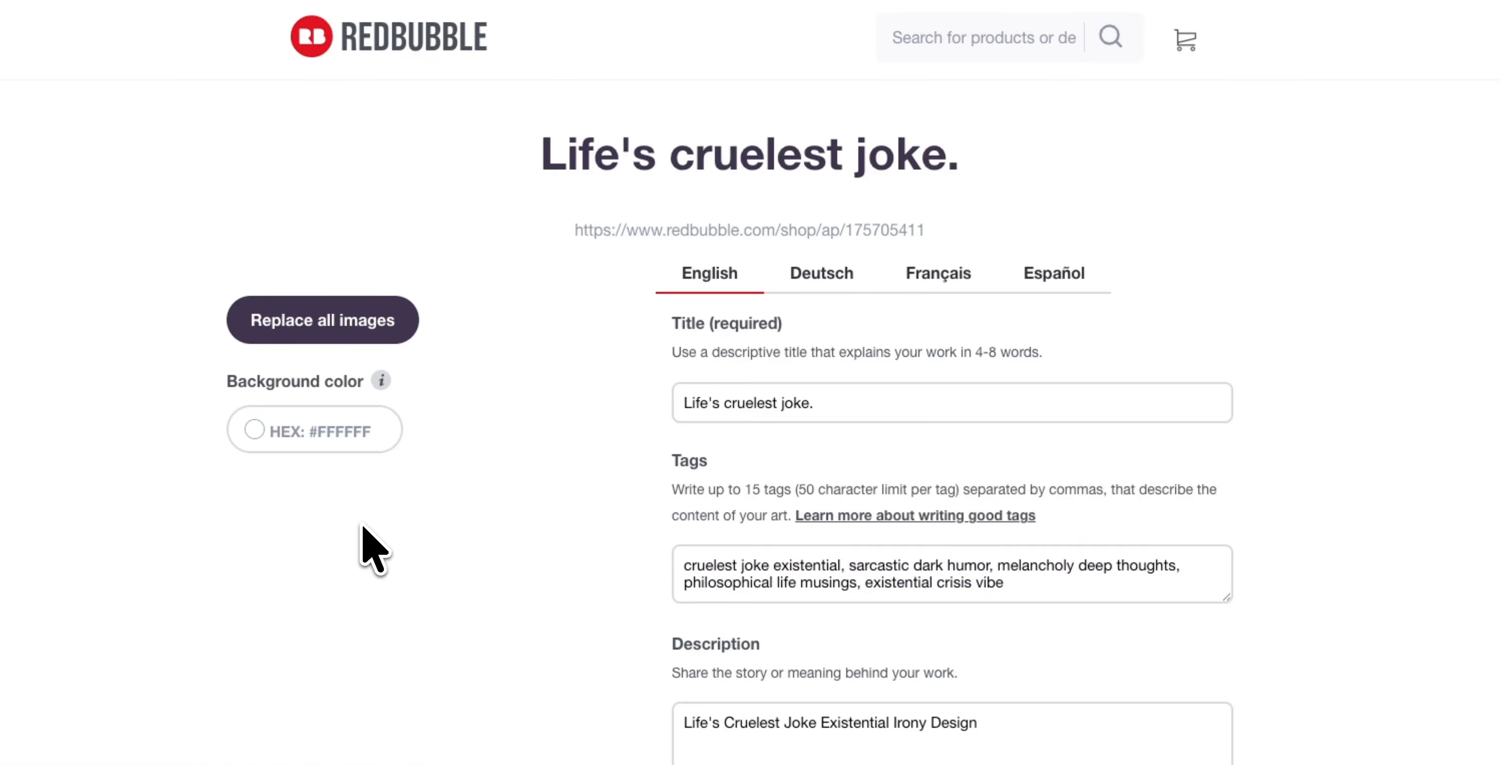
- Set the work's background color to black (#000000) and check it in the product previews
{"action": "scroll", "coordinate": [335, 576], "scroll_direction": "down", "scroll_amount": 3}
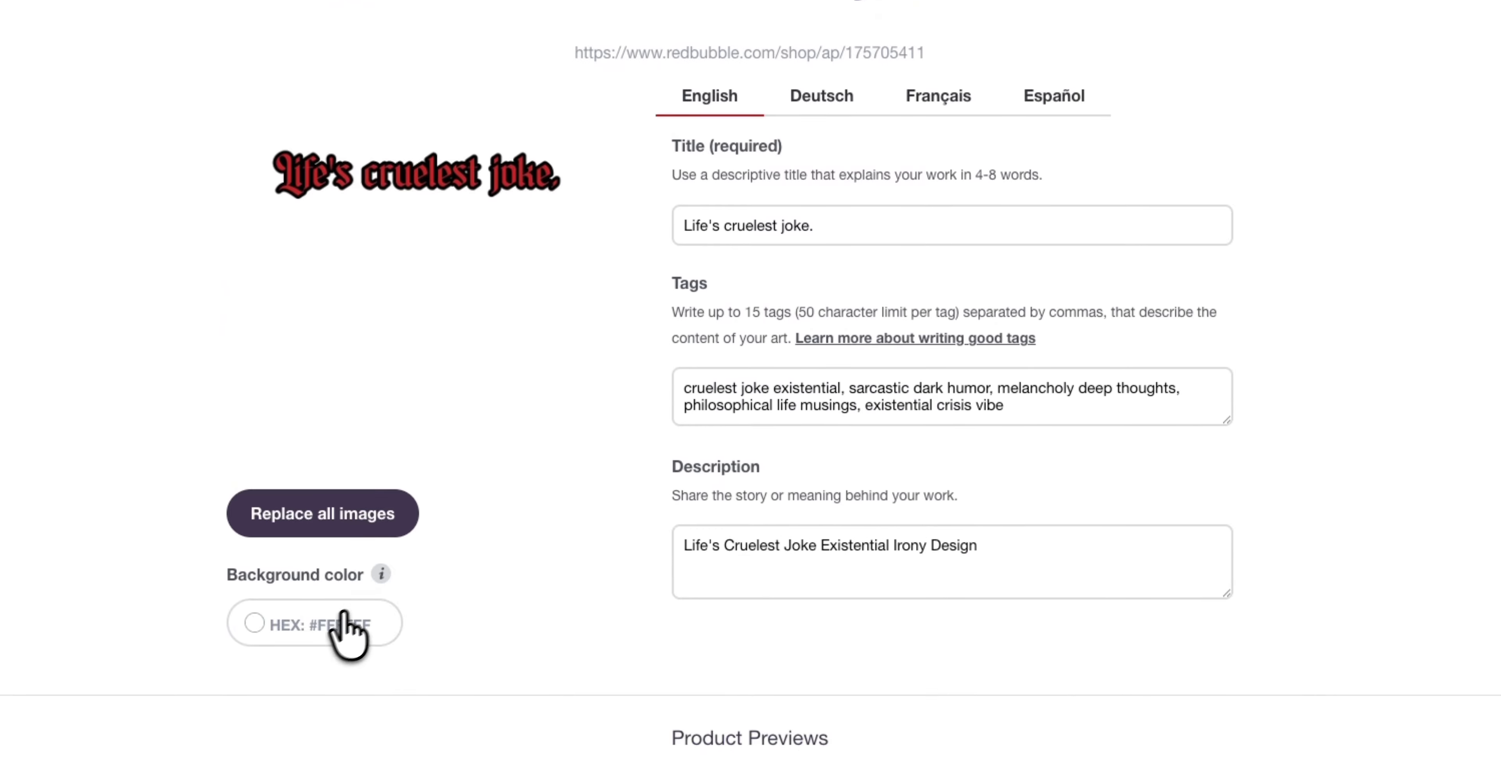
{"action": "left_click", "coordinate": [256, 622]}
{"action": "left_click_drag", "start_coordinate": [251, 438], "coordinate": [373, 548]}
{"action": "left_click_drag", "start_coordinate": [488, 638], "coordinate": [528, 604]}
{"action": "scroll", "coordinate": [539, 594], "scroll_direction": "down", "scroll_amount": 15}
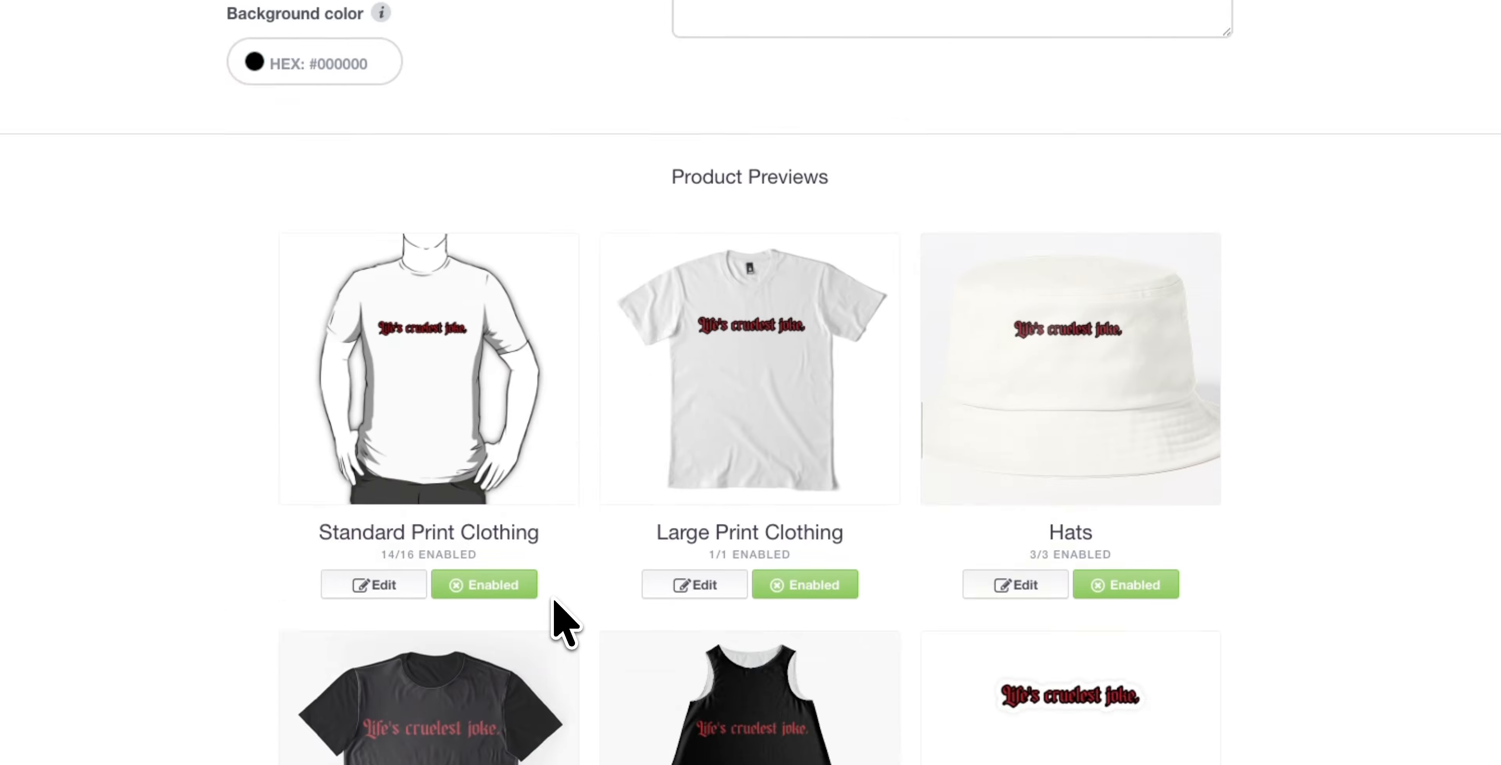
{"action": "scroll", "coordinate": [641, 454], "scroll_direction": "down", "scroll_amount": 10}
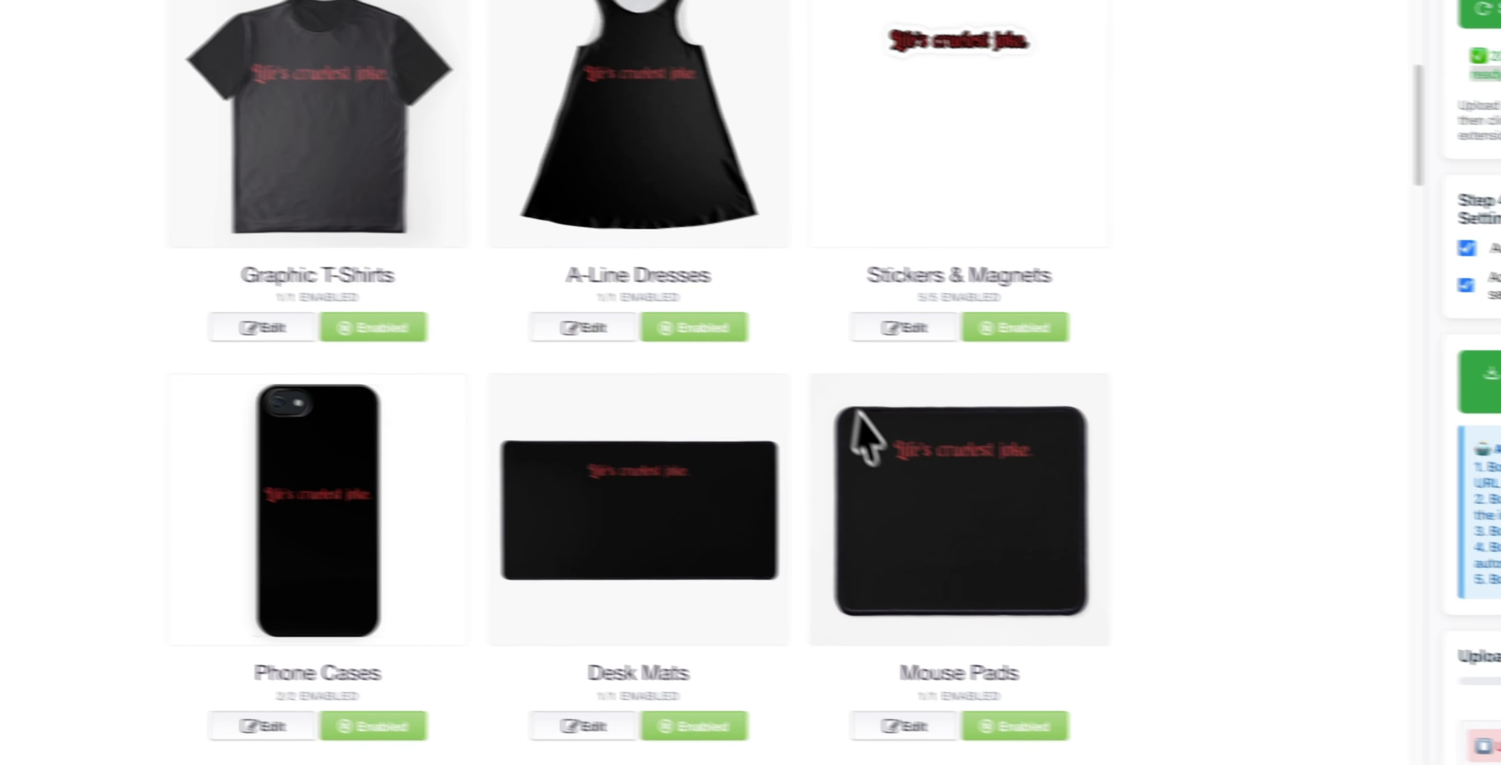
- Scale the Mouse Pads image to 62%, move it slightly lower on the pad and apply the changes
{"action": "left_click", "coordinate": [861, 527]}
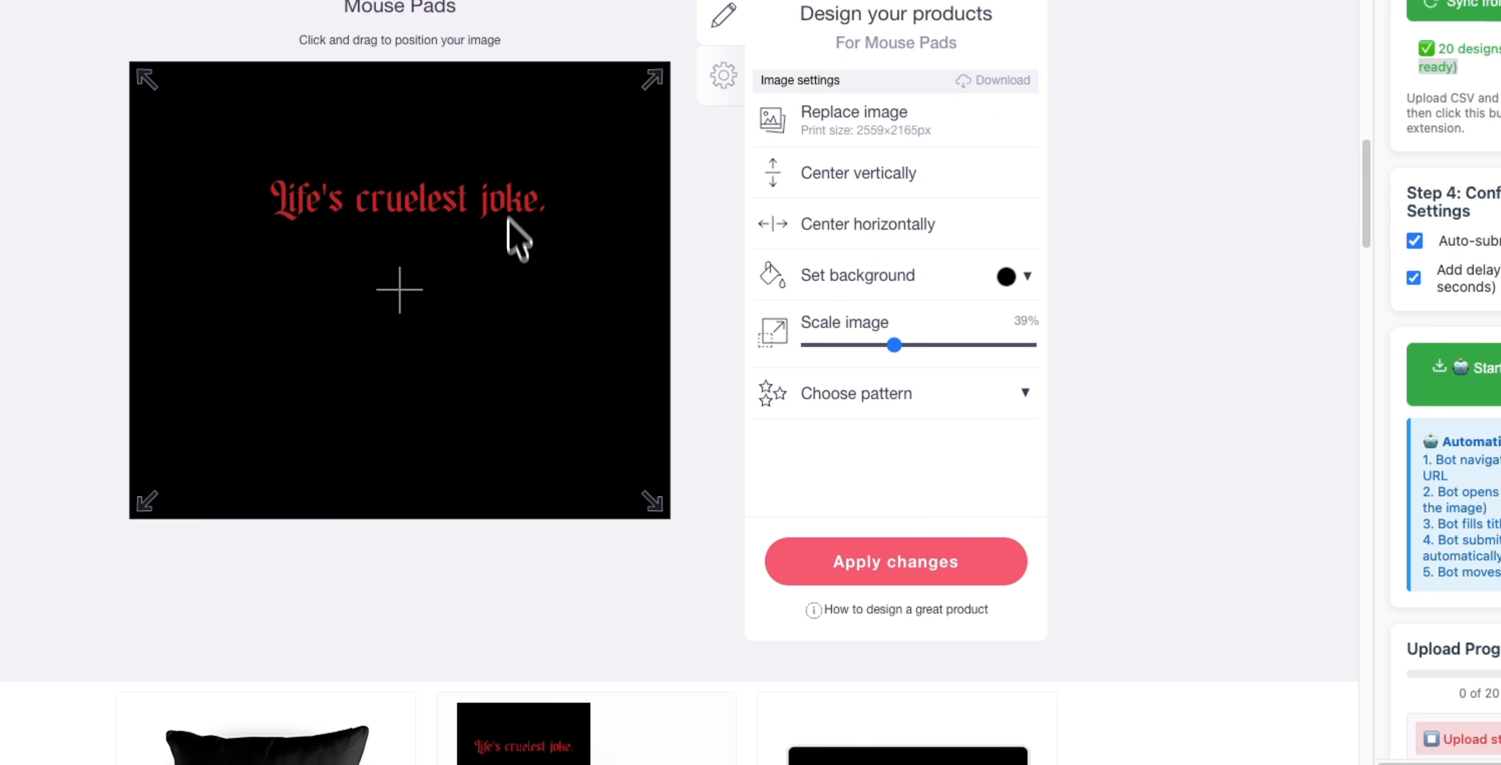
{"action": "left_click_drag", "start_coordinate": [894, 345], "coordinate": [945, 345]}
{"action": "left_click_drag", "start_coordinate": [537, 259], "coordinate": [549, 301]}
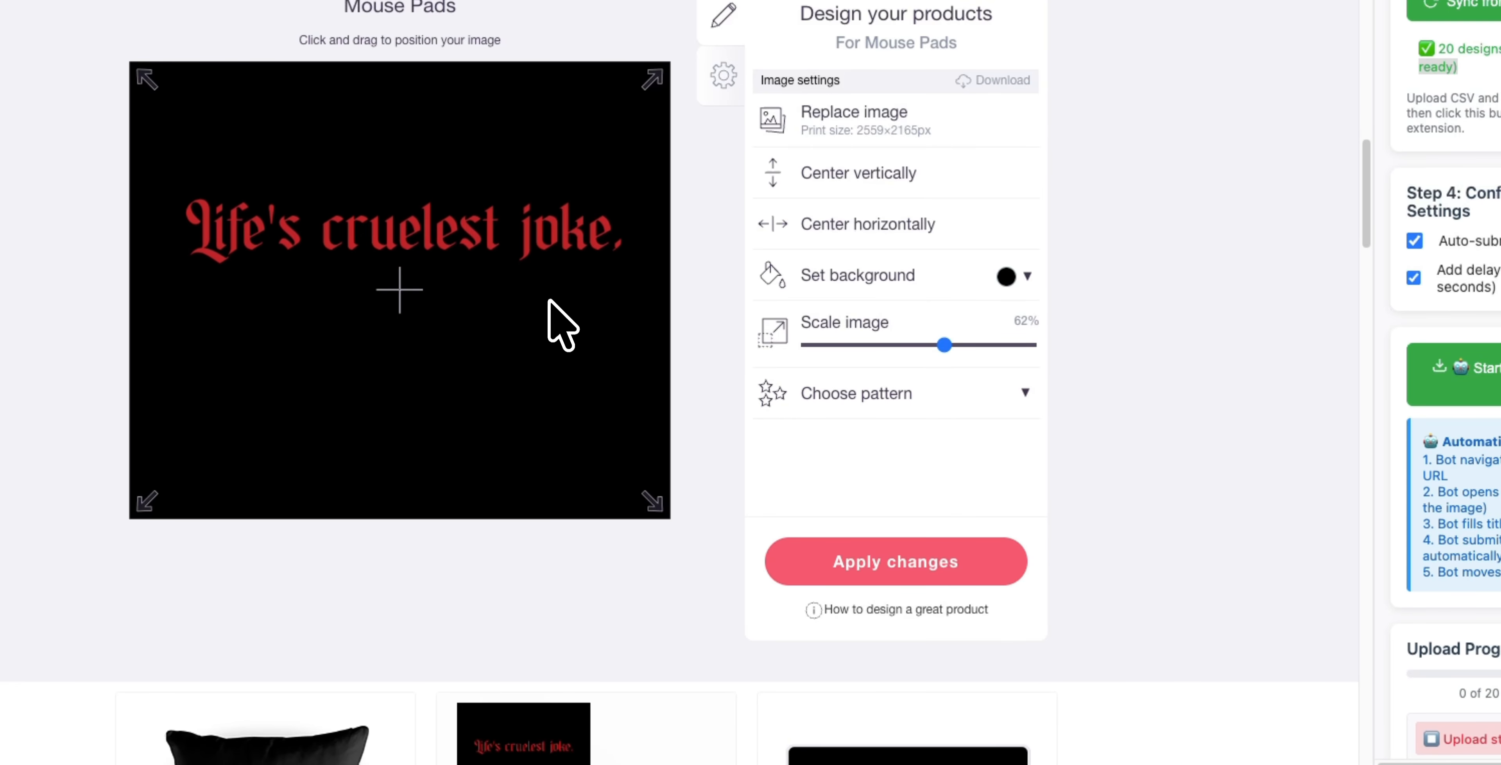
{"action": "left_click", "coordinate": [939, 554]}
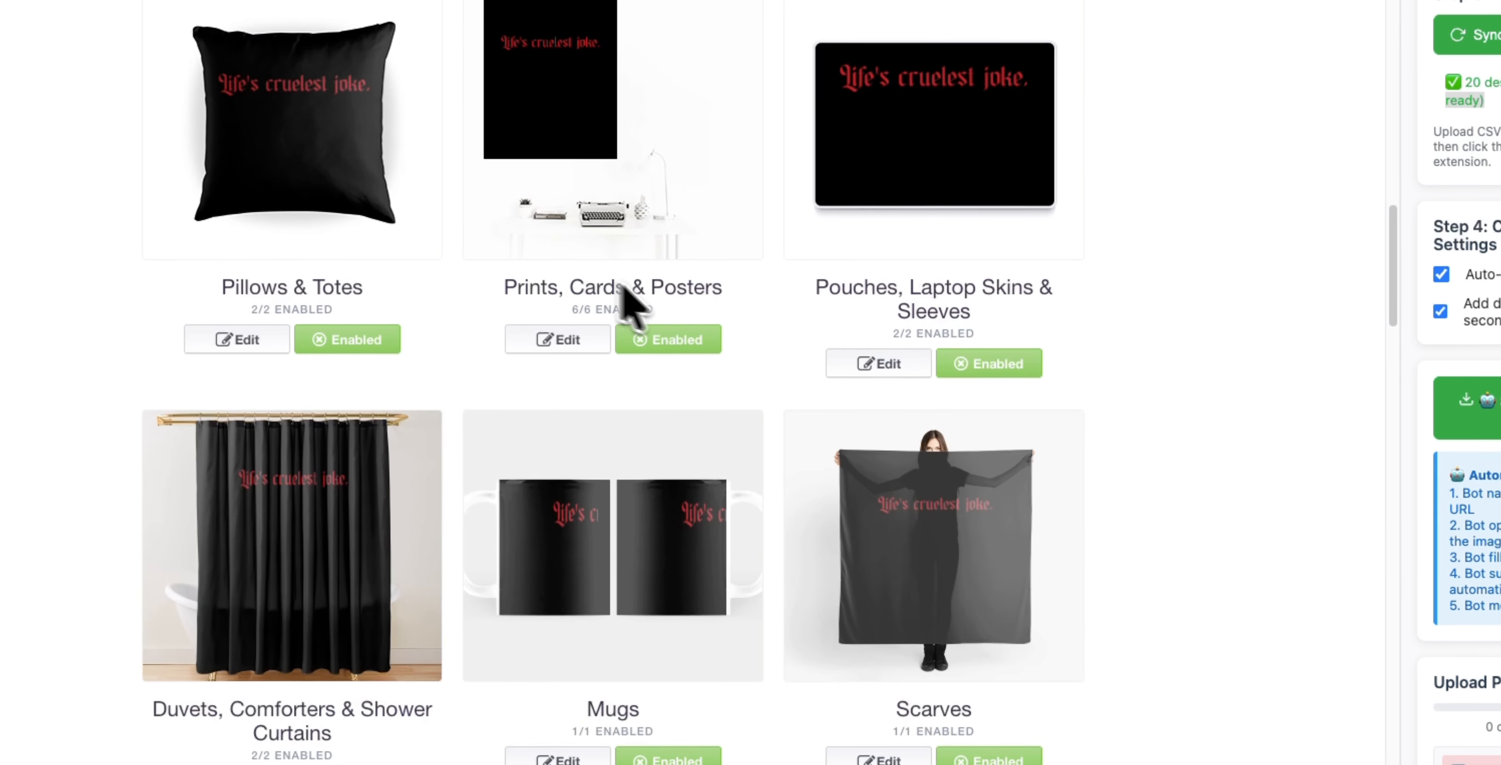
- Center the design on Pouches, Laptop Skins & Sleeves at 100% scale and look over the remaining product previews
{"action": "left_click", "coordinate": [884, 368]}
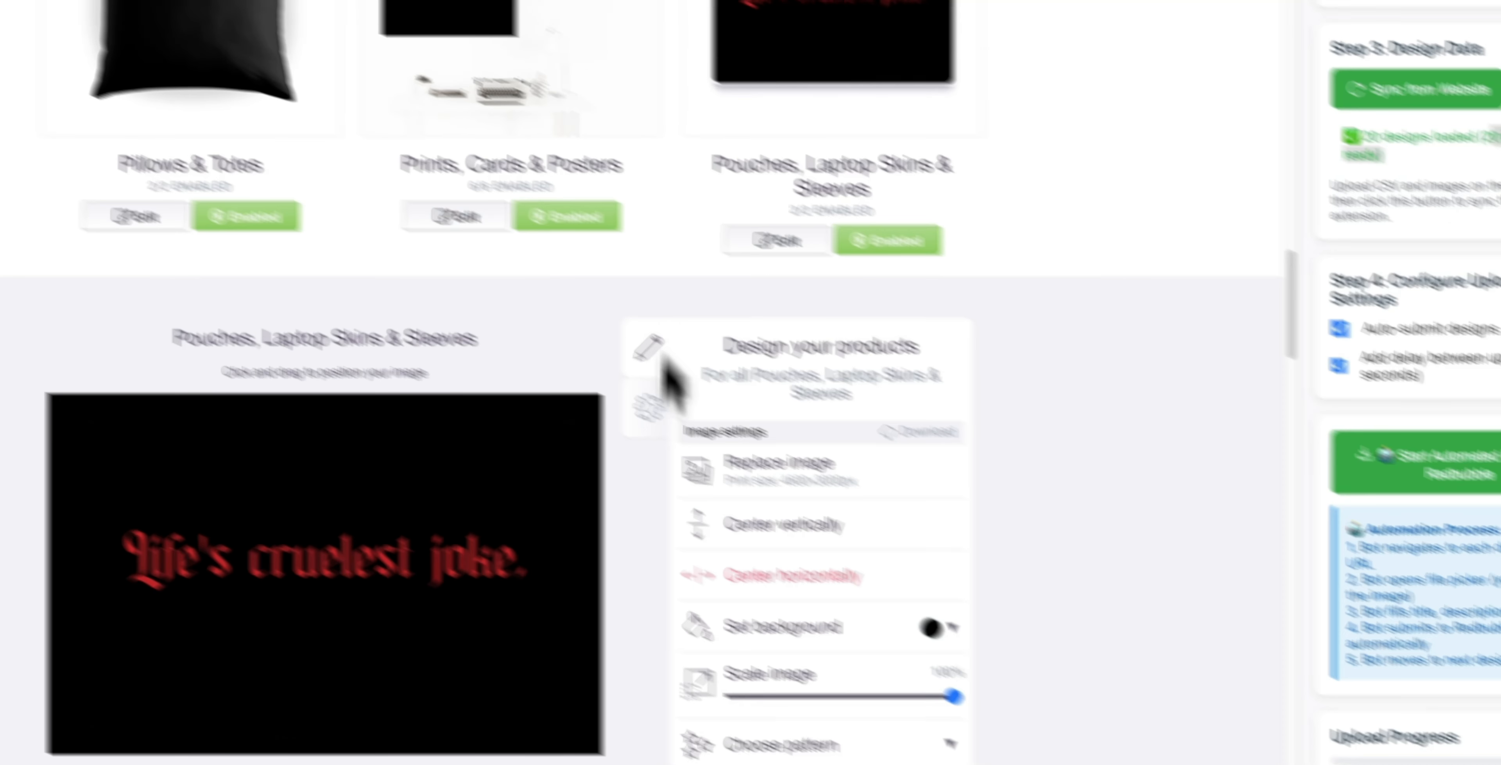
{"action": "scroll", "coordinate": [751, 326], "scroll_direction": "down", "scroll_amount": 6}
{"action": "scroll", "coordinate": [1124, 317], "scroll_direction": "down", "scroll_amount": 10}
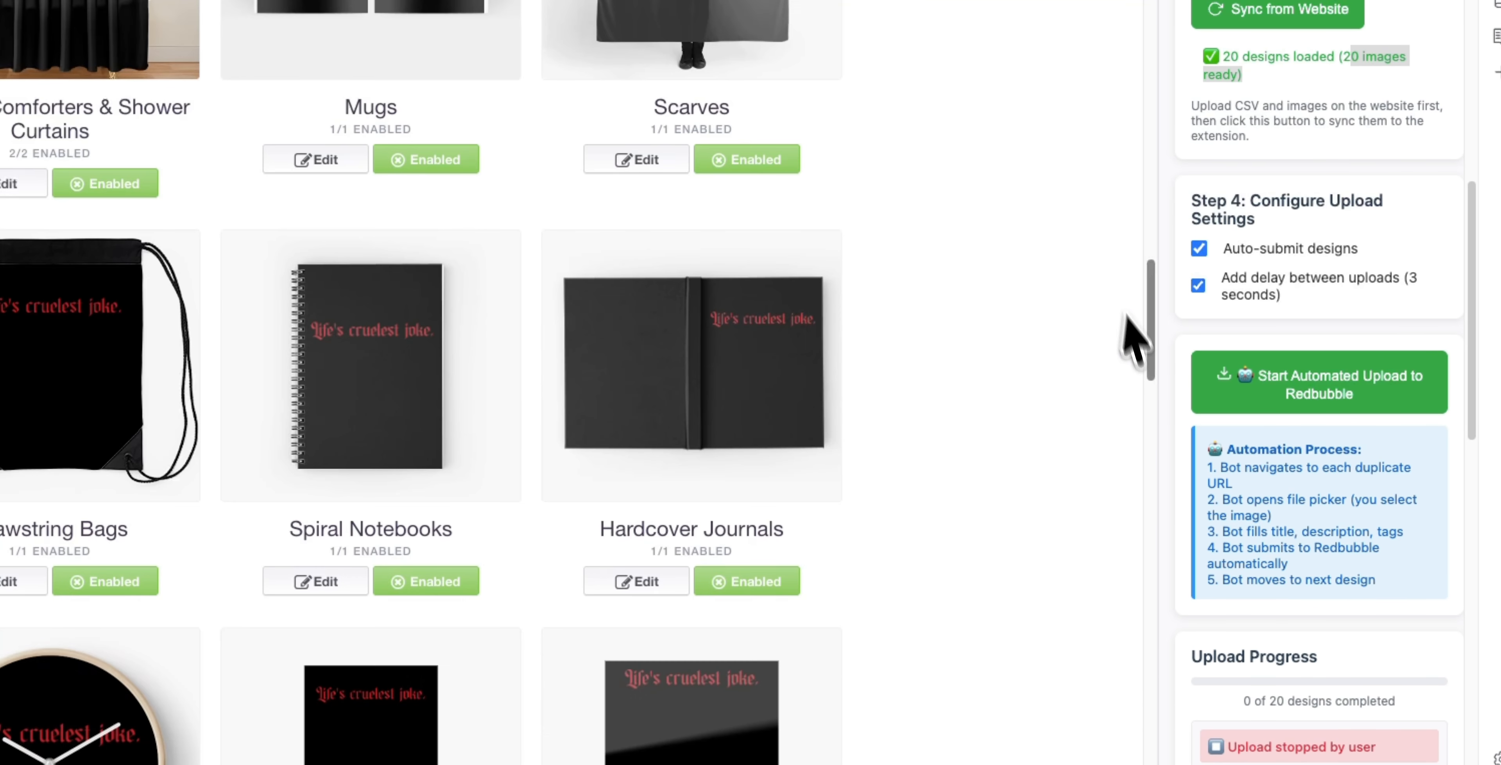
{"action": "scroll", "coordinate": [733, 403], "scroll_direction": "down", "scroll_amount": 5}
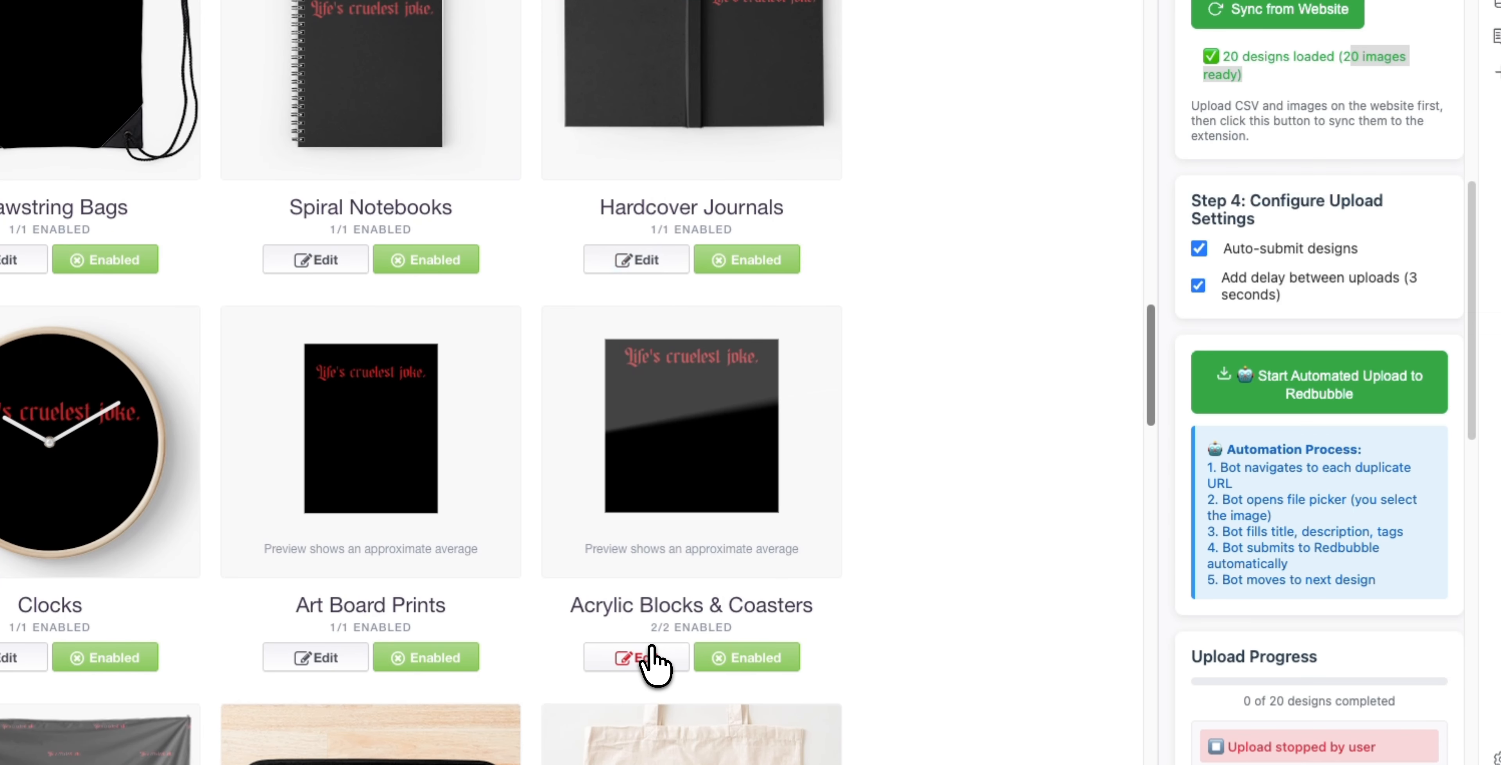
- Move the Acrylic Blocks & Coasters design down near the center at 100% scale and apply the changes
{"action": "left_click", "coordinate": [653, 664]}
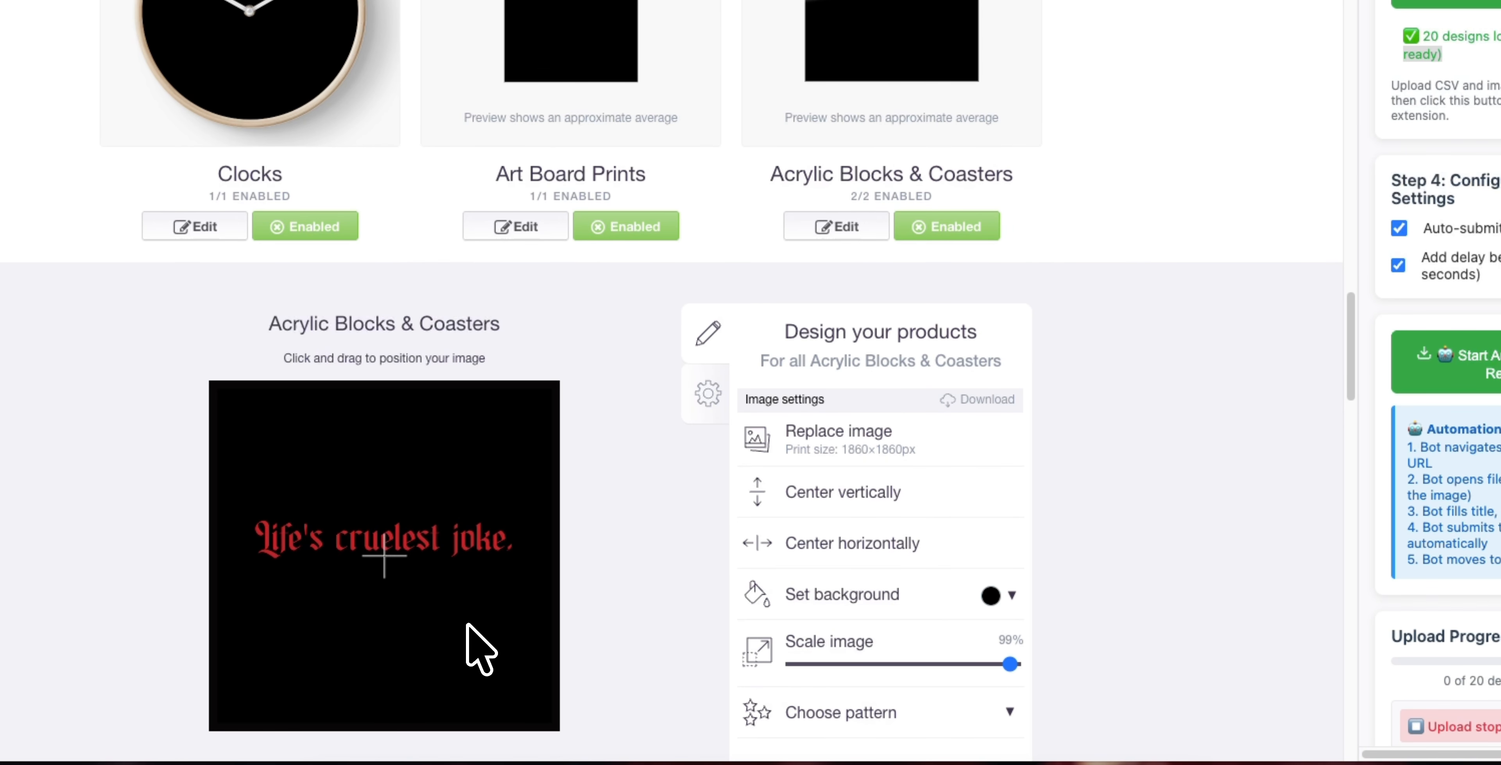
{"action": "scroll", "coordinate": [974, 466], "scroll_direction": "down", "scroll_amount": 20}
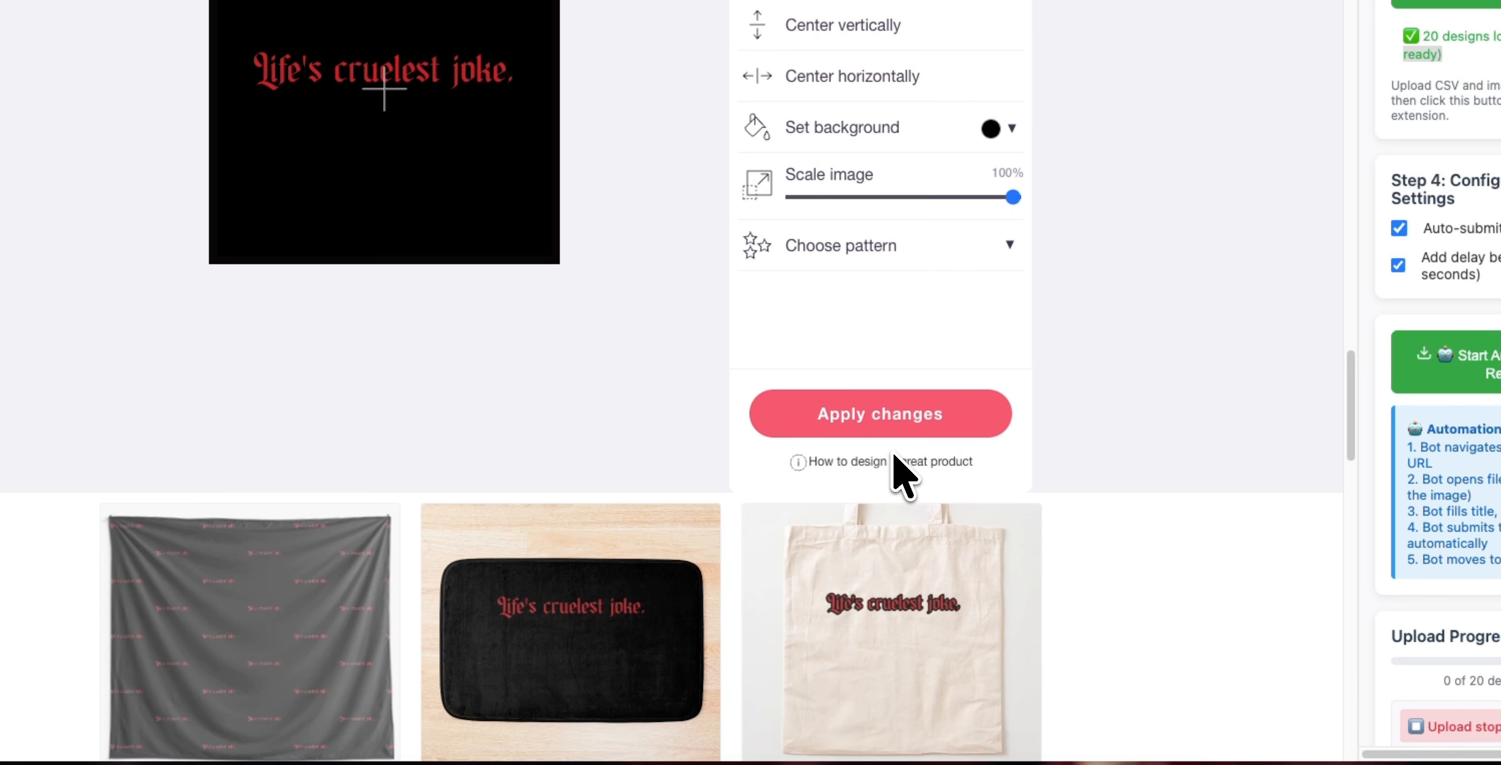
{"action": "scroll", "coordinate": [569, 349], "scroll_direction": "up", "scroll_amount": 3}
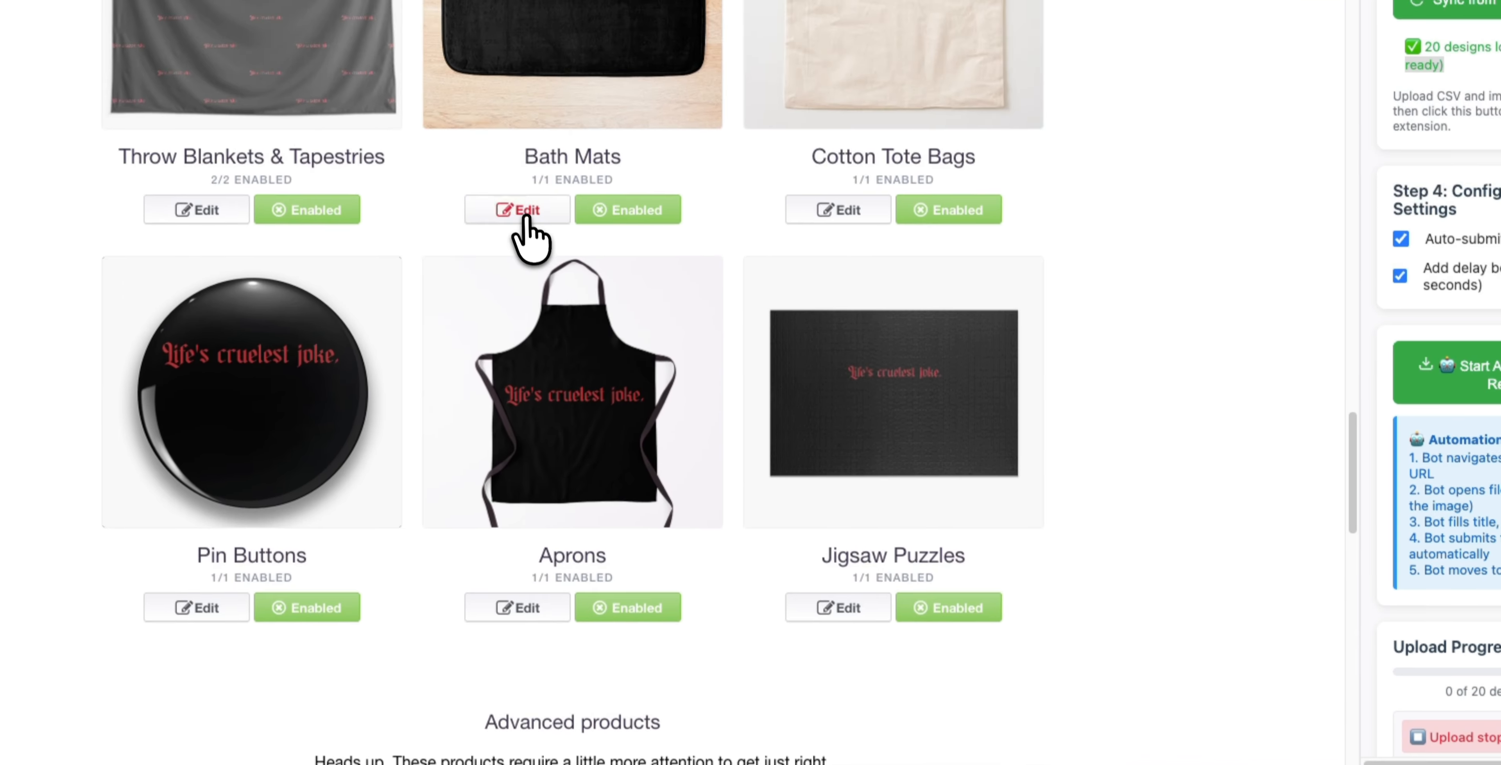
- Move the Bath Mats design slightly lower at 100% scale and apply the changes
{"action": "left_click", "coordinate": [516, 204]}
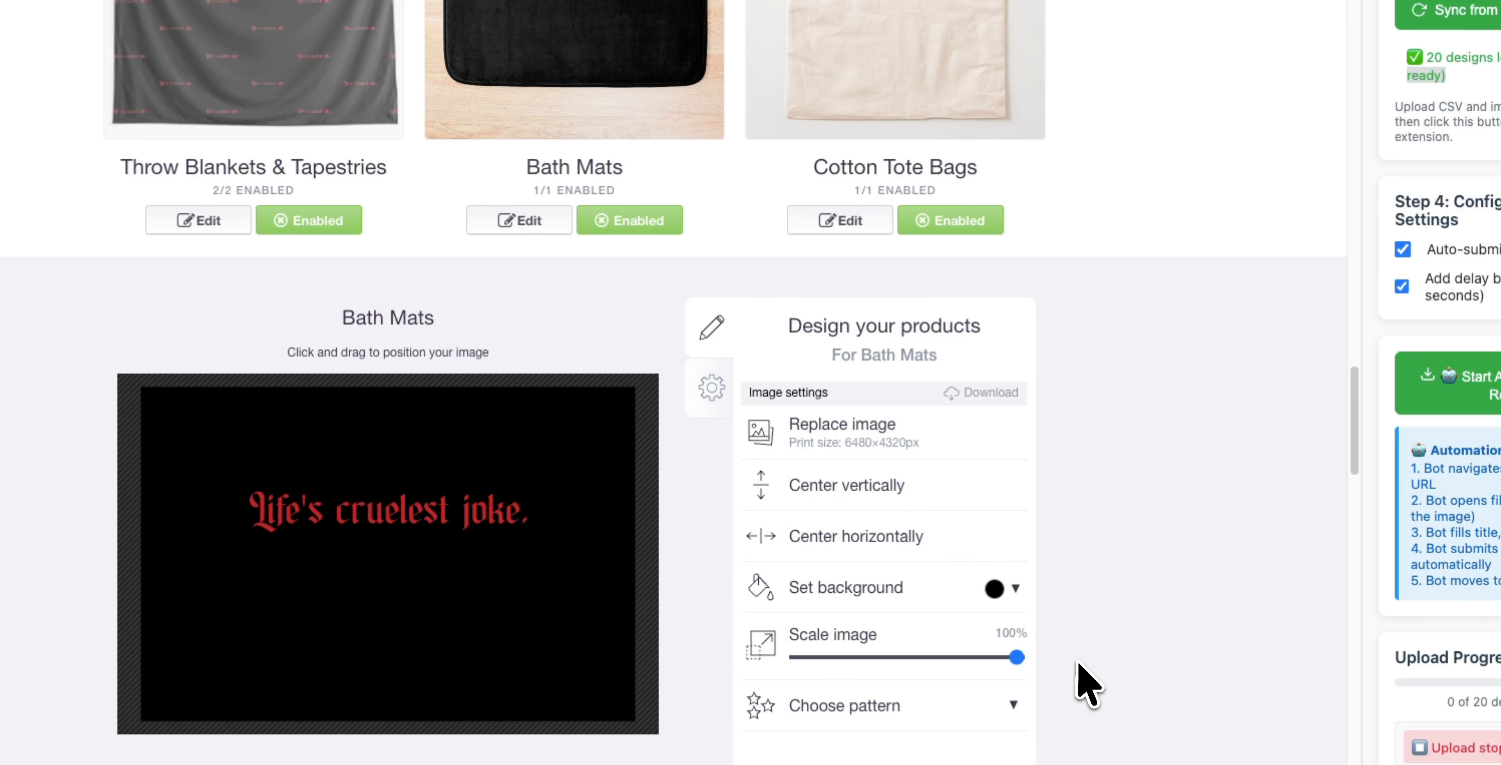
{"action": "scroll", "coordinate": [837, 603], "scroll_direction": "down", "scroll_amount": 5}
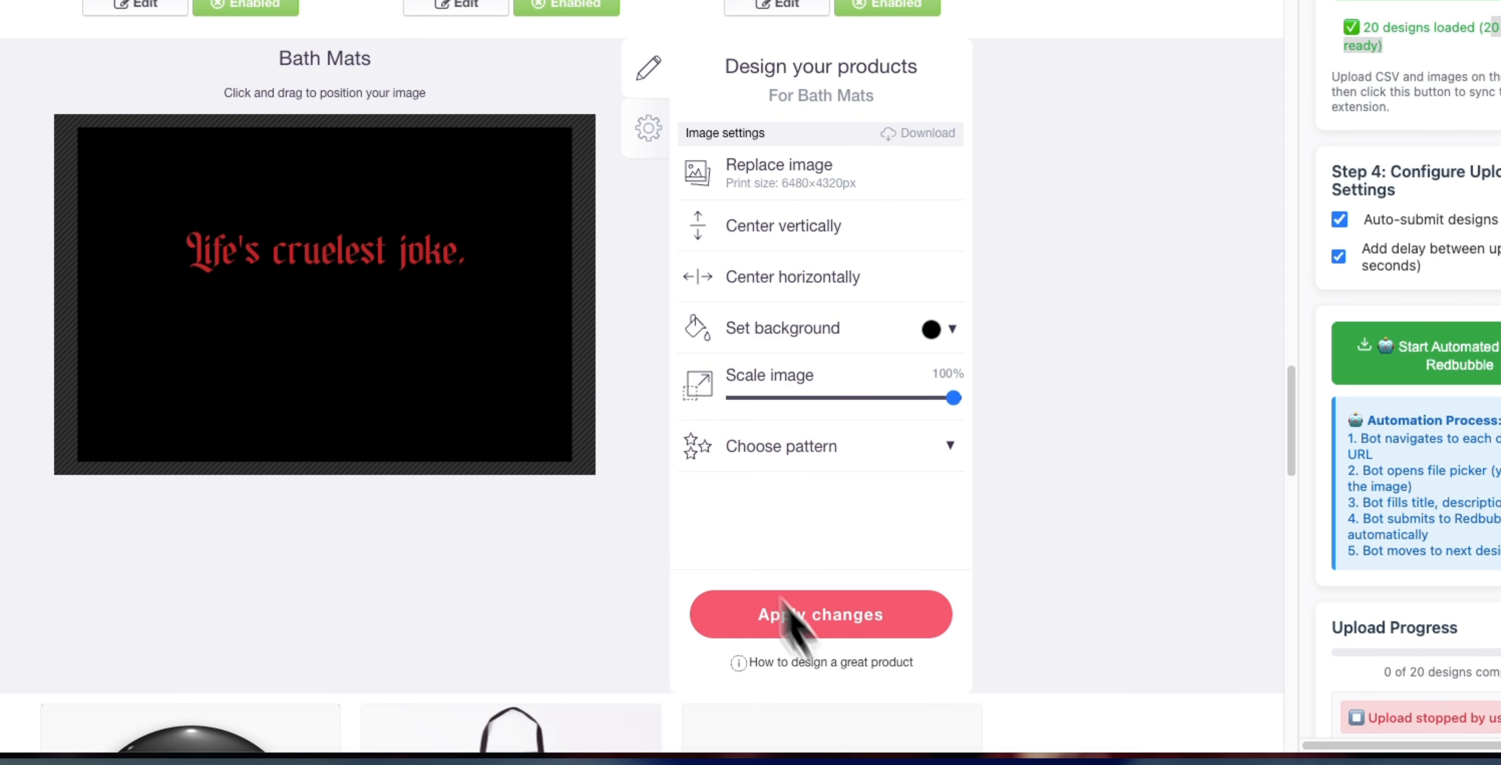
{"action": "left_click", "coordinate": [798, 706]}
{"action": "scroll", "coordinate": [349, 373], "scroll_direction": "up", "scroll_amount": 5}
{"action": "scroll", "coordinate": [233, 500], "scroll_direction": "down", "scroll_amount": 3}
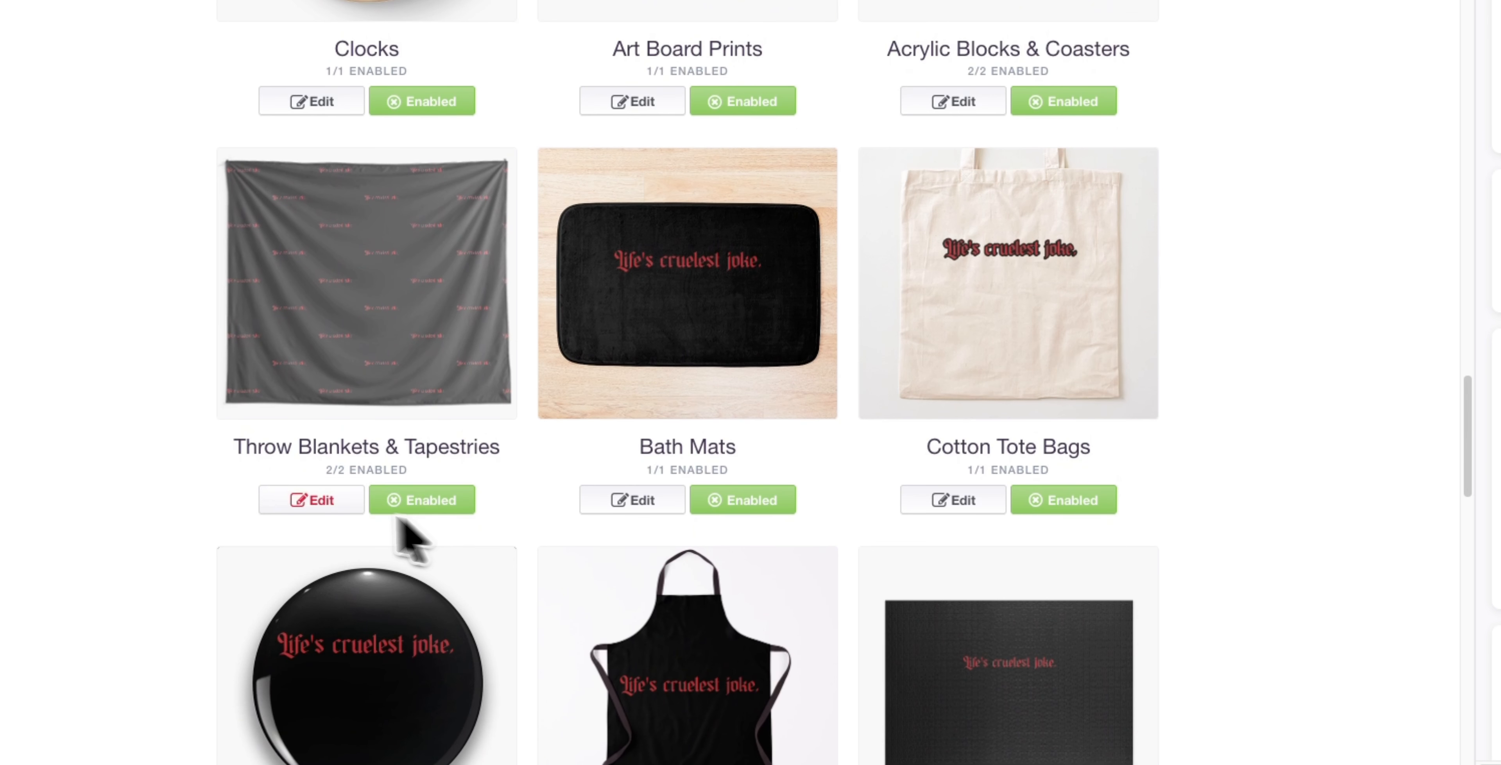
- Scale the repeating design on Throw Blankets & Tapestries to 26% and apply the changes
{"action": "left_click", "coordinate": [126, 440]}
{"action": "scroll", "coordinate": [407, 506], "scroll_direction": "down", "scroll_amount": 3}
{"action": "left_click_drag", "start_coordinate": [863, 553], "coordinate": [902, 549]}
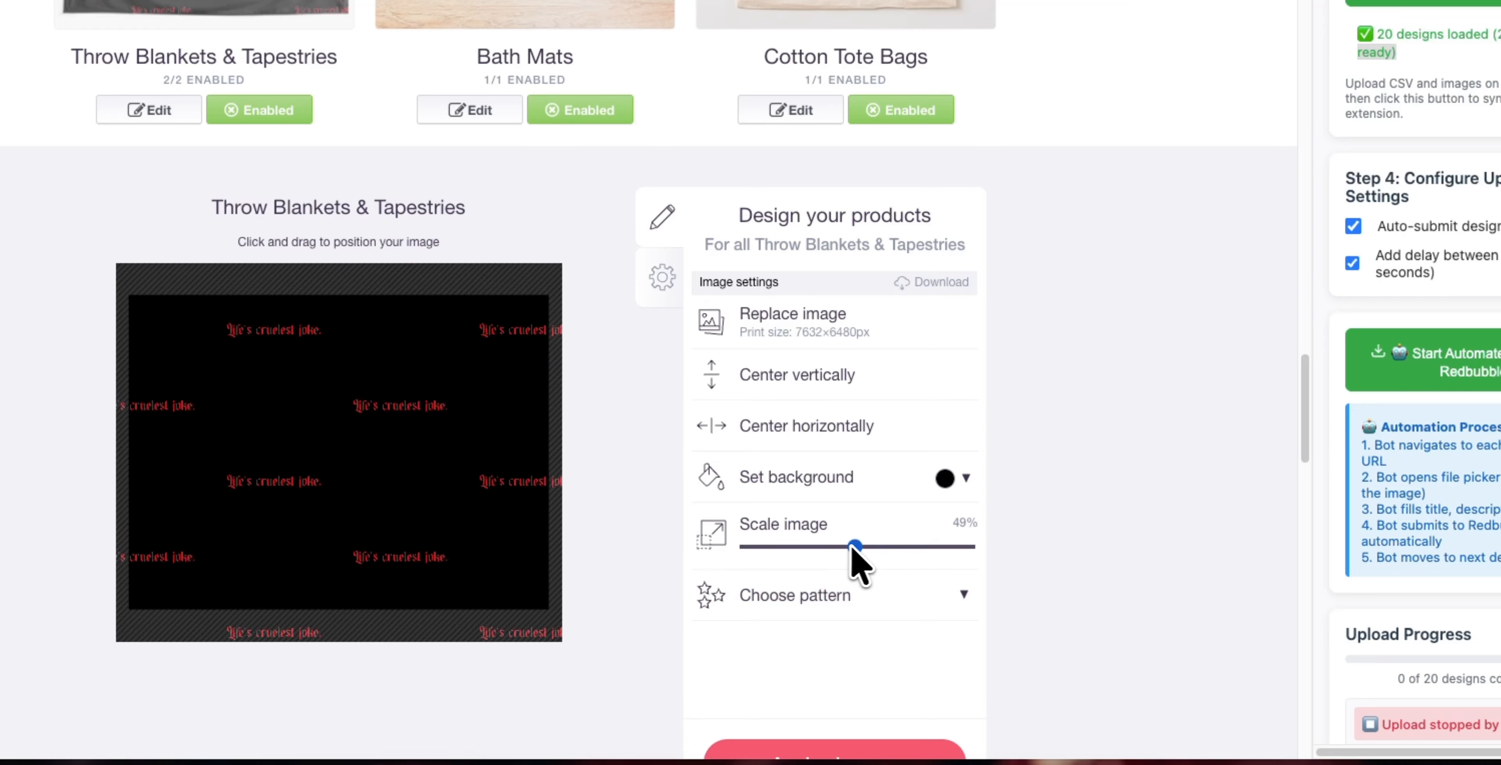
{"action": "left_click_drag", "start_coordinate": [496, 461], "coordinate": [485, 456]}
{"action": "left_click_drag", "start_coordinate": [904, 546], "coordinate": [809, 548]}
{"action": "scroll", "coordinate": [816, 554], "scroll_direction": "down", "scroll_amount": 4}
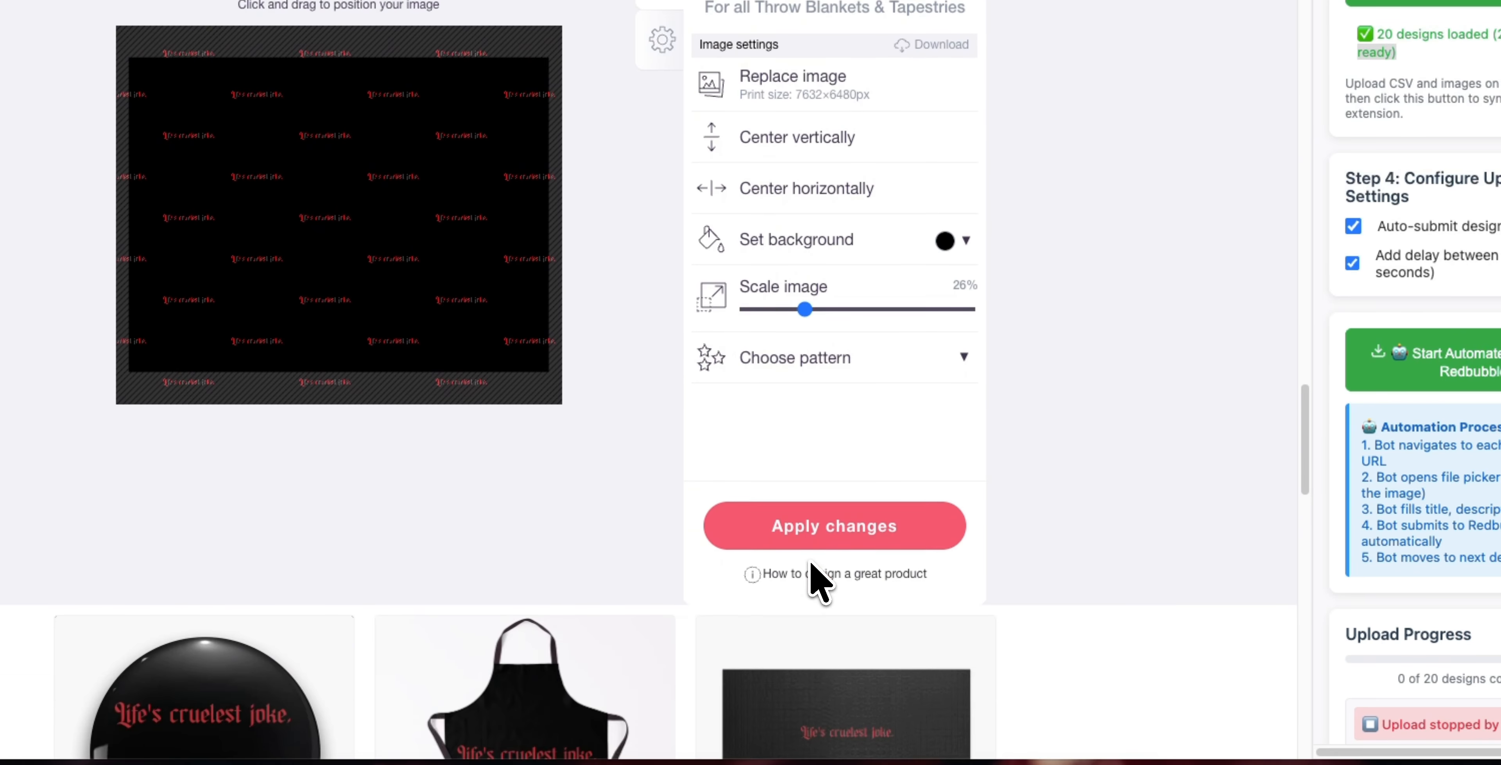
{"action": "left_click", "coordinate": [757, 526]}
{"action": "scroll", "coordinate": [460, 349], "scroll_direction": "up", "scroll_amount": 15}
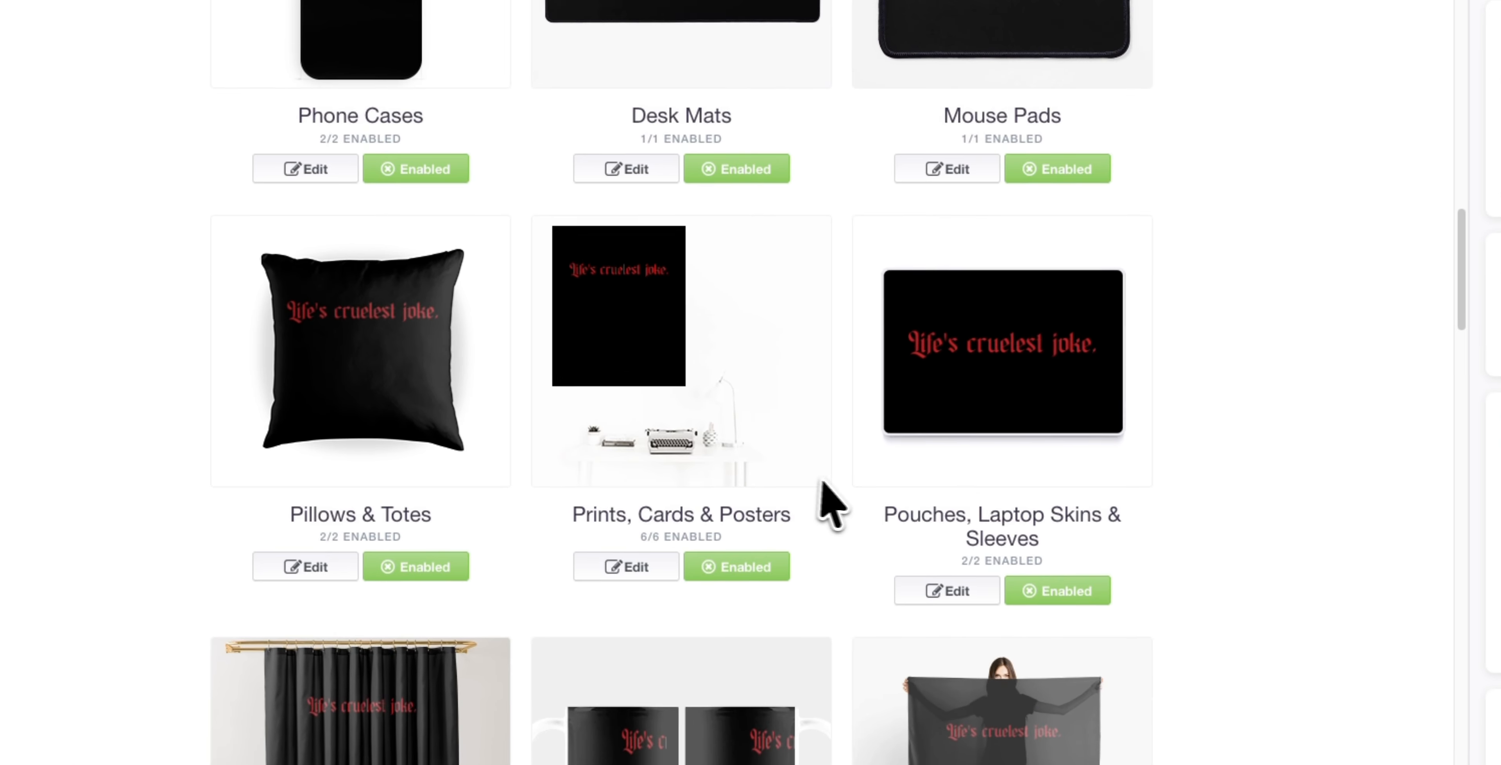
- Turn off the repeat pattern on Mugs, move the single quote to the middle of the wrap and apply the changes
{"action": "scroll", "coordinate": [830, 507], "scroll_direction": "down", "scroll_amount": 6}
{"action": "left_click", "coordinate": [611, 568]}
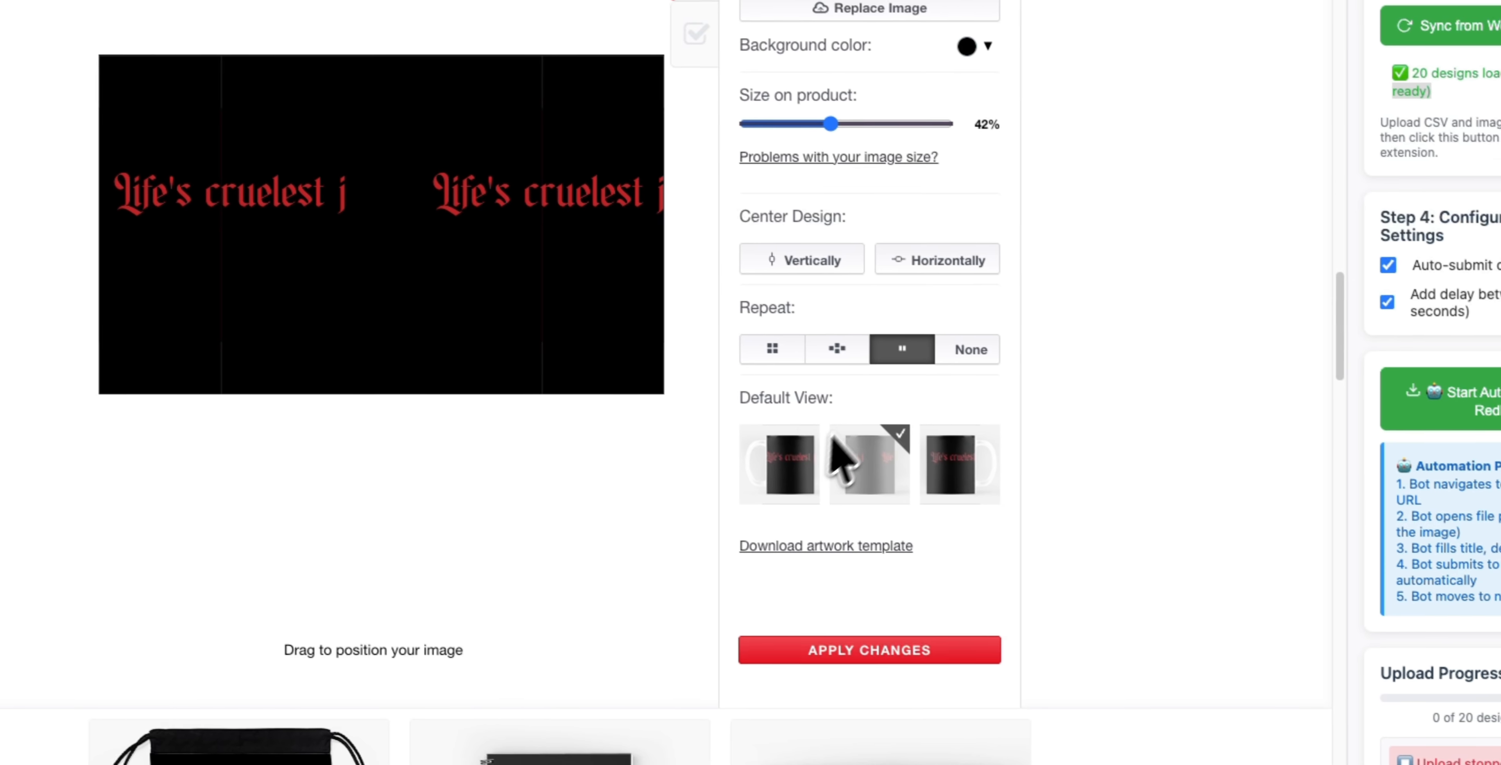
{"action": "left_click", "coordinate": [767, 347]}
{"action": "left_click", "coordinate": [957, 349]}
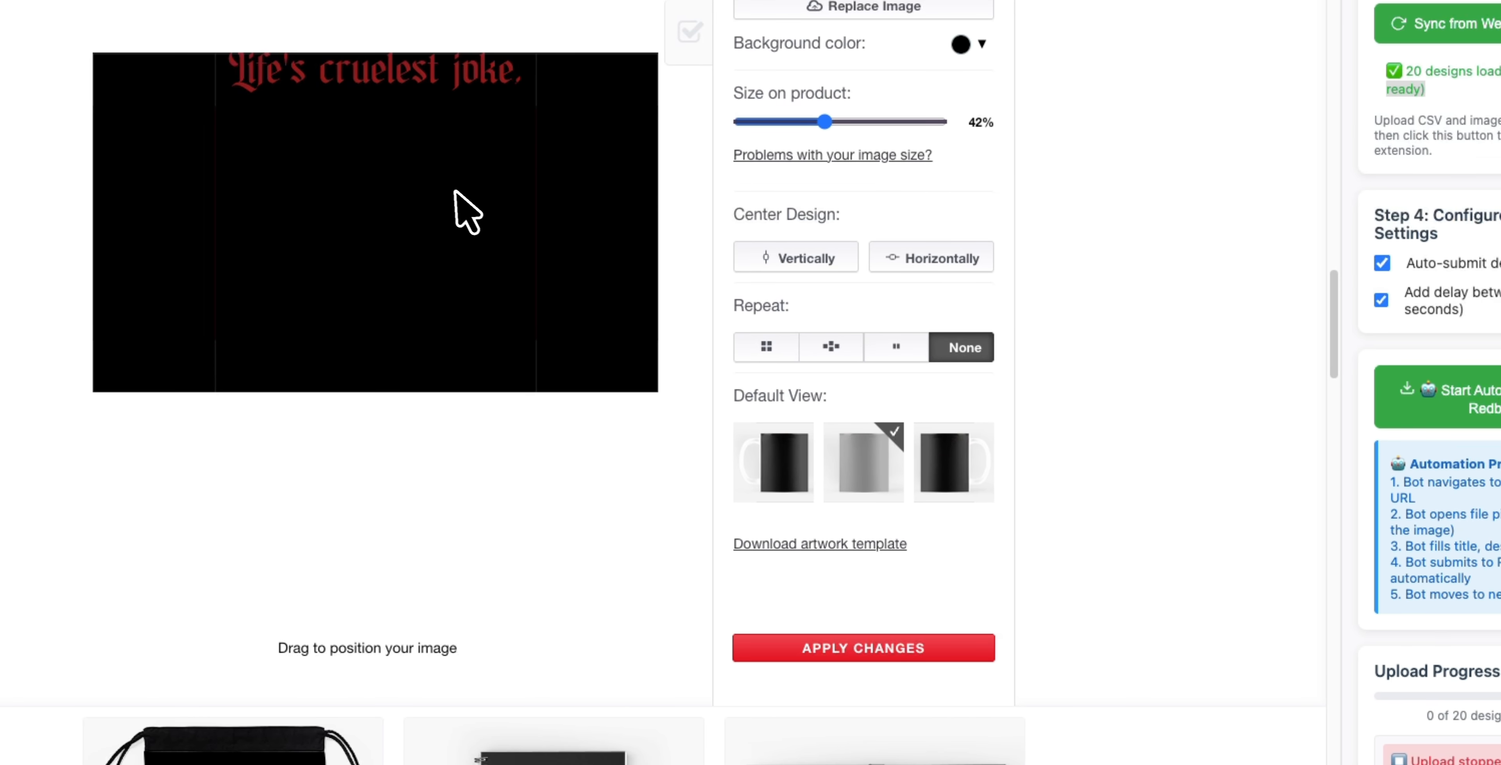
{"action": "left_click_drag", "start_coordinate": [454, 191], "coordinate": [453, 322]}
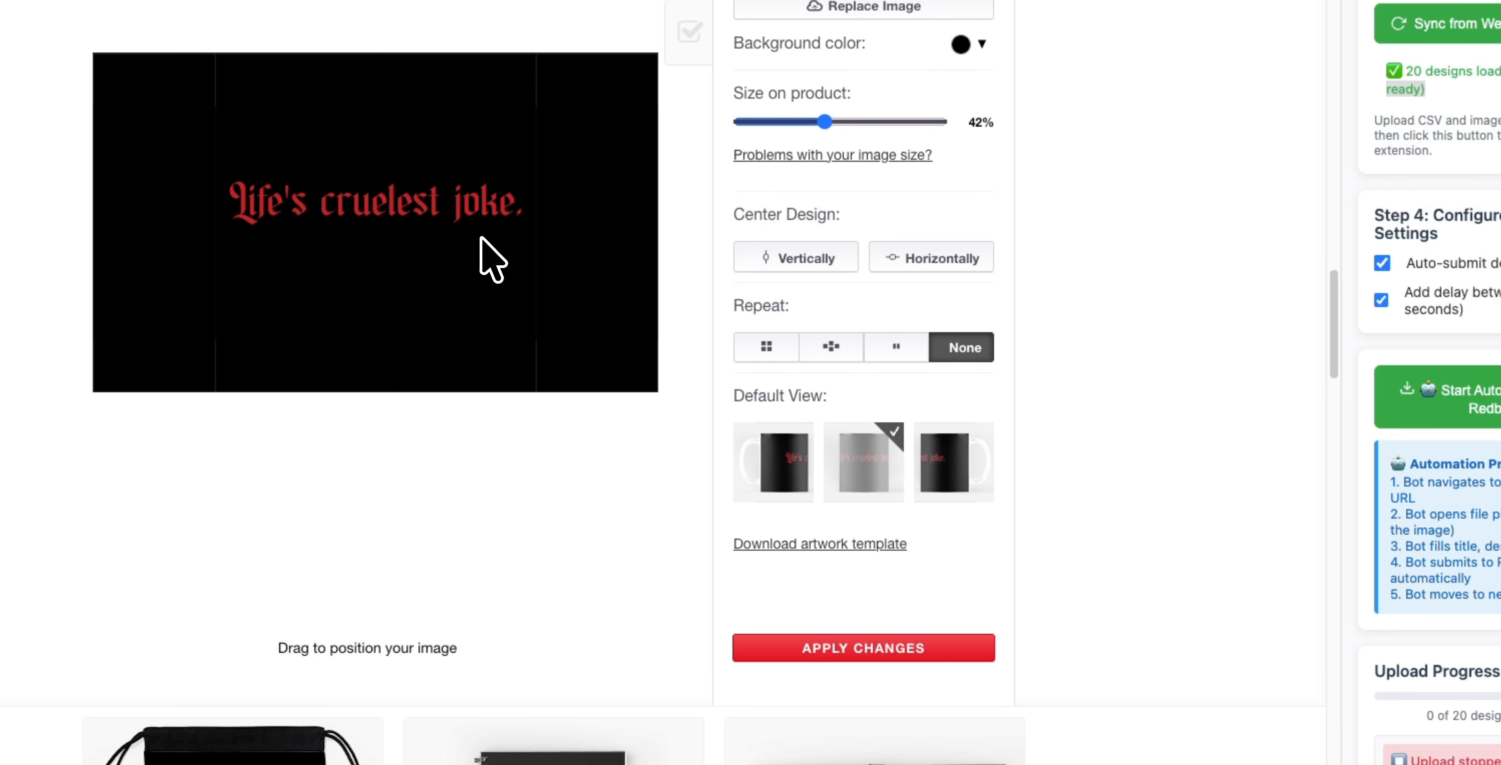
{"action": "left_click", "coordinate": [855, 648]}
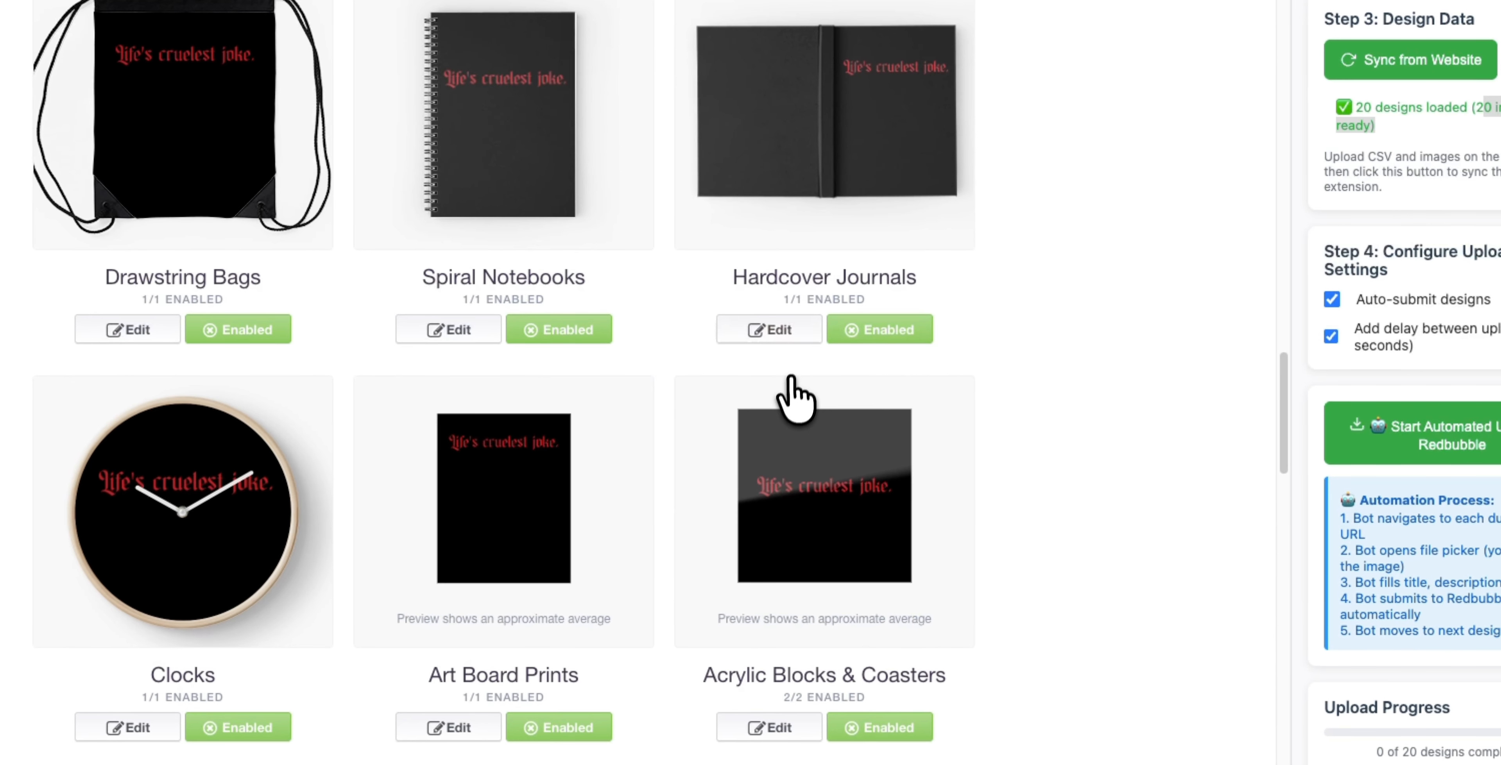
- Move the Backpacks design down to the middle of the front pocket at 42% scale and apply the changes
{"action": "scroll", "coordinate": [795, 399], "scroll_direction": "down", "scroll_amount": 5}
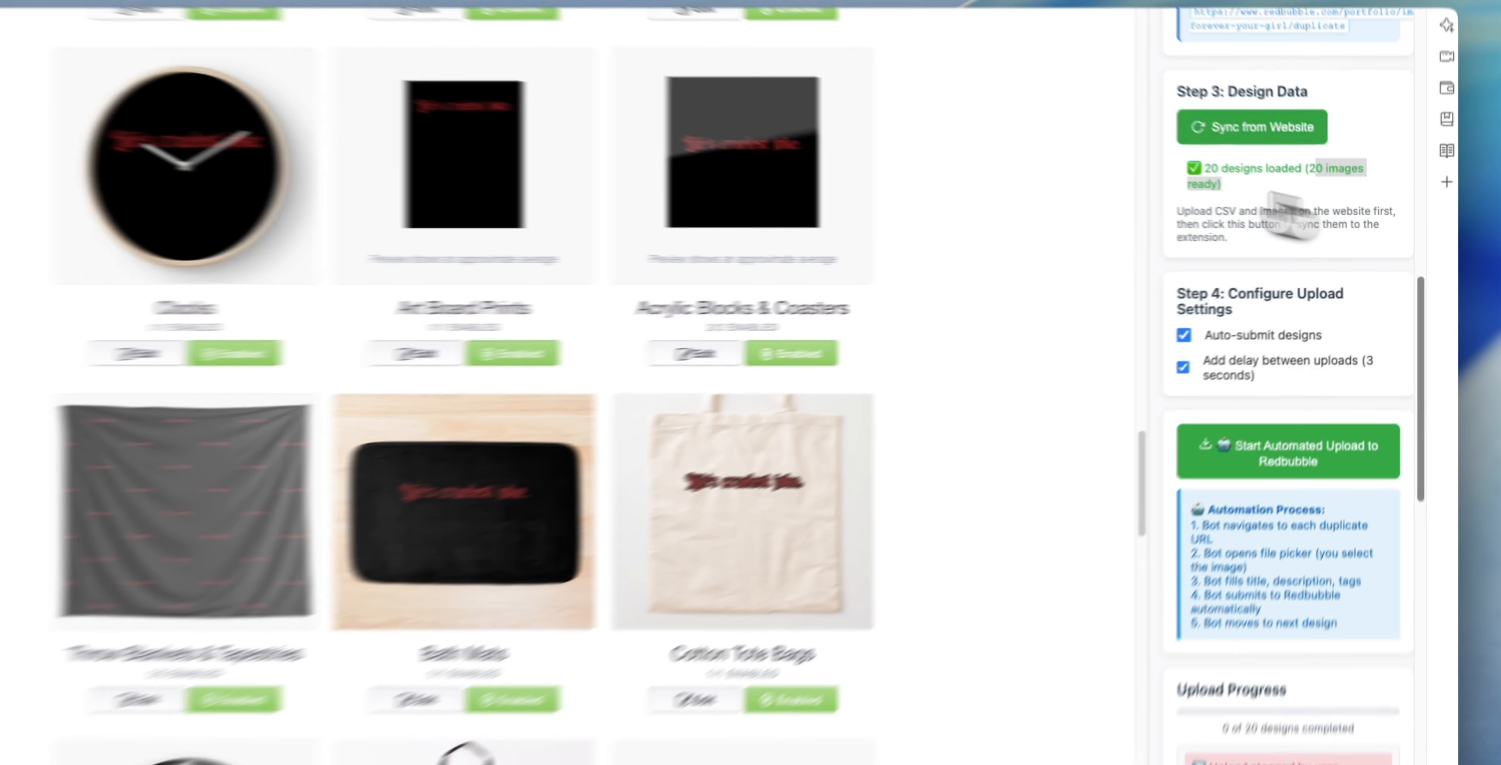
{"action": "scroll", "coordinate": [1081, 434], "scroll_direction": "down", "scroll_amount": 5}
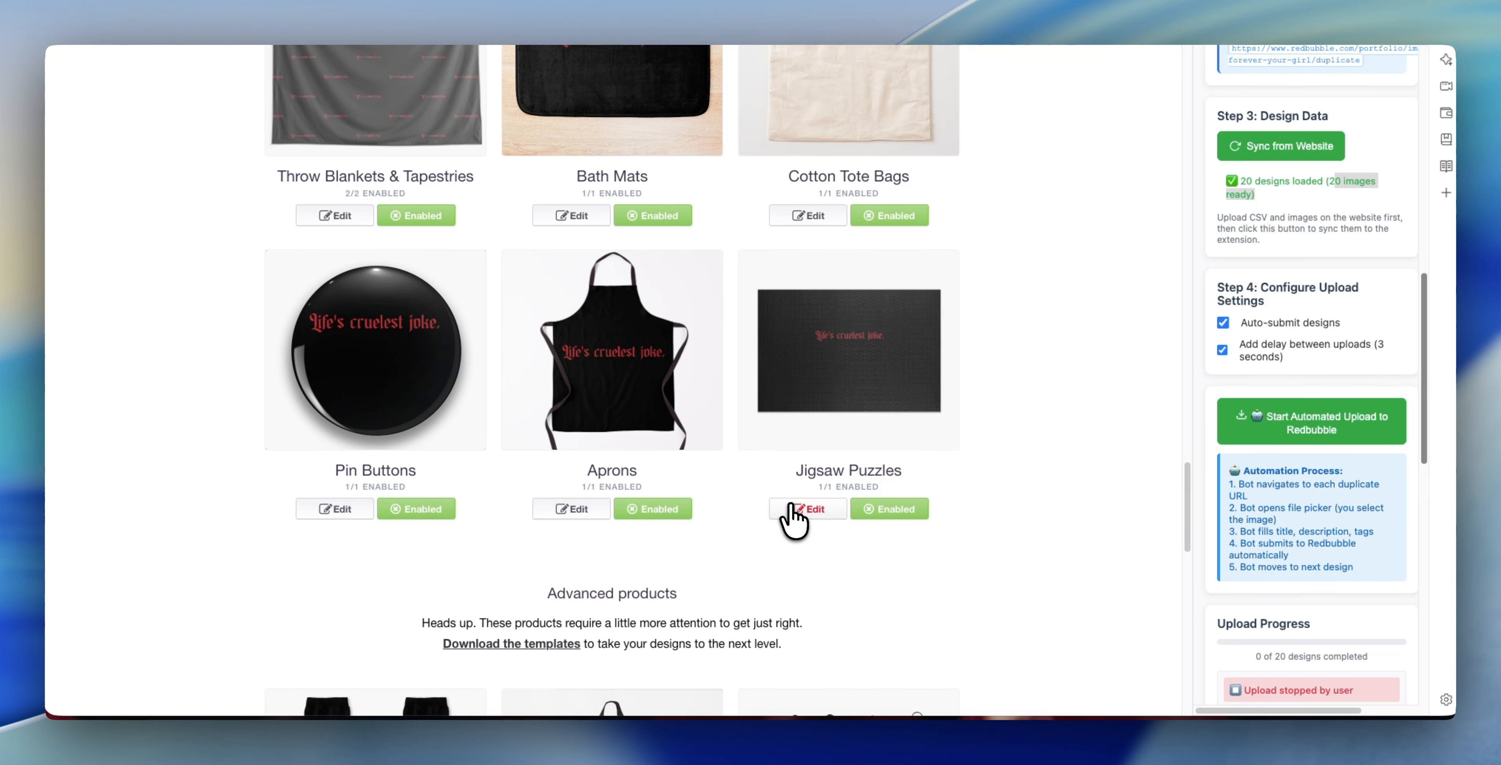
{"action": "scroll", "coordinate": [625, 495], "scroll_direction": "down", "scroll_amount": 8}
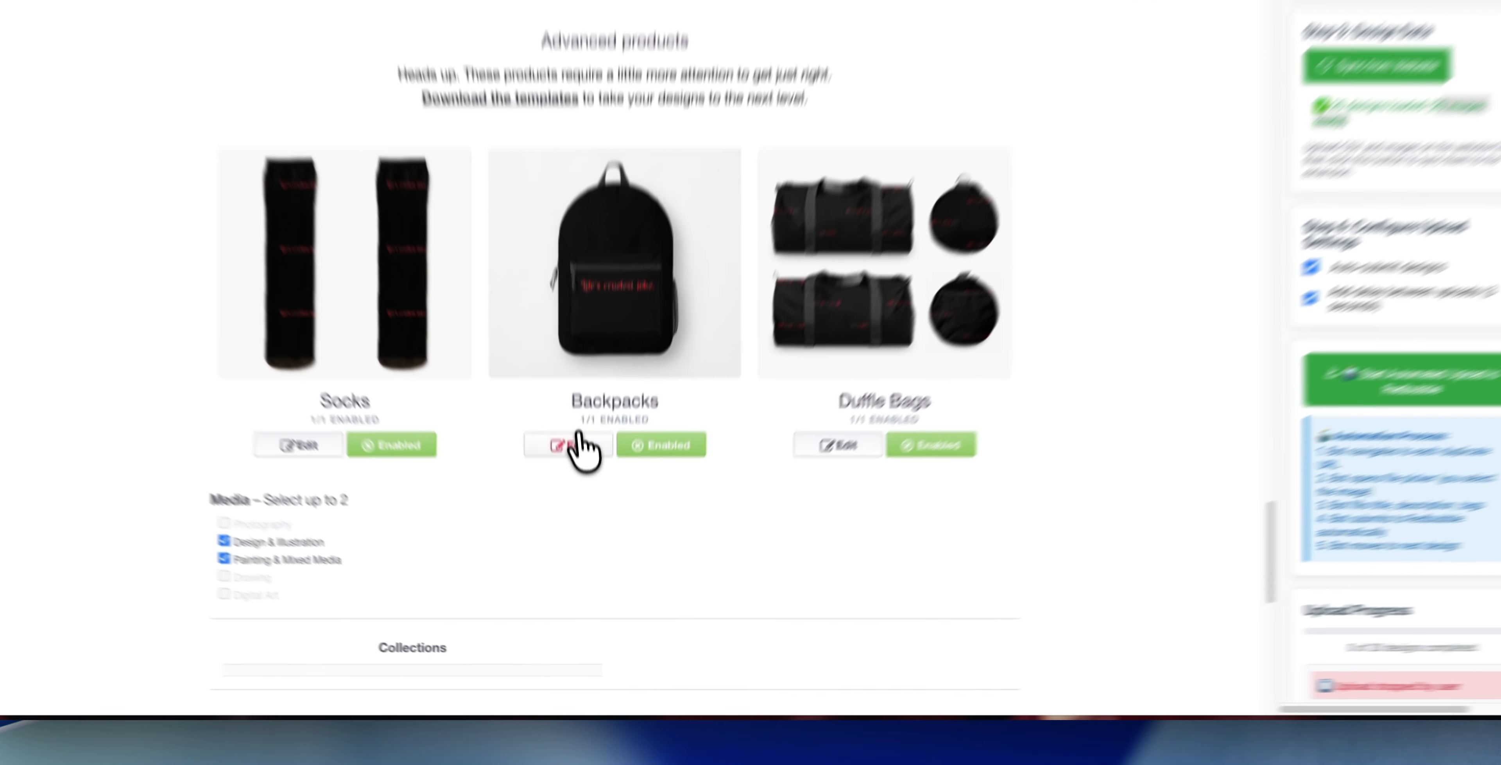
{"action": "left_click", "coordinate": [571, 478]}
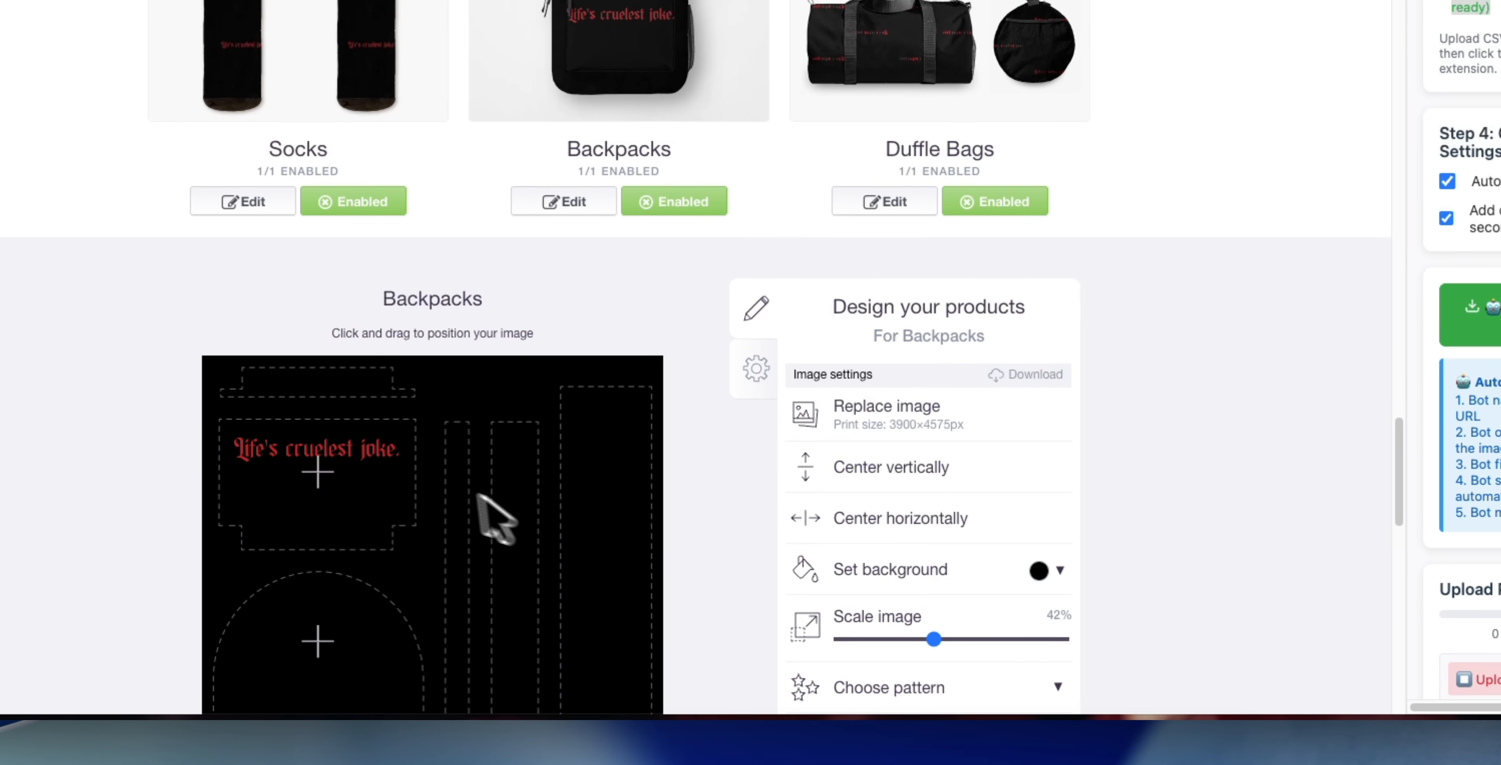
{"action": "scroll", "coordinate": [1005, 582], "scroll_direction": "down", "scroll_amount": 9}
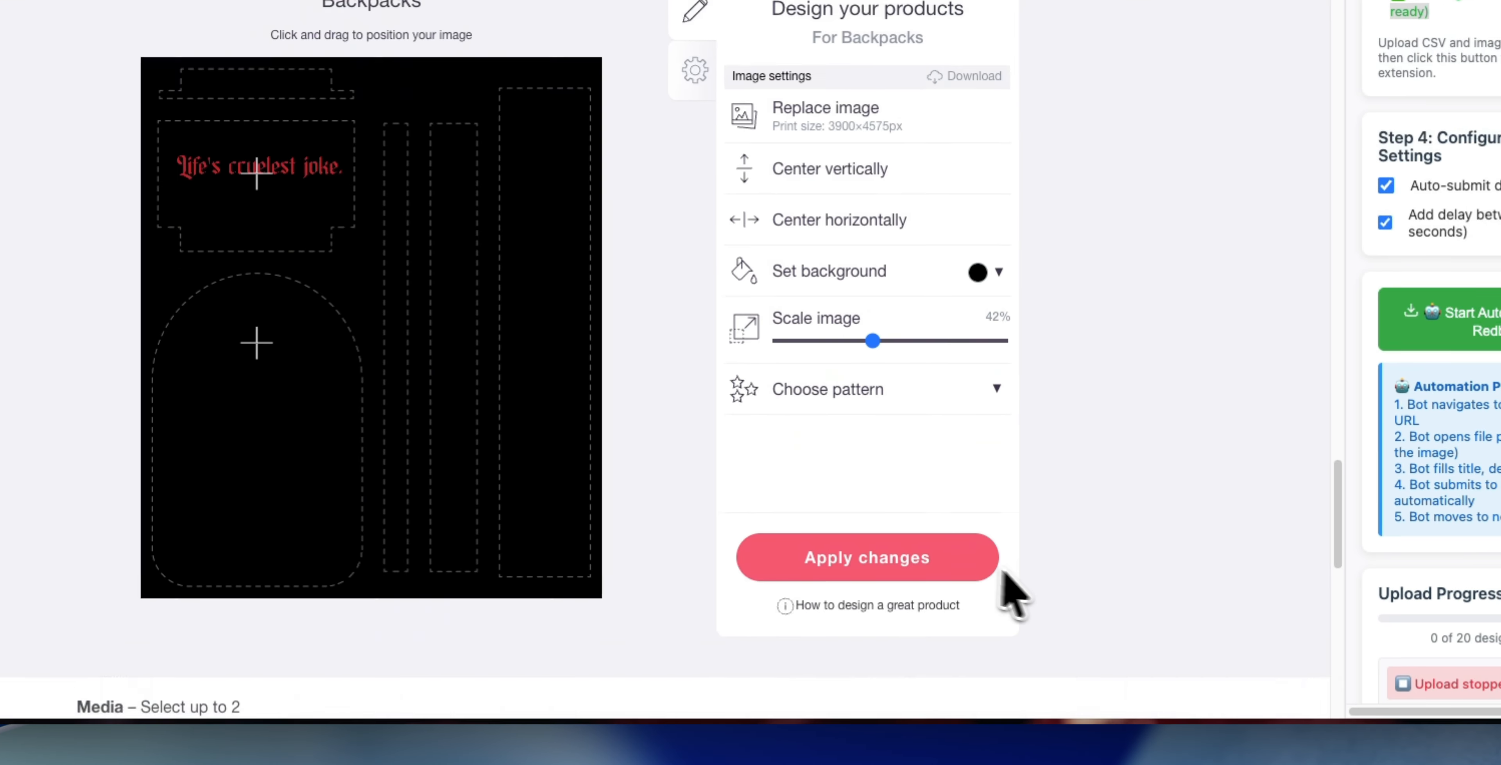
{"action": "left_click", "coordinate": [893, 353]}
{"action": "scroll", "coordinate": [545, 438], "scroll_direction": "up", "scroll_amount": 18}
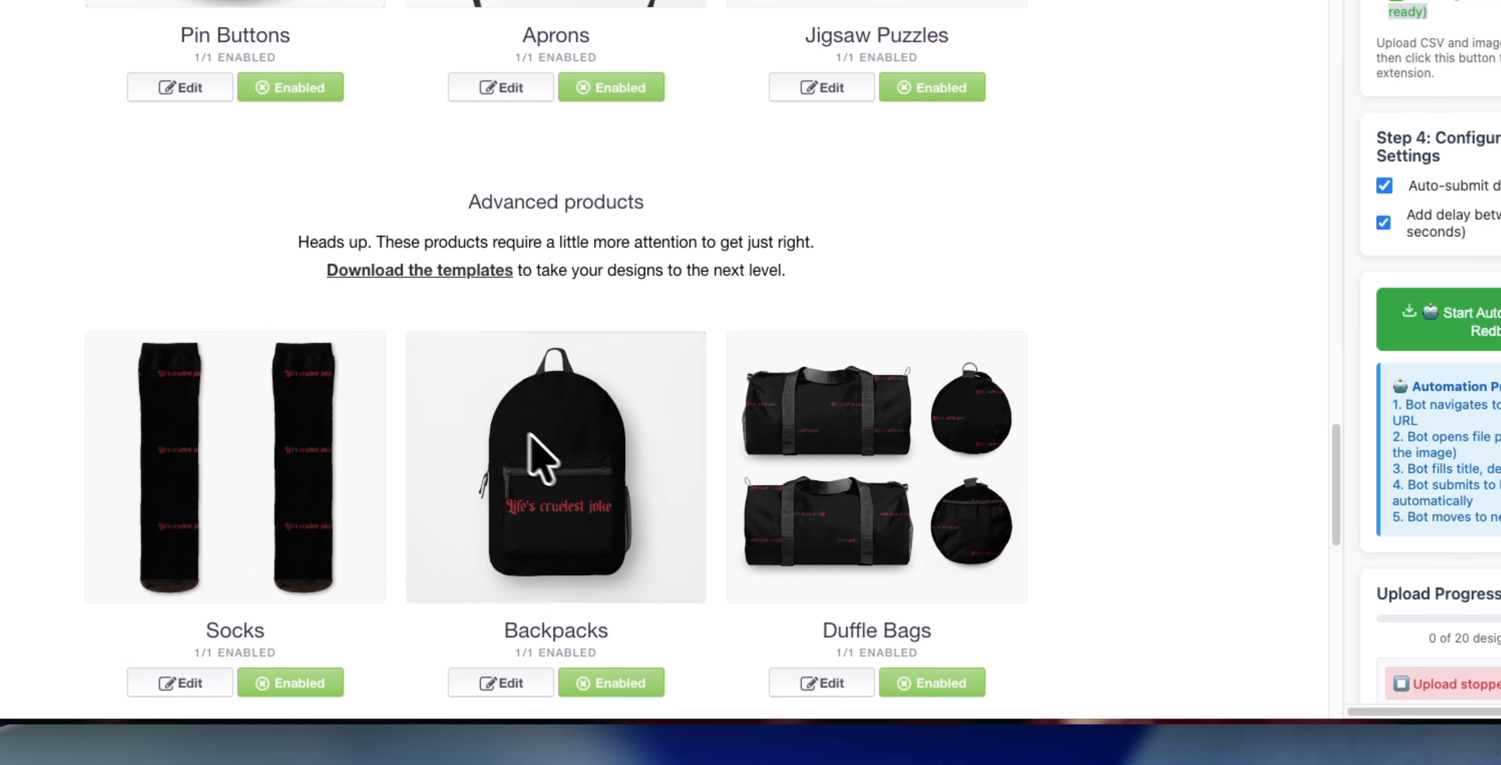
- Scale the Pin Buttons image to 19%, position it near the middle and apply the changes
{"action": "left_click", "coordinate": [395, 576]}
{"action": "scroll", "coordinate": [521, 481], "scroll_direction": "down", "scroll_amount": 7}
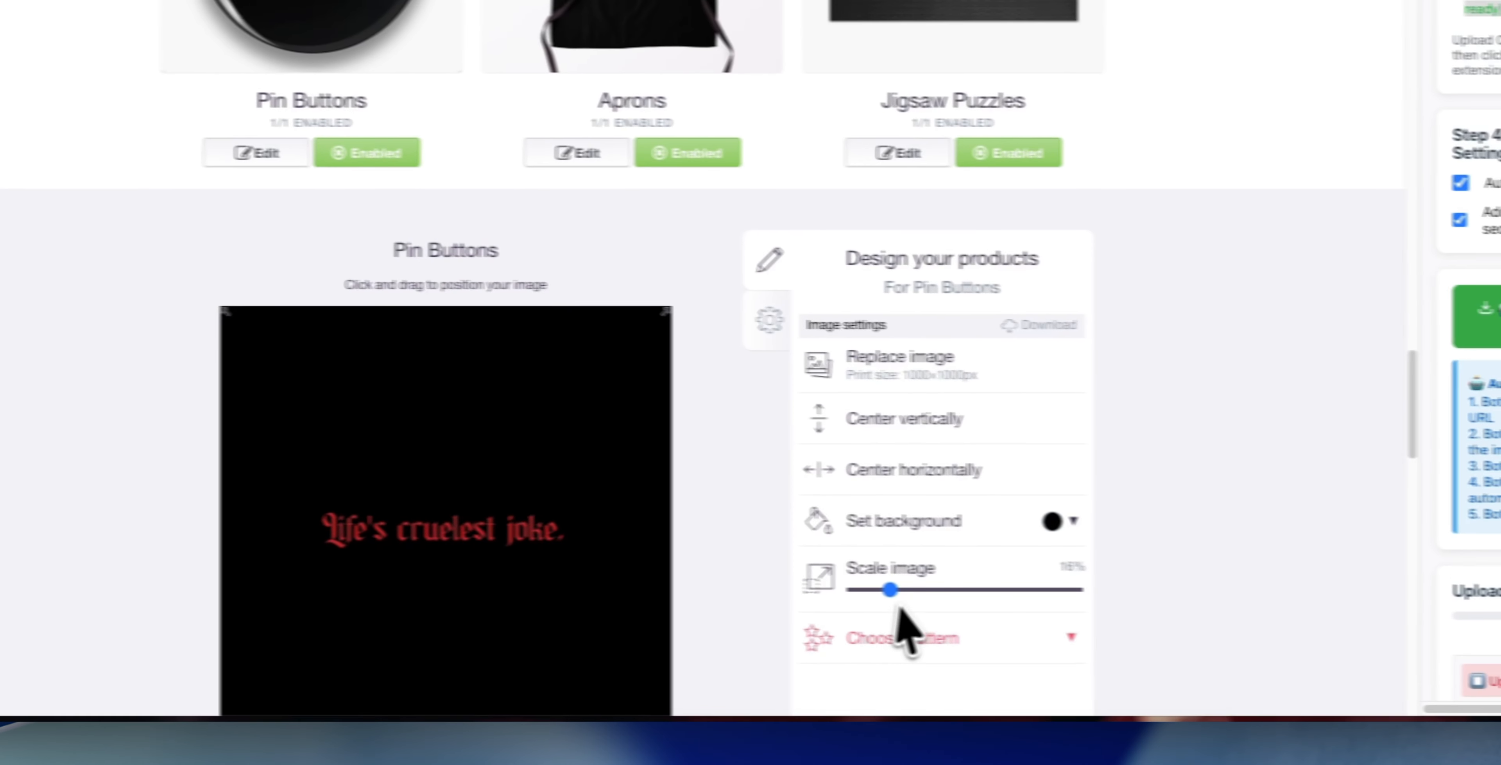
{"action": "left_click_drag", "start_coordinate": [1009, 594], "coordinate": [1042, 594]}
{"action": "mouse_move", "coordinate": [862, 588]}
{"action": "left_mouse_down"}
{"action": "mouse_move", "coordinate": [871, 600]}
{"action": "mouse_move", "coordinate": [854, 607]}
{"action": "left_mouse_up"}
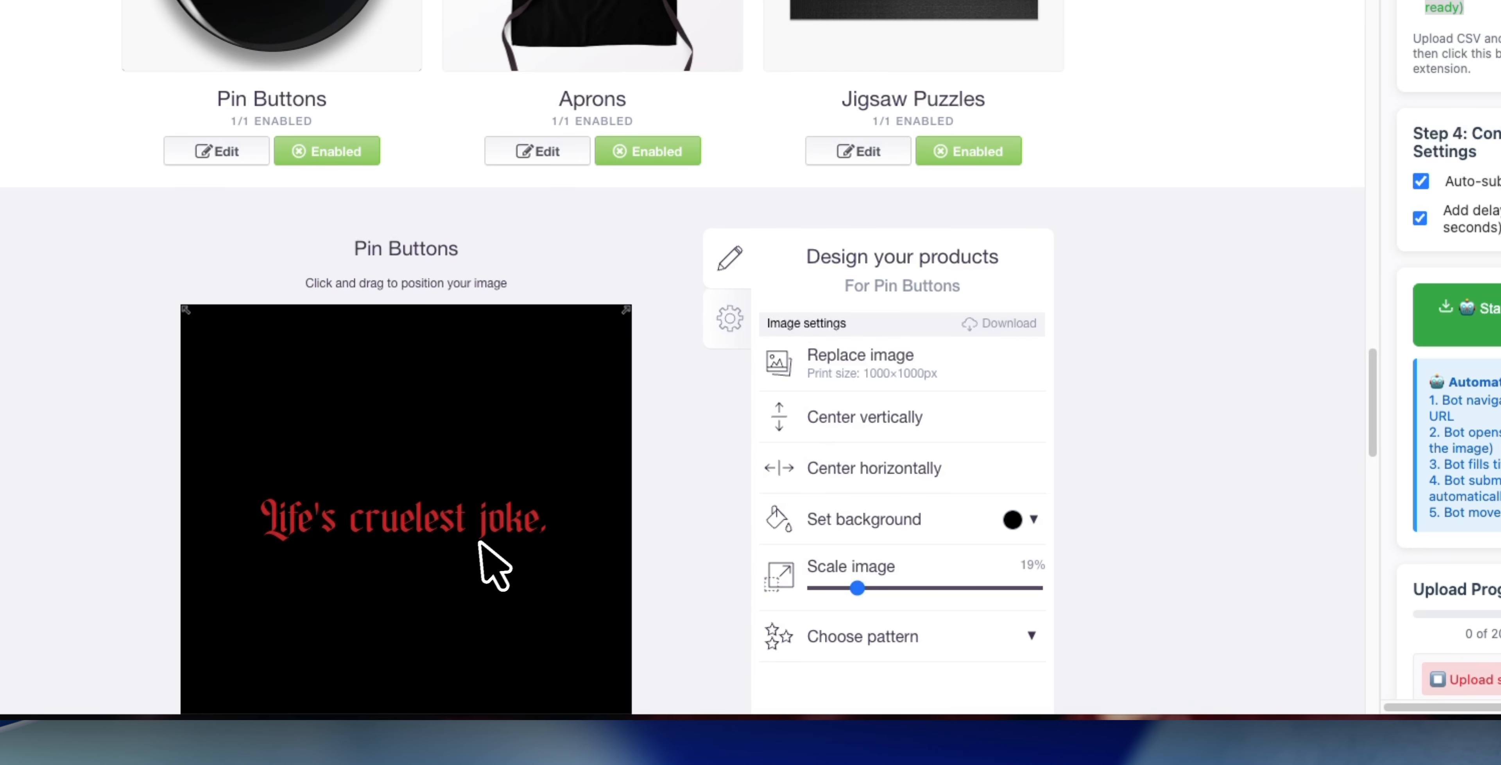
{"action": "scroll", "coordinate": [993, 633], "scroll_direction": "down", "scroll_amount": 3}
{"action": "left_click", "coordinate": [949, 612]}
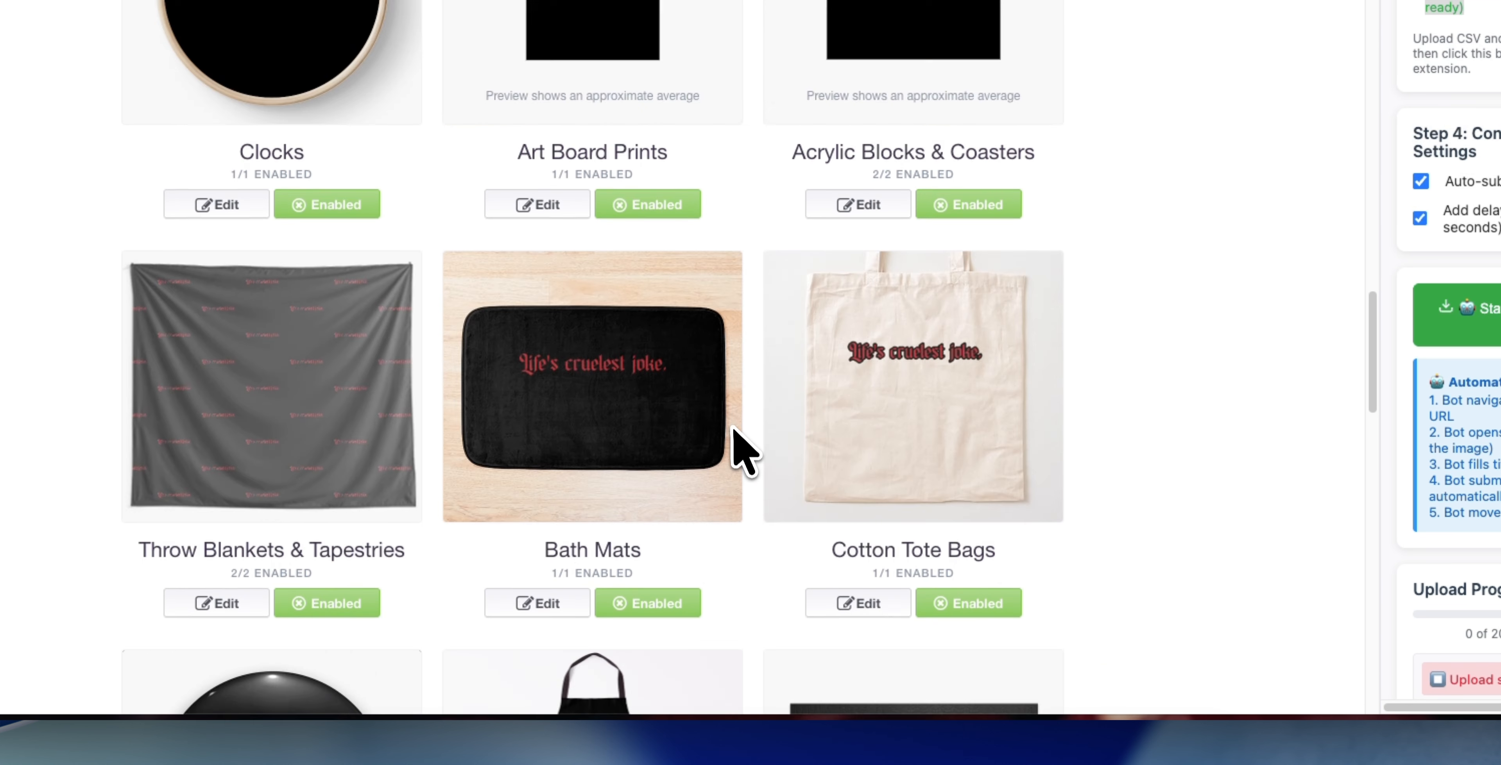
- Review the product previews and apply the Duvets, Comforters & Shower Curtains design at 100% scale
{"action": "scroll", "coordinate": [744, 451], "scroll_direction": "down", "scroll_amount": 9}
{"action": "scroll", "coordinate": [833, 452], "scroll_direction": "up", "scroll_amount": 10}
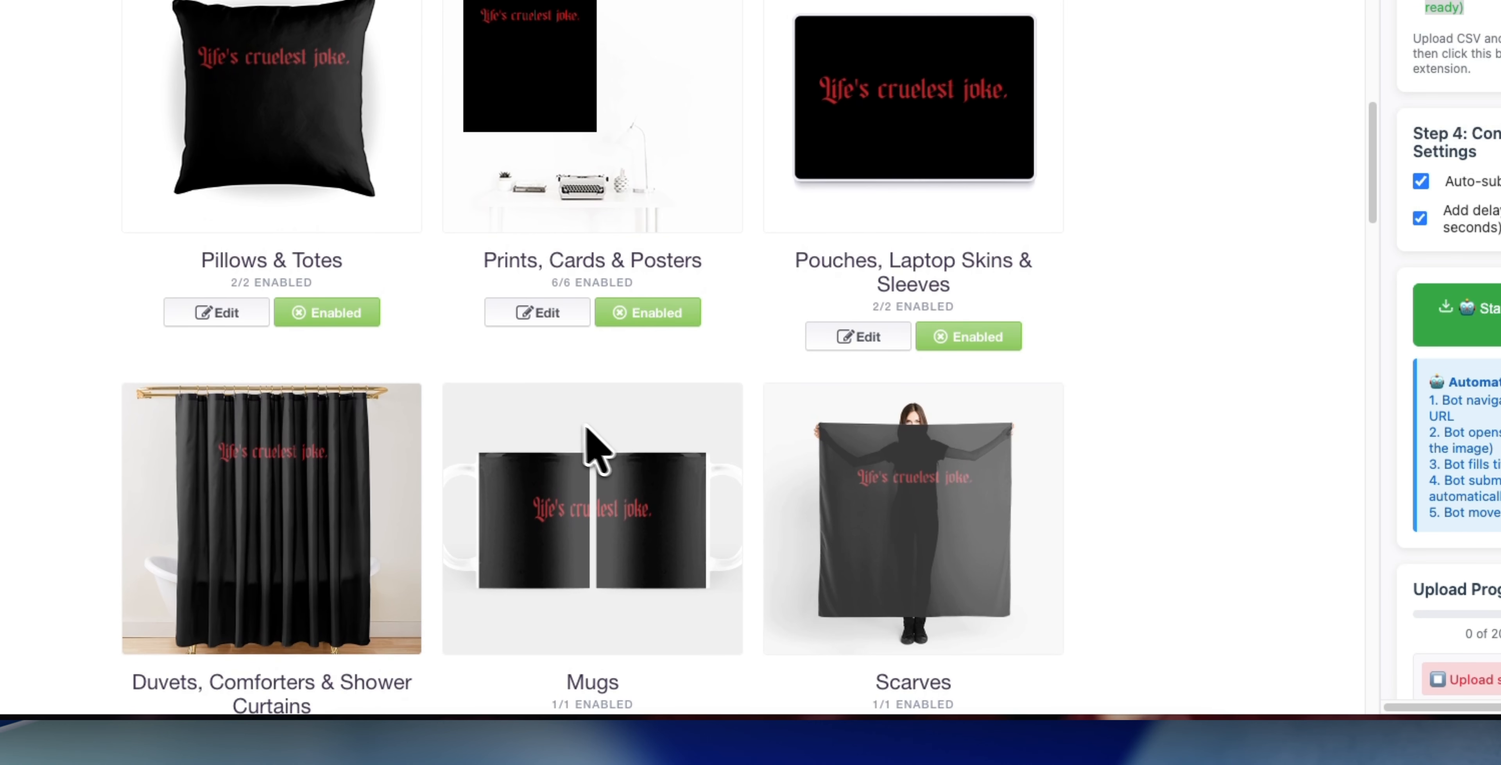
{"action": "scroll", "coordinate": [542, 442], "scroll_direction": "down", "scroll_amount": 6}
{"action": "left_click", "coordinate": [325, 373]}
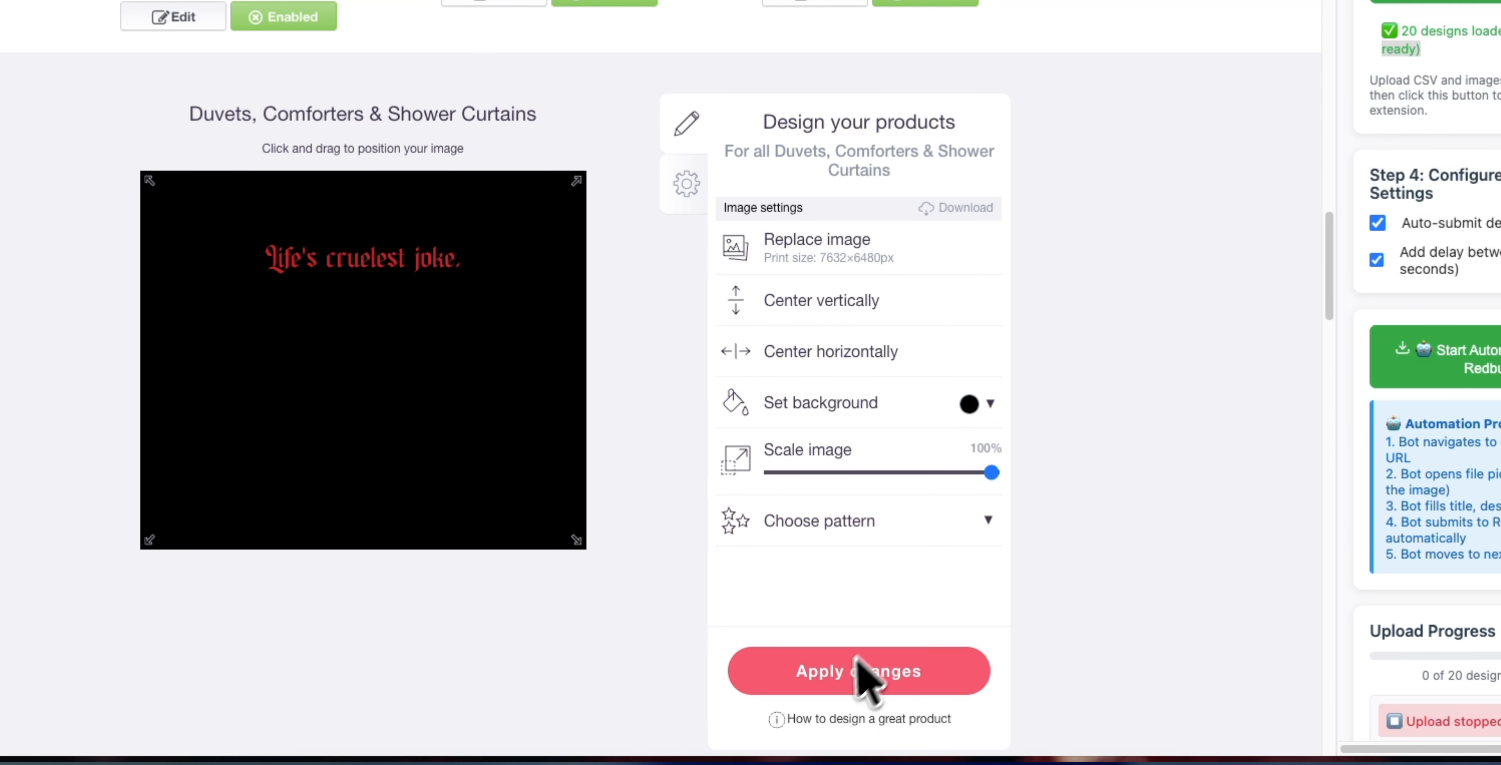
{"action": "left_click", "coordinate": [993, 646]}
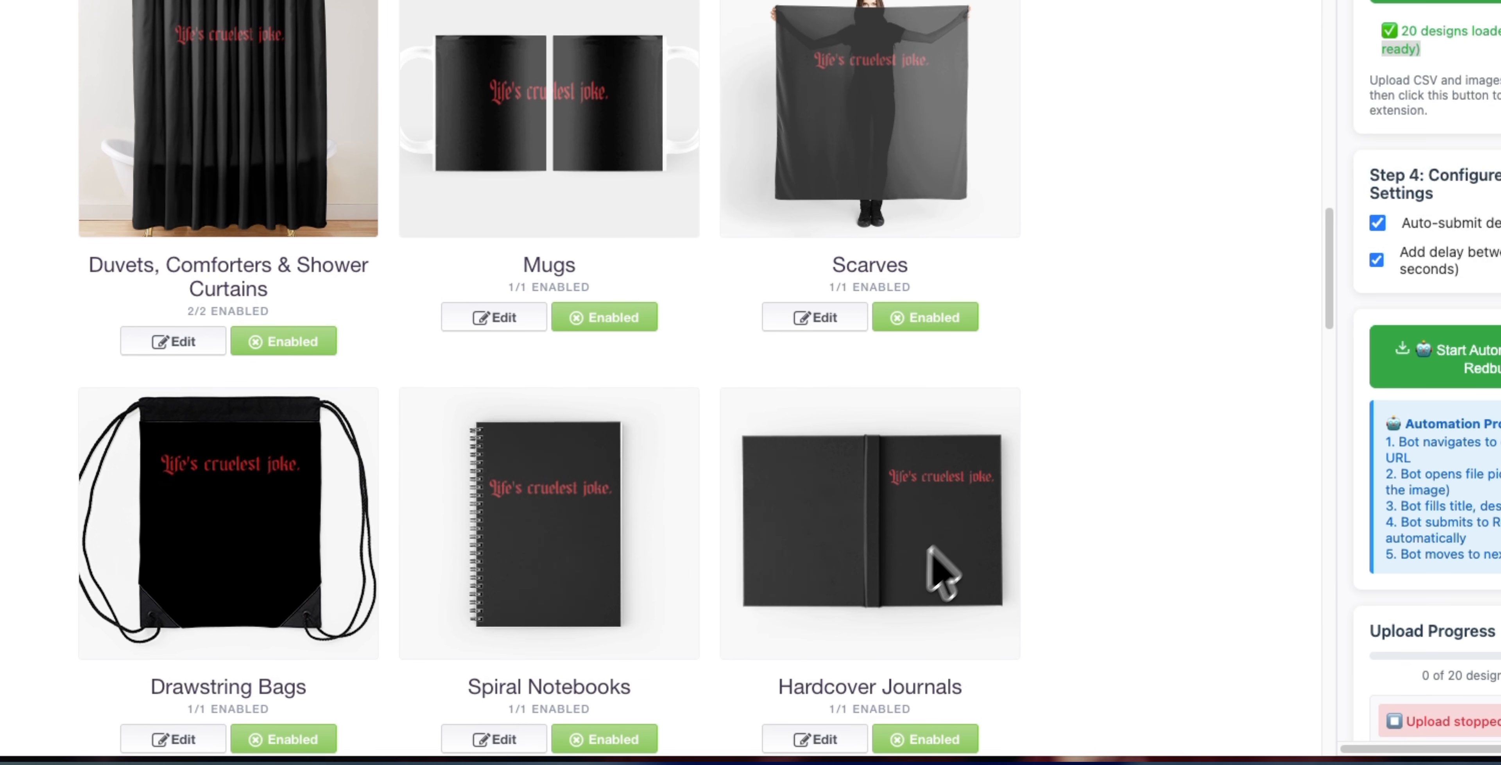
- Enlarge the Mouse Pads image to 69%, reposition it around the center and apply the changes
{"action": "scroll", "coordinate": [920, 594], "scroll_direction": "up", "scroll_amount": 9}
{"action": "scroll", "coordinate": [879, 600], "scroll_direction": "up", "scroll_amount": 5}
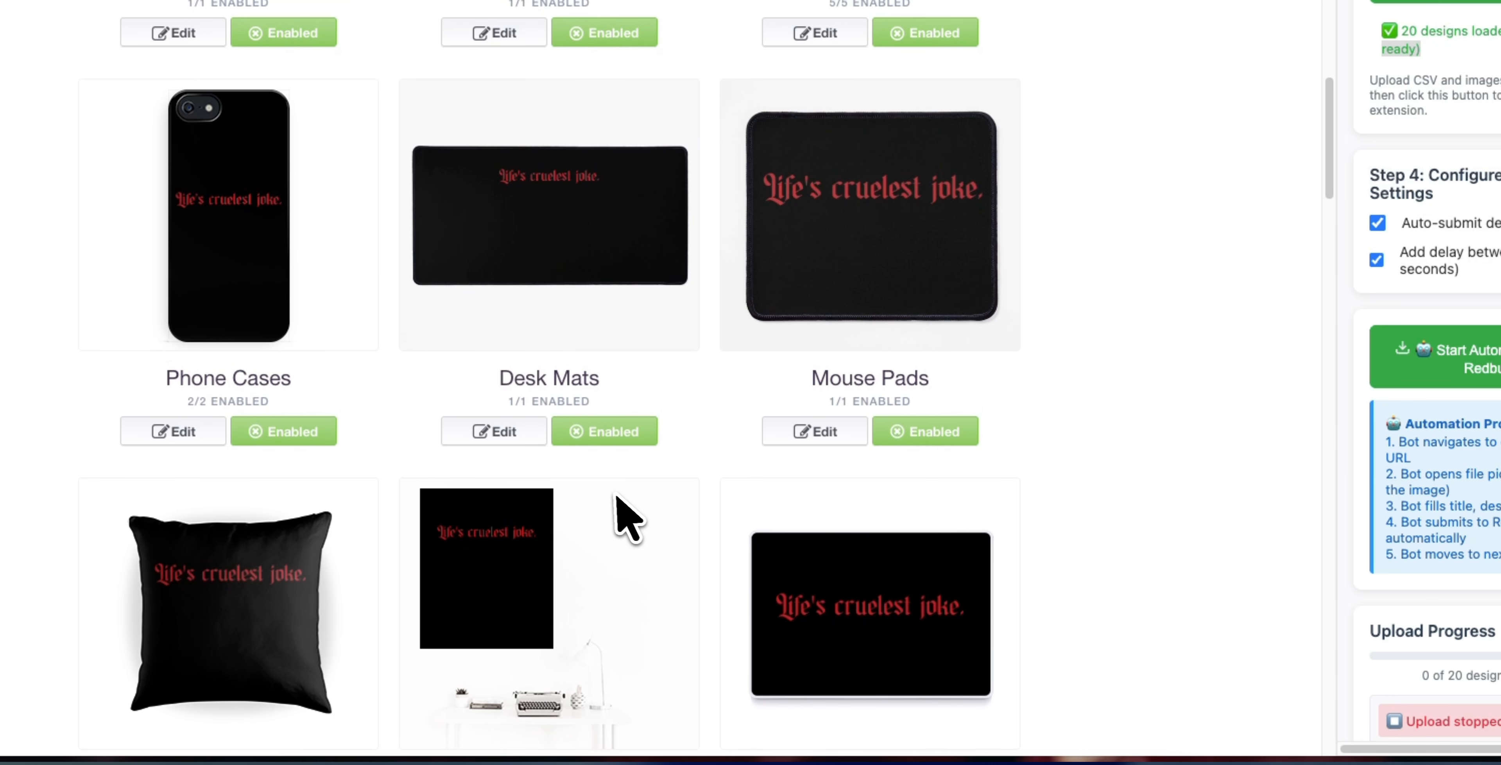
{"action": "left_click", "coordinate": [796, 432]}
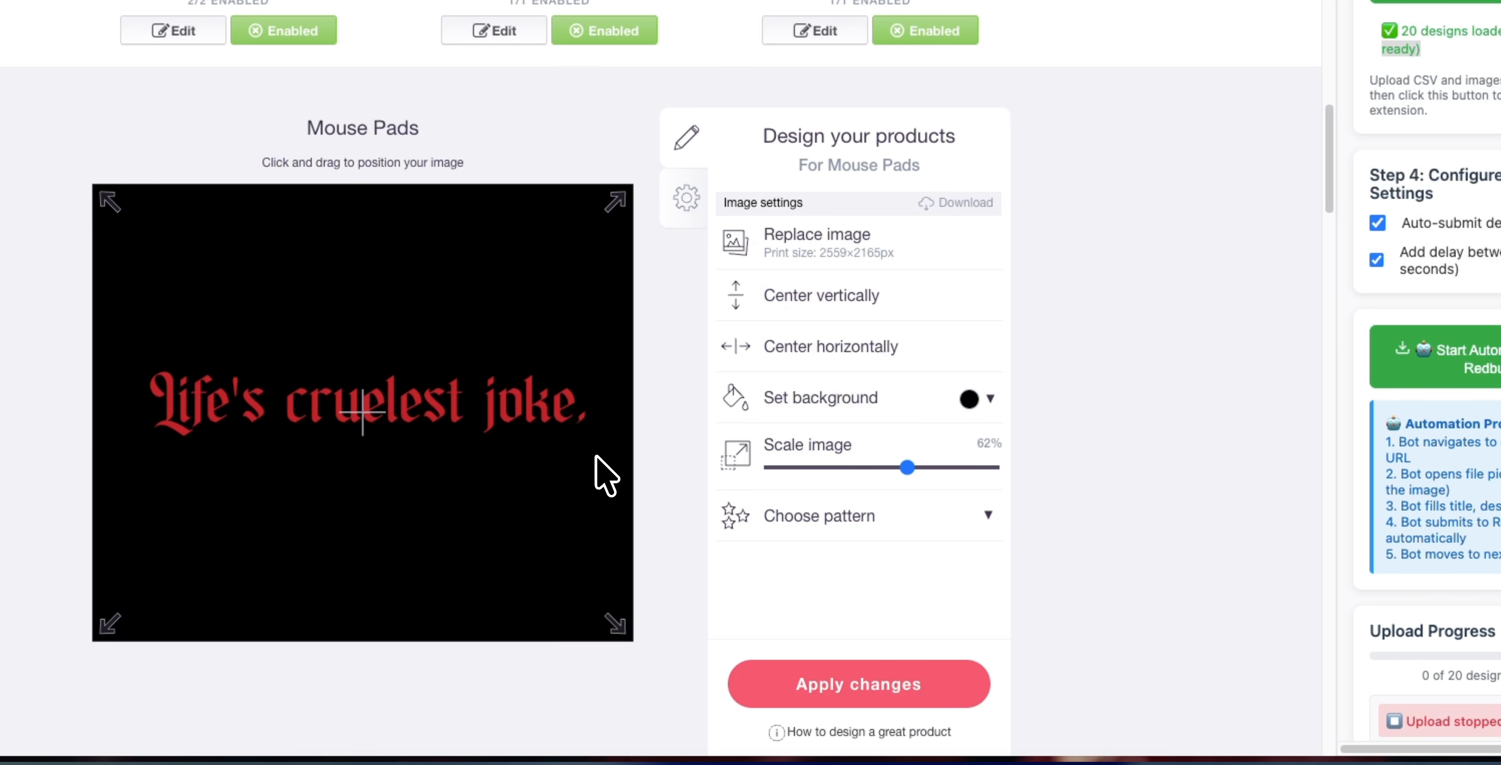
{"action": "left_click", "coordinate": [923, 468]}
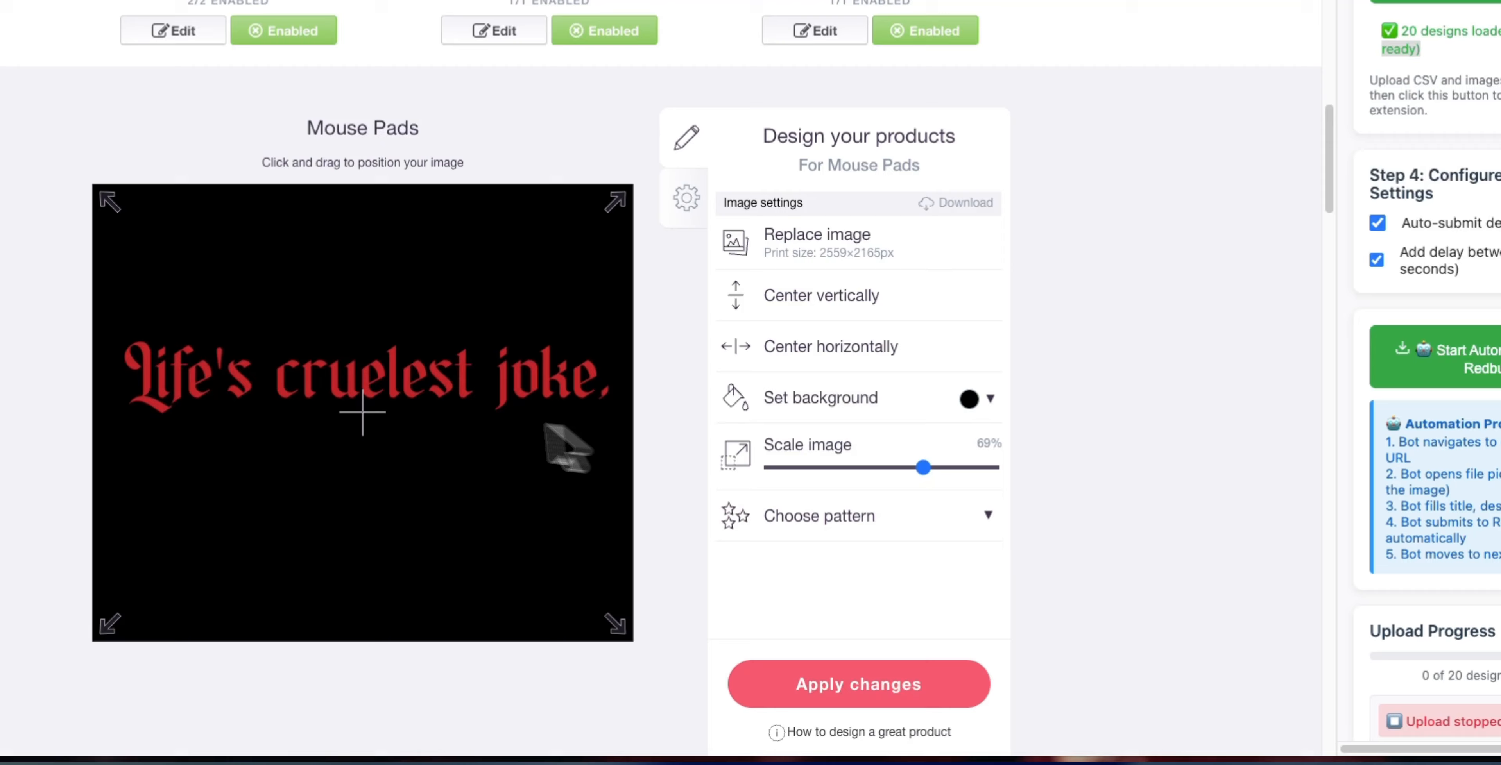
{"action": "left_click", "coordinate": [844, 640]}
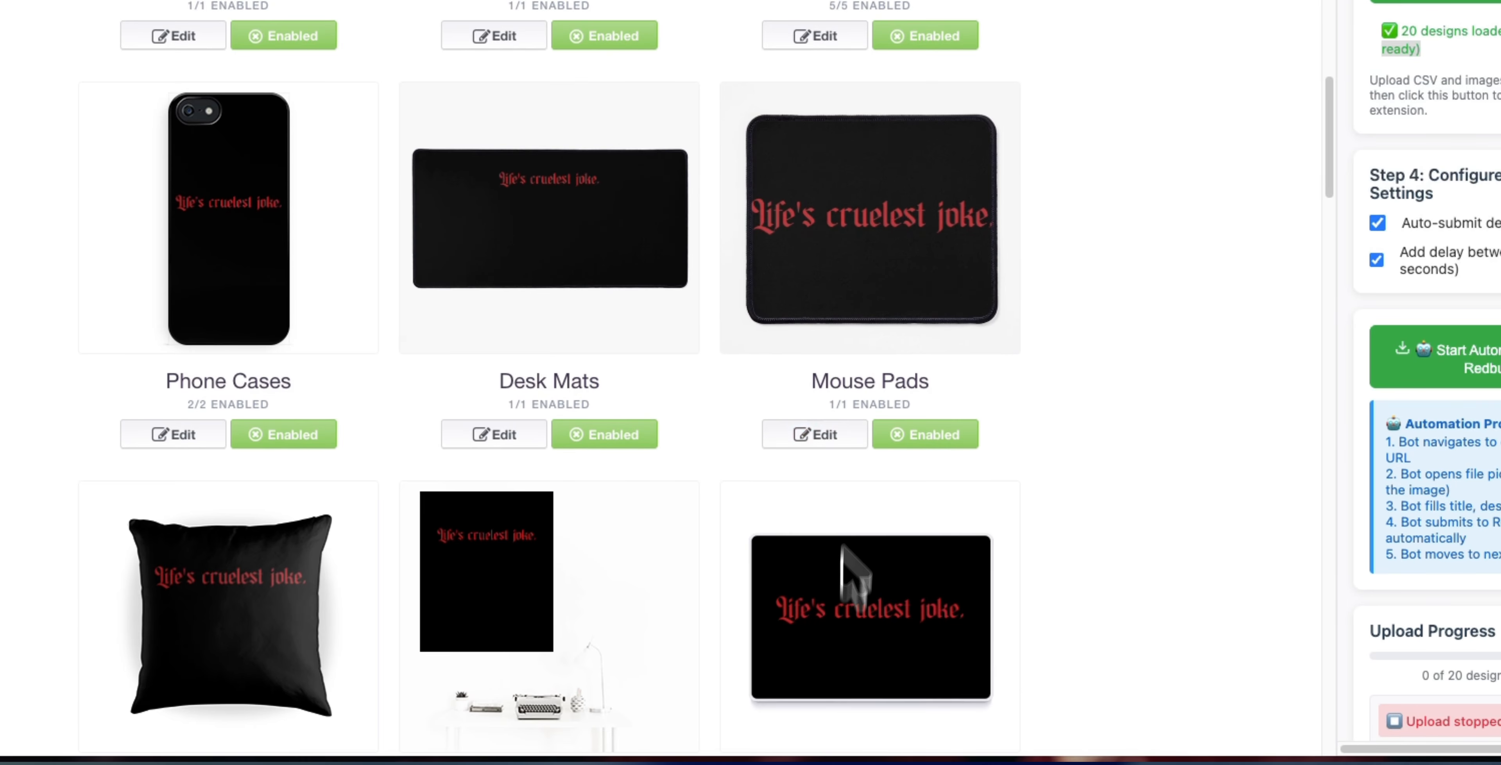
- Reduce the Mouse Pads image to 65%, center it on the pad and apply the changes
{"action": "left_click", "coordinate": [851, 479]}
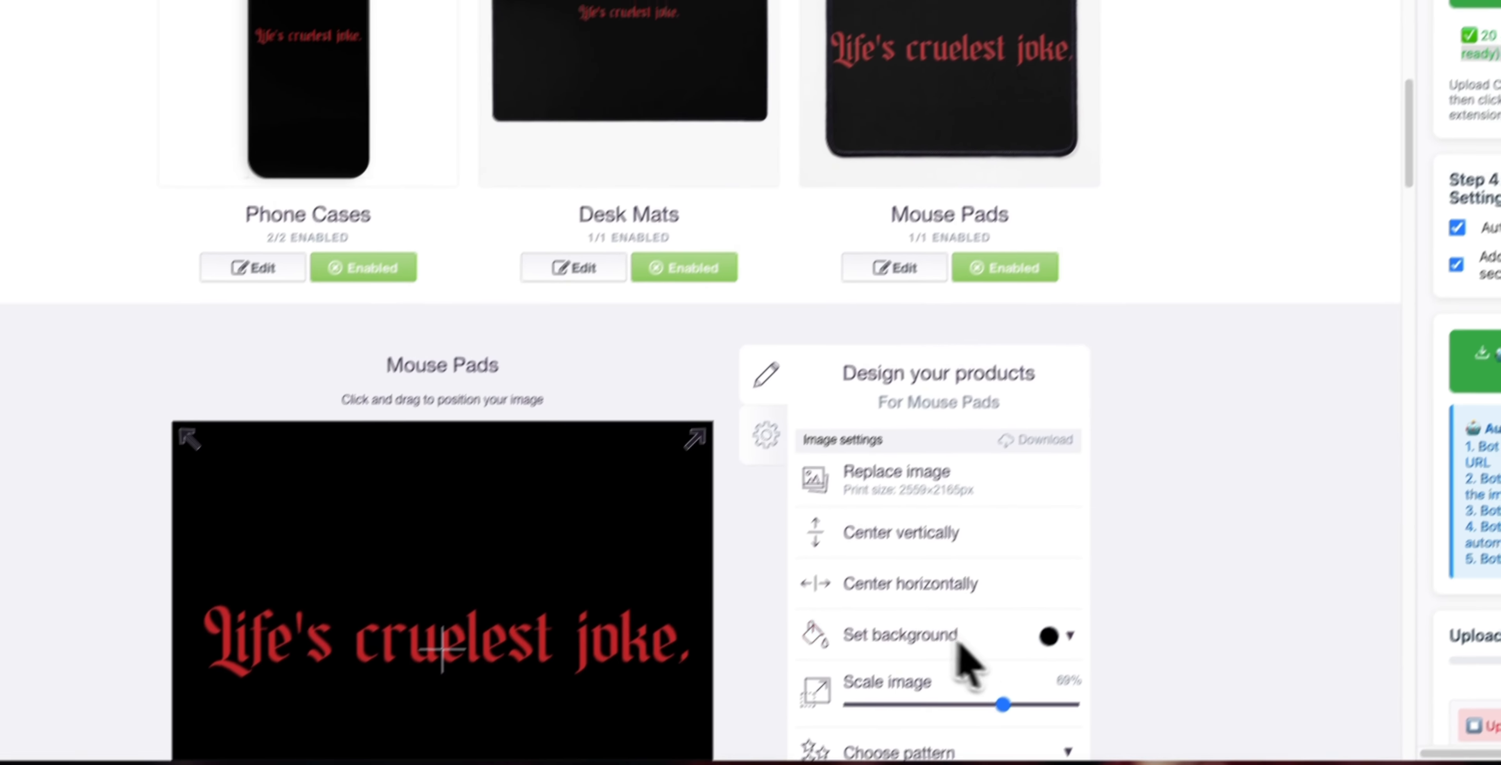
{"action": "left_click_drag", "start_coordinate": [978, 752], "coordinate": [966, 743]}
{"action": "left_click_drag", "start_coordinate": [1020, 686], "coordinate": [1015, 693]}
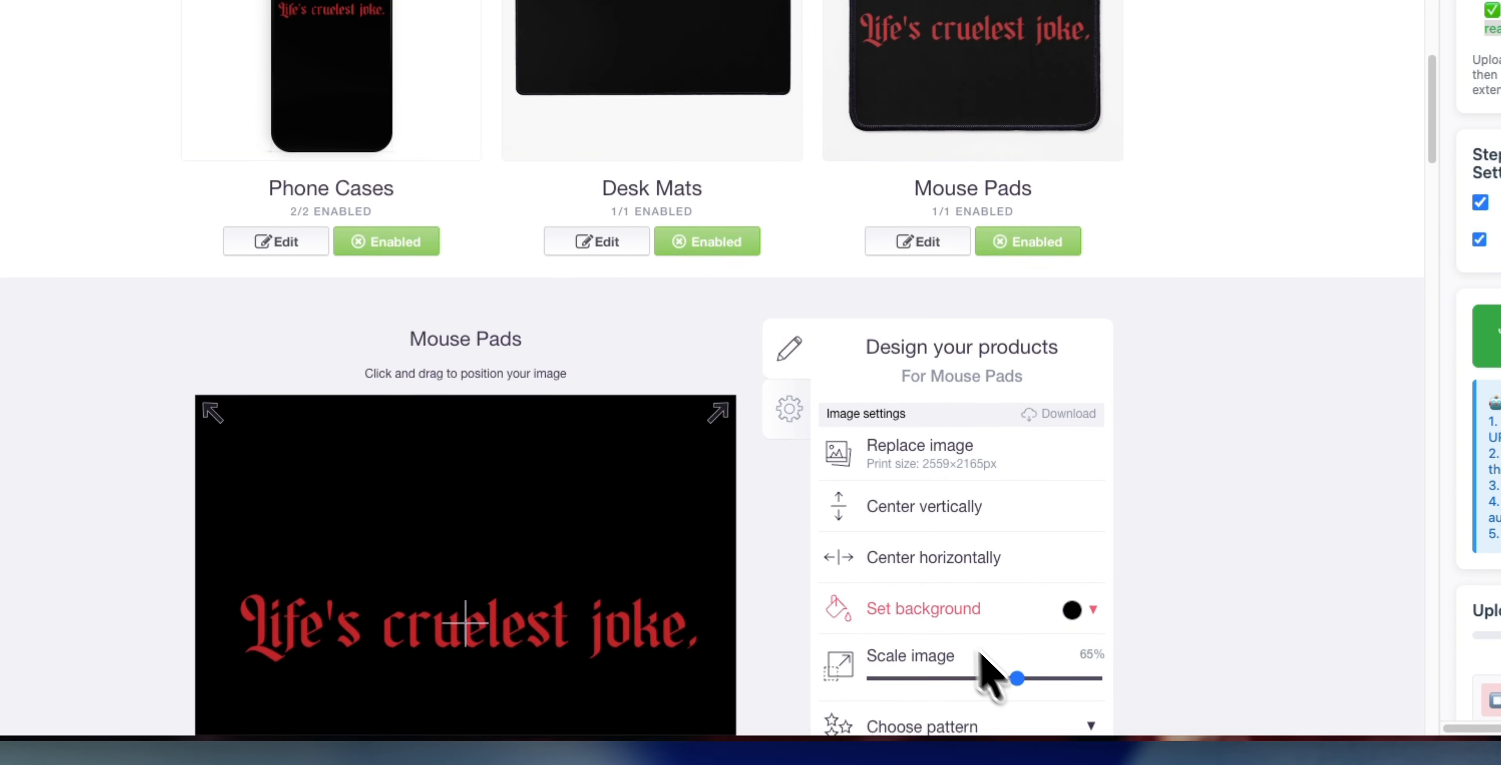
{"action": "scroll", "coordinate": [975, 653], "scroll_direction": "down", "scroll_amount": 5}
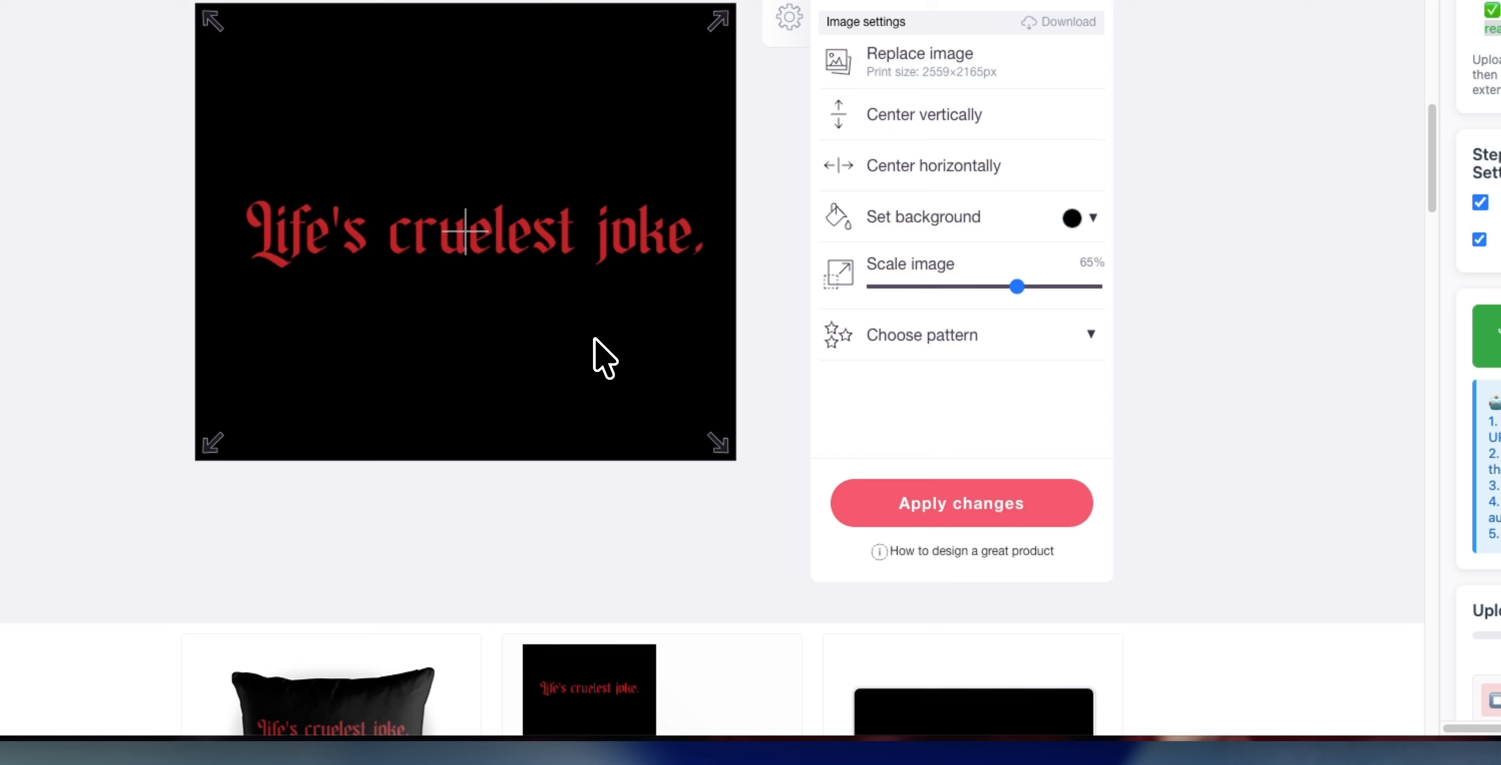
{"action": "left_click", "coordinate": [898, 496]}
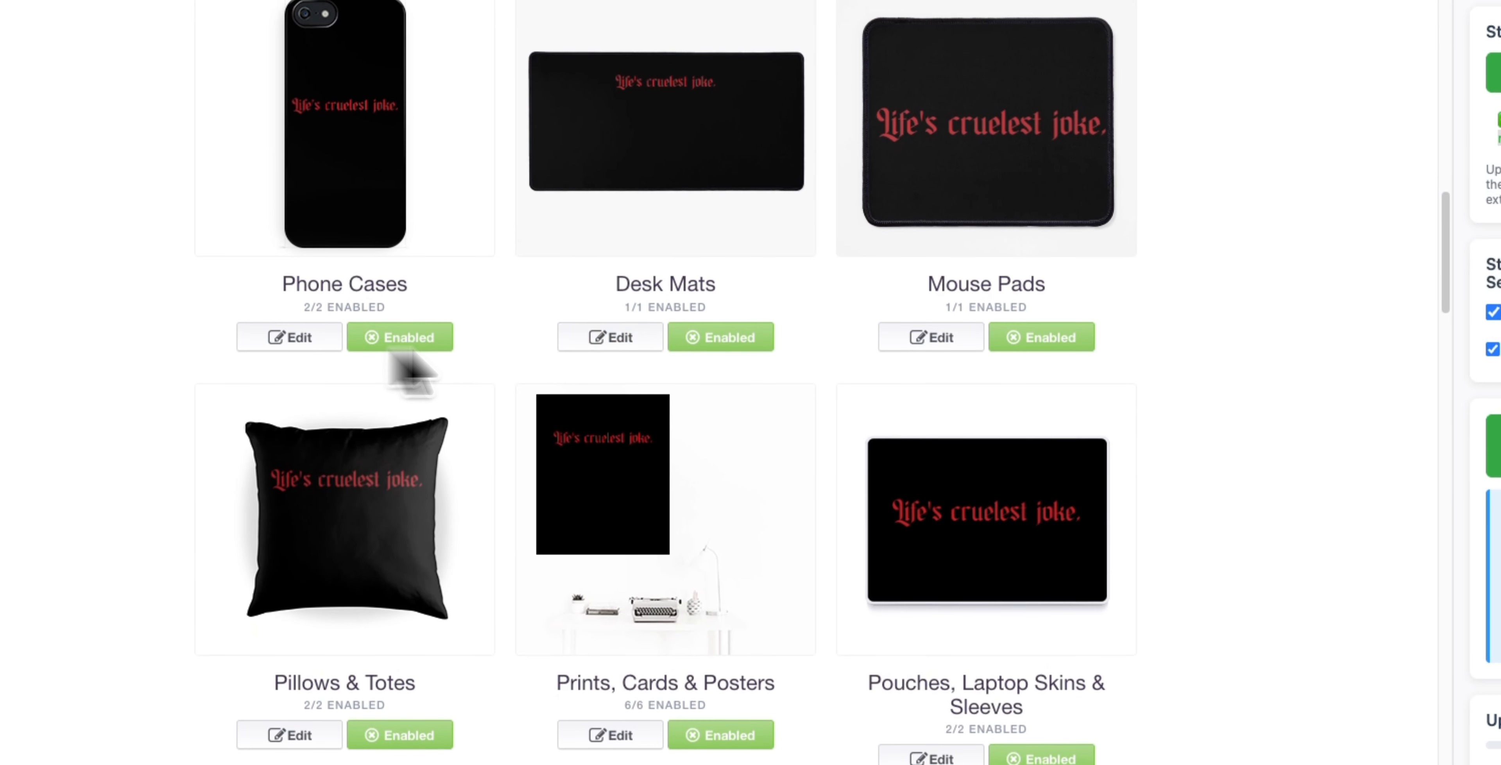
- Give the Desk Mats design a repeating staggered pattern scaled to 23% and apply the changes
{"action": "left_click", "coordinate": [545, 328]}
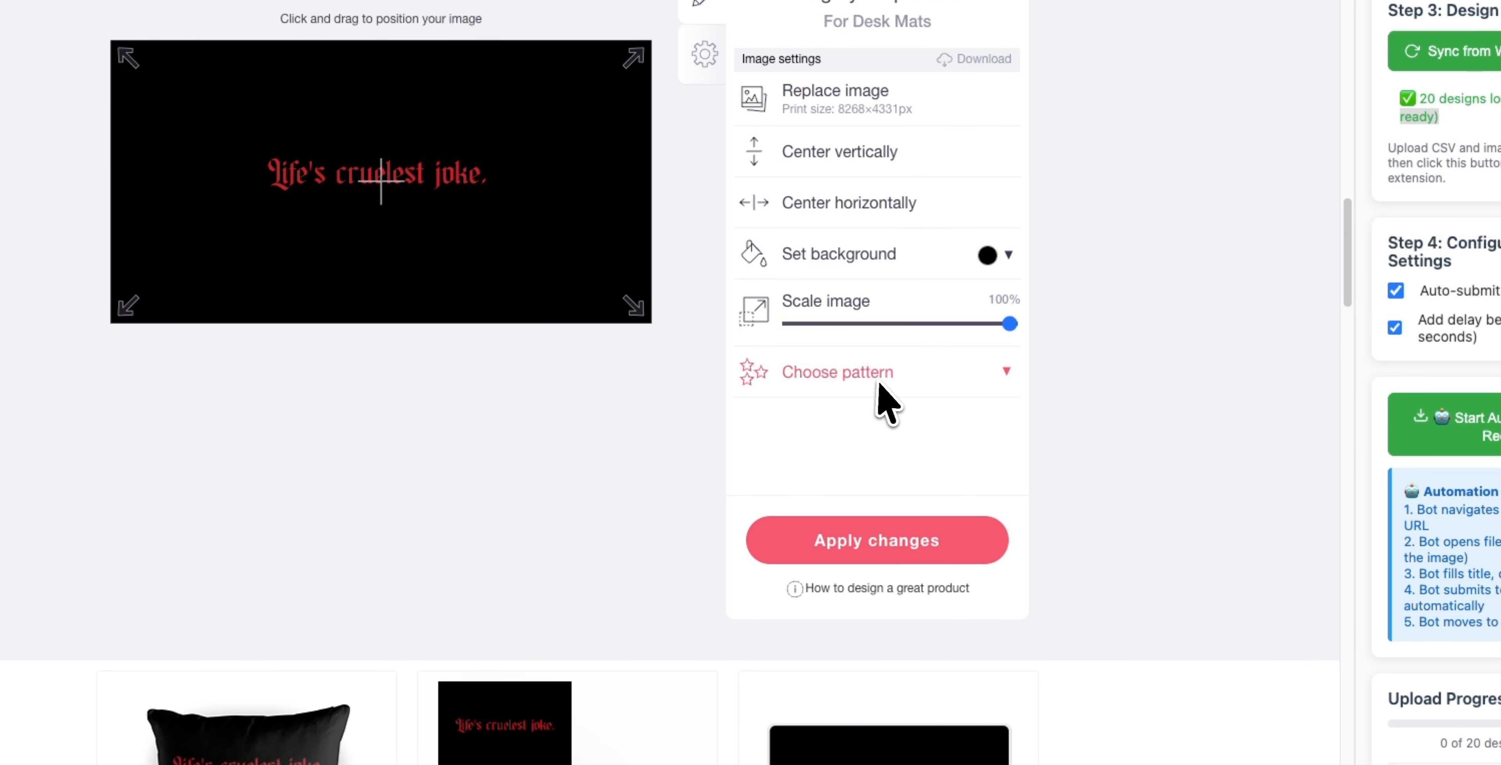
{"action": "left_click", "coordinate": [962, 446]}
{"action": "left_click_drag", "start_coordinate": [964, 326], "coordinate": [840, 323]}
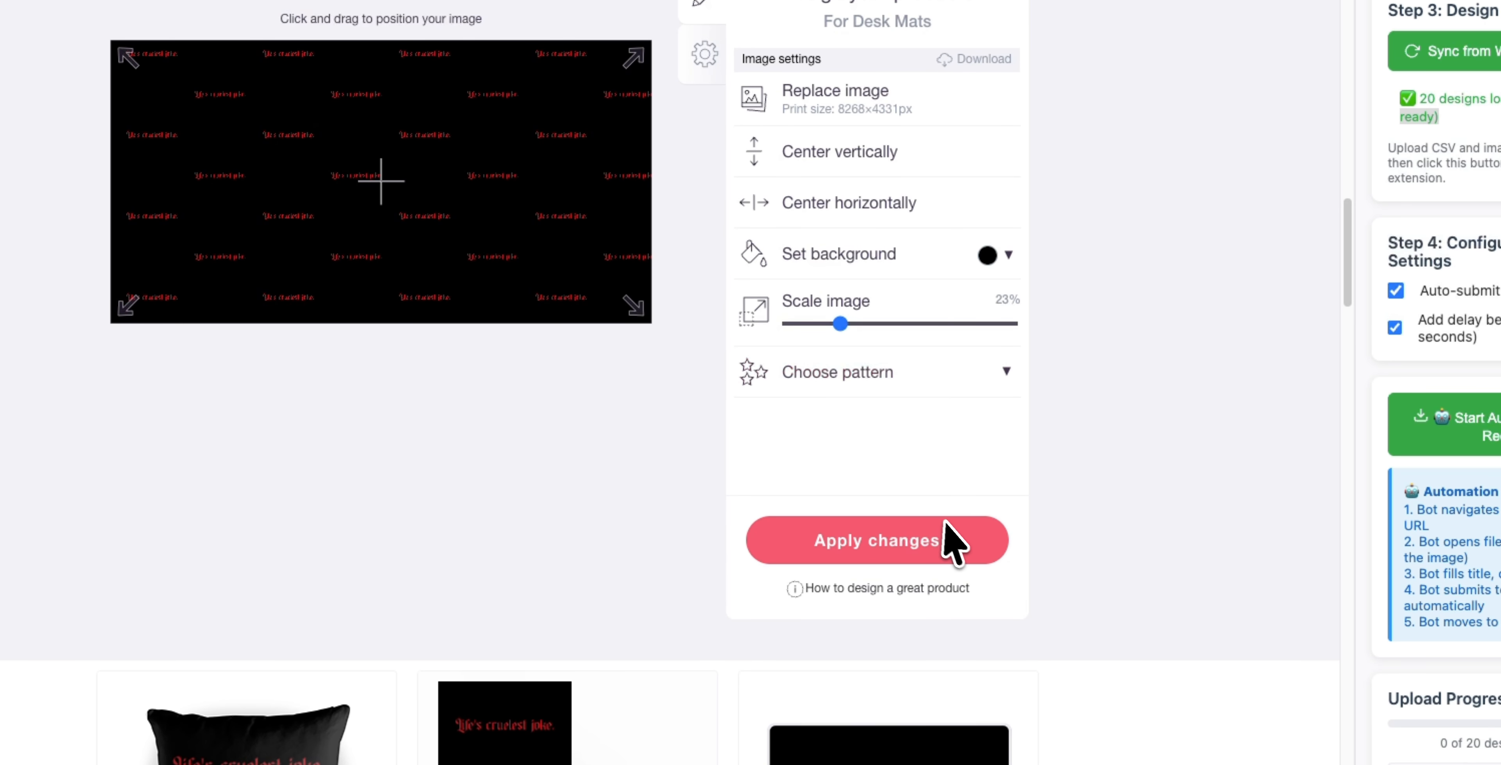
{"action": "left_click", "coordinate": [954, 542]}
- Enable the Premium Oversized Hoodie and Premium Oversized Sweatshirt for Standard Print Clothing and apply the changes
{"action": "scroll", "coordinate": [730, 570], "scroll_direction": "up", "scroll_amount": 10}
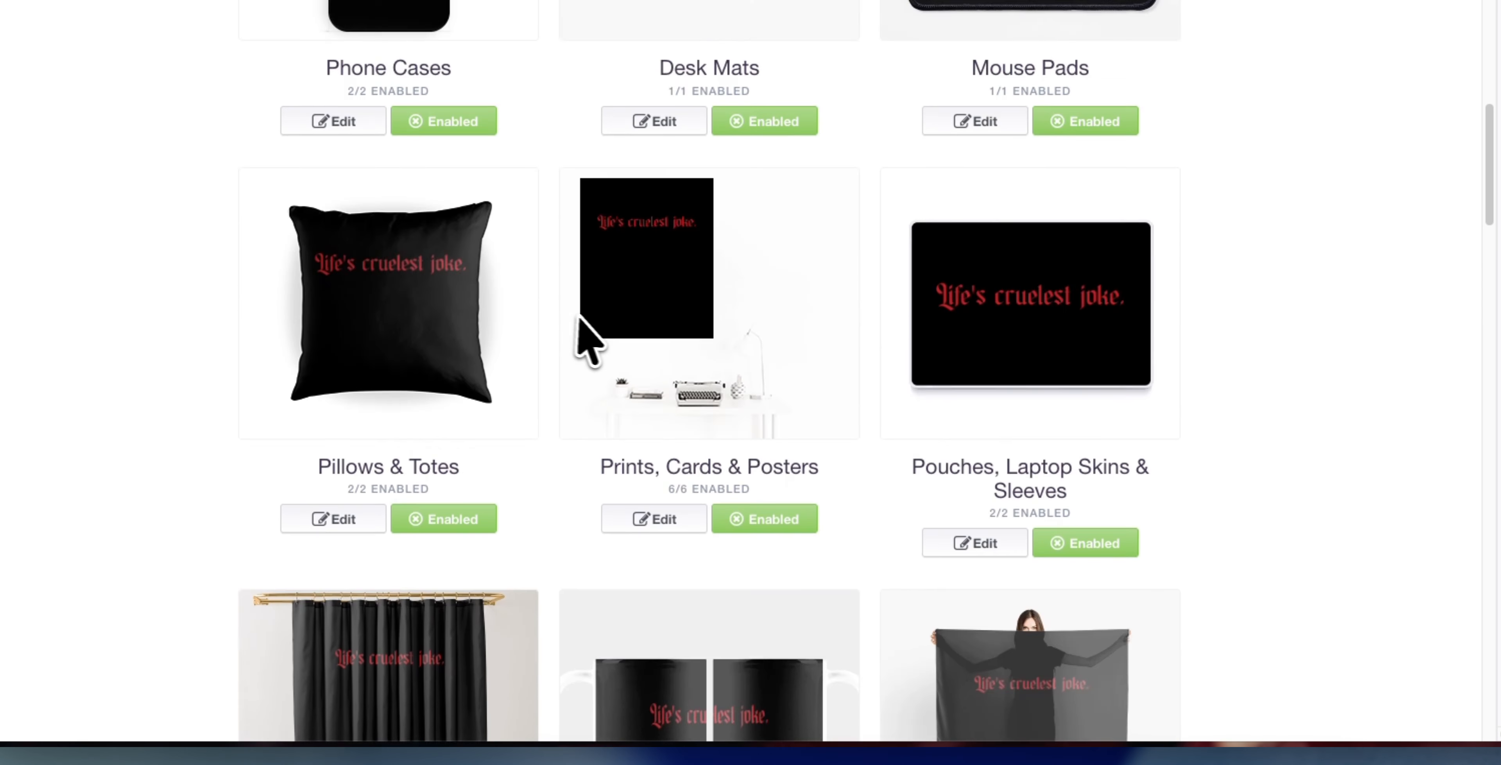
{"action": "scroll", "coordinate": [578, 318], "scroll_direction": "up", "scroll_amount": 6}
{"action": "scroll", "coordinate": [553, 385], "scroll_direction": "down", "scroll_amount": 6}
{"action": "scroll", "coordinate": [551, 394], "scroll_direction": "up", "scroll_amount": 6}
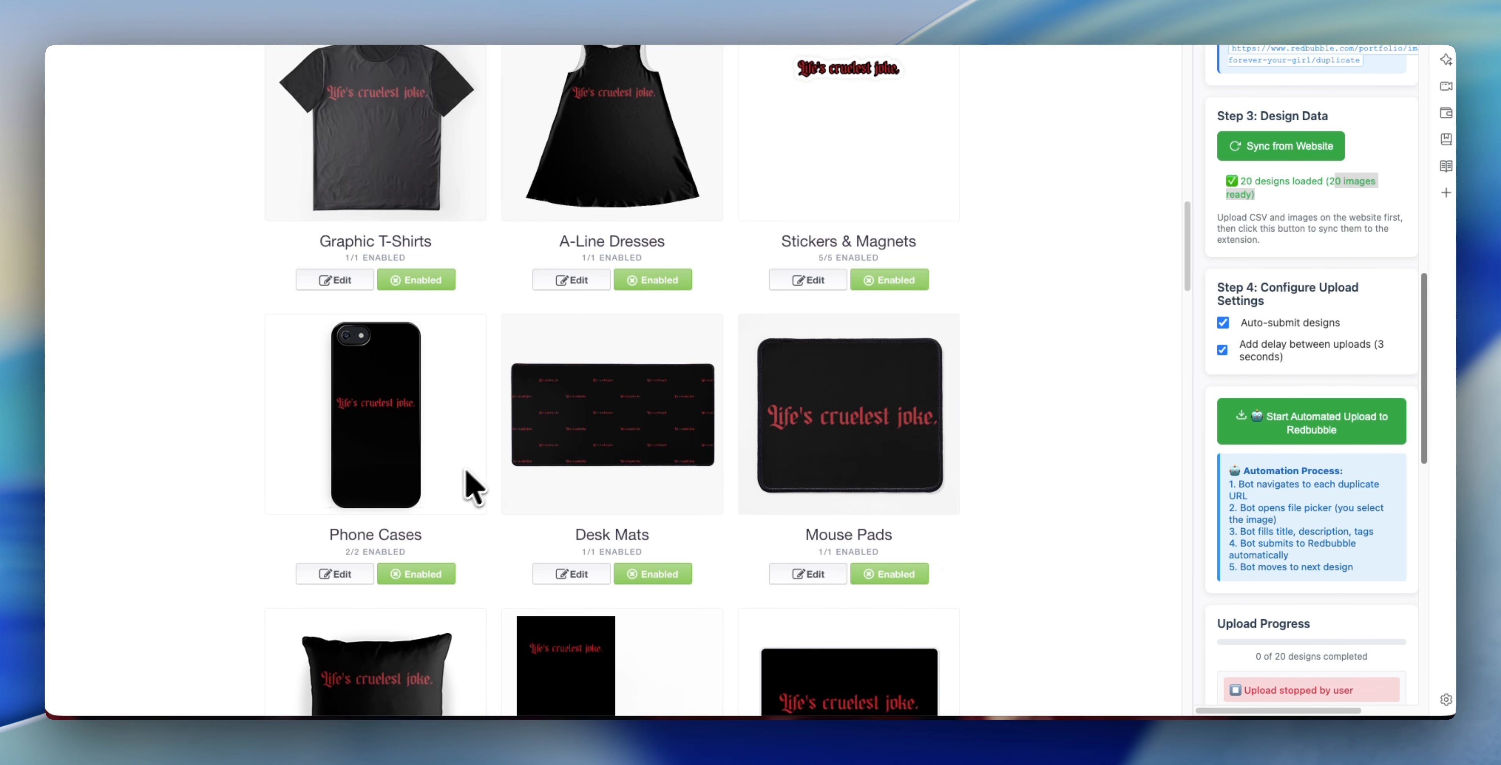
{"action": "scroll", "coordinate": [467, 489], "scroll_direction": "up", "scroll_amount": 8}
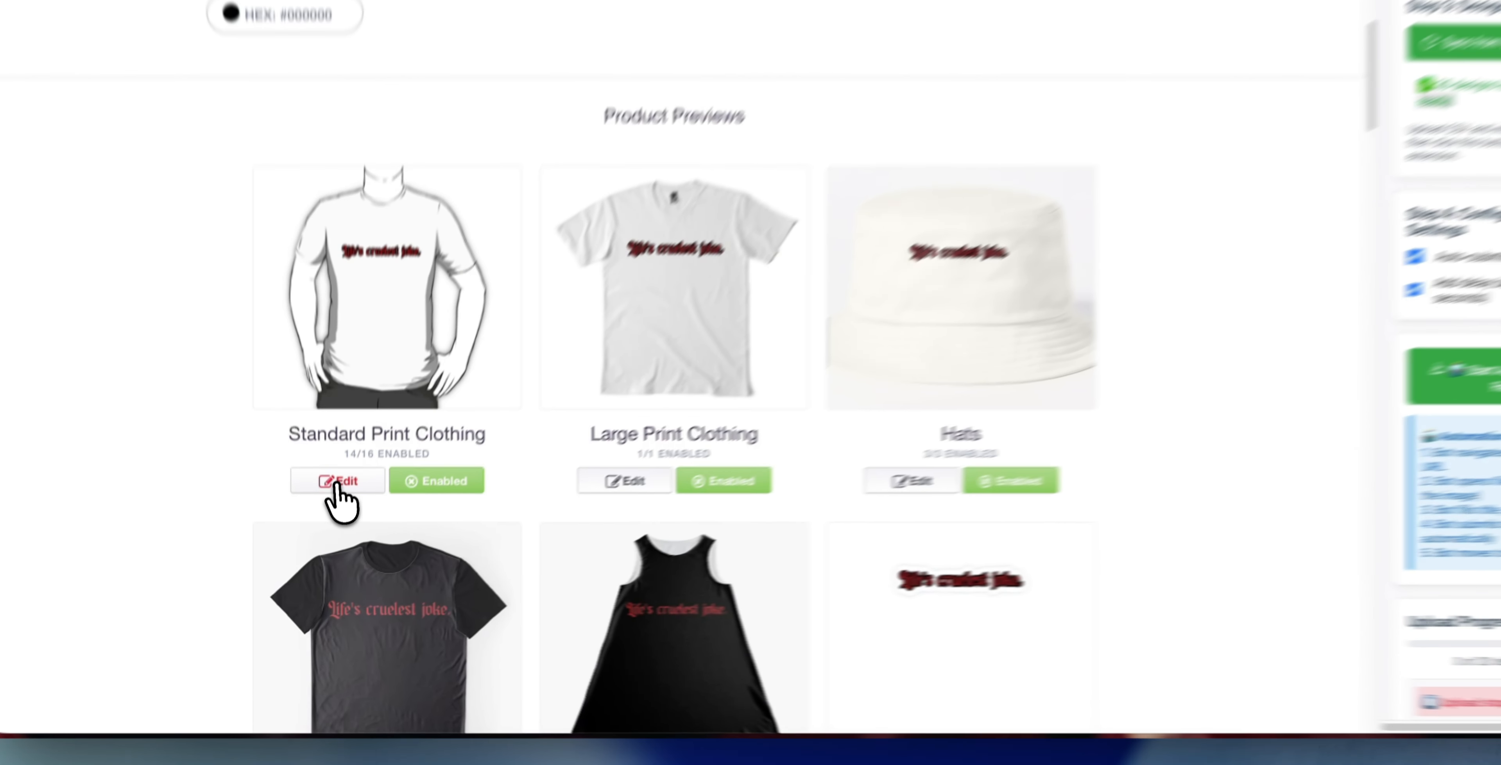
{"action": "left_click", "coordinate": [335, 507]}
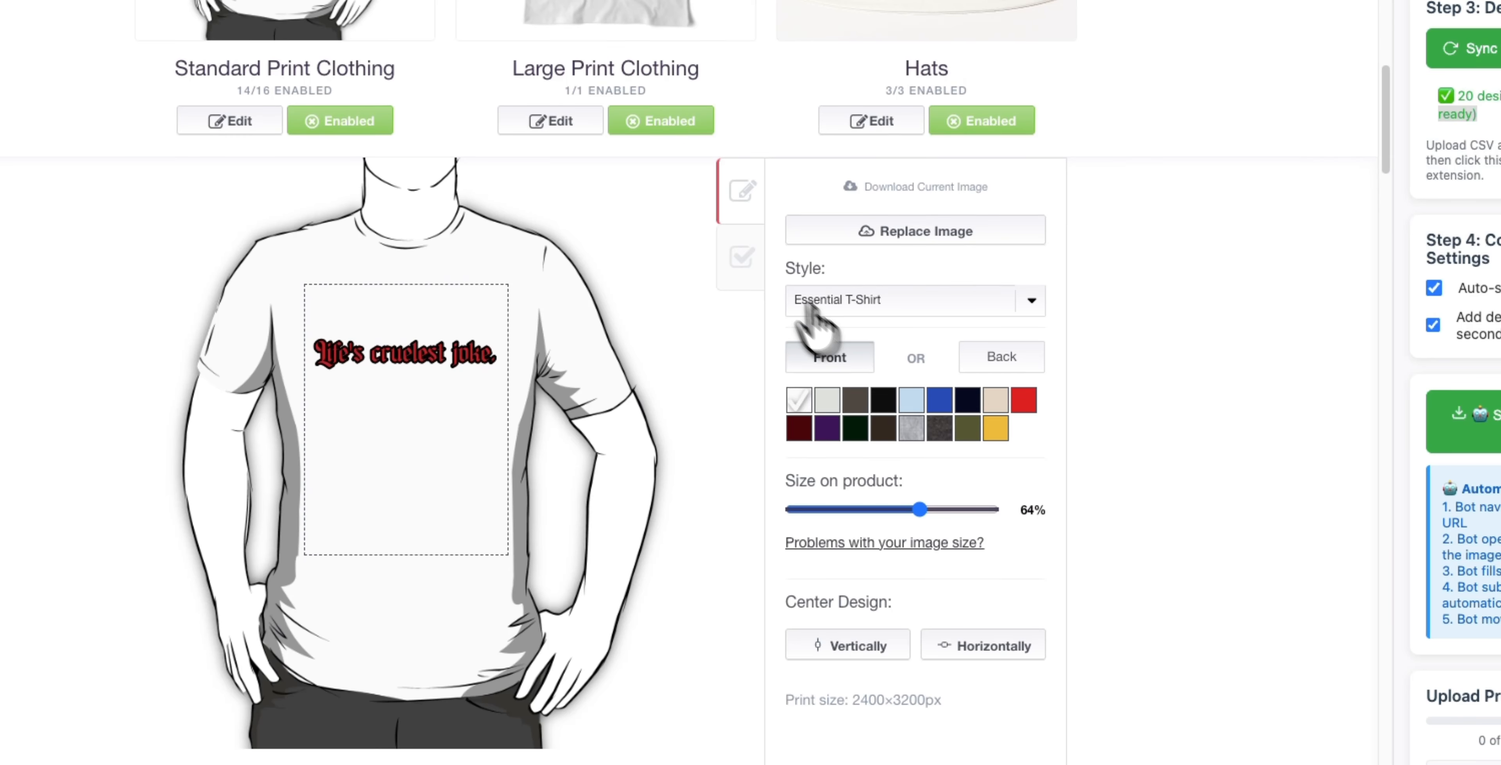
{"action": "left_click", "coordinate": [741, 256]}
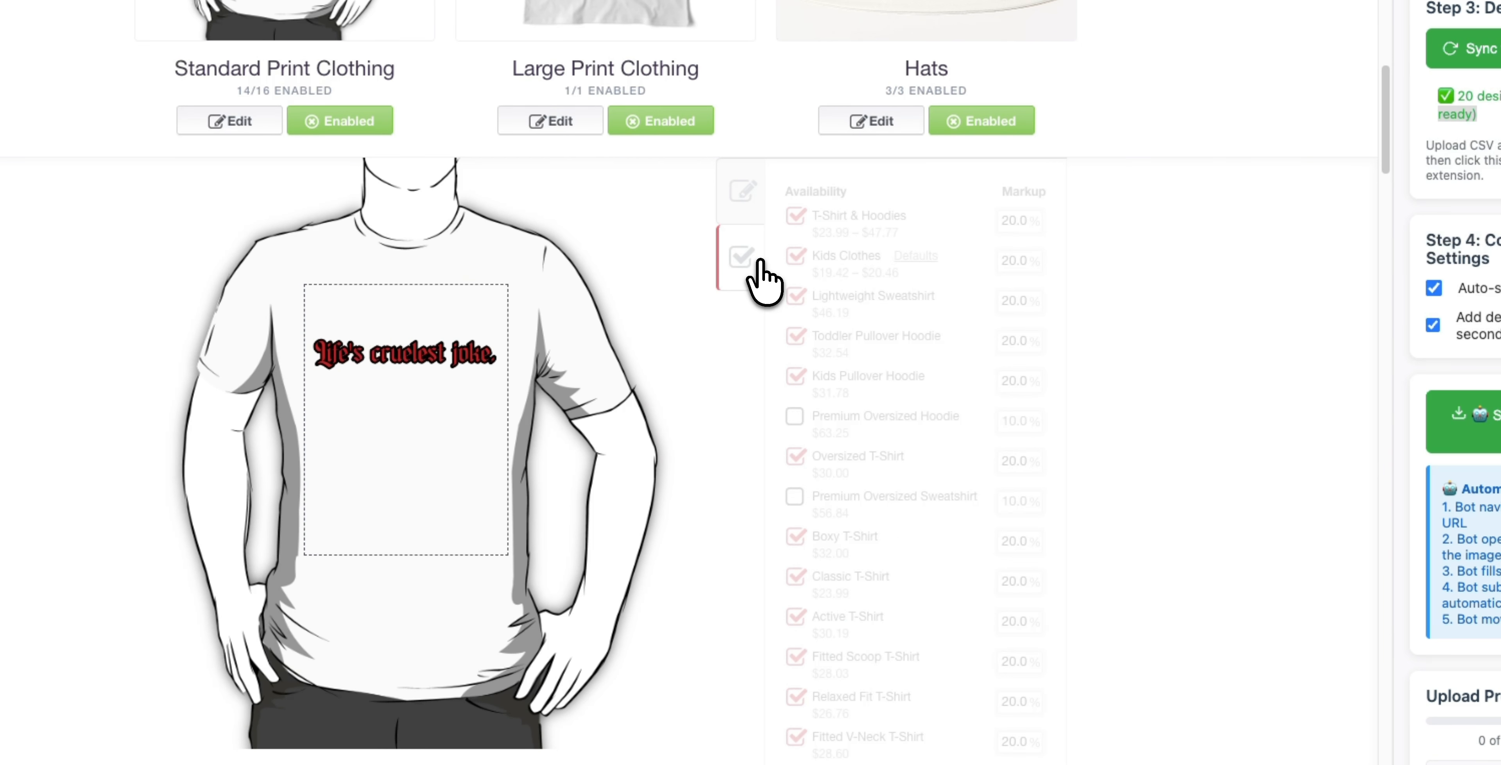
{"action": "left_click", "coordinate": [800, 415]}
{"action": "scroll", "coordinate": [907, 522], "scroll_direction": "down", "scroll_amount": 12}
{"action": "scroll", "coordinate": [915, 474], "scroll_direction": "up", "scroll_amount": 6}
{"action": "left_click", "coordinate": [940, 350]}
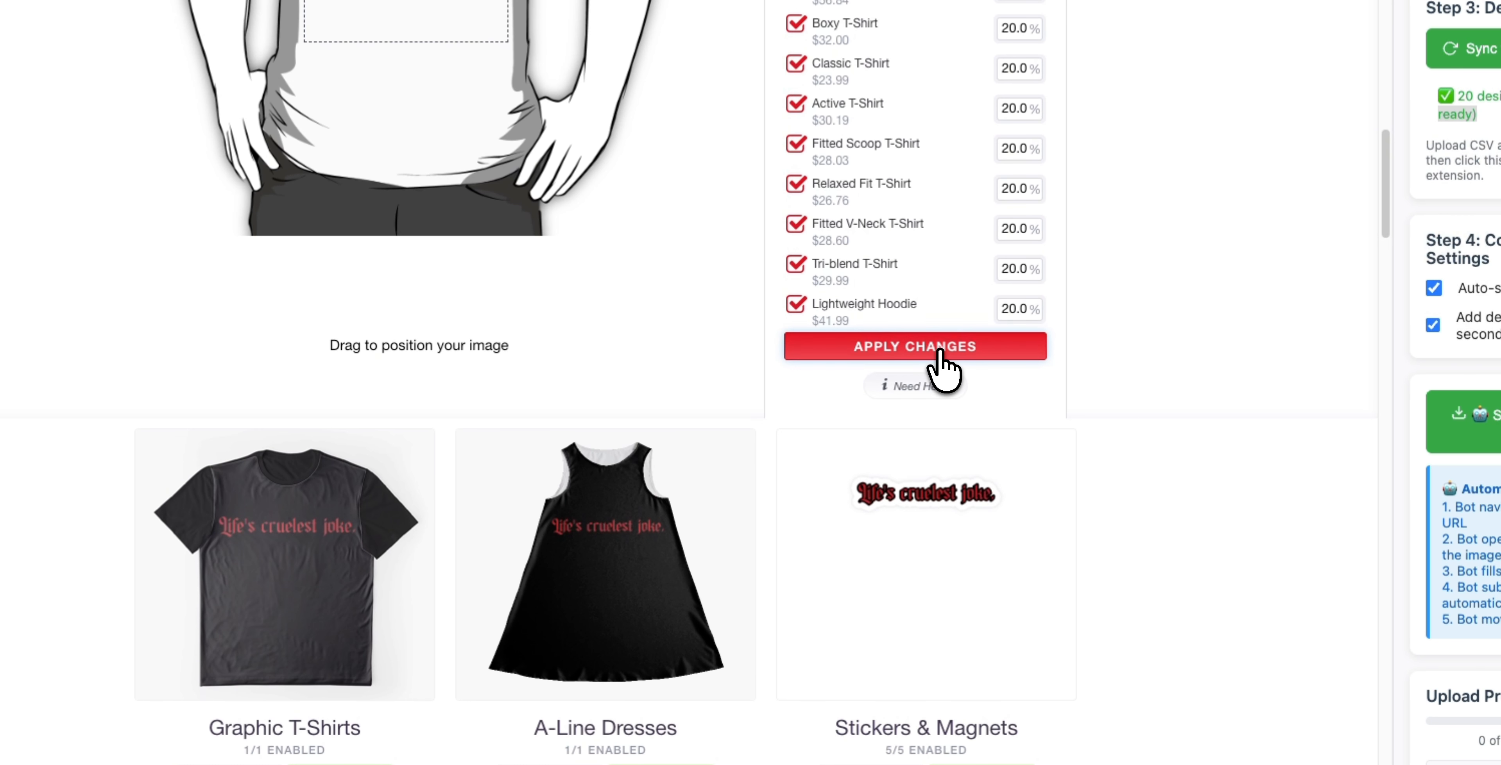
- Set the Large Print Clothing Premium T-Shirt's default color to black and apply the changes
{"action": "scroll", "coordinate": [932, 442], "scroll_direction": "up", "scroll_amount": 12}
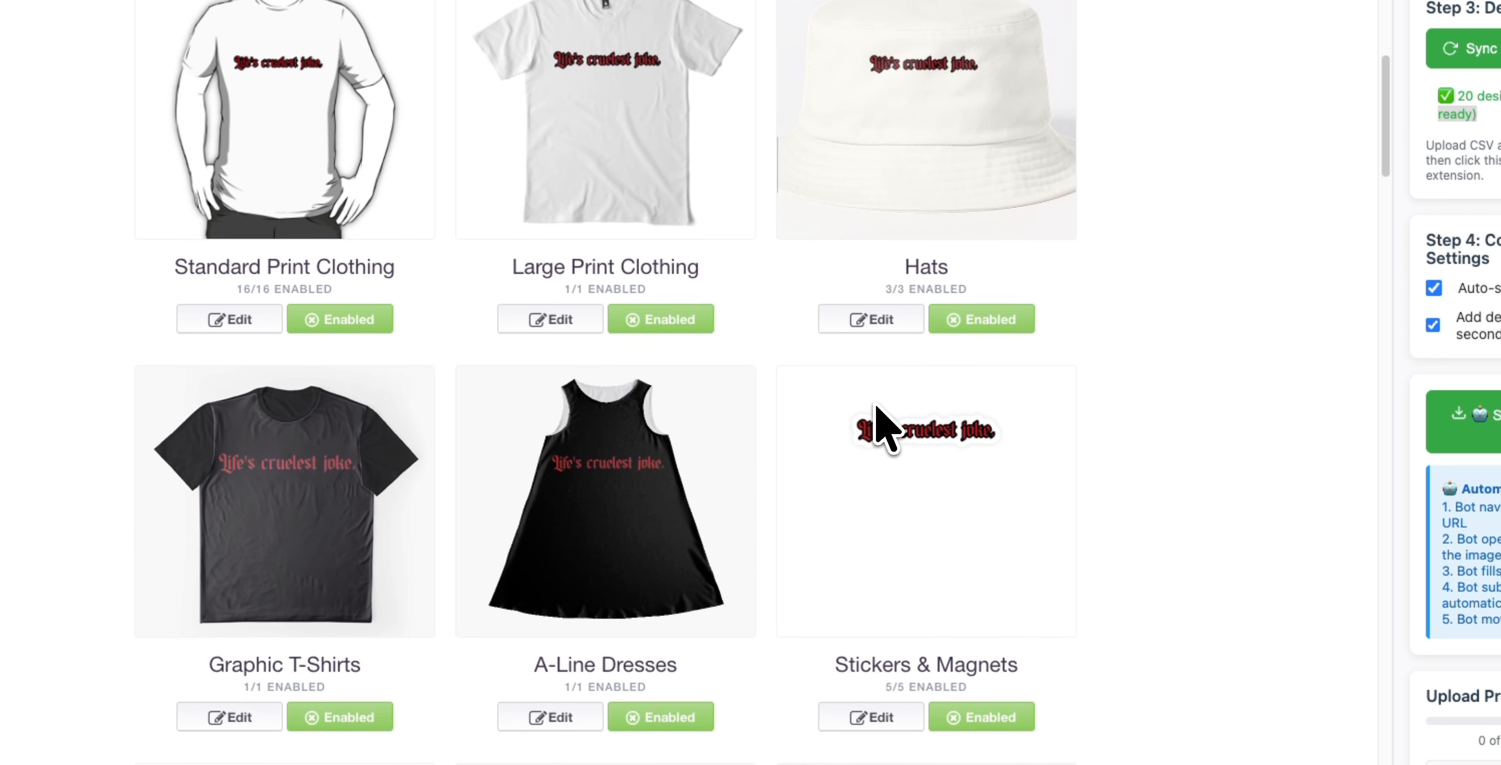
{"action": "left_click", "coordinate": [548, 327]}
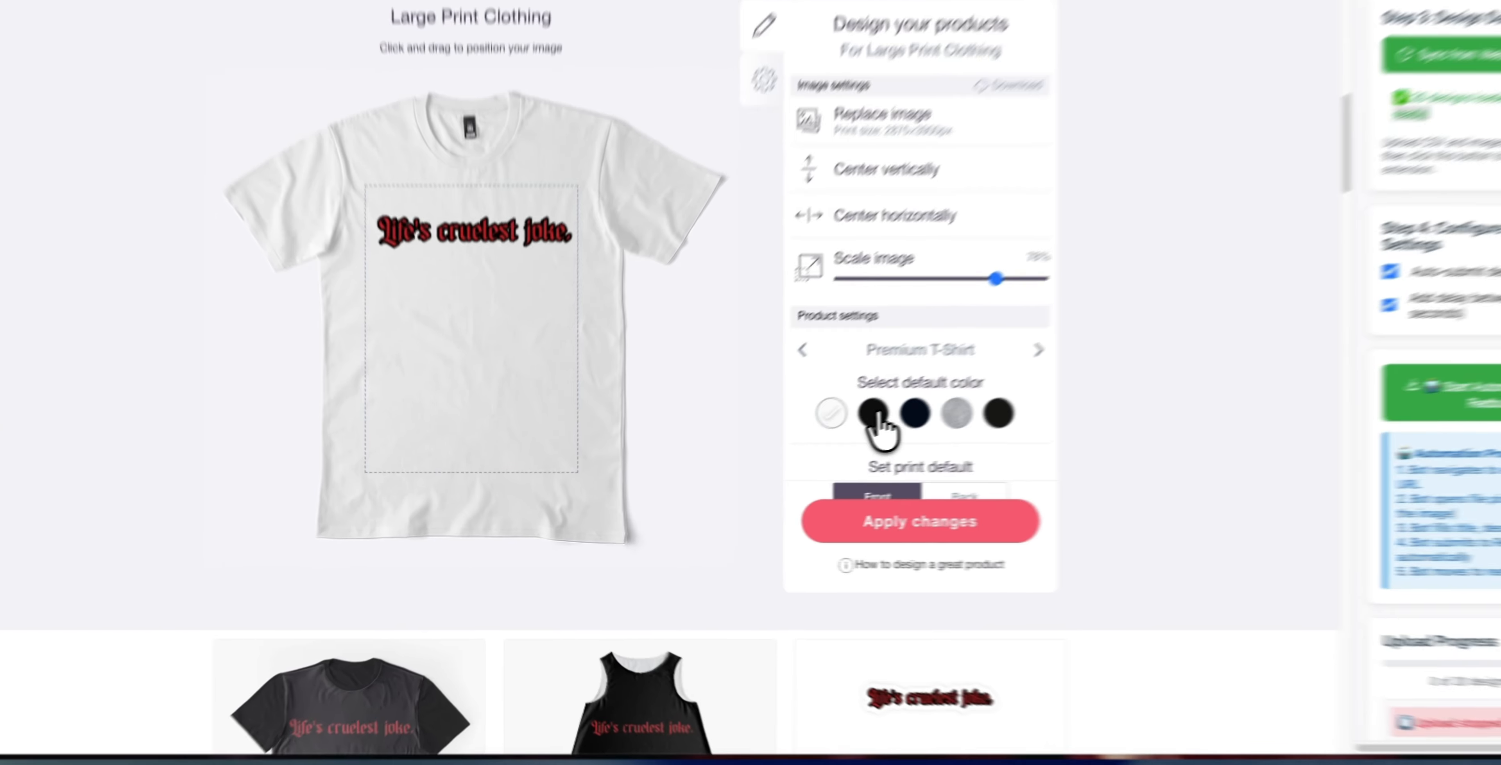
{"action": "left_click", "coordinate": [802, 438]}
{"action": "scroll", "coordinate": [987, 524], "scroll_direction": "down", "scroll_amount": 1}
- Set the Standard Print Clothing Essential T-Shirt's default color to black and apply the changes
{"action": "scroll", "coordinate": [308, 352], "scroll_direction": "down", "scroll_amount": 8}
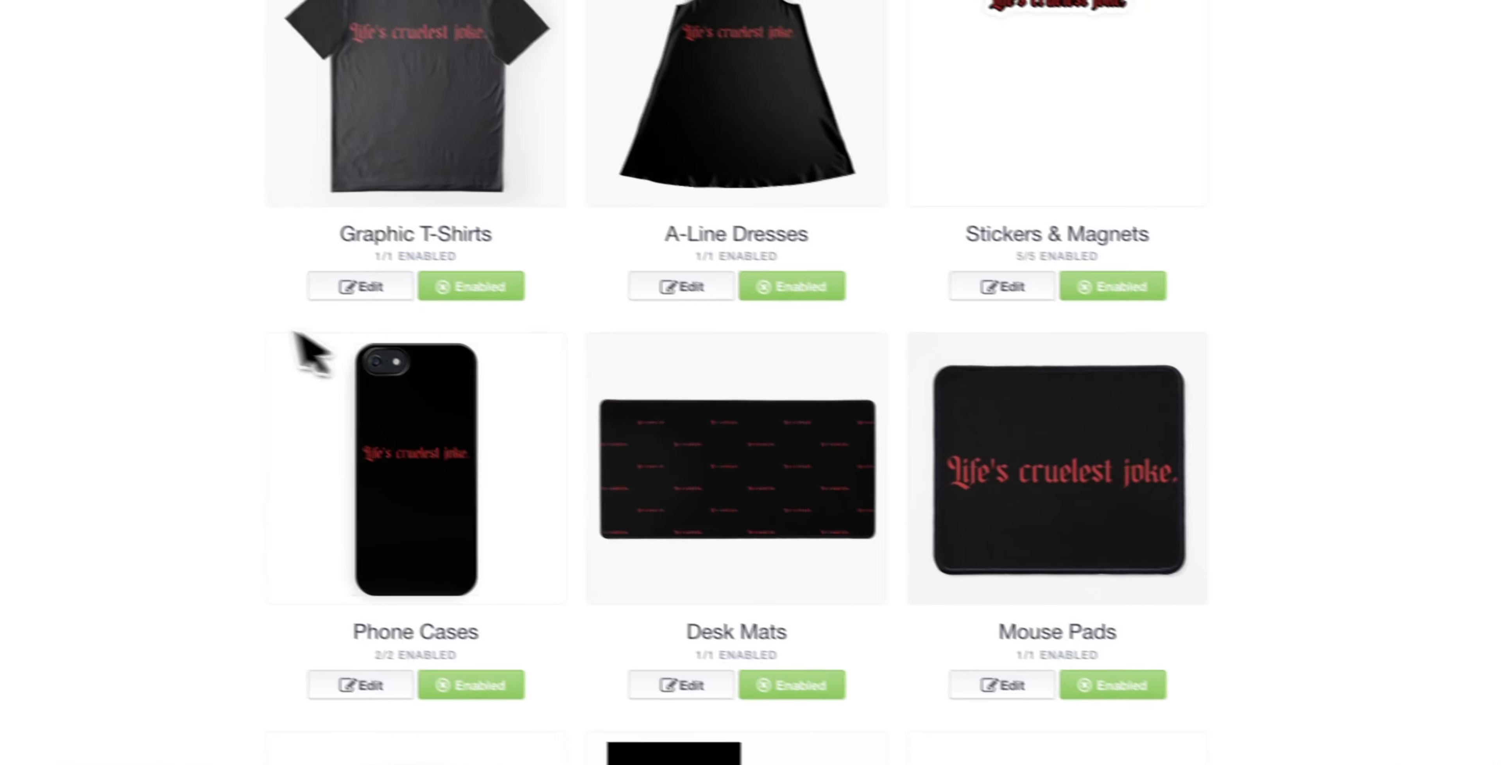
{"action": "scroll", "coordinate": [274, 345], "scroll_direction": "up", "scroll_amount": 5}
{"action": "left_click", "coordinate": [402, 248]}
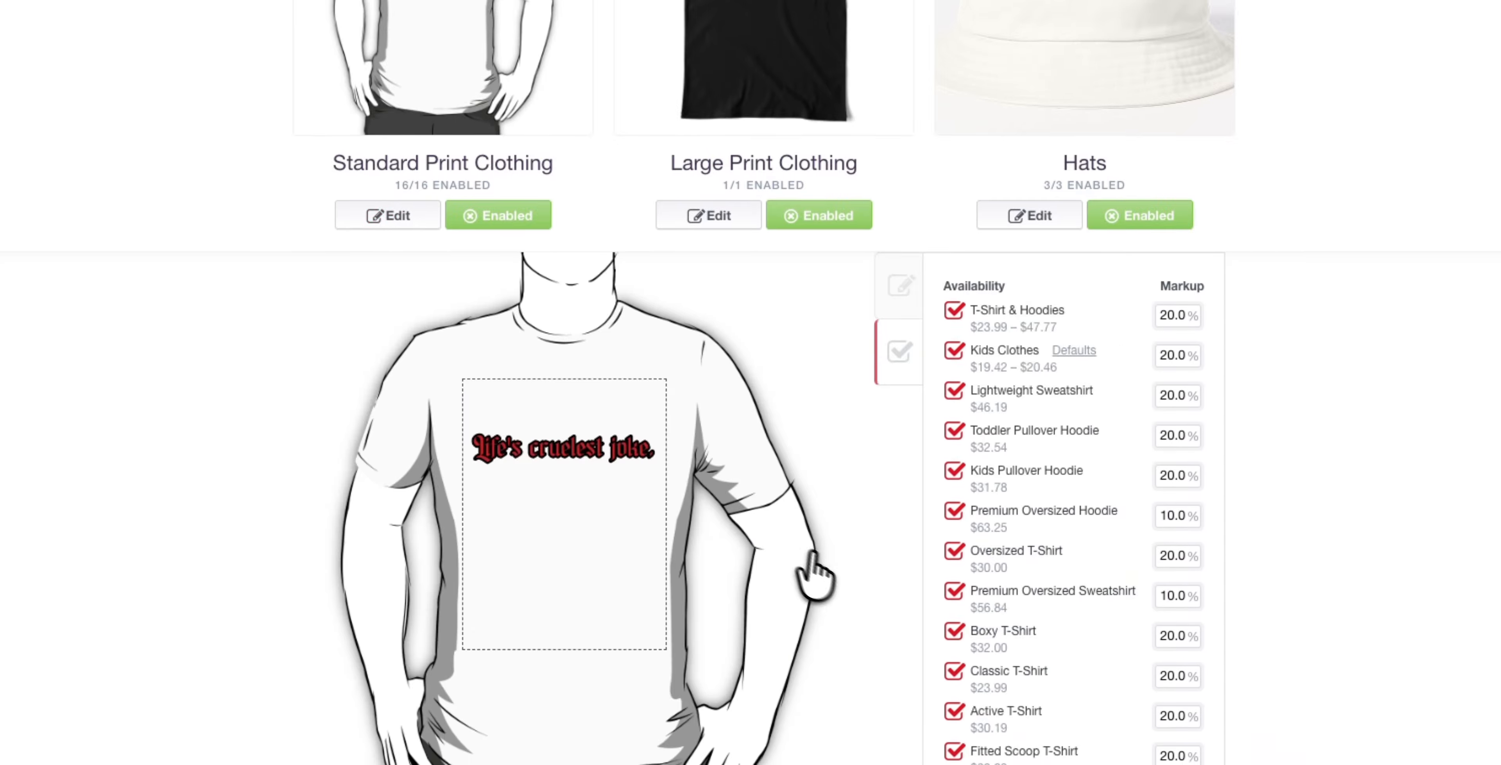
{"action": "left_click", "coordinate": [901, 315]}
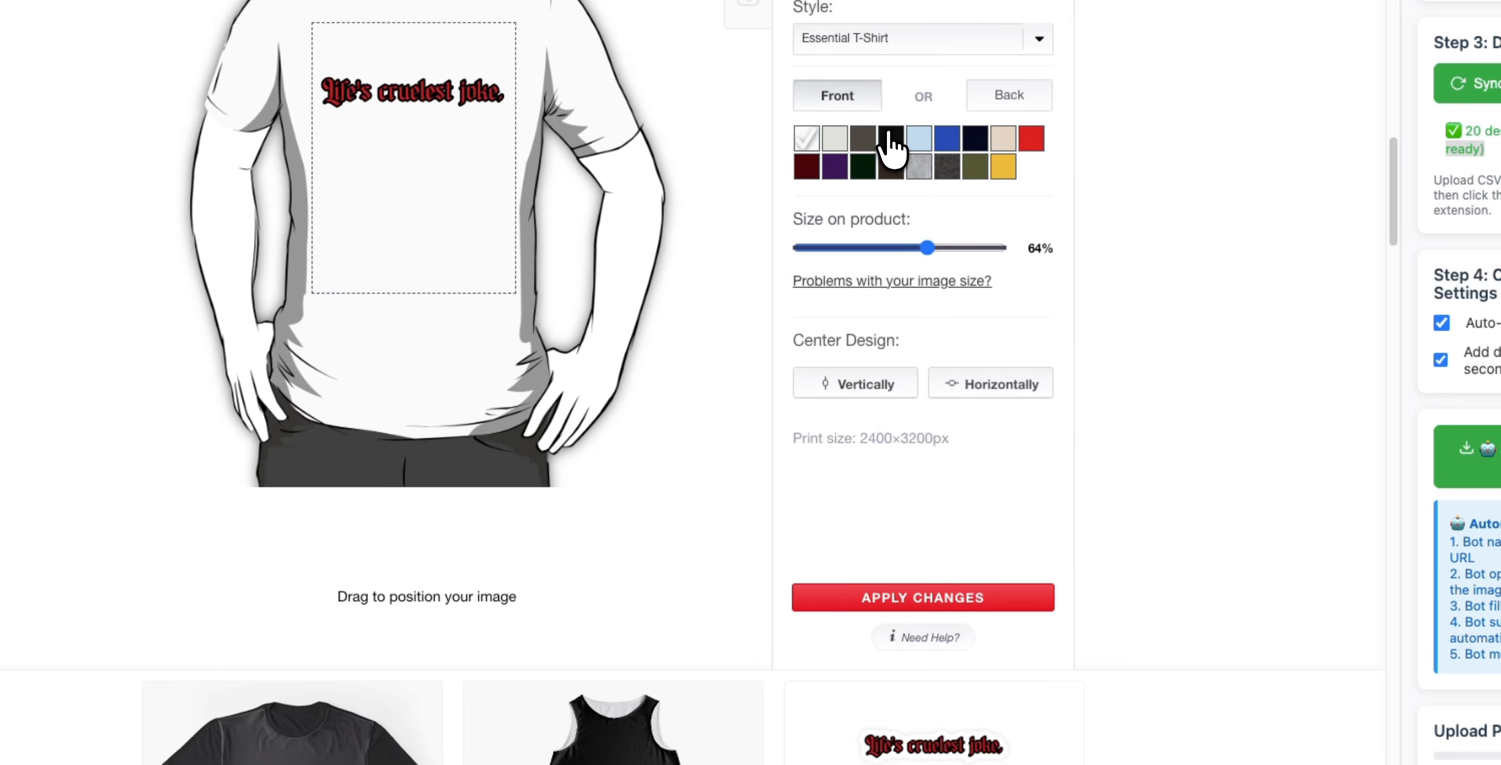
{"action": "left_click", "coordinate": [889, 135]}
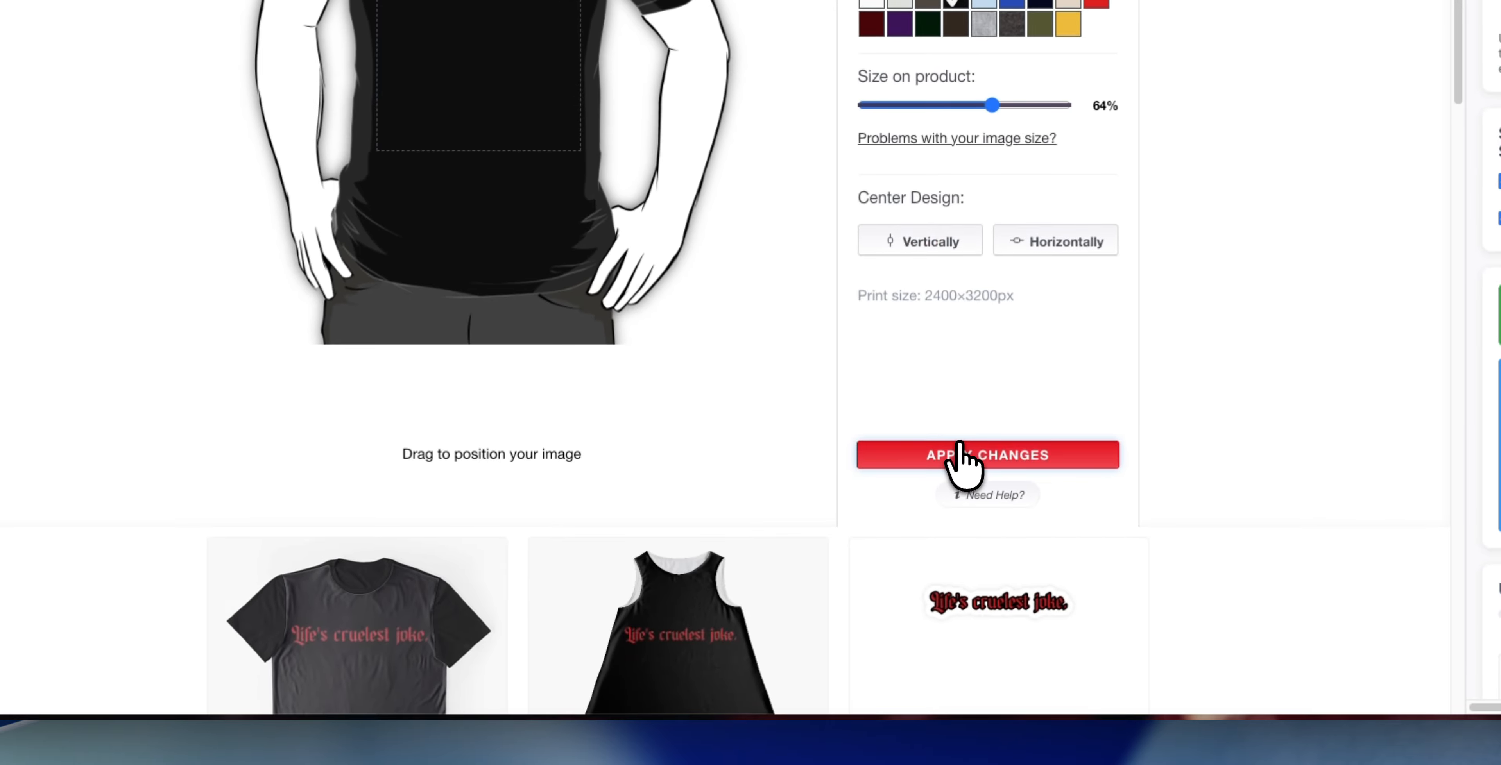
{"action": "left_click", "coordinate": [961, 455]}
- Scale the Hats image to 56%, position it near the center, make the Bucket Hat's default color black and apply the changes
{"action": "scroll", "coordinate": [641, 390], "scroll_direction": "up", "scroll_amount": 10}
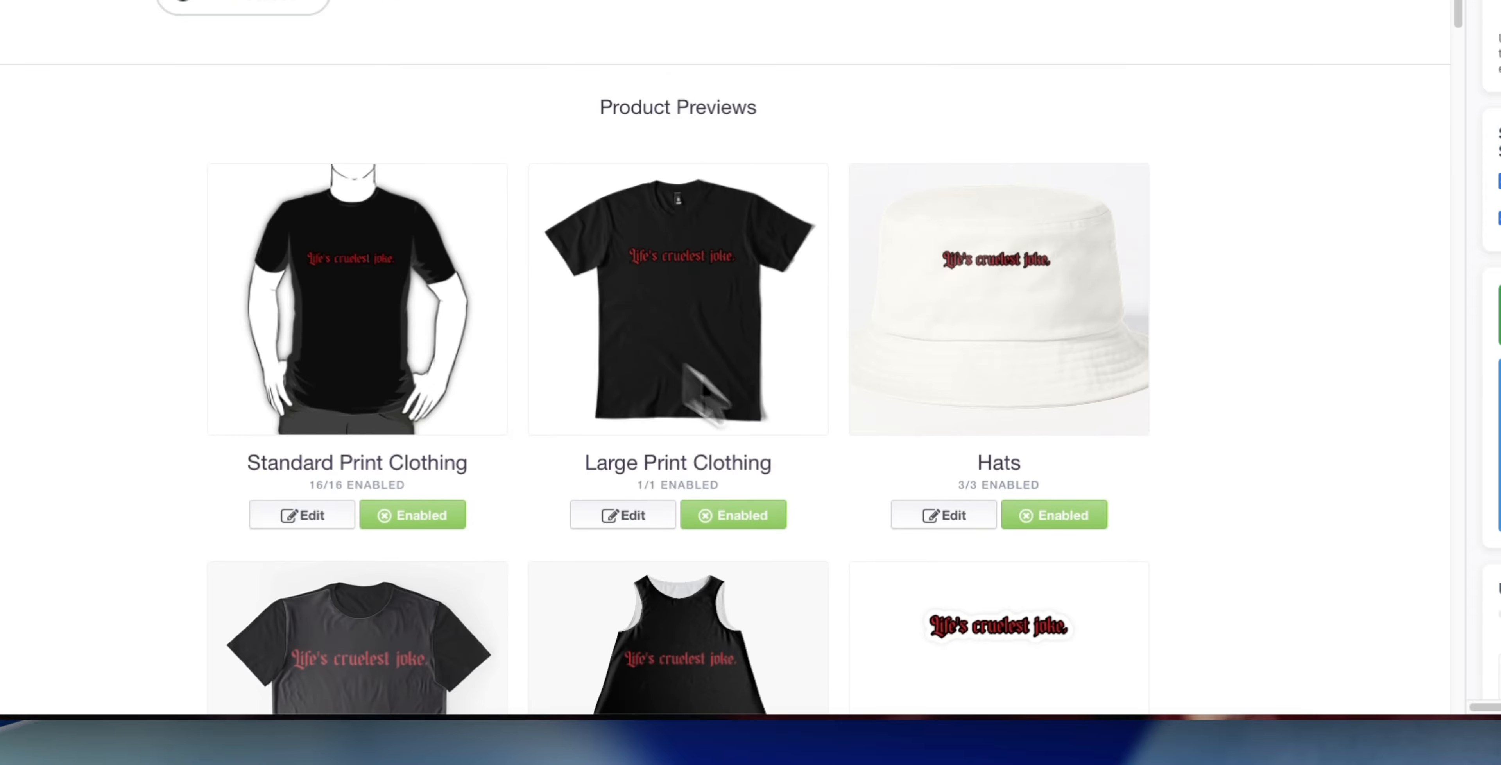
{"action": "left_click", "coordinate": [917, 512]}
{"action": "left_click_drag", "start_coordinate": [656, 429], "coordinate": [646, 469]}
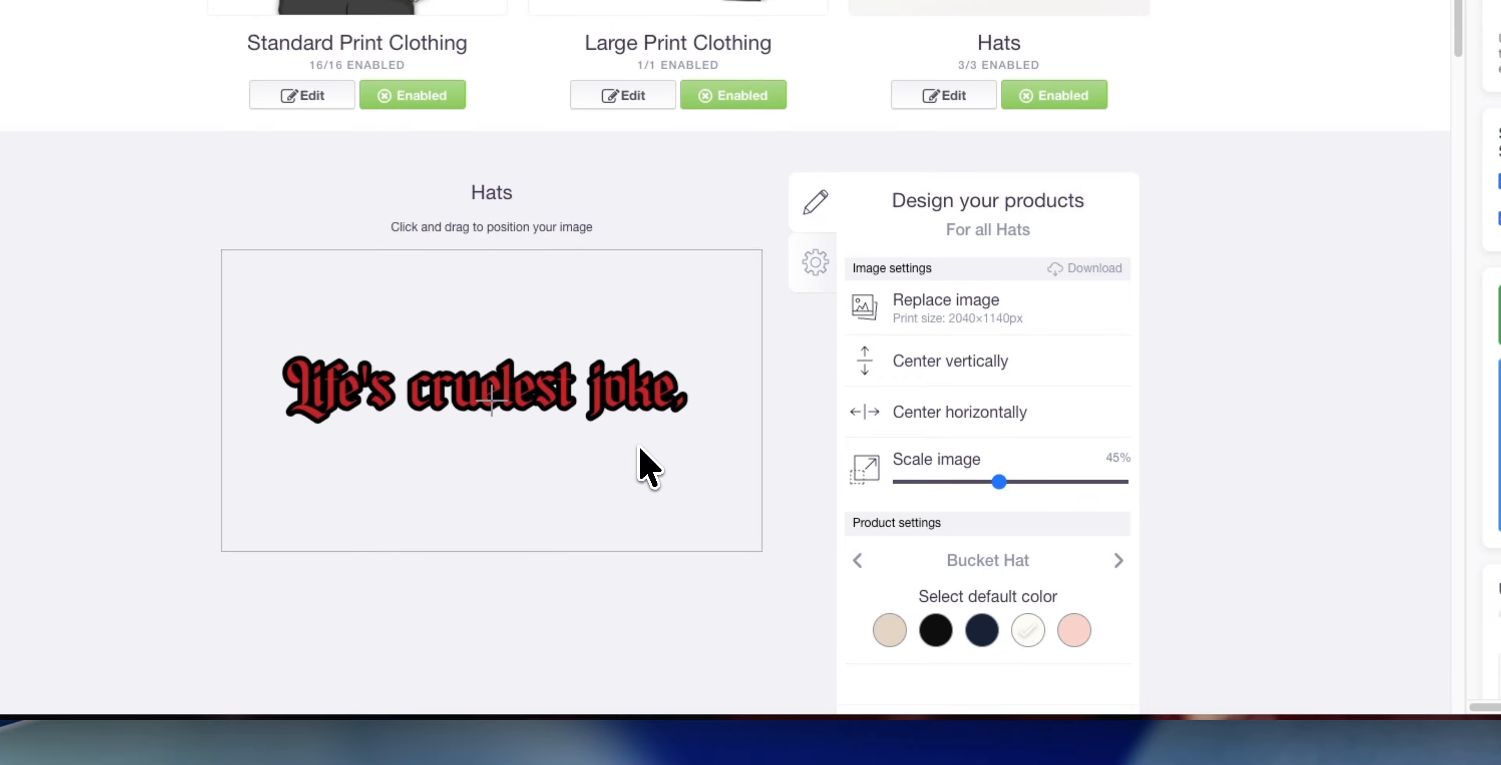
{"action": "left_click_drag", "start_coordinate": [951, 500], "coordinate": [972, 500]}
{"action": "left_click_drag", "start_coordinate": [631, 426], "coordinate": [641, 473]}
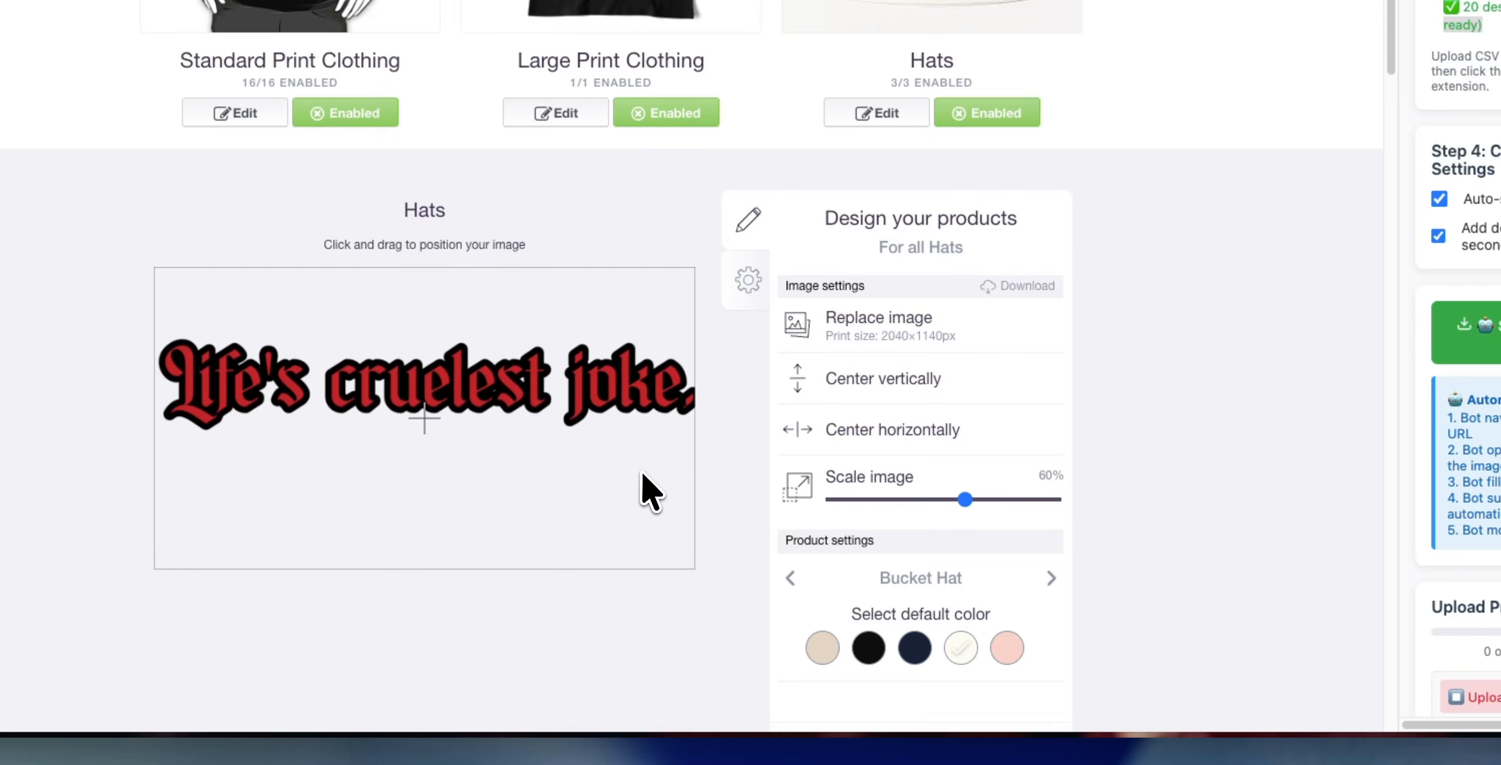
{"action": "left_click_drag", "start_coordinate": [962, 500], "coordinate": [956, 500]}
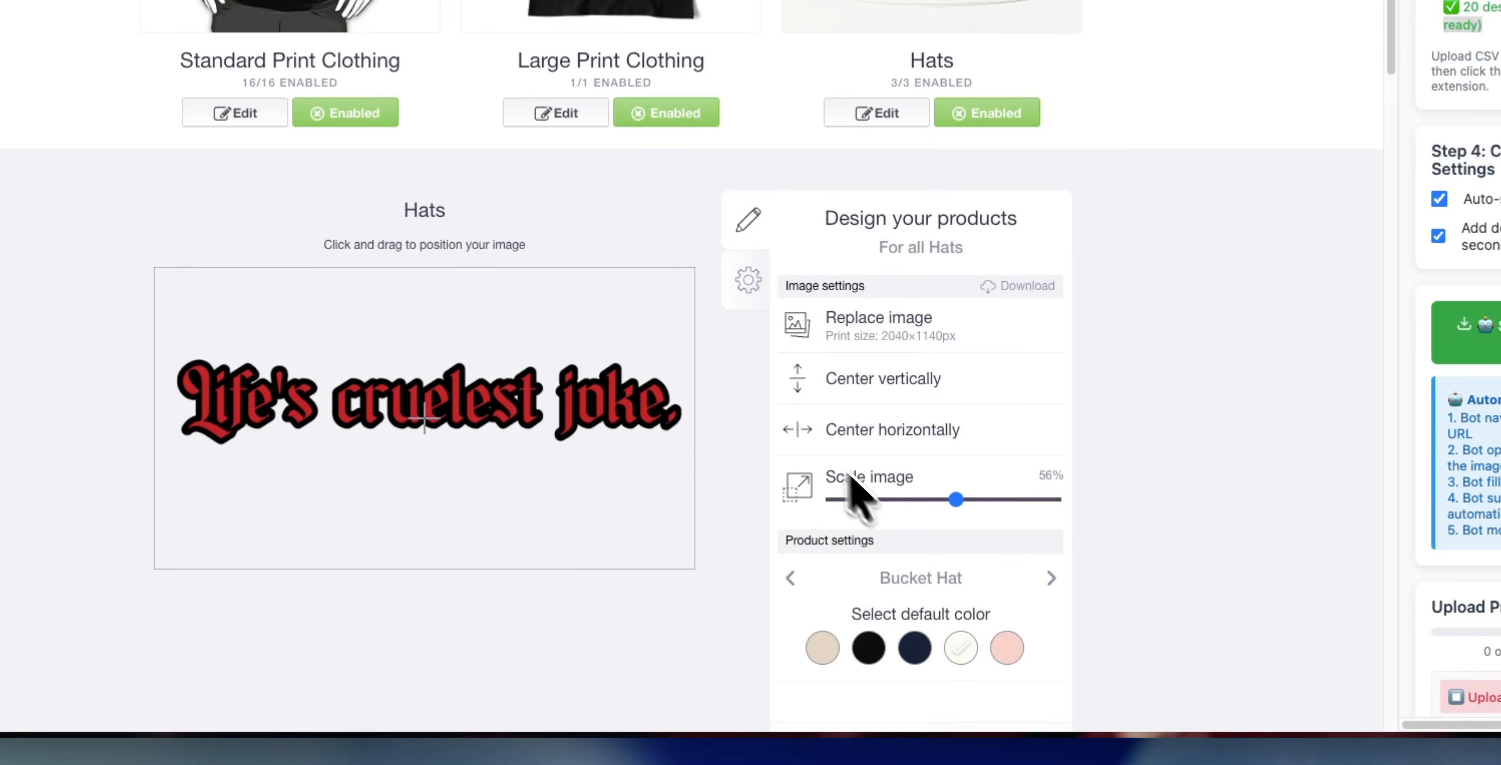
{"action": "scroll", "coordinate": [868, 647], "scroll_direction": "down", "scroll_amount": 3}
{"action": "left_click", "coordinate": [924, 590]}
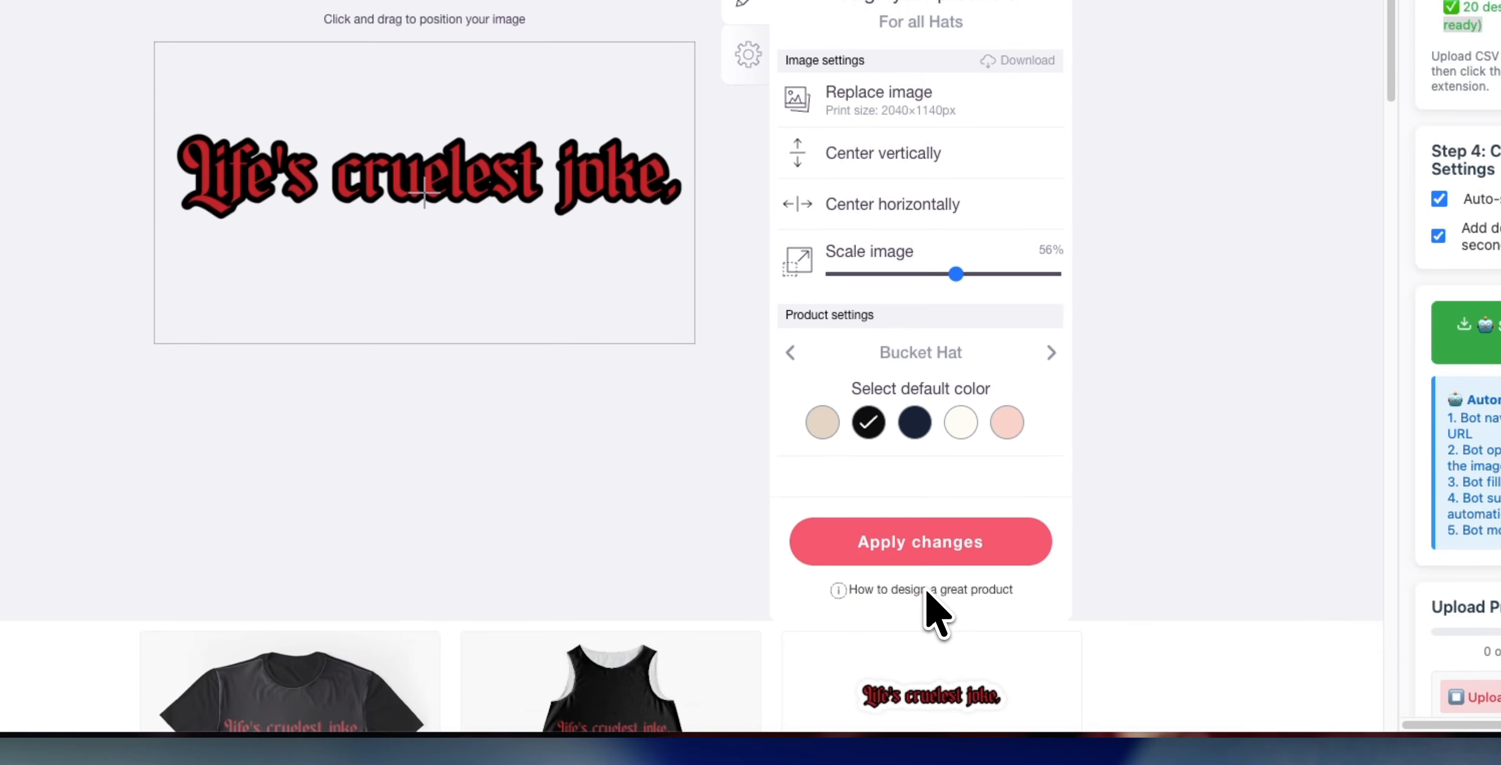
- Agree to the Redbubble User Agreement and save the edited work
{"action": "scroll", "coordinate": [904, 247], "scroll_direction": "up", "scroll_amount": 6}
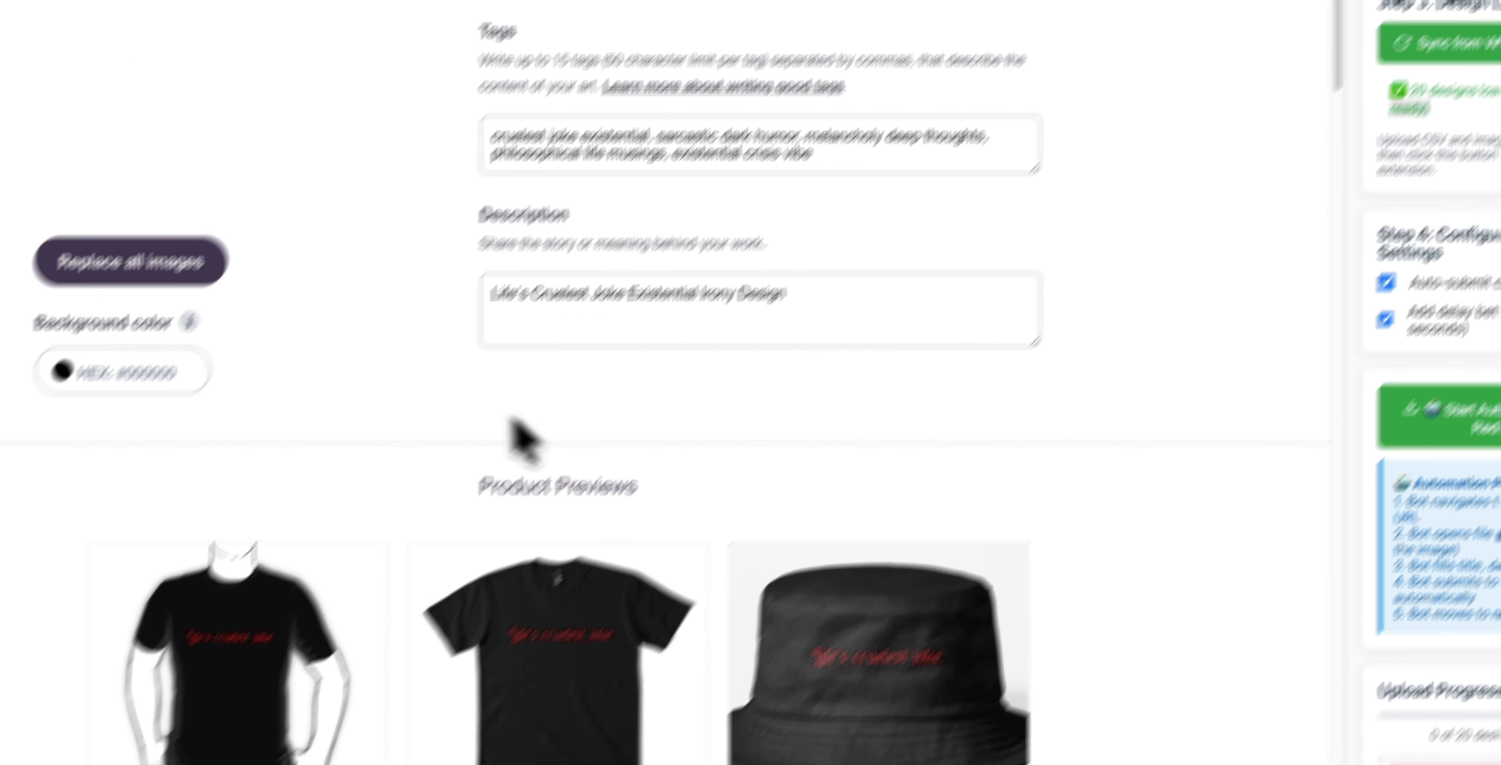
{"action": "scroll", "coordinate": [781, 412], "scroll_direction": "down", "scroll_amount": 15}
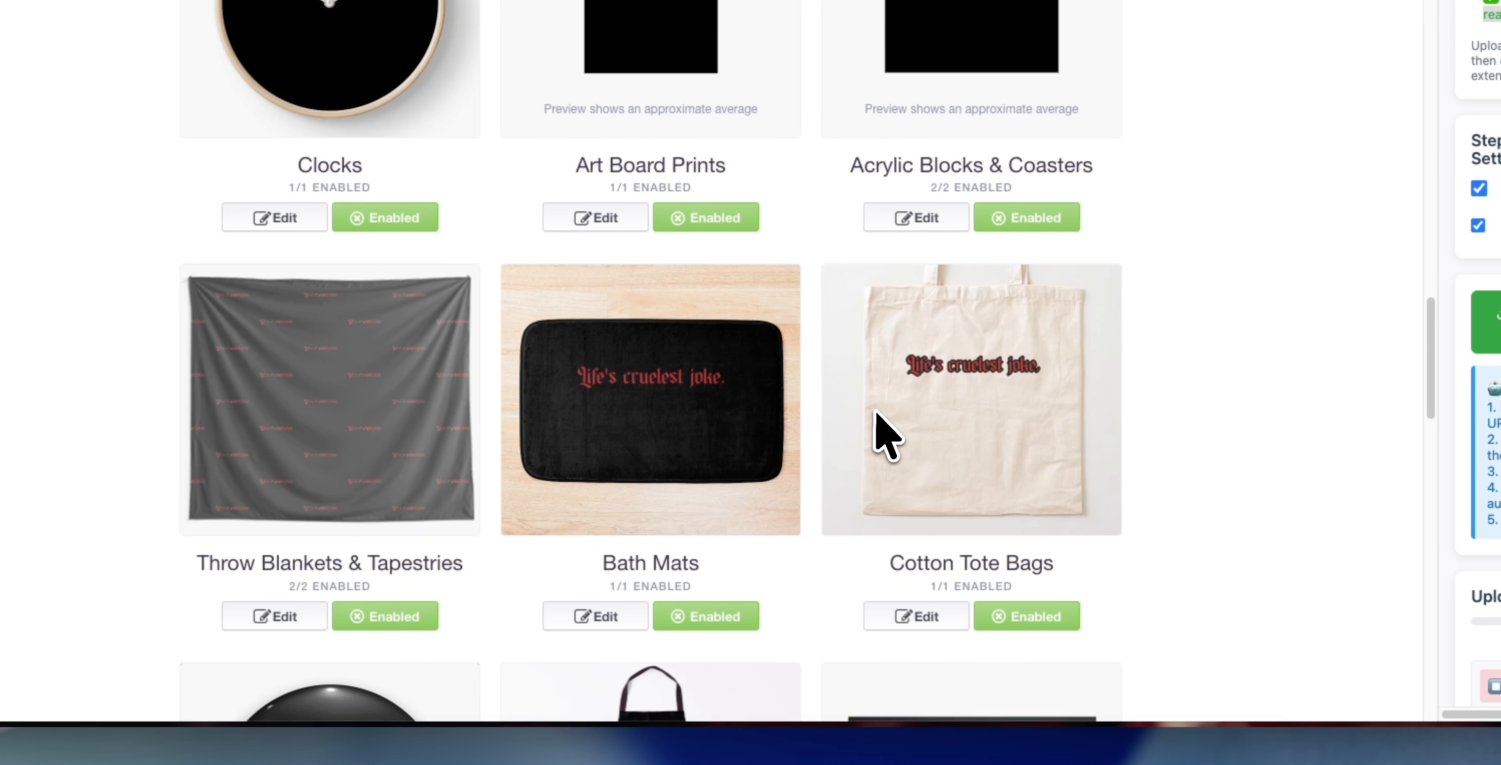
{"action": "scroll", "coordinate": [876, 411], "scroll_direction": "down", "scroll_amount": 20}
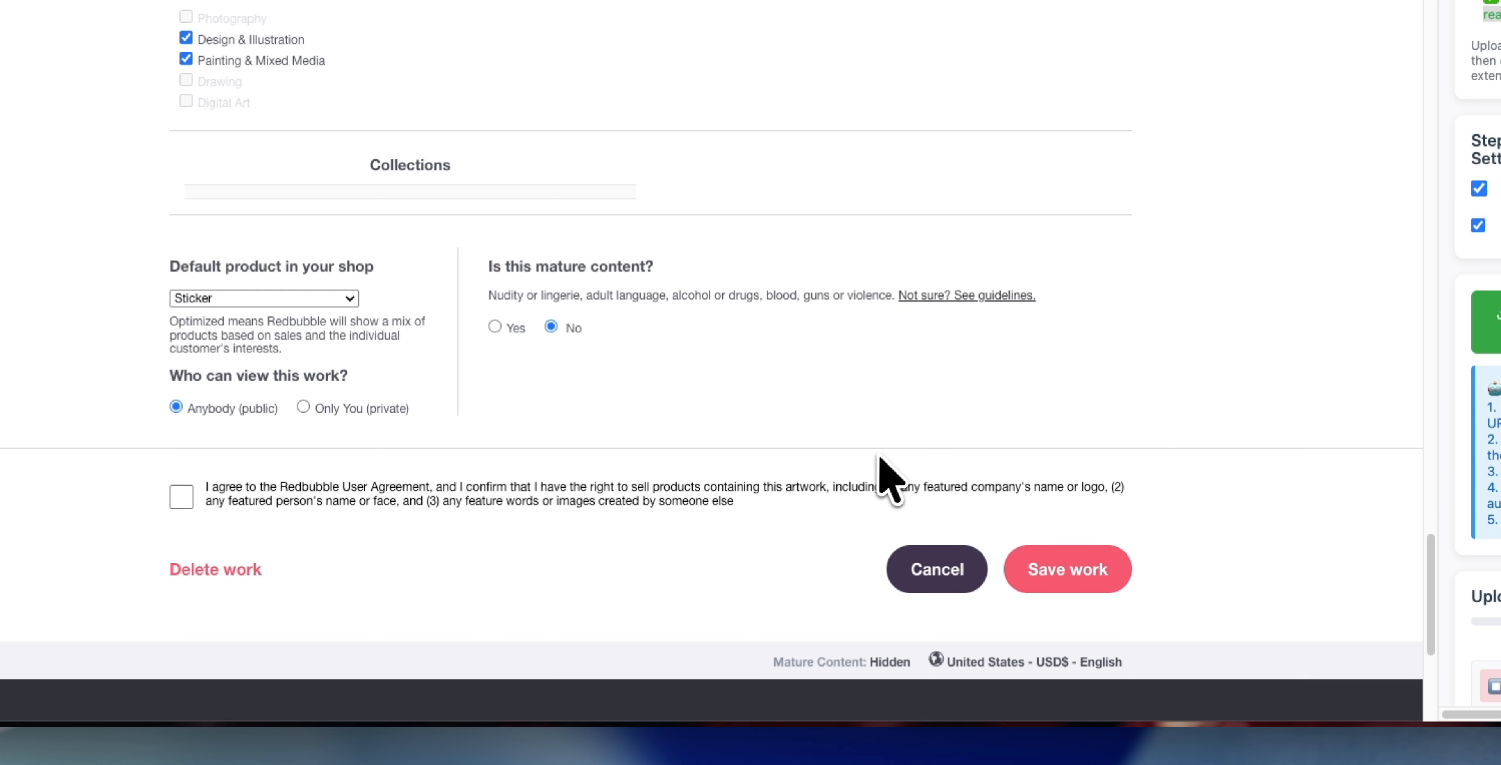
{"action": "left_click", "coordinate": [252, 490]}
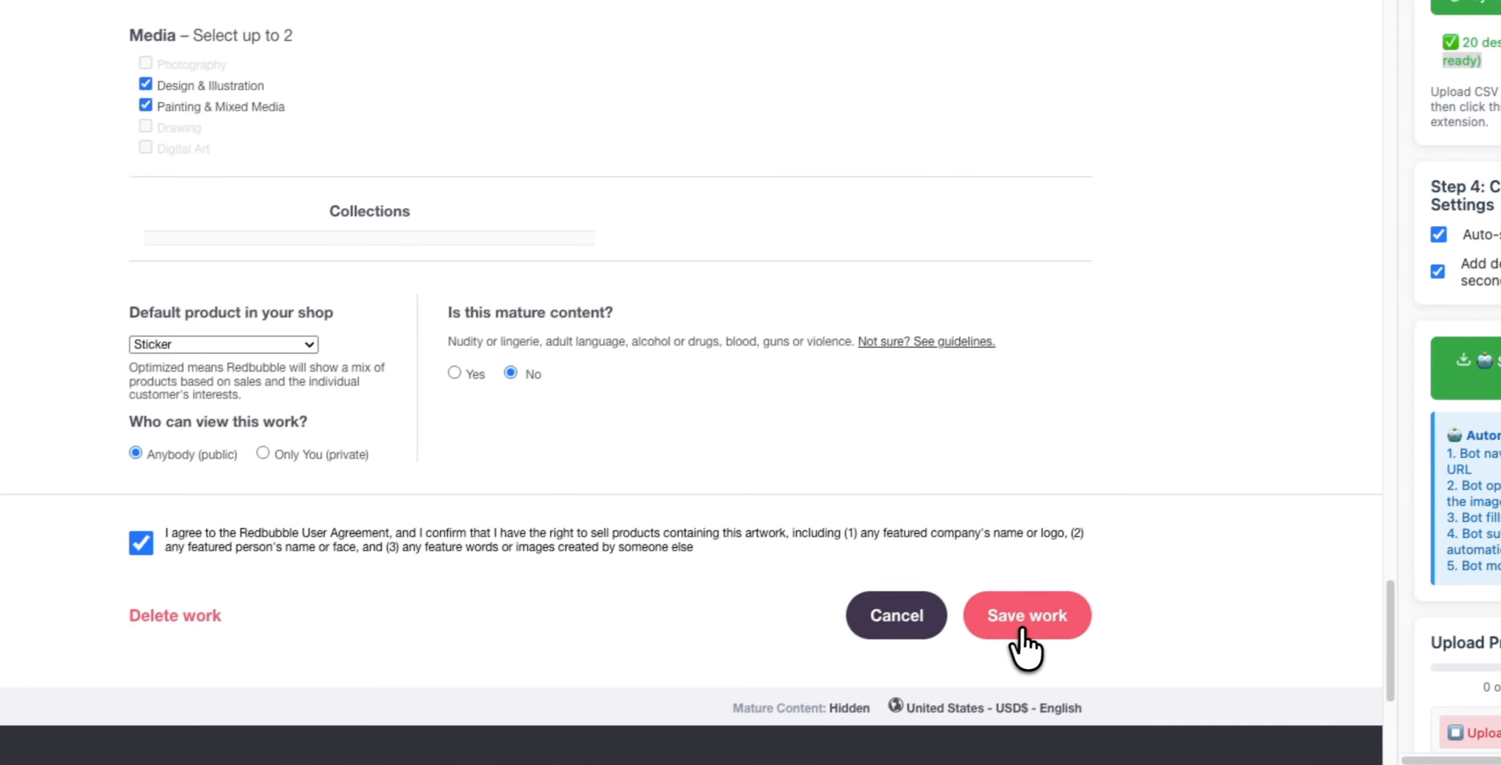
{"action": "left_click", "coordinate": [1113, 573]}
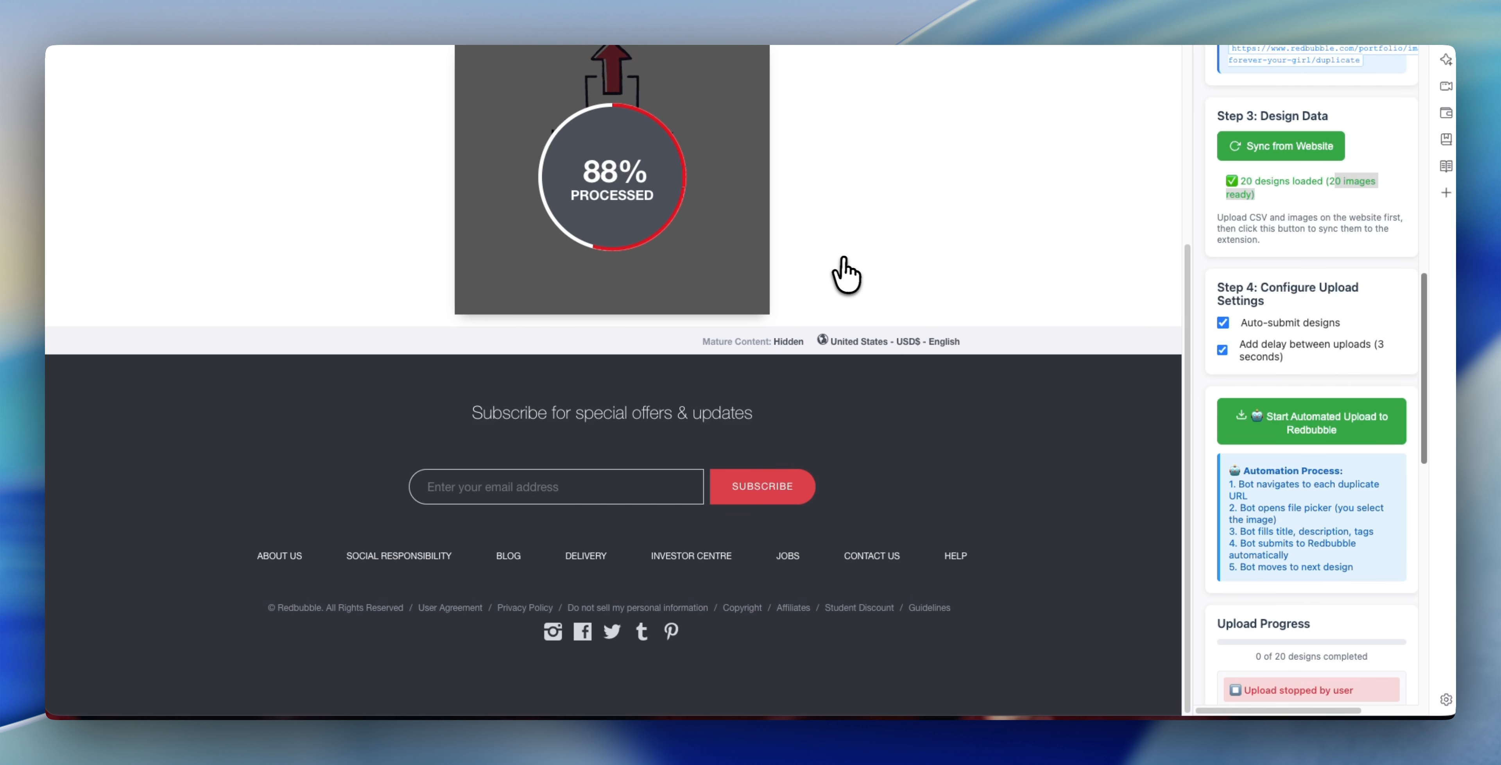
{"action": "scroll", "coordinate": [841, 262], "scroll_direction": "up", "scroll_amount": 1}
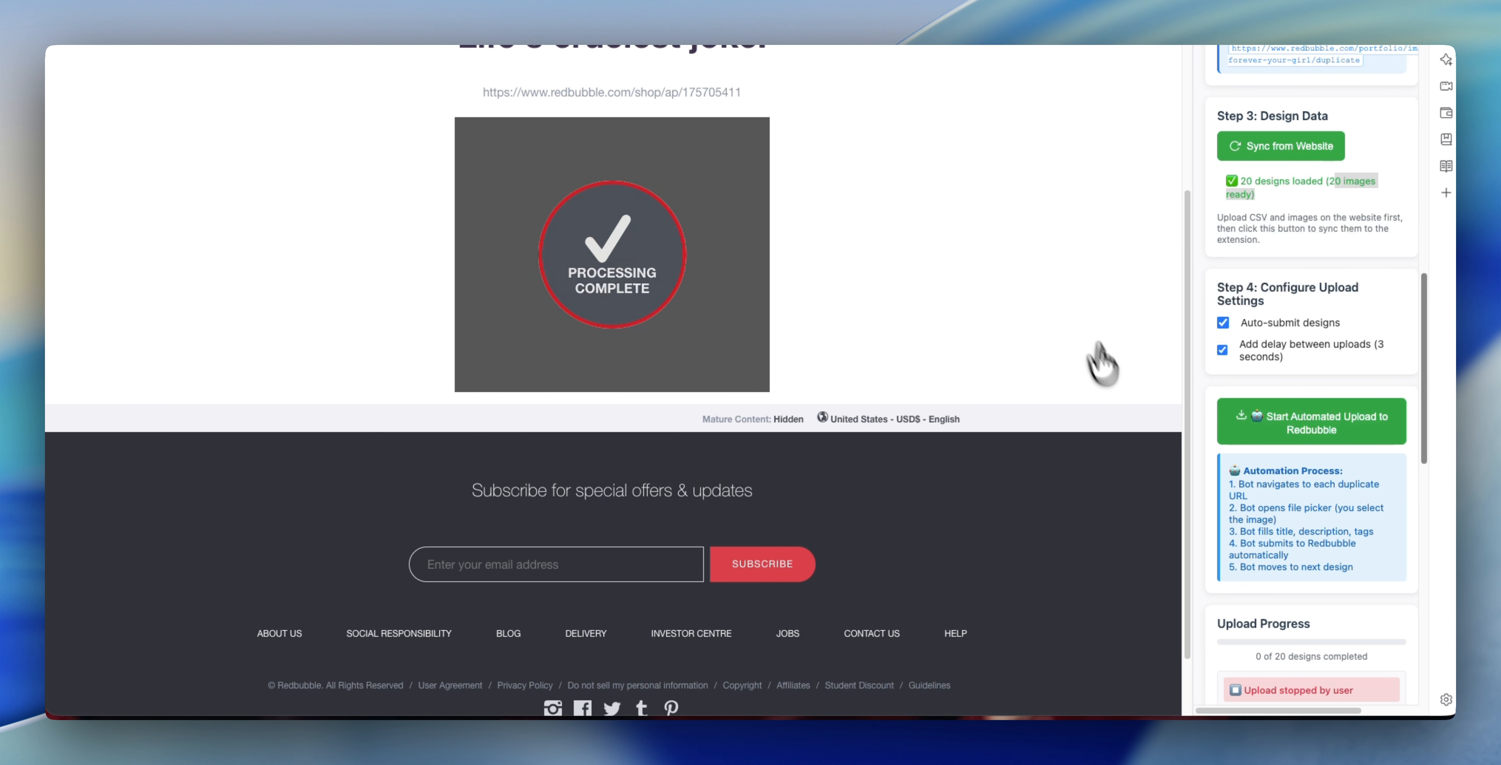
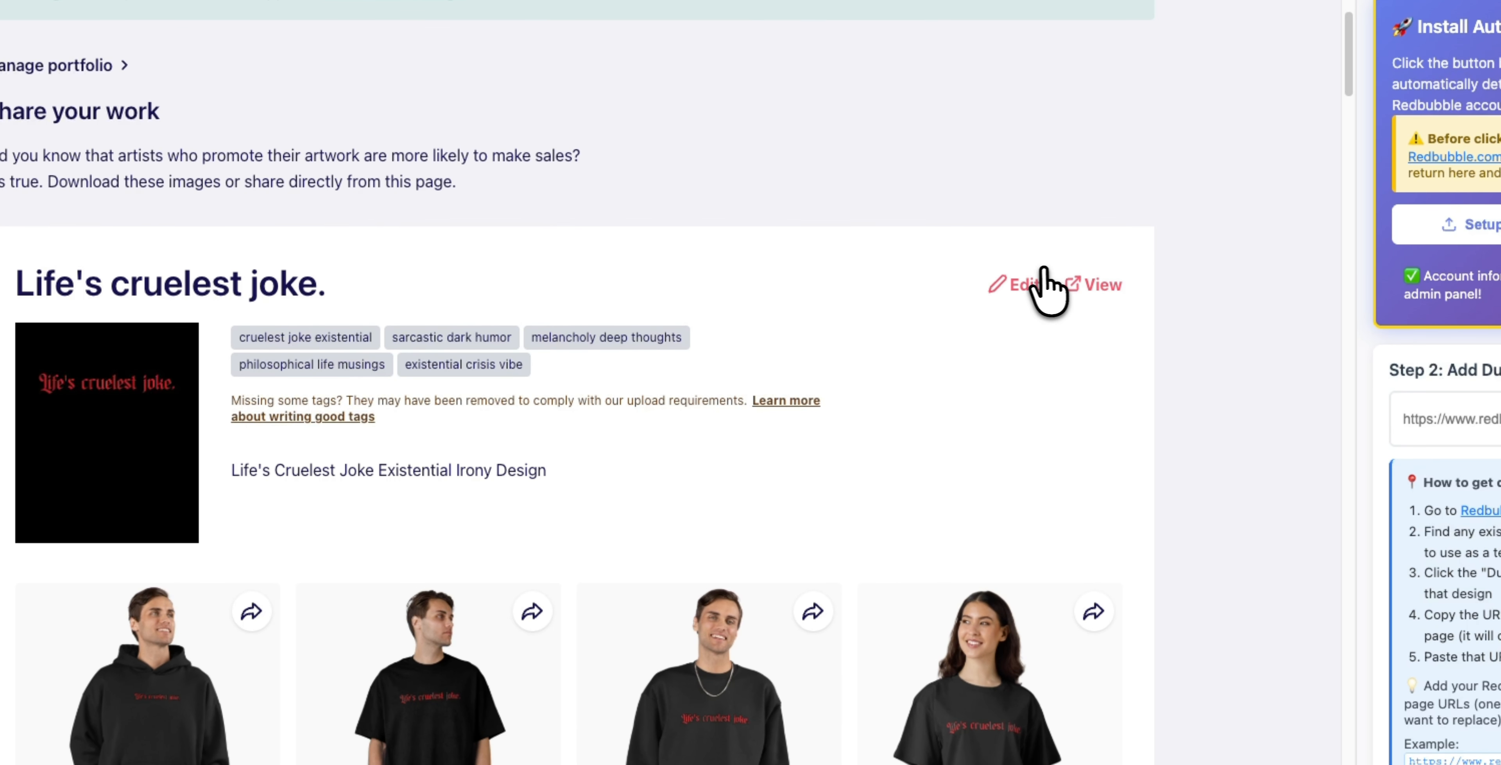
- Open the Manage portfolio page for the account
{"action": "left_click", "coordinate": [1016, 285]}
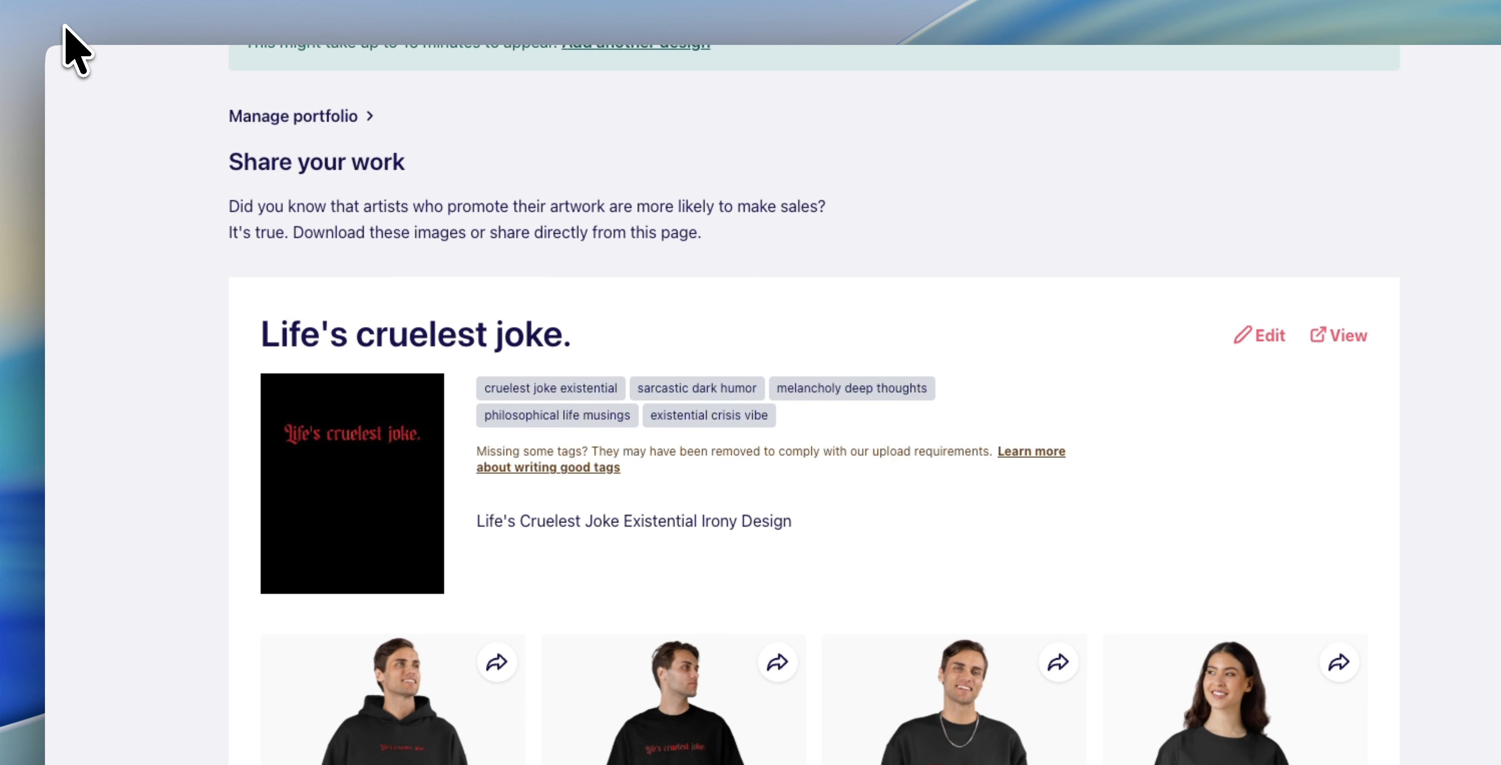
{"action": "scroll", "coordinate": [1229, 339], "scroll_direction": "up", "scroll_amount": 3}
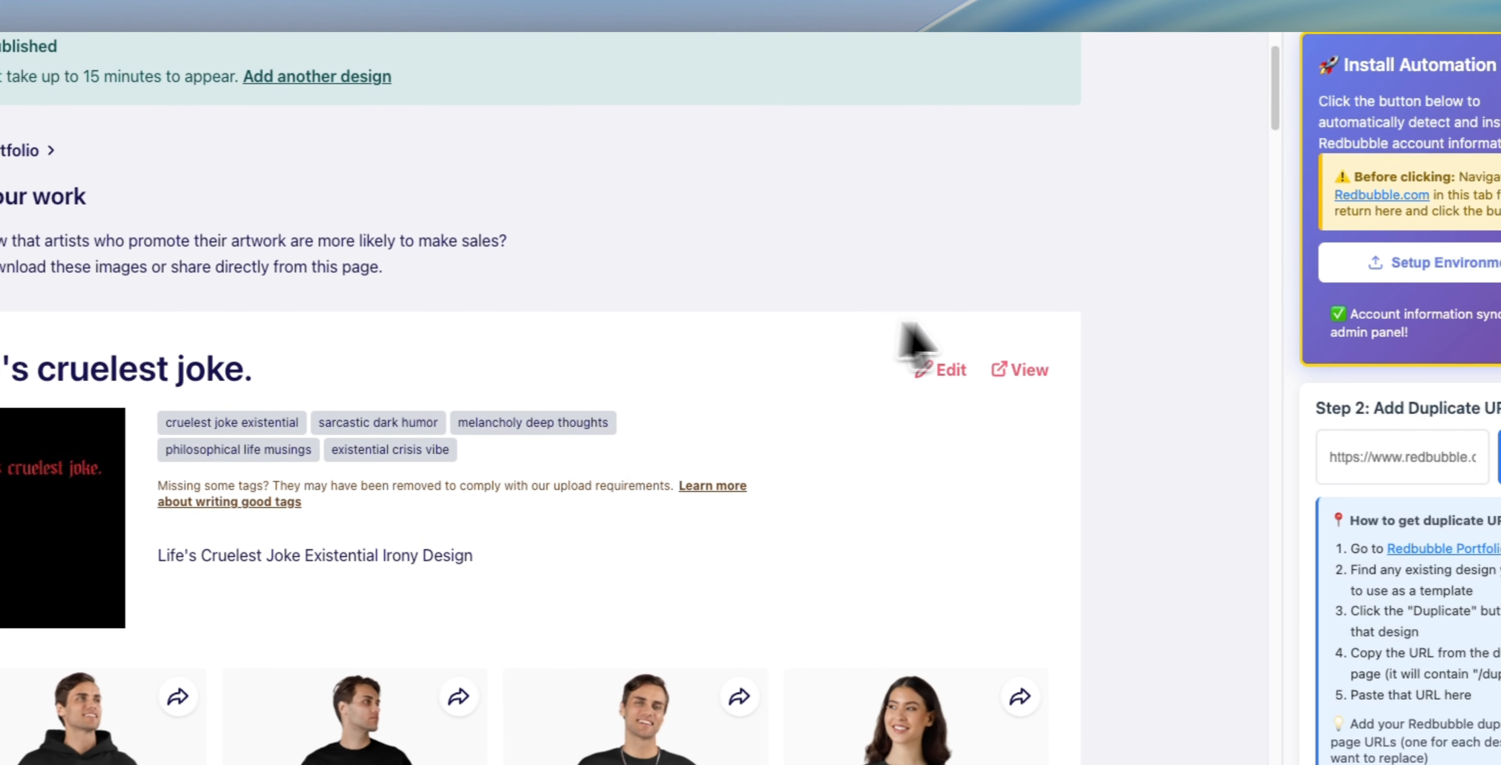
{"action": "left_click", "coordinate": [1101, 82]}
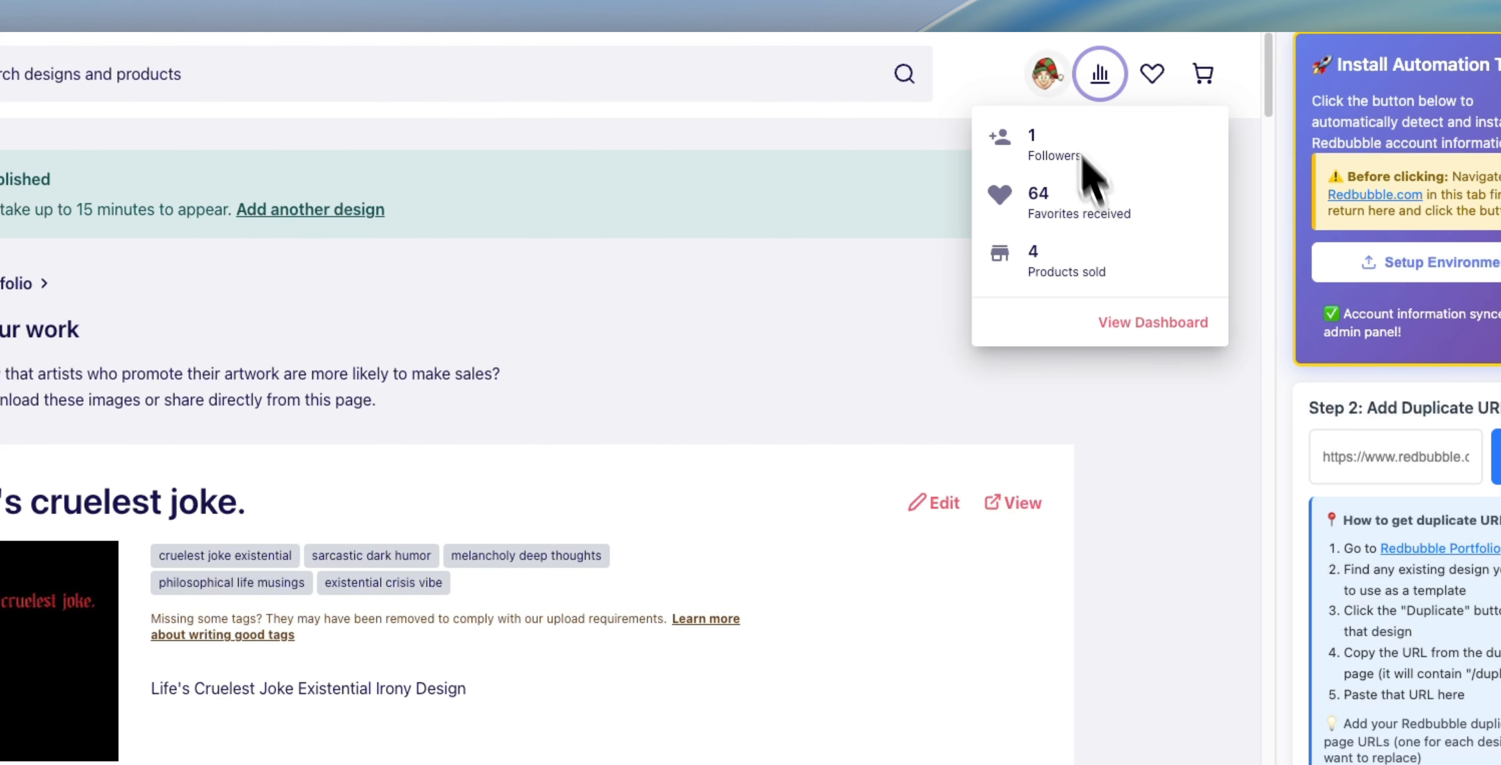
{"action": "mouse_move", "coordinate": [1046, 76]}
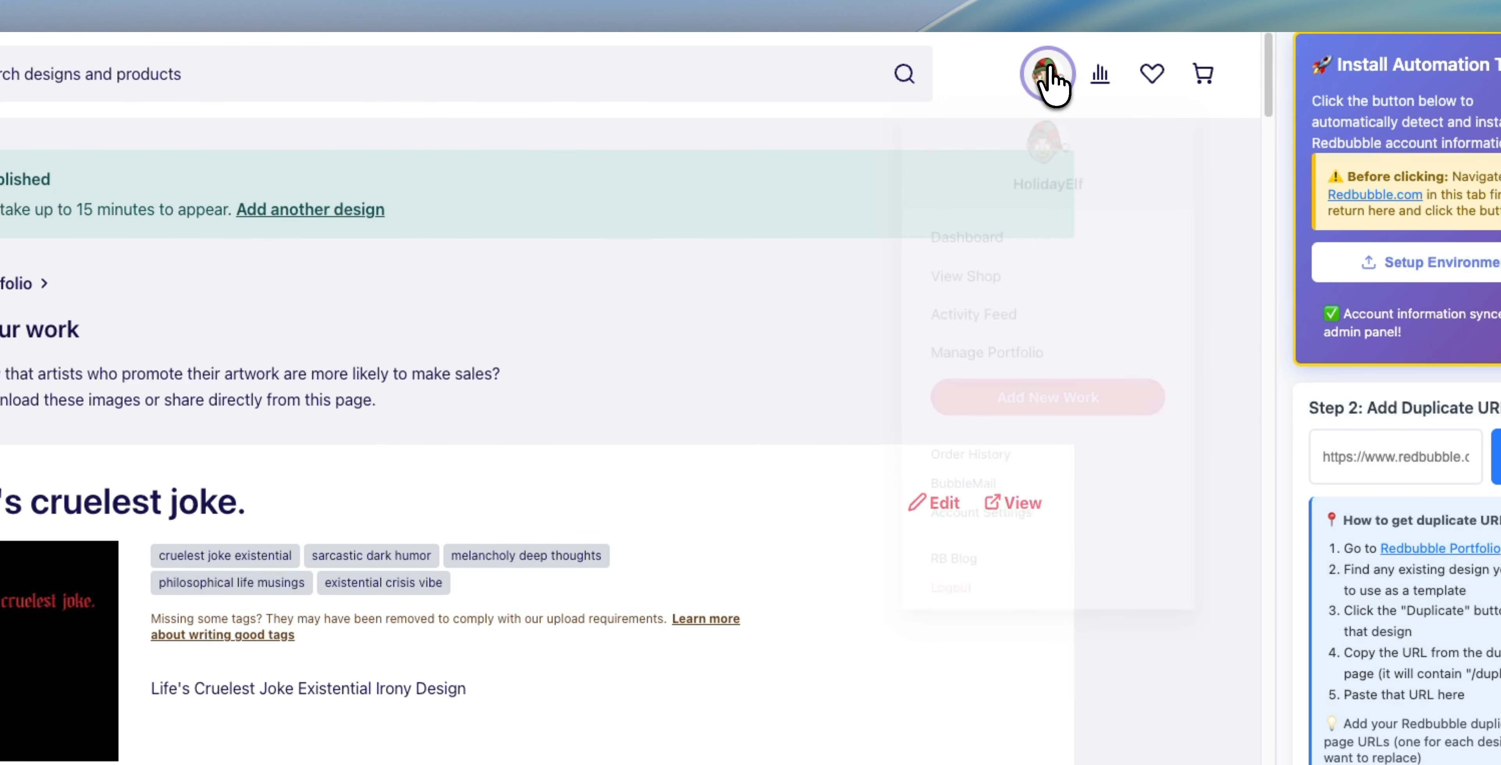
{"action": "left_click", "coordinate": [970, 335]}
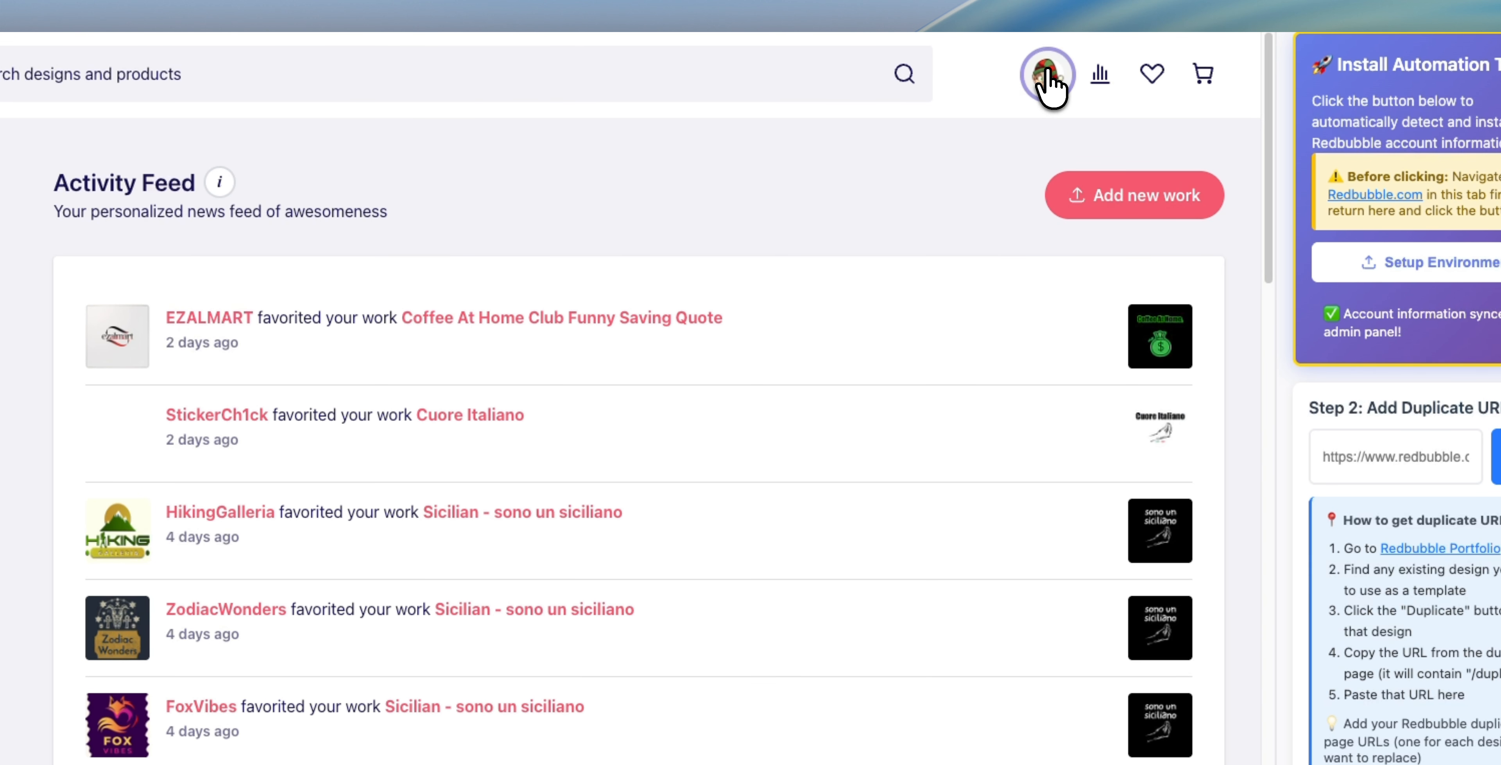
{"action": "left_click", "coordinate": [984, 377]}
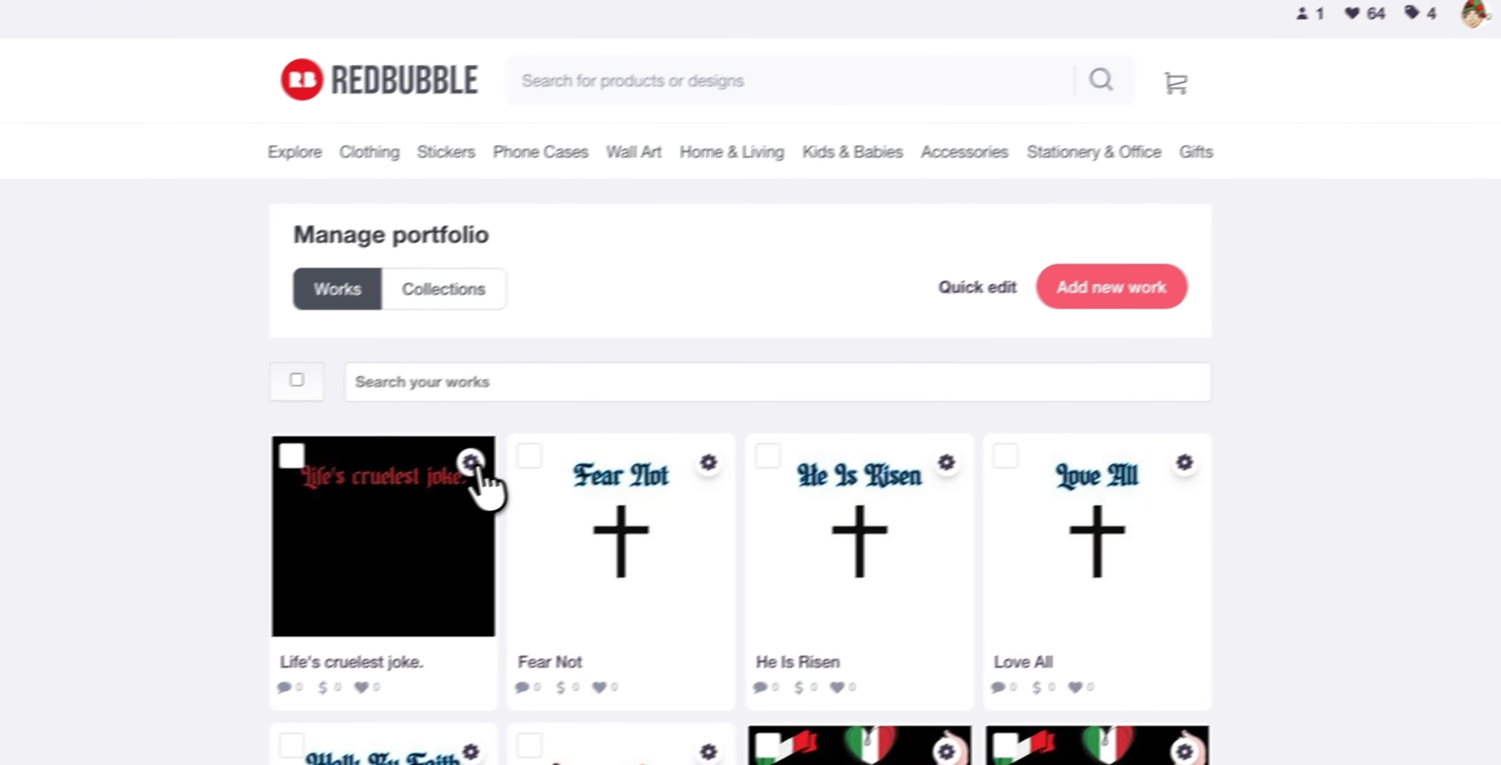
- Copy the settings of the "Life's cruelest joke." work and add its duplicate page URL to the automation extension
{"action": "left_click", "coordinate": [218, 559]}
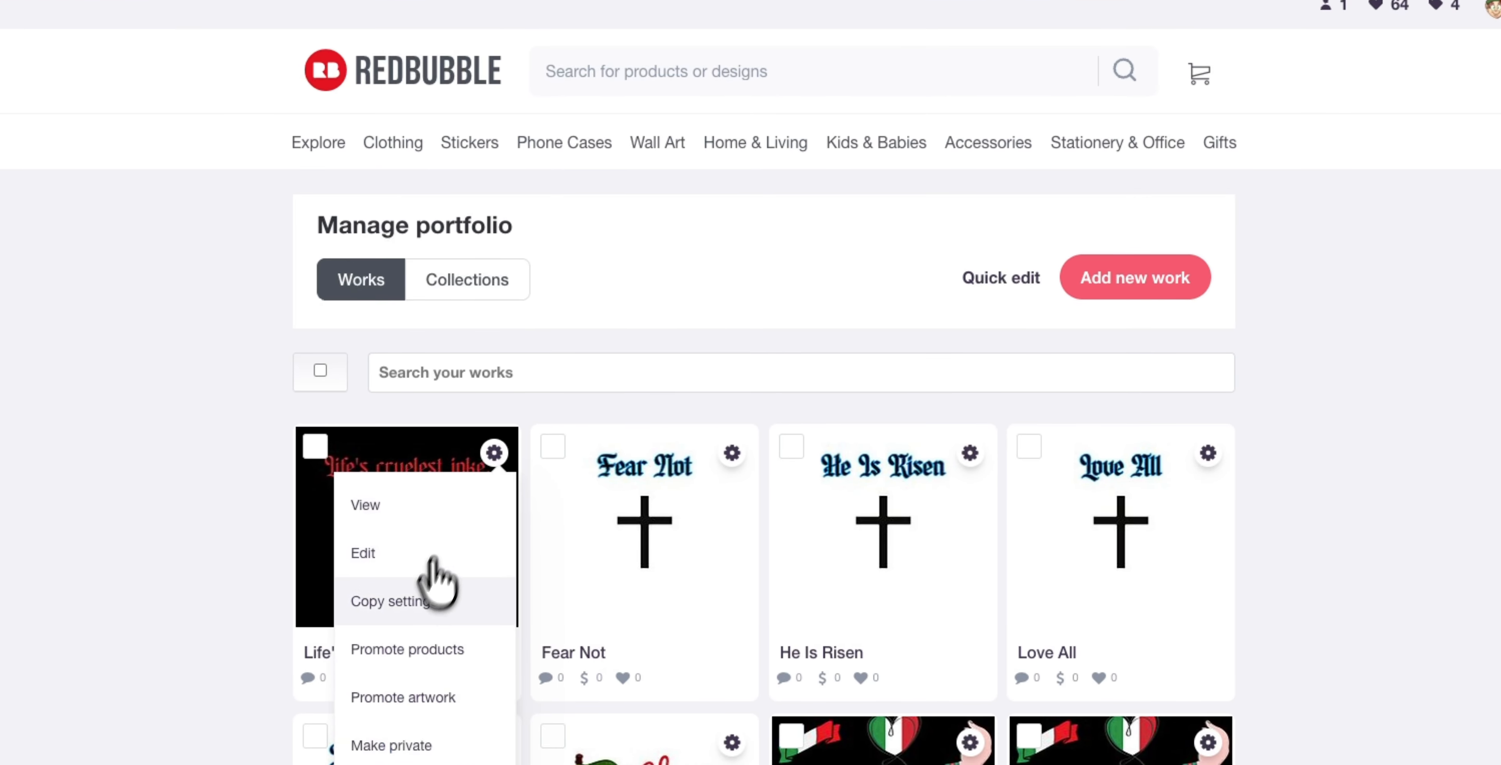
{"action": "left_click", "coordinate": [415, 601]}
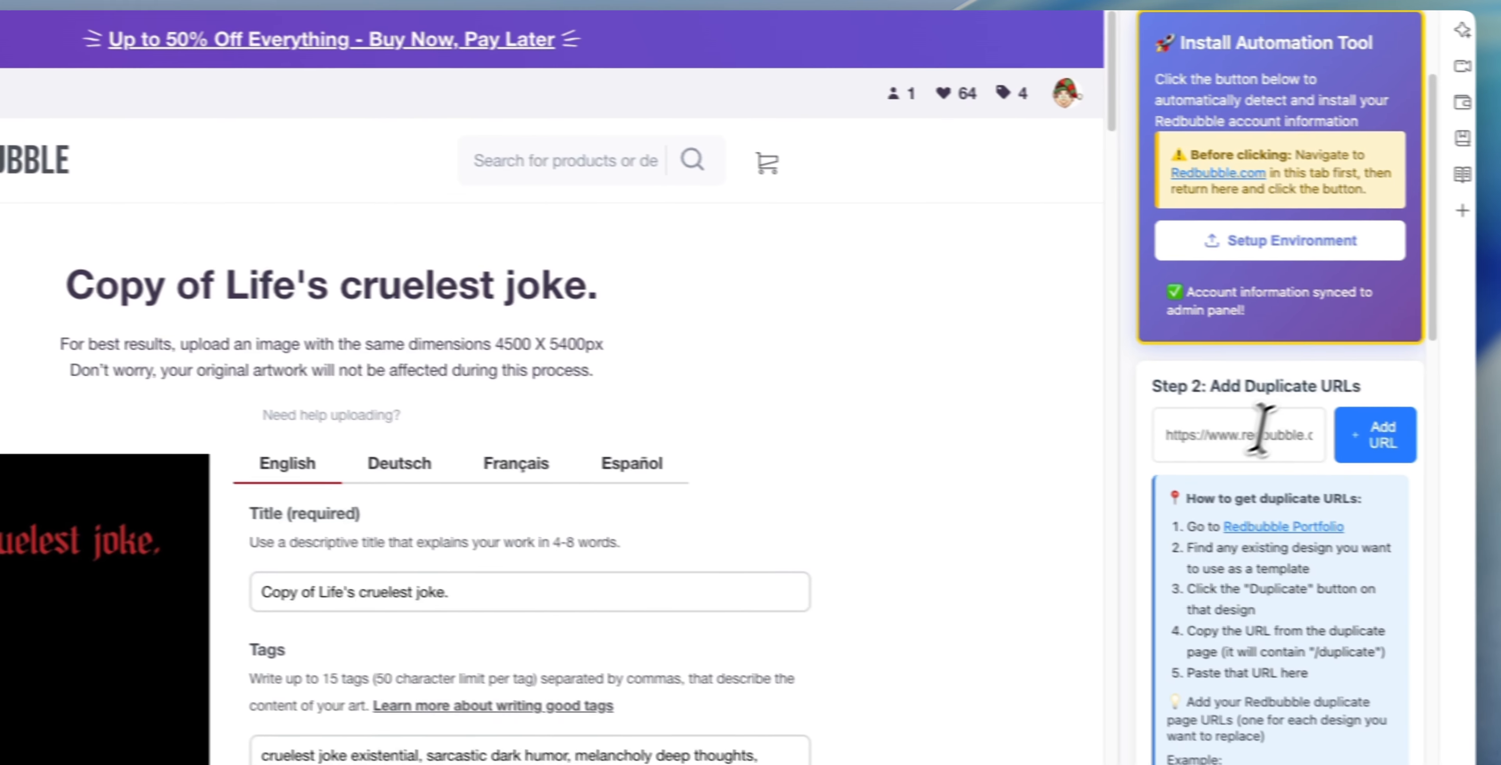
{"action": "left_click", "coordinate": [1214, 441]}
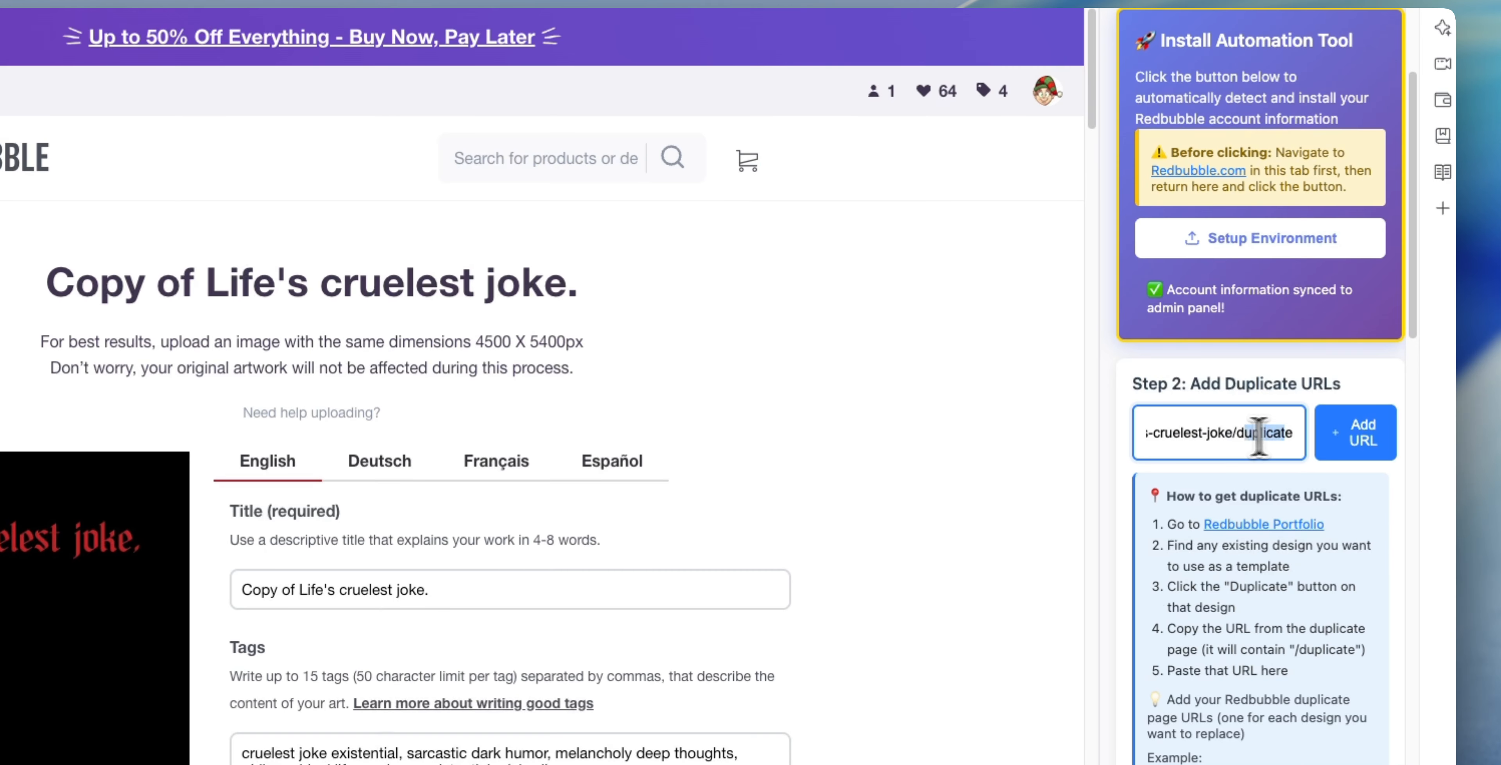
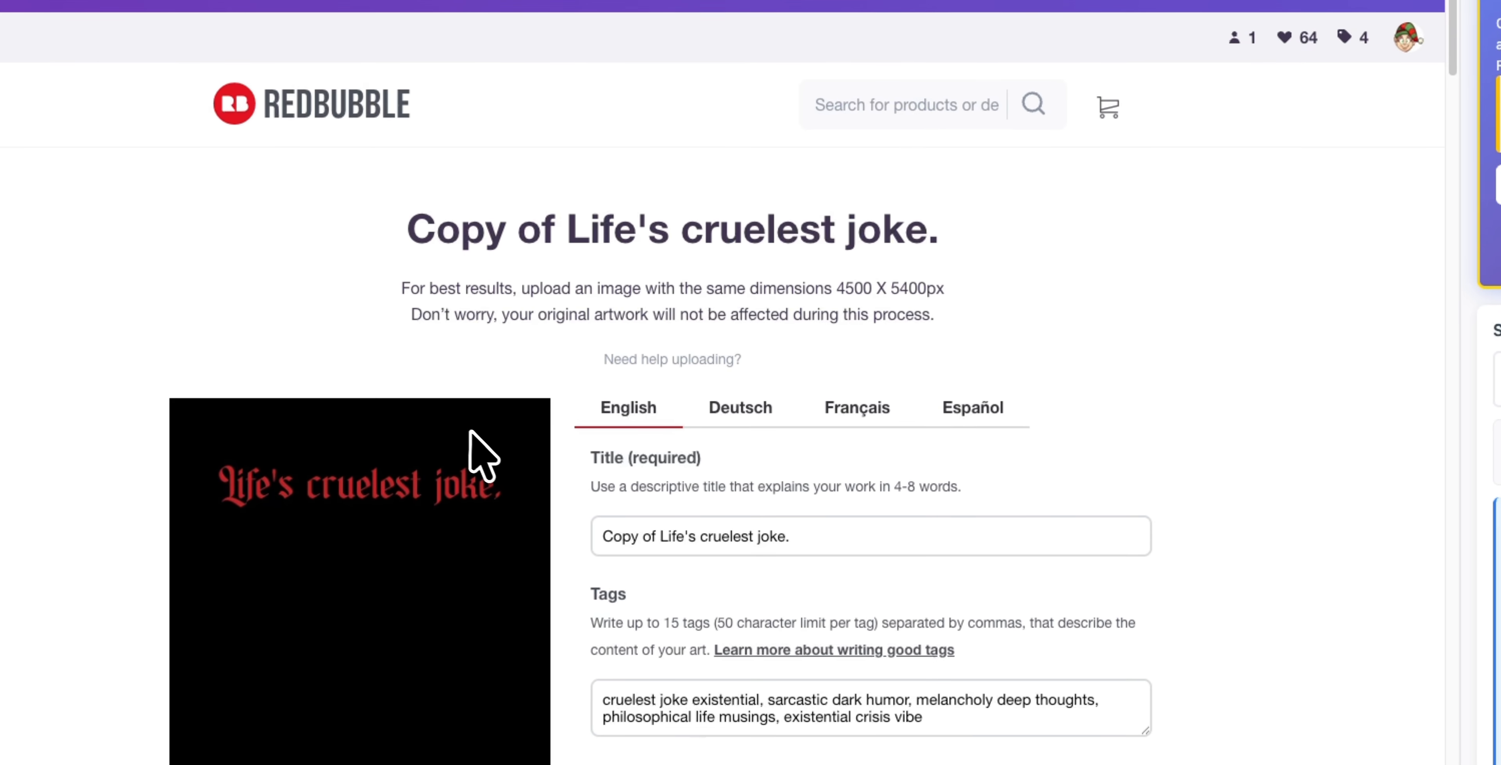
{"action": "mouse_move", "coordinate": [1407, 37]}
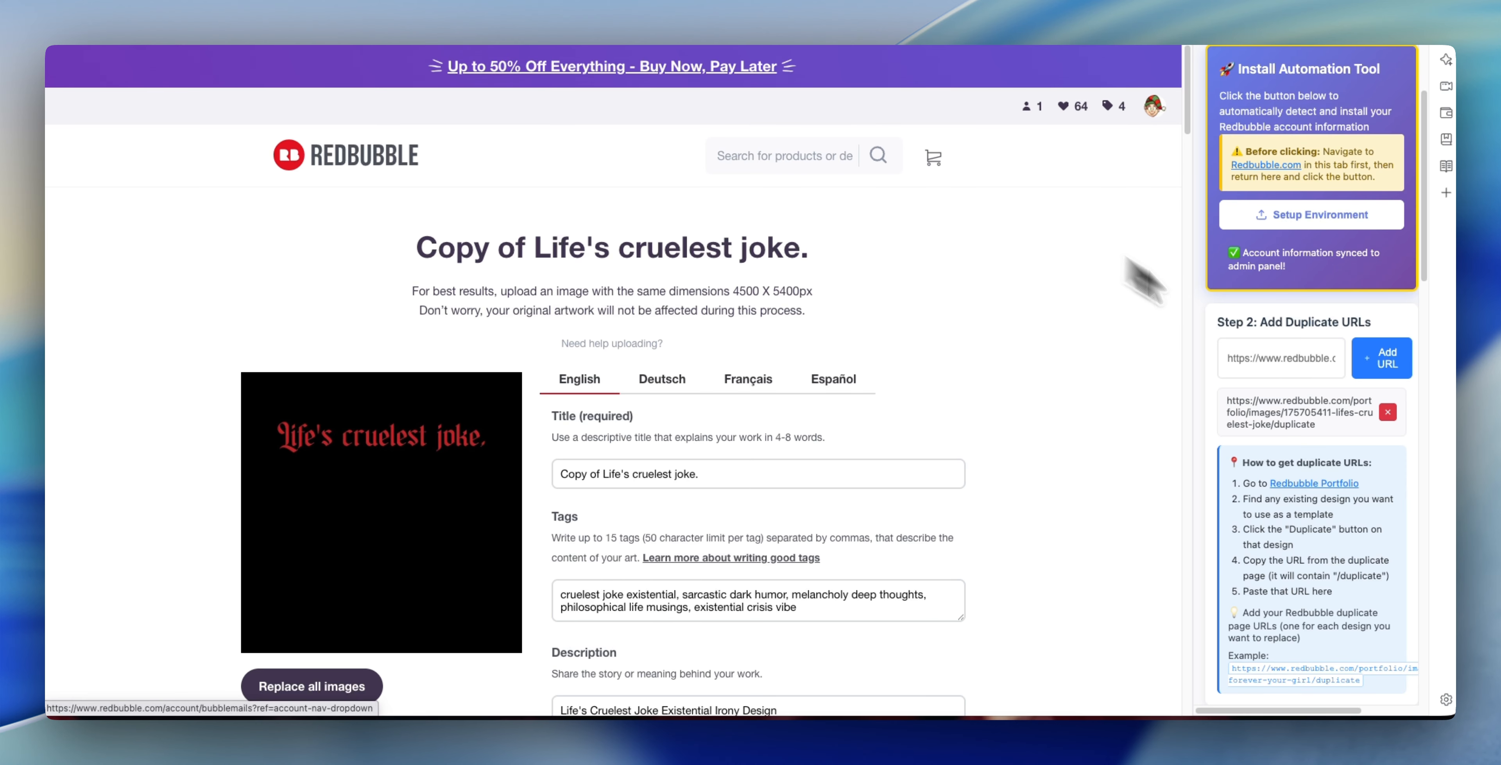
- Sync the design data from the website into the extension and check how many designs are loaded
{"action": "scroll", "coordinate": [1279, 459], "scroll_direction": "down", "scroll_amount": 9}
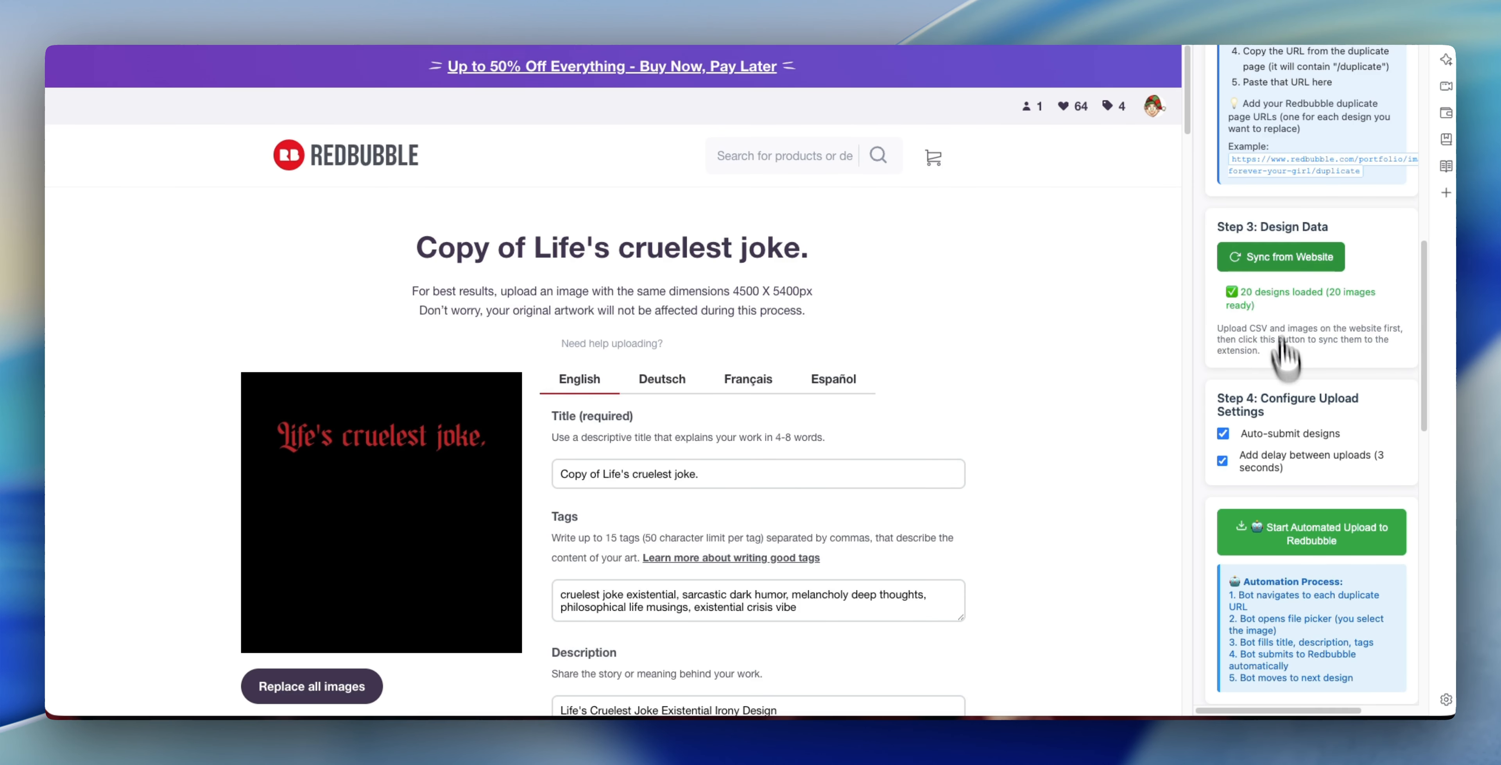
{"action": "left_click", "coordinate": [1266, 265]}
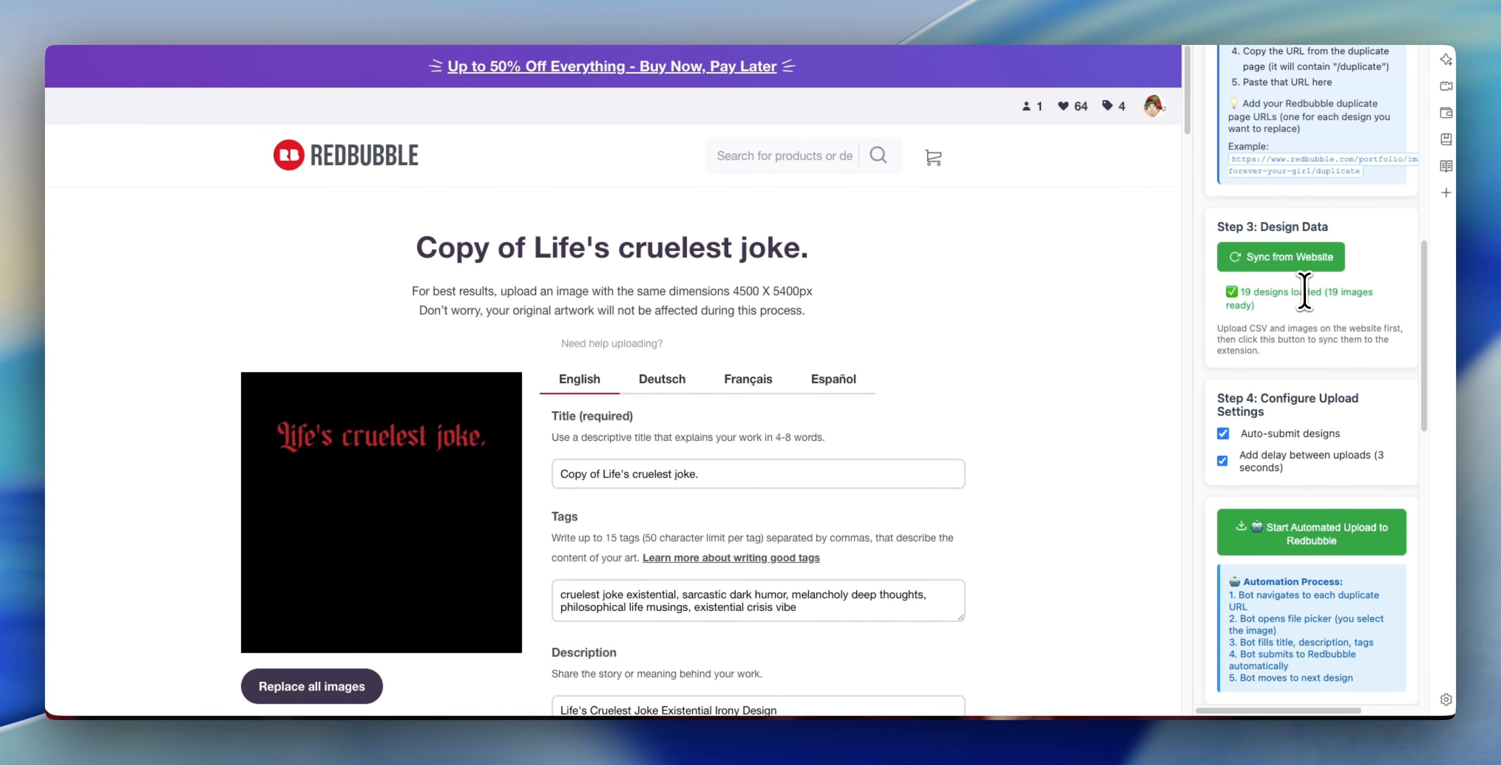
{"action": "left_click_drag", "start_coordinate": [1241, 296], "coordinate": [1301, 300]}
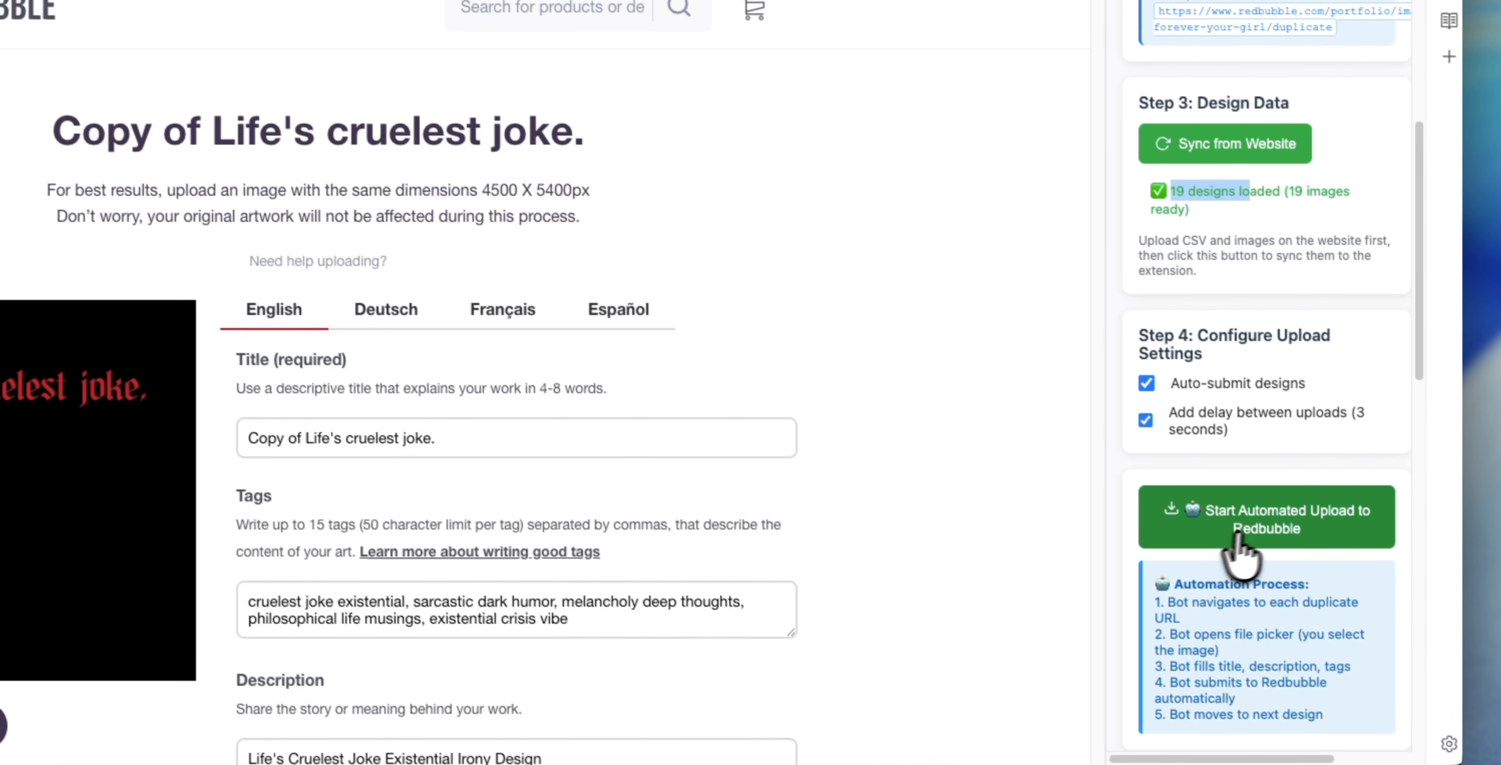
- Start the automated upload to Redbubble, then review the upload progress and log against the loaded design count
{"action": "left_click", "coordinate": [1260, 519]}
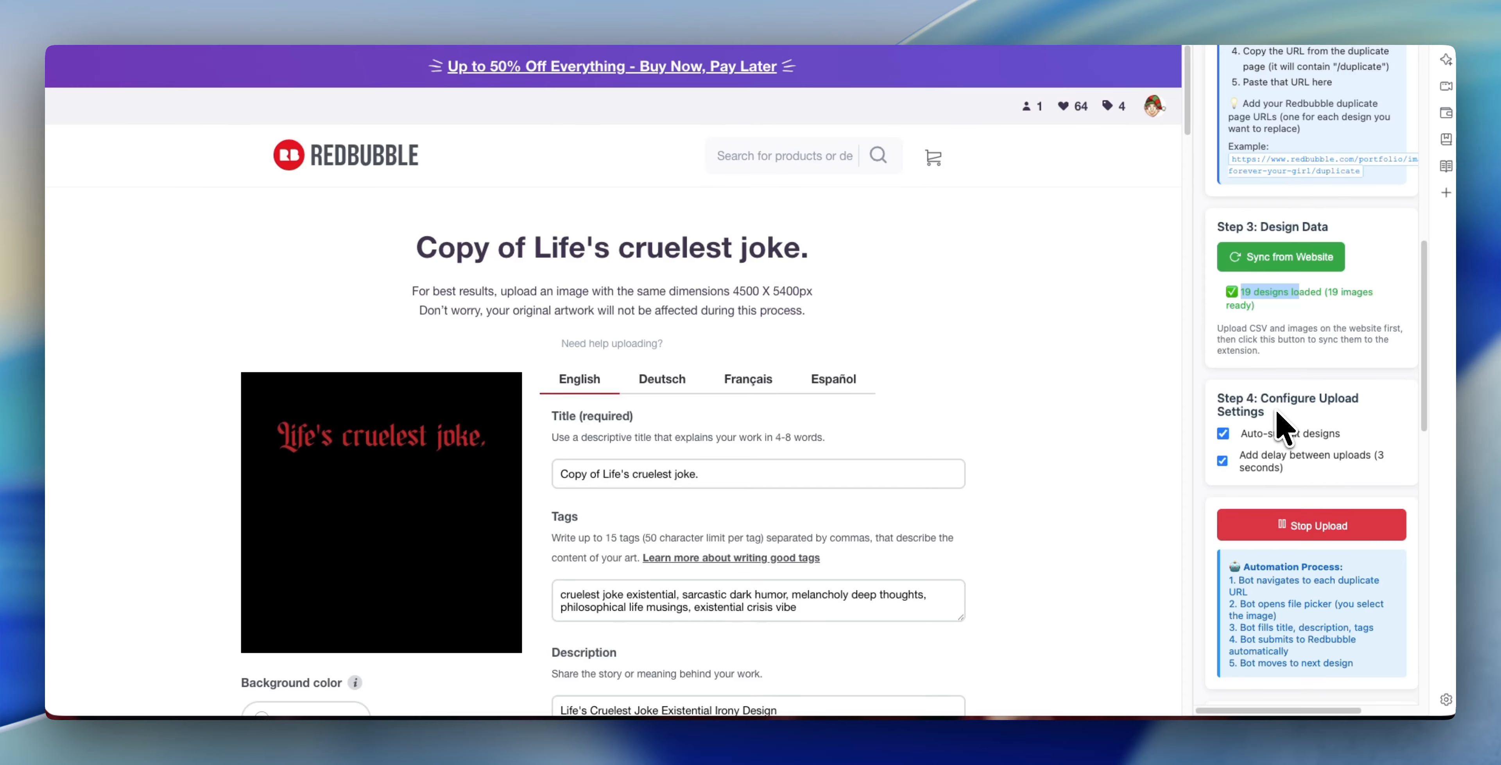
{"action": "scroll", "coordinate": [1282, 426], "scroll_direction": "down", "scroll_amount": 8}
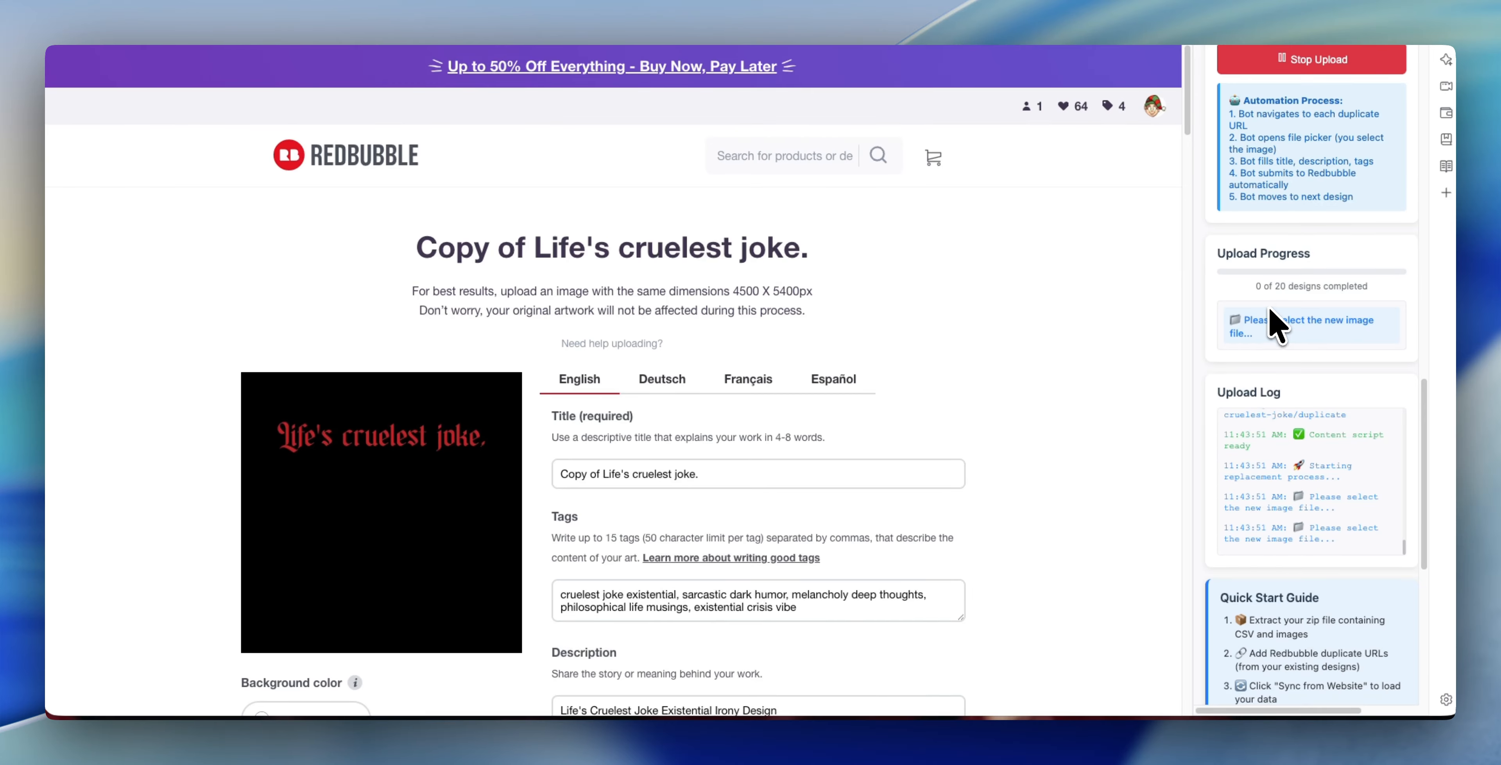
{"action": "scroll", "coordinate": [1276, 325], "scroll_direction": "up", "scroll_amount": 8}
{"action": "left_click_drag", "start_coordinate": [1298, 313], "coordinate": [1240, 313]}
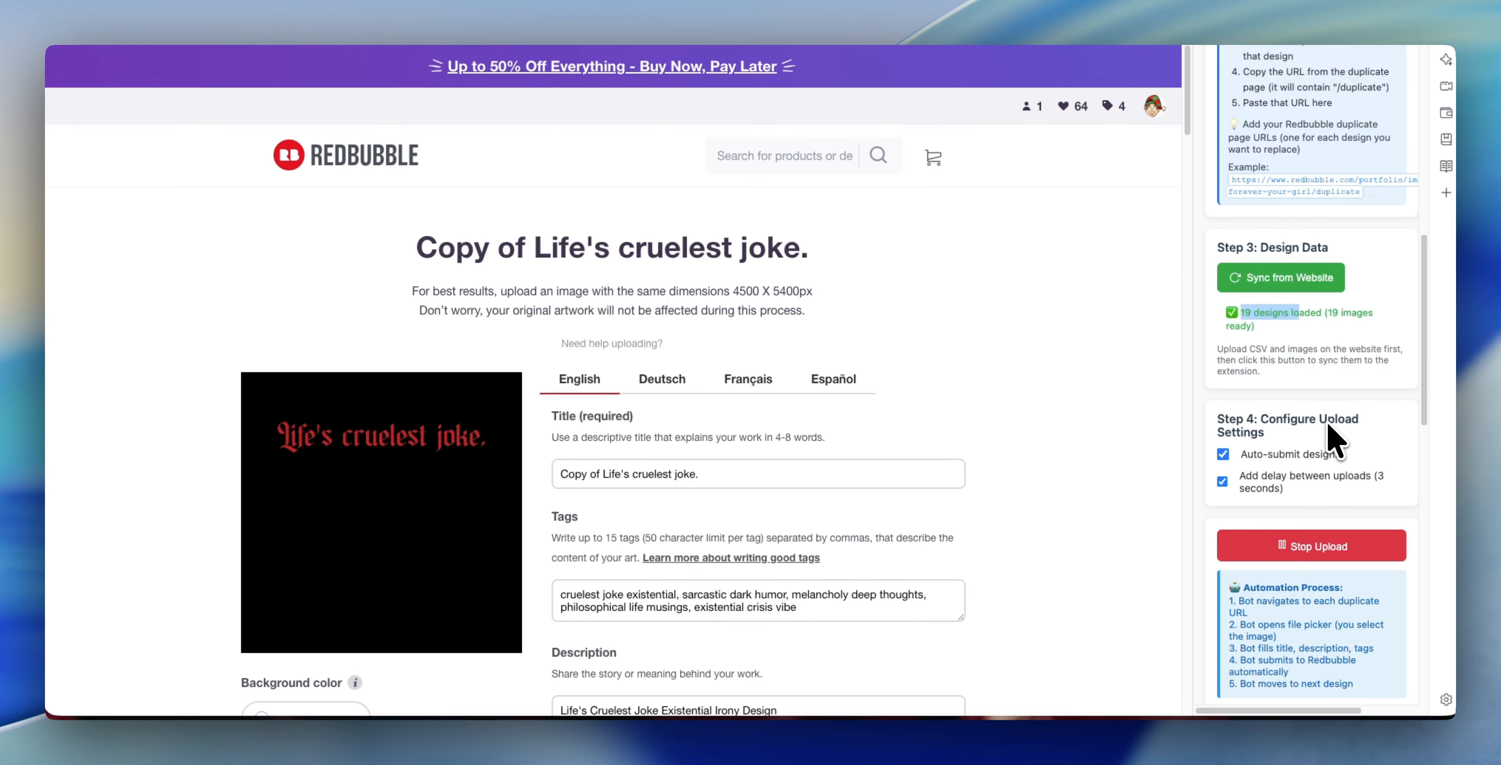